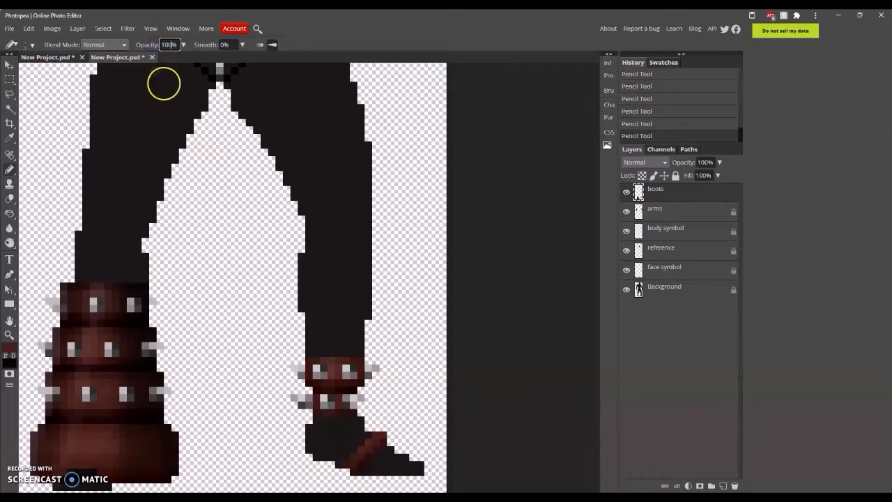
# Step: Following the reference image, pencil light grey spikes onto the red strap across the smaller foot
pyautogui.click(63, 57)
pyautogui.click(114, 57)
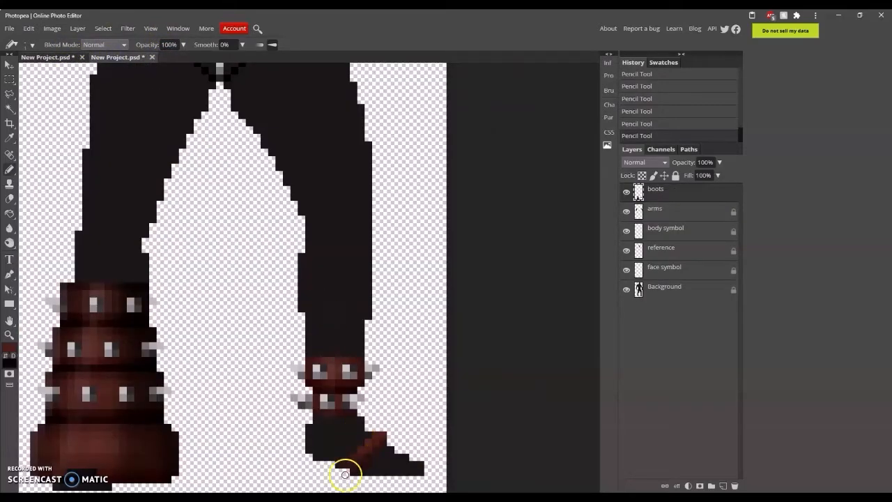
pyautogui.click(6, 356)
pyautogui.click(9, 347)
pyautogui.click(439, 324)
pyautogui.click(618, 408)
pyautogui.click(60, 58)
pyautogui.click(112, 57)
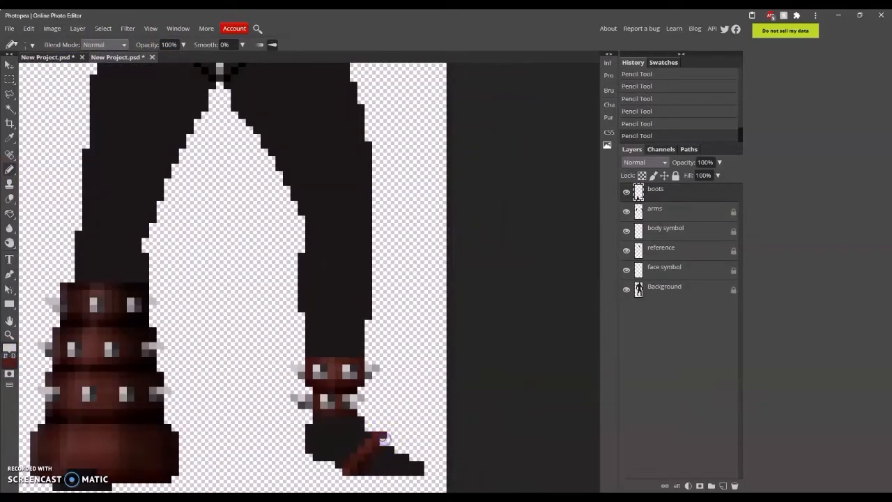
pyautogui.click(52, 57)
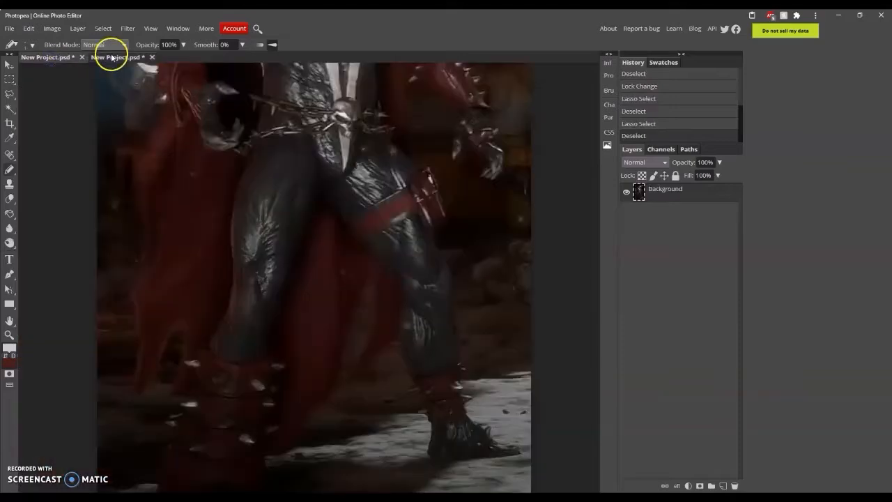
pyautogui.click(114, 57)
# Step: Sample a dark shade from an existing boot stud, shade the foot-strap spikes with it, and set the pencil opacity to 50%
pyautogui.click(8, 349)
pyautogui.click(117, 345)
pyautogui.click(589, 404)
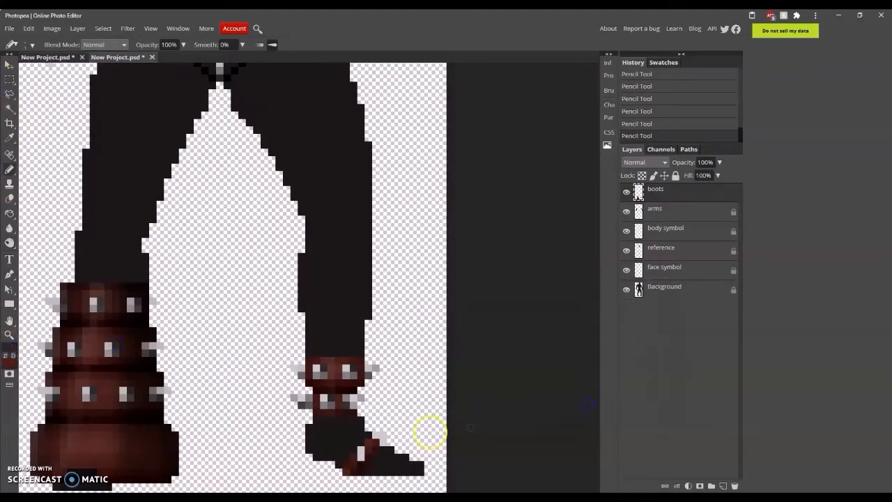
pyautogui.press('5')
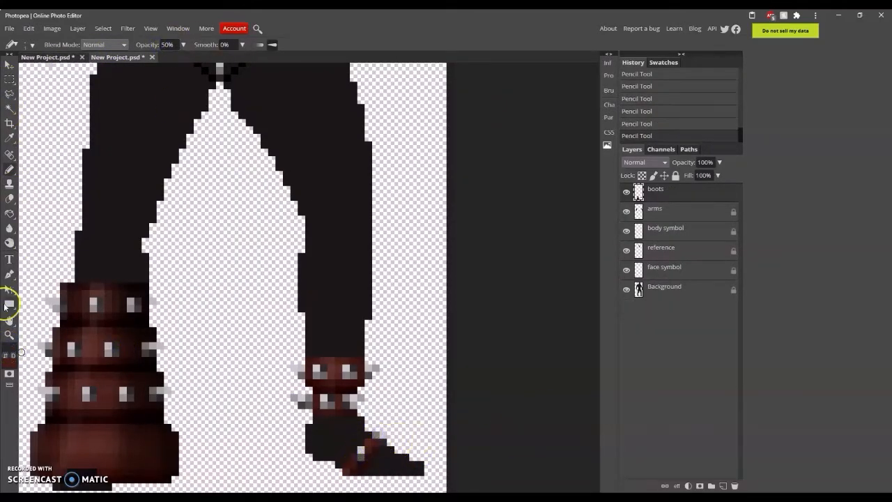
# Step: Examine the whole figure and compare the boots with the reference image
pyautogui.click(9, 334)
pyautogui.click(76, 44)
pyautogui.click(376, 276)
pyautogui.click(376, 276)
pyautogui.click(376, 276)
pyautogui.click(376, 277)
pyautogui.click(376, 276)
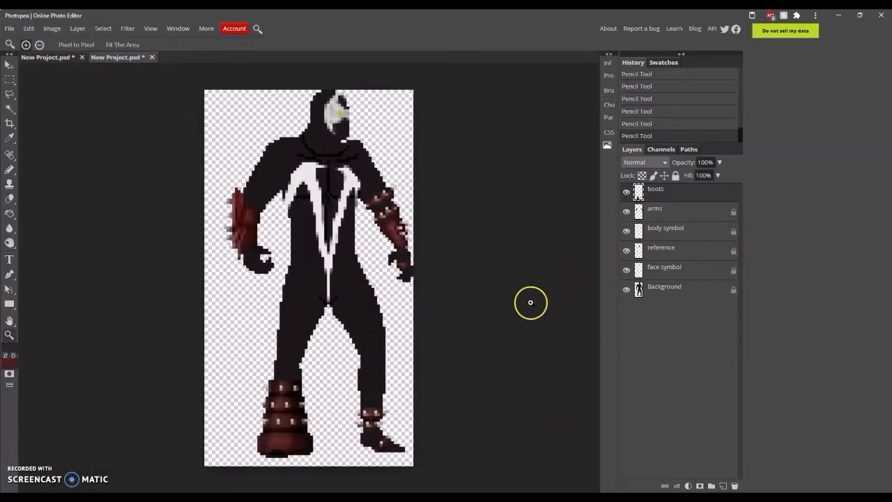
pyautogui.click(47, 57)
pyautogui.click(129, 58)
# Step: Select the upper studded ankle band of the smaller boot with a rectangle and move it up one pixel
pyautogui.click(391, 441)
pyautogui.click(391, 440)
pyautogui.click(392, 441)
pyautogui.click(392, 440)
pyautogui.click(9, 79)
pyautogui.moveTo(158, 221); pyautogui.dragTo(412, 324)
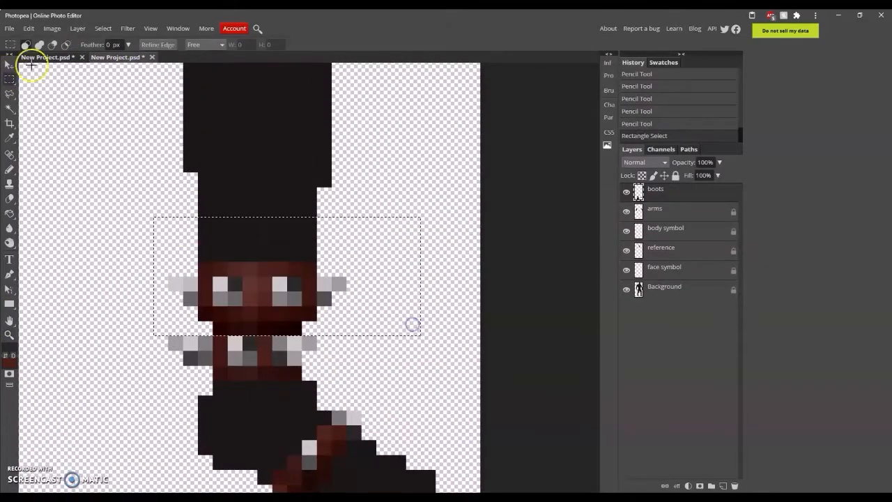
pyautogui.click(9, 65)
pyautogui.press('Up')
# Step: Select the one-pixel gap between the two ankle bands, pencil it dark red at 50% opacity, and deselect
pyautogui.click(9, 79)
pyautogui.moveTo(214, 323)
pyautogui.mouseDown()
pyautogui.moveTo(300, 332)
pyautogui.moveTo(200, 328)
pyautogui.mouseUp()
pyautogui.click(5, 355)
pyautogui.click(9, 169)
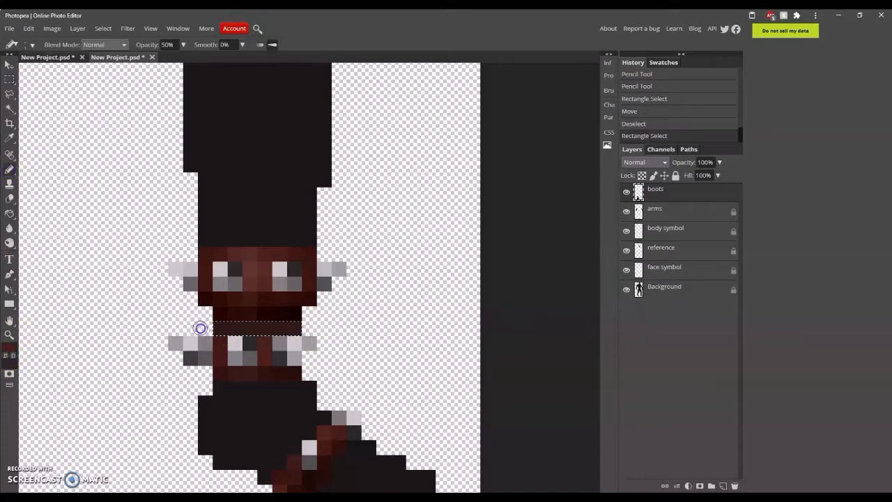
pyautogui.press('m')
pyautogui.click(108, 118)
# Step: Sample red from the ankle bands and pencil it over the row above the lower band's studs
pyautogui.click(14, 345)
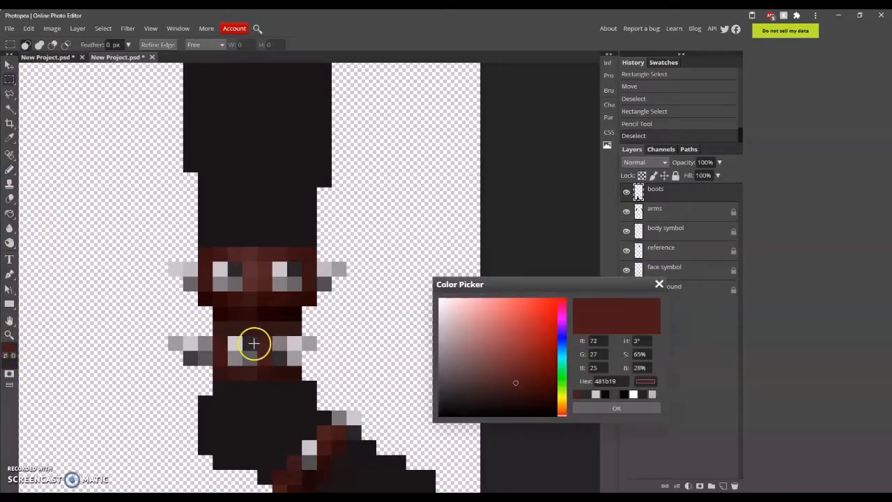
pyautogui.click(258, 344)
pyautogui.click(603, 410)
pyautogui.click(9, 169)
pyautogui.click(10, 347)
pyautogui.click(209, 300)
pyautogui.press('Return')
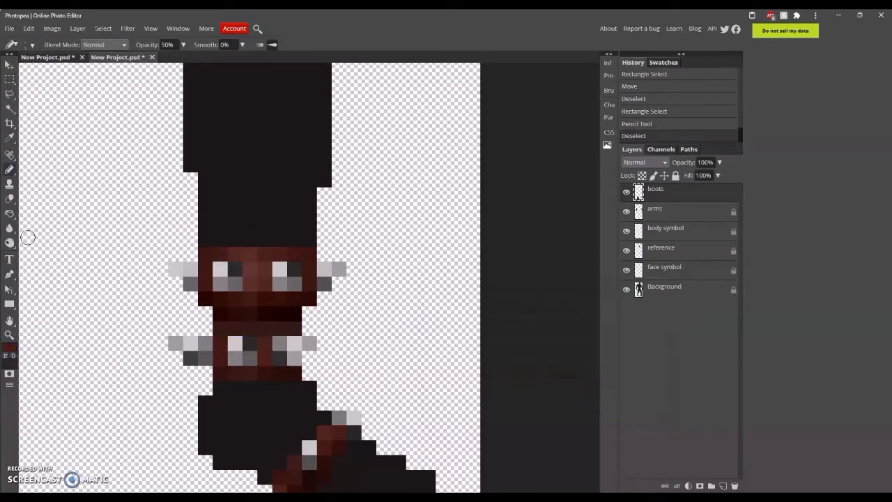
pyautogui.click(242, 326)
pyautogui.click(267, 326)
pyautogui.click(294, 325)
# Step: Sample a lighter red from the upper ankle band and pencil highlights in the middle of the filled row
pyautogui.click(10, 347)
pyautogui.click(248, 281)
pyautogui.press('Return')
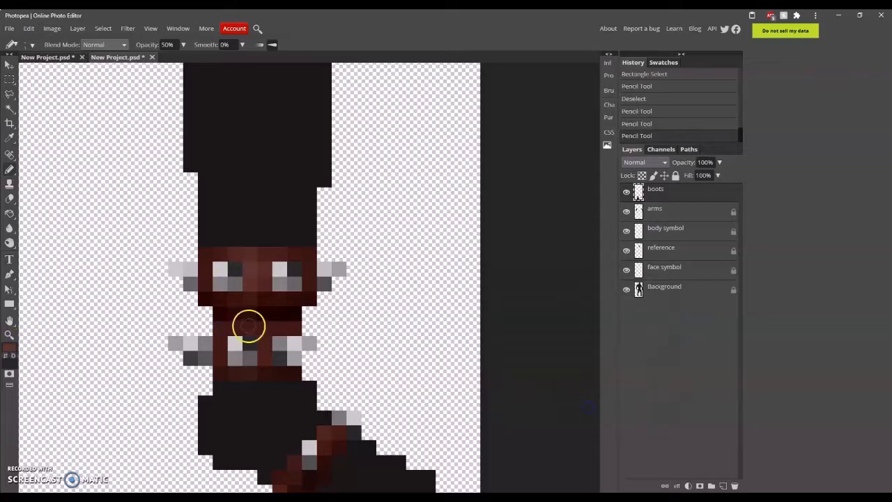
pyautogui.click(234, 325)
pyautogui.click(259, 326)
# Step: Sample the grey of the foot-strap stud and pencil a matching pixel beside it
pyautogui.click(9, 335)
pyautogui.click(76, 44)
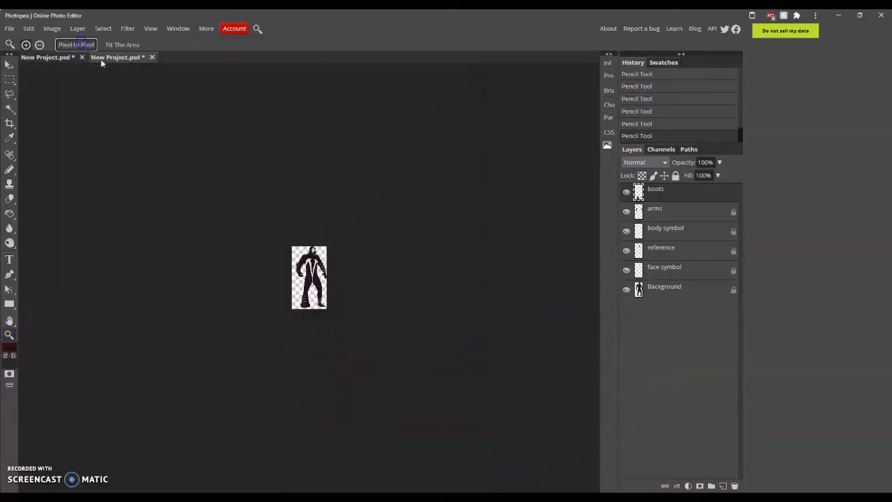
pyautogui.click(387, 421)
pyautogui.click(388, 422)
pyautogui.click(388, 422)
pyautogui.click(388, 422)
pyautogui.click(5, 356)
pyautogui.click(9, 347)
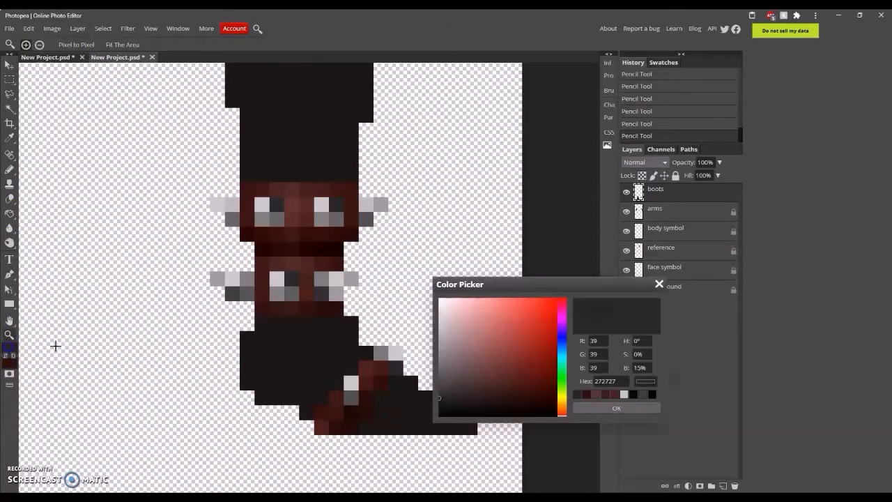
pyautogui.click(351, 397)
pyautogui.click(588, 405)
pyautogui.press('b')
pyautogui.write('1')
# Step: Pick a darker colour and shade the lower pixel of the foot-strap stud at 50% opacity
pyautogui.moveTo(167, 45); pyautogui.dragTo(148, 46)
pyautogui.click(10, 348)
pyautogui.click(467, 402)
pyautogui.click(616, 409)
pyautogui.write('50')
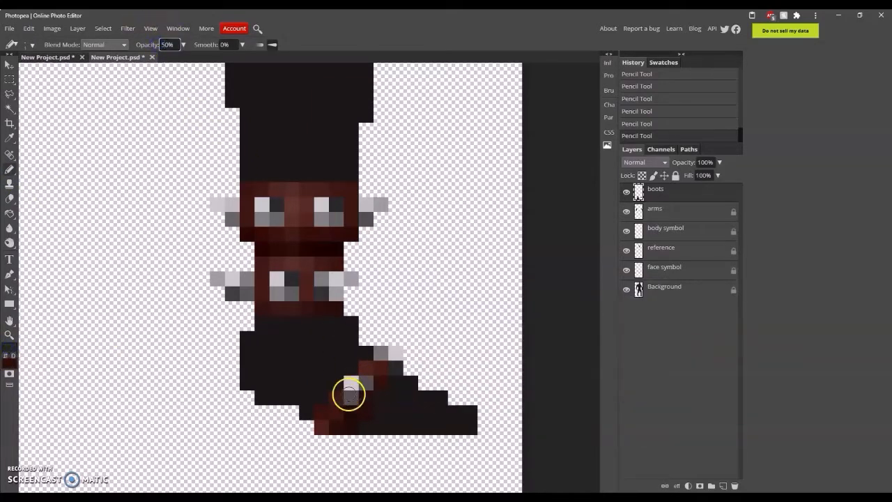
pyautogui.click(349, 395)
# Step: Sample the light grey of the foot-strap stud and pencil it onto the tip of the strap's outer spike
pyautogui.click(10, 349)
pyautogui.click(349, 383)
pyautogui.click(616, 408)
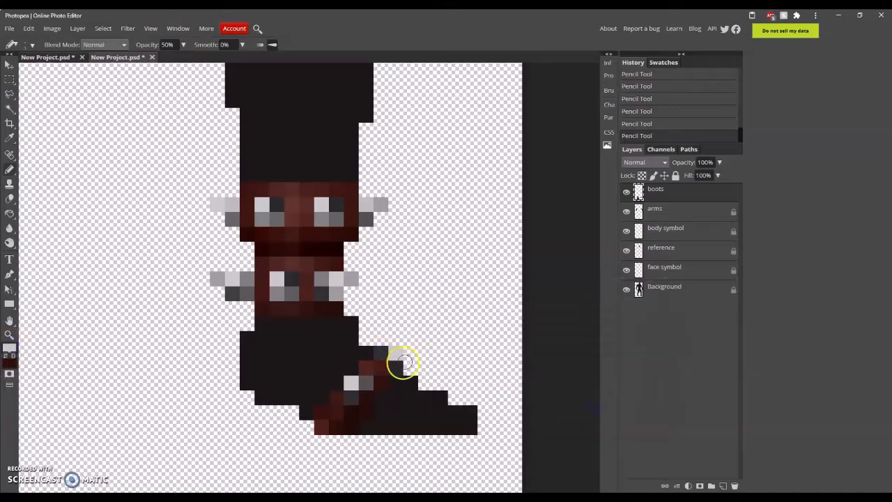
pyautogui.click(401, 366)
# Step: Pencil light grey highlight pixels beside the studs on both boots and the foot strap at 50% opacity
pyautogui.click(10, 335)
pyautogui.click(81, 45)
pyautogui.scroll(9, 328, 412)
pyautogui.click(9, 169)
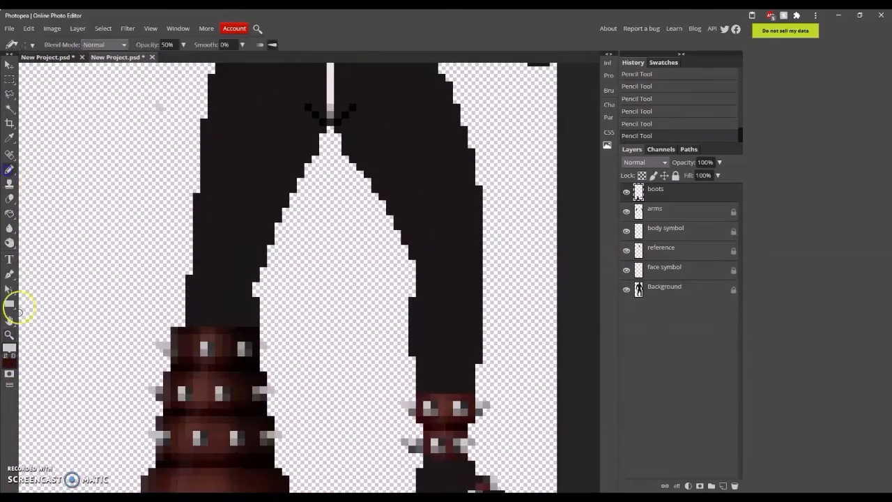
pyautogui.scroll(-1, 197, 346)
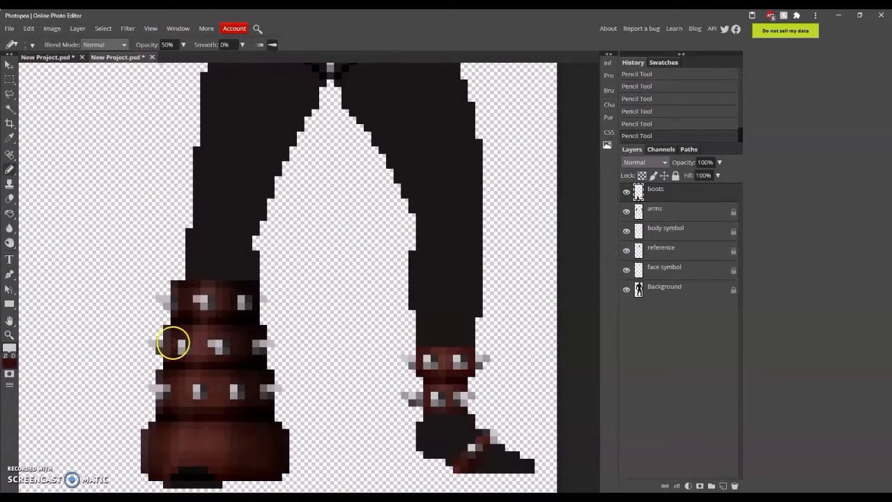
pyautogui.scroll(-1, 176, 344)
pyautogui.click(188, 341)
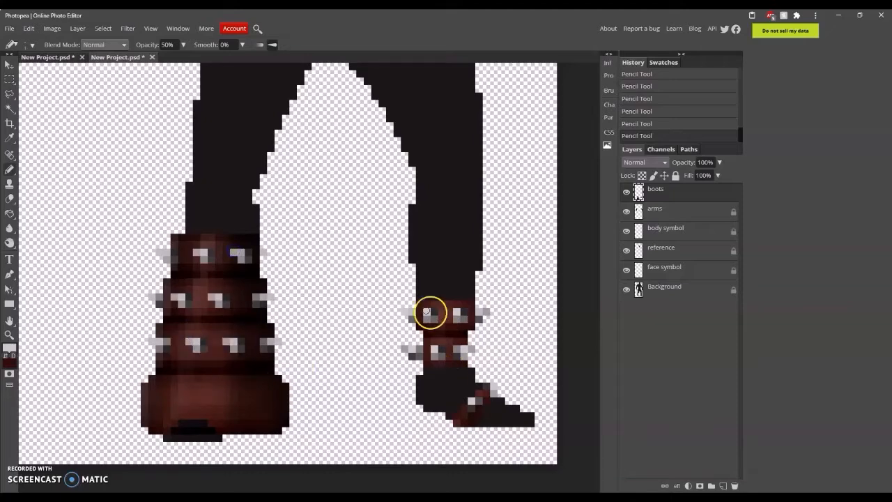
pyautogui.click(479, 403)
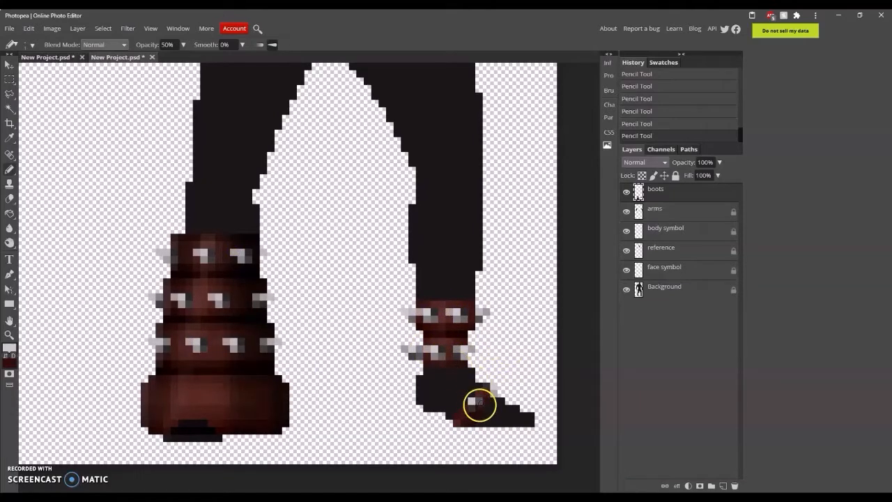
# Step: Burn a stud on the larger boot with the range set to Shadows and the exposure at 10%
pyautogui.click(10, 337)
pyautogui.click(76, 44)
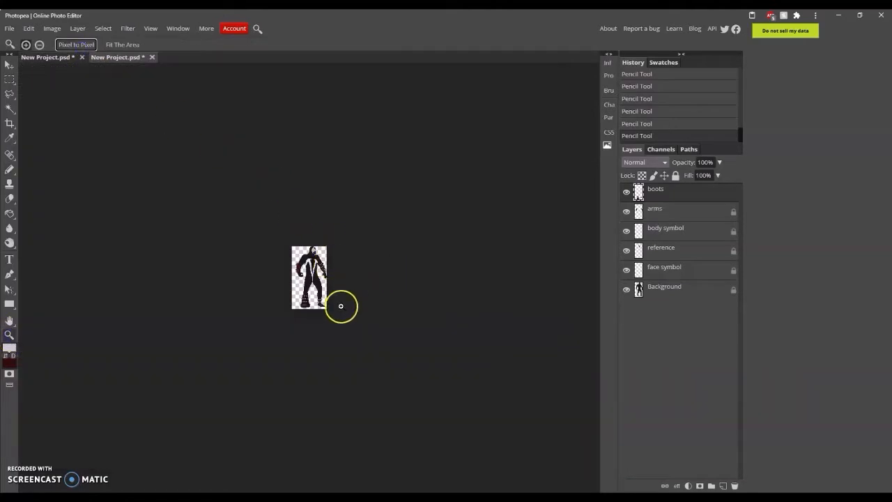
pyautogui.click(321, 348)
pyautogui.click(321, 348)
pyautogui.click(321, 352)
pyautogui.click(321, 355)
pyautogui.scroll(-2, 310, 394)
pyautogui.click(319, 371)
pyautogui.press('o')
pyautogui.click(207, 432)
pyautogui.click(162, 321)
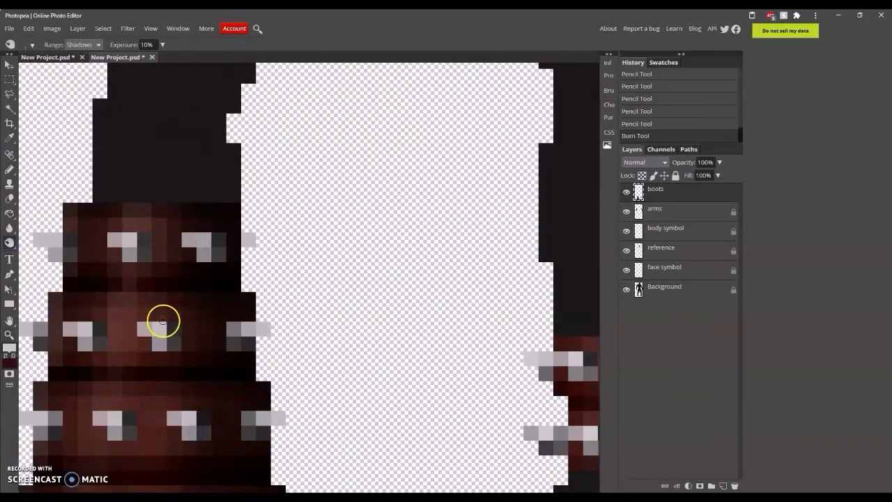
pyautogui.click(162, 342)
# Step: Set the Burn tool to Highlights at 40% exposure and darken the stud undersides on the larger boot's two upper bands
pyautogui.click(83, 44)
pyautogui.click(82, 72)
pyautogui.click(145, 44)
pyautogui.write('40')
pyautogui.click(160, 342)
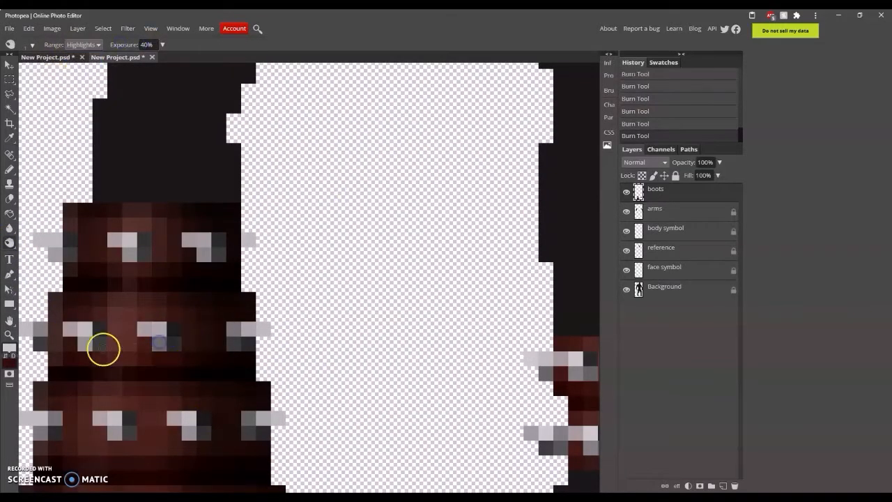
pyautogui.click(88, 342)
pyautogui.click(139, 255)
# Step: Burn the undersides of the studs on the larger boot's third band and on the smaller boot's ankle bands
pyautogui.scroll(-3, 211, 253)
pyautogui.click(199, 342)
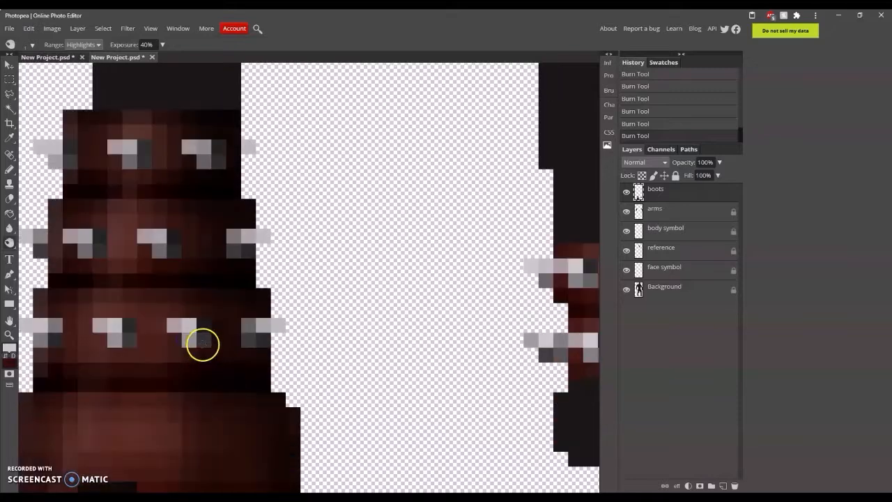
pyautogui.click(117, 339)
pyautogui.click(97, 290)
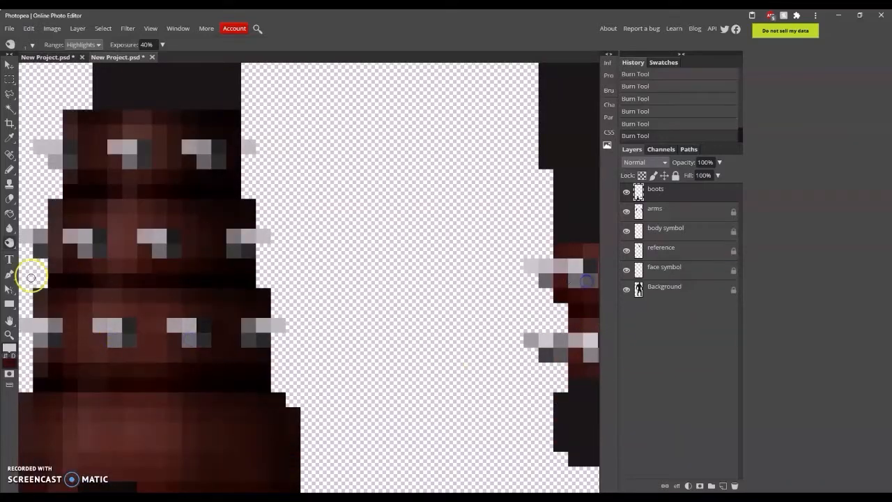
pyautogui.rightClick(343, 213)
pyautogui.click(378, 255)
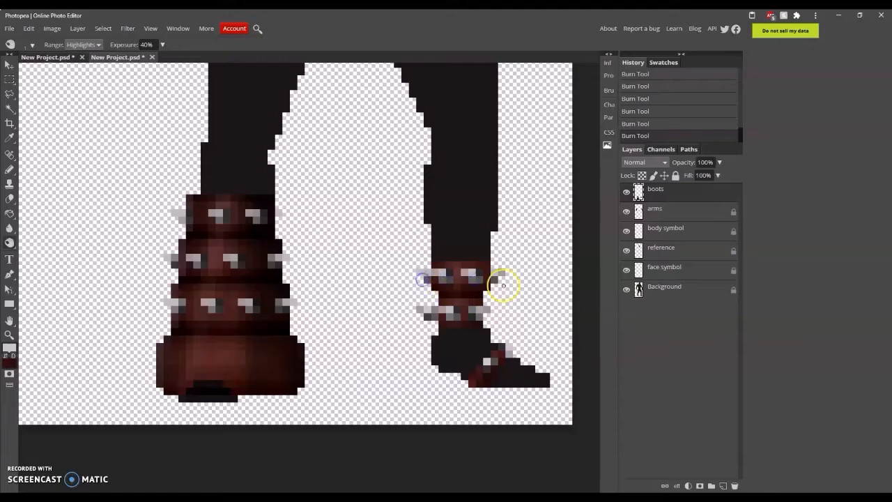
# Step: Examine the whole sprite and compare its legs with the reference image
pyautogui.click(9, 335)
pyautogui.click(89, 44)
pyautogui.click(260, 159)
pyautogui.click(64, 58)
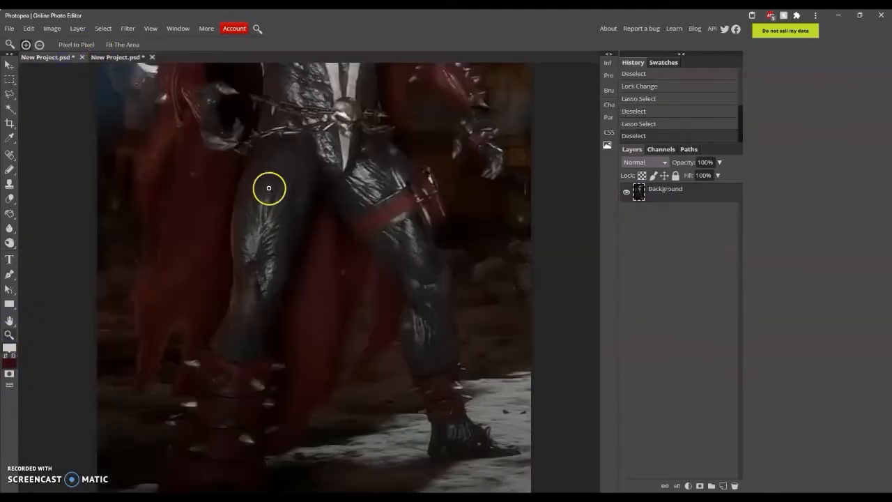
pyautogui.scroll(2, 279, 209)
pyautogui.scroll(-2, 307, 247)
pyautogui.scroll(3, 313, 257)
pyautogui.click(117, 58)
# Step: Sample the red of the thigh strap in the reference image as the pencil colour
pyautogui.click(364, 303)
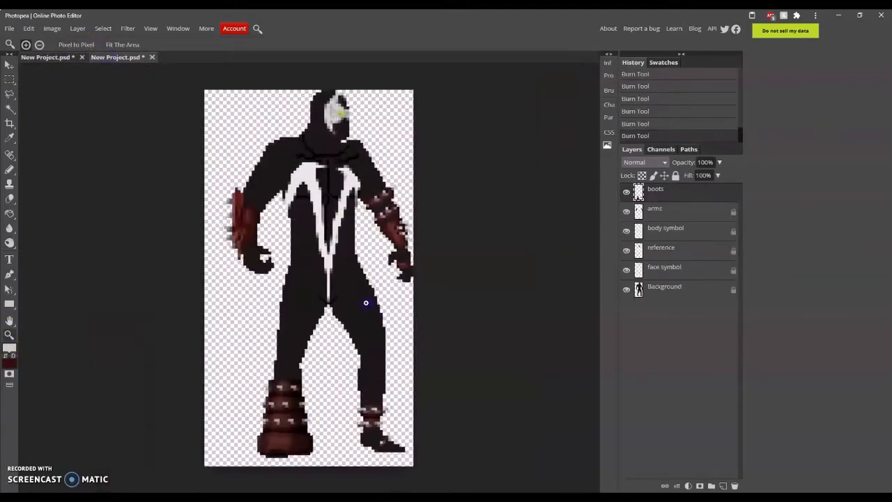
pyautogui.click(364, 303)
pyautogui.click(6, 356)
pyautogui.click(9, 171)
pyautogui.click(46, 57)
pyautogui.click(8, 348)
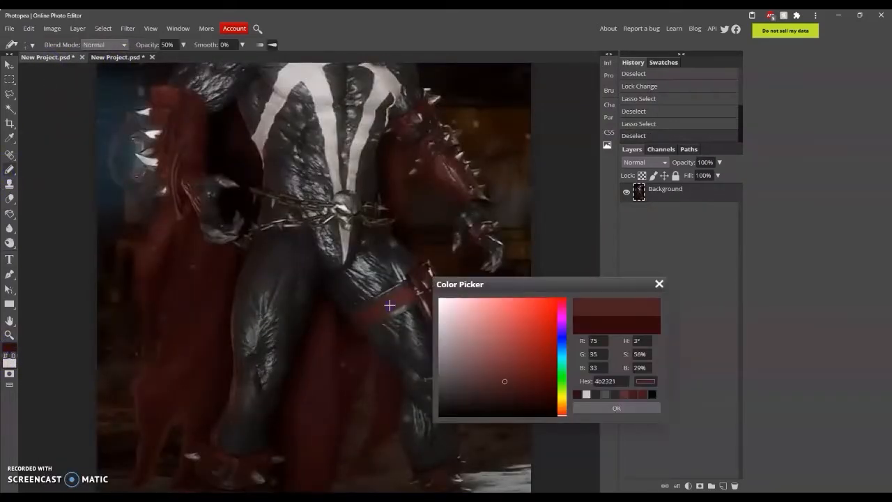
pyautogui.click(637, 409)
# Step: Pencil a thin diagonal red strap line across the upper thigh of the sprite's smaller-booted leg at 100% opacity
pyautogui.click(104, 58)
pyautogui.click(324, 336)
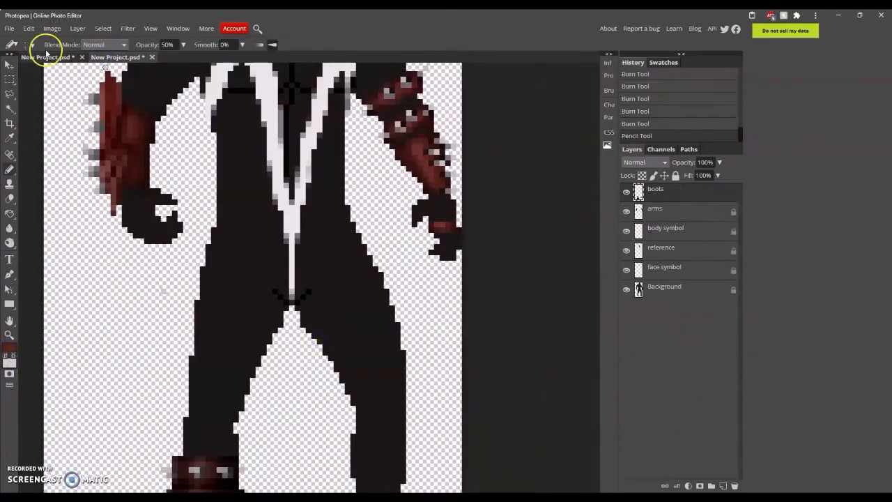
pyautogui.click(291, 303)
pyautogui.click(322, 339)
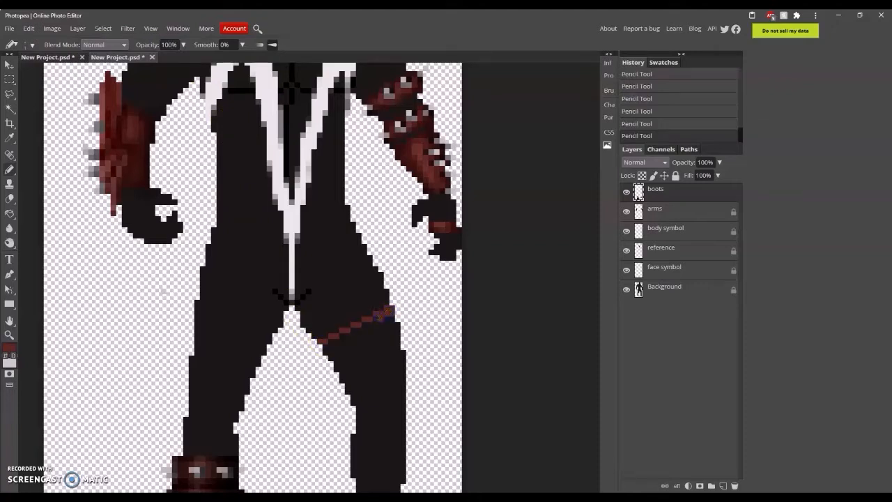
# Step: Set the pencil size to 2 and thicken the red thigh strap along its diagonal
pyautogui.click(30, 45)
pyautogui.click(115, 64)
pyautogui.write('2')
pyautogui.click(509, 285)
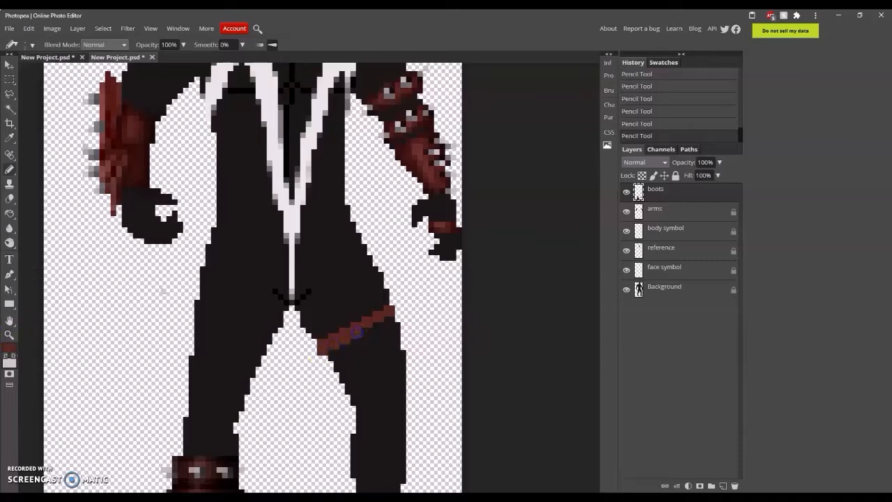
# Step: Compare the thigh strap with the reference and erase its pixels overhanging the inner edge of the leg
pyautogui.click(70, 57)
pyautogui.click(110, 57)
pyautogui.click(10, 171)
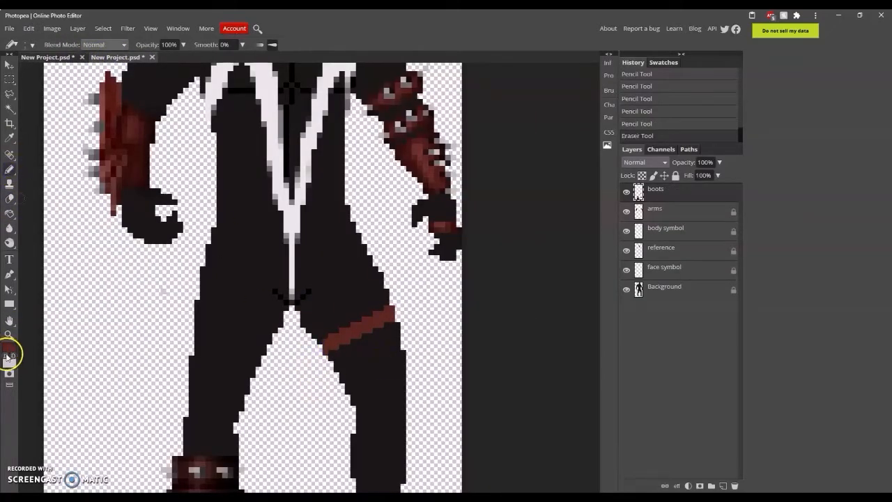
# Step: Pick a dark grey and pencil outline pixels along the upper and lower edges of the thigh strap
pyautogui.click(6, 356)
pyautogui.click(9, 347)
pyautogui.moveTo(441, 360); pyautogui.dragTo(432, 378)
pyautogui.click(615, 407)
pyautogui.click(47, 57)
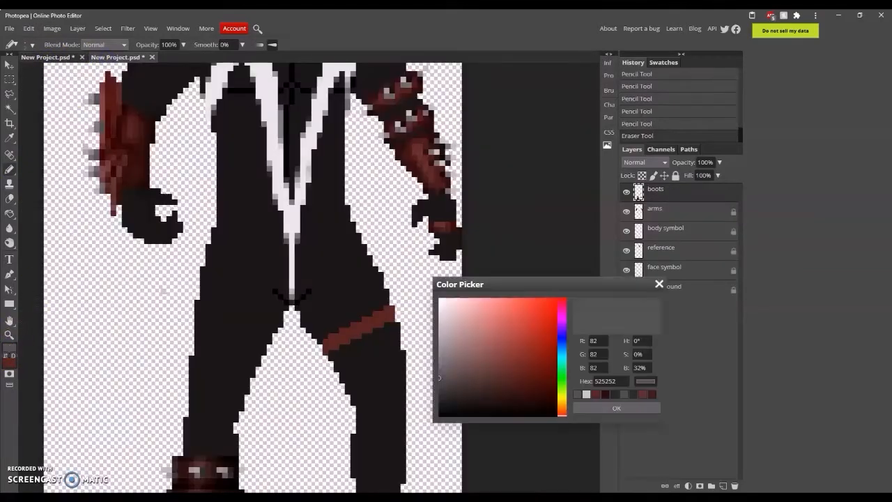
pyautogui.click(615, 407)
pyautogui.click(31, 45)
pyautogui.click(319, 338)
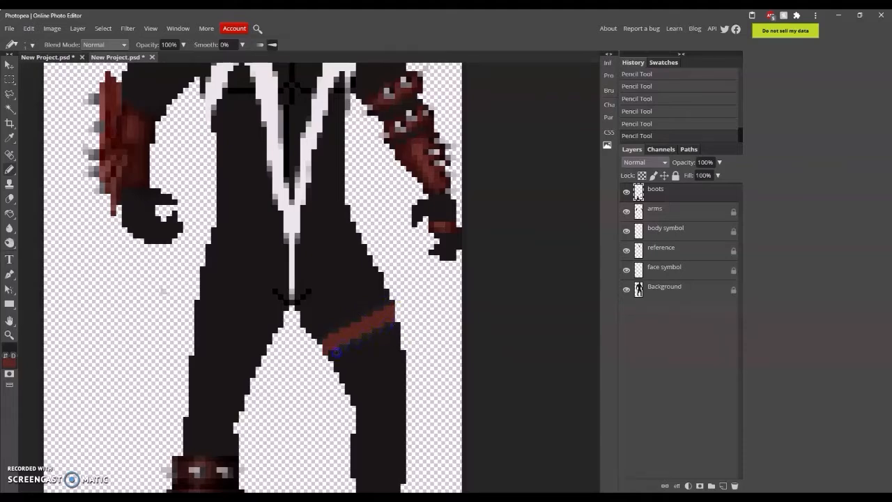
# Step: Check the reference, set the Dodge brush size to 5 px and lighten the middle of the red thigh strap
pyautogui.click(49, 57)
pyautogui.click(122, 57)
pyautogui.rightClick(10, 242)
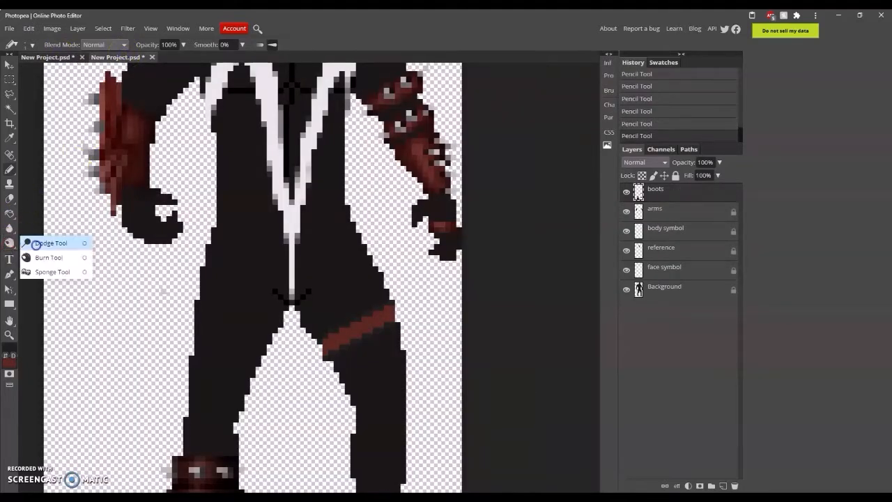
pyautogui.click(35, 243)
pyautogui.click(31, 45)
pyautogui.click(119, 61)
pyautogui.write('5')
pyautogui.click(552, 348)
pyautogui.moveTo(343, 321)
pyautogui.mouseDown()
pyautogui.moveTo(336, 331)
pyautogui.moveTo(356, 323)
pyautogui.mouseUp()
pyautogui.click(352, 341)
pyautogui.click(351, 341)
pyautogui.click(350, 341)
# Step: Set the Burn tool's range to Midtones and darken the outer end of the thigh strap
pyautogui.rightClick(9, 242)
pyautogui.click(34, 255)
pyautogui.click(32, 44)
pyautogui.click(84, 44)
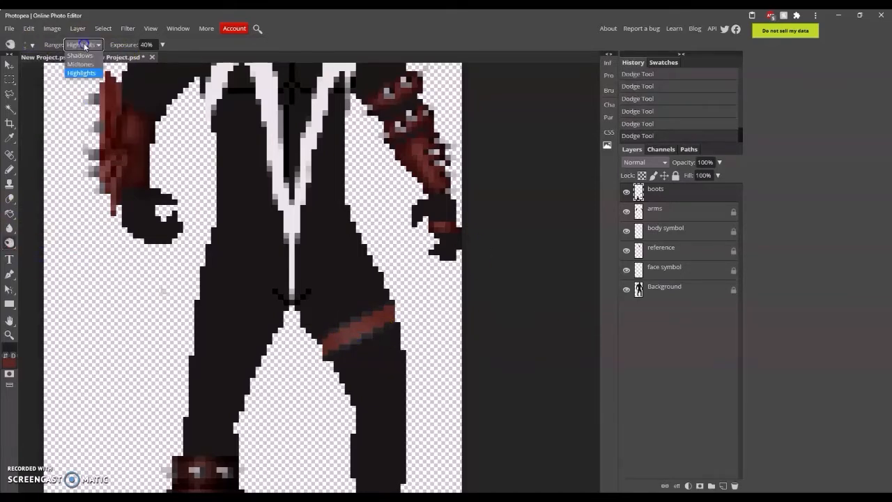
pyautogui.click(82, 64)
pyautogui.click(405, 319)
pyautogui.click(402, 324)
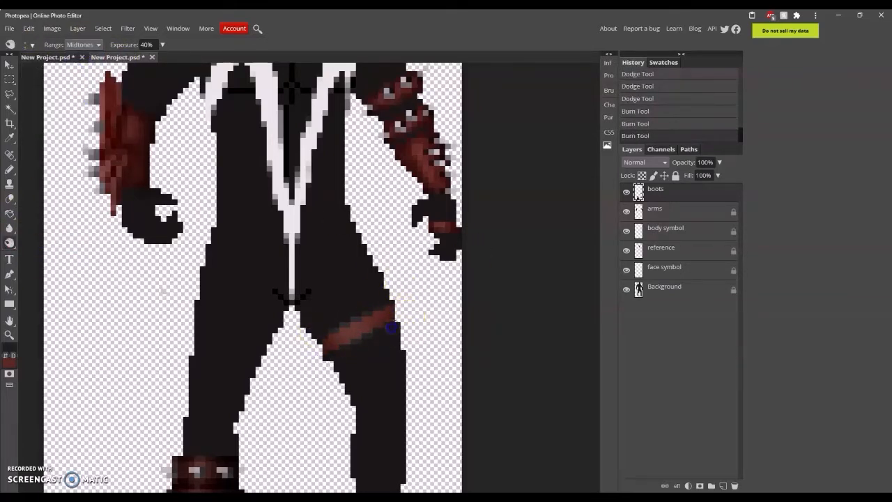
pyautogui.click(391, 326)
# Step: Check the sprite at actual size and add further Dodge highlights to the thigh strap
pyautogui.press('z')
pyautogui.click(73, 43)
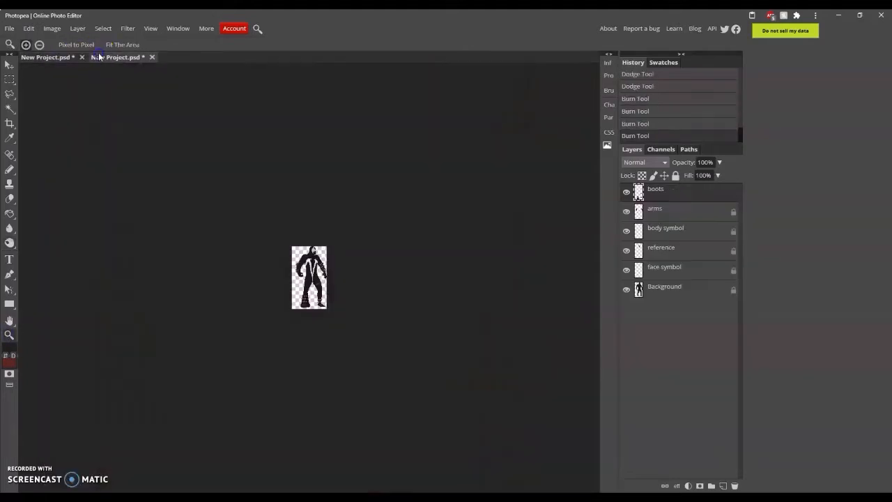
pyautogui.click(378, 328)
pyautogui.click(379, 329)
pyautogui.click(378, 329)
pyautogui.click(379, 326)
pyautogui.rightClick(10, 243)
pyautogui.click(38, 243)
pyautogui.click(320, 326)
pyautogui.click(373, 291)
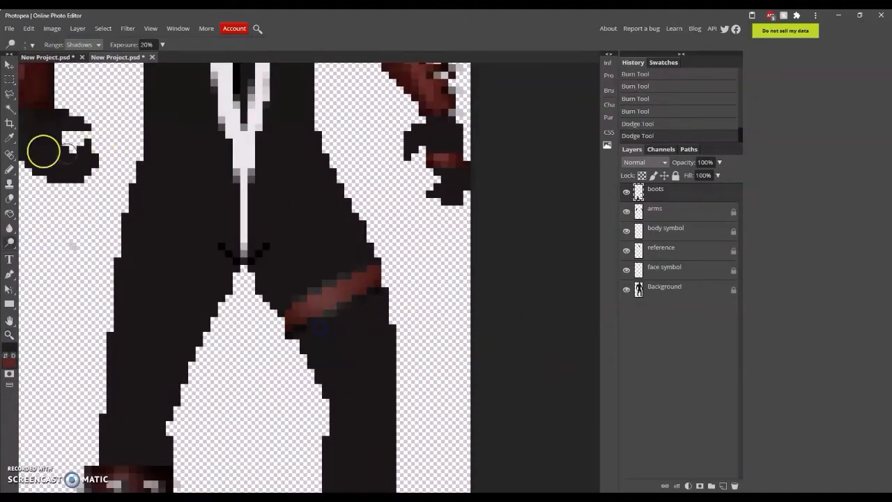
# Step: Burn the outer and inner ends and part of the upper edge of the thigh strap
pyautogui.rightClick(10, 242)
pyautogui.click(39, 257)
pyautogui.click(381, 280)
pyautogui.click(369, 282)
pyautogui.click(336, 285)
pyautogui.click(293, 329)
# Step: Sample a dark red from the thigh pouch in the reference and pencil a rounded pouch over the strap's outer end
pyautogui.scroll(2, 208, 200)
pyautogui.click(57, 58)
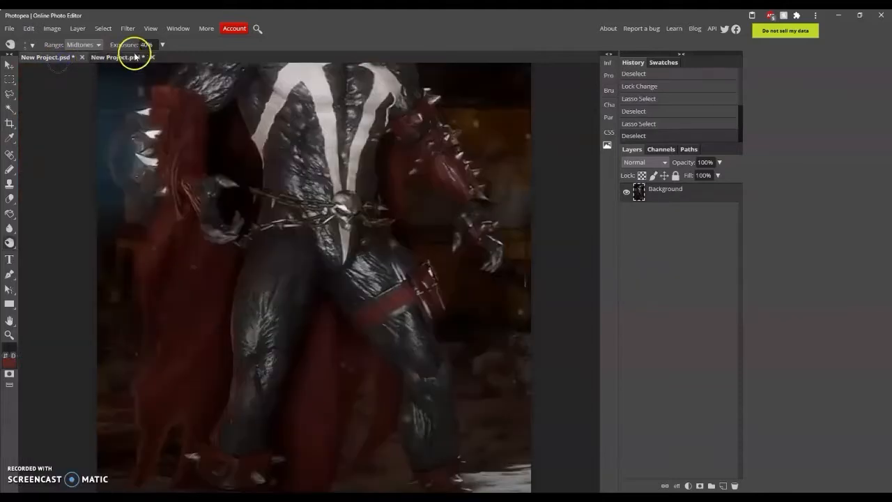
pyautogui.click(134, 57)
pyautogui.click(10, 168)
pyautogui.click(61, 57)
pyautogui.click(9, 358)
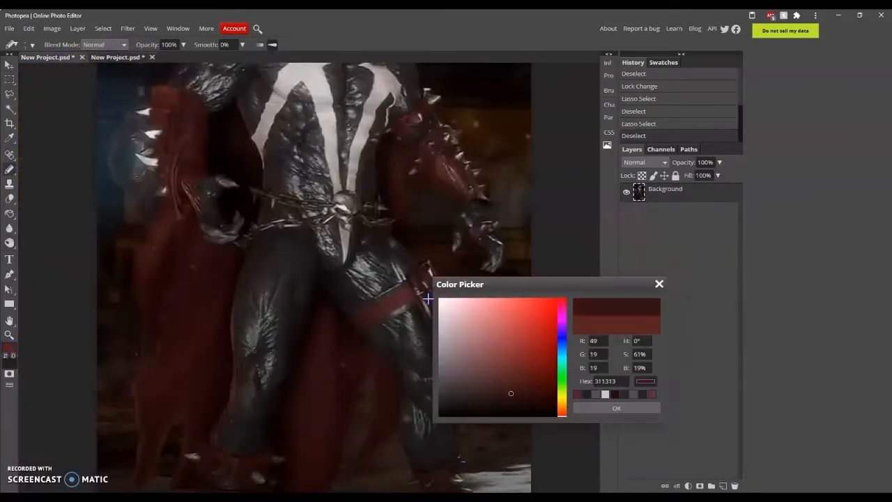
pyautogui.click(616, 407)
pyautogui.click(111, 57)
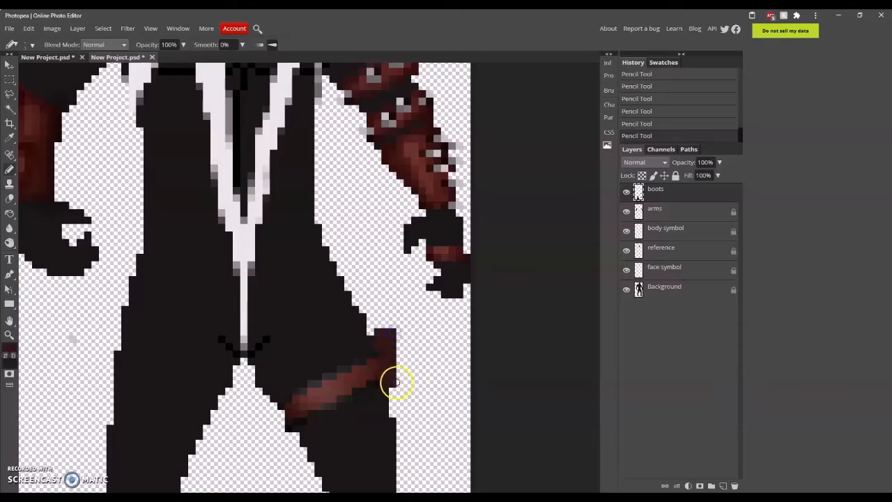
pyautogui.click(49, 57)
pyautogui.click(112, 57)
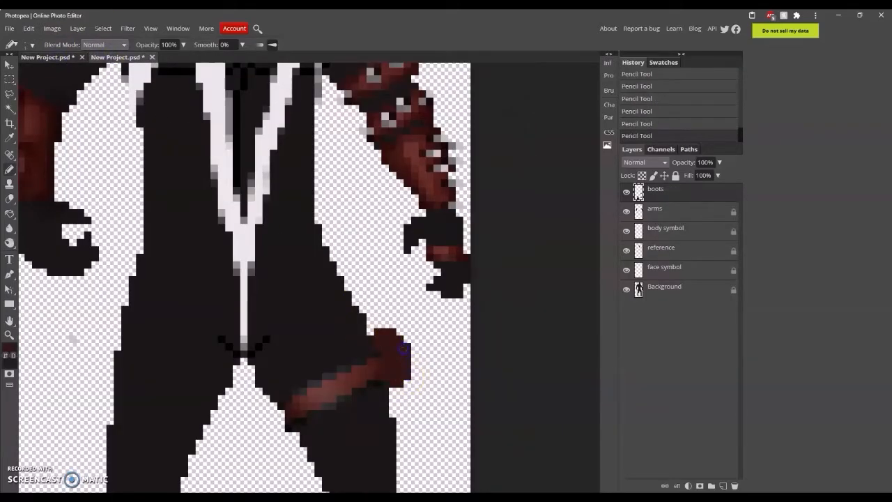
# Step: Select the pouch shape on the outer thigh by combining rectangular selections around its stepped outline
pyautogui.click(9, 80)
pyautogui.moveTo(391, 345); pyautogui.dragTo(415, 384)
pyautogui.moveTo(384, 331); pyautogui.dragTo(395, 347)
pyautogui.moveTo(399, 323); pyautogui.dragTo(409, 333)
pyautogui.moveTo(406, 337); pyautogui.dragTo(415, 341)
pyautogui.moveTo(414, 346); pyautogui.dragTo(422, 385)
# Step: Set the Dodge brush to 1 px with 100% hardness and lighten the selected pouch's inner and upper edges
pyautogui.click(9, 244)
pyautogui.click(32, 45)
pyautogui.click(119, 62)
pyautogui.write('1')
pyautogui.moveTo(32, 92); pyautogui.dragTo(187, 99)
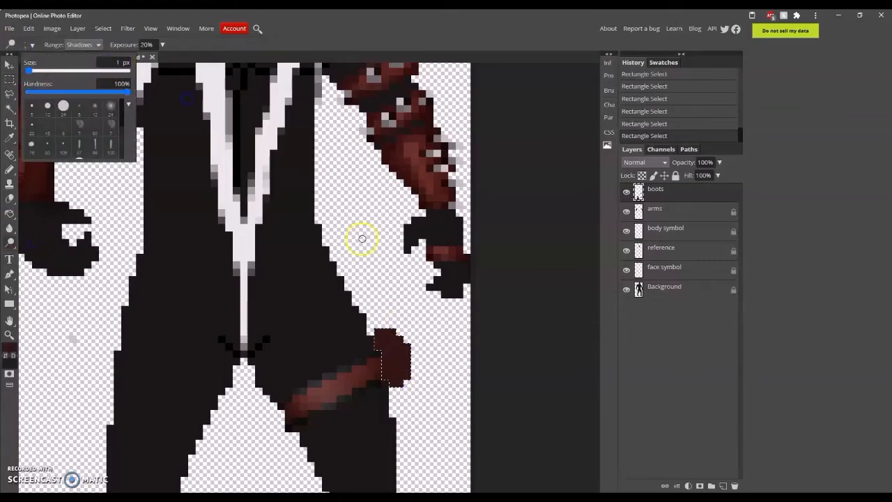
pyautogui.click(362, 239)
pyautogui.click(65, 57)
pyautogui.click(118, 57)
pyautogui.click(391, 391)
pyautogui.click(65, 57)
pyautogui.click(117, 57)
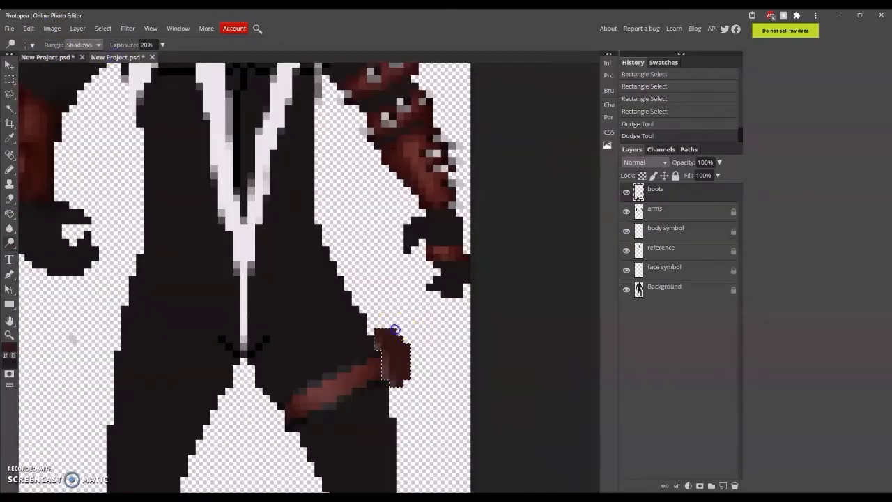
pyautogui.moveTo(390, 326); pyautogui.dragTo(379, 333)
# Step: Set the Burn brush to 1 px and darken the outer side of the selected pouch, checking it against the reference
pyautogui.rightClick(9, 243)
pyautogui.click(58, 261)
pyautogui.click(31, 45)
pyautogui.click(119, 62)
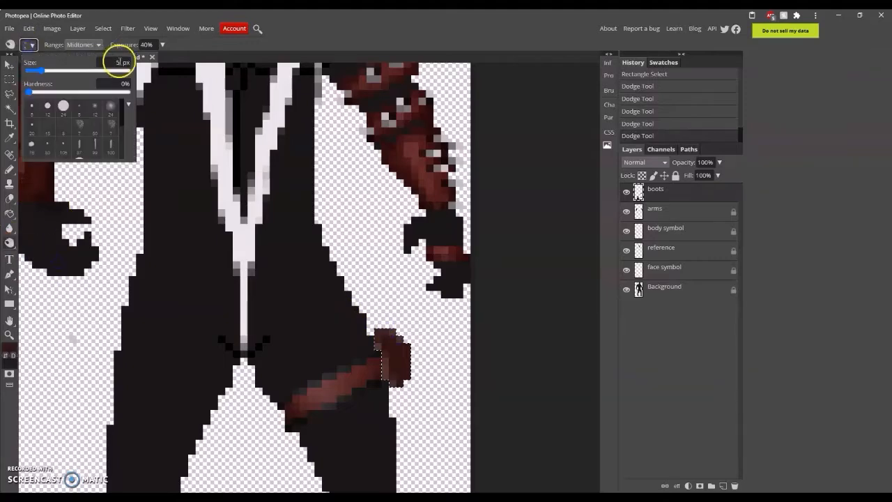
pyautogui.write('1')
pyautogui.click(363, 207)
pyautogui.moveTo(425, 383)
pyautogui.mouseDown()
pyautogui.moveTo(400, 365)
pyautogui.moveTo(413, 339)
pyautogui.moveTo(394, 370)
pyautogui.moveTo(446, 347)
pyautogui.mouseUp()
pyautogui.click(56, 57)
pyautogui.click(117, 57)
# Step: Erase a stray pixel at the pouch's outer edge and clear the selection
pyautogui.click(9, 199)
pyautogui.click(404, 359)
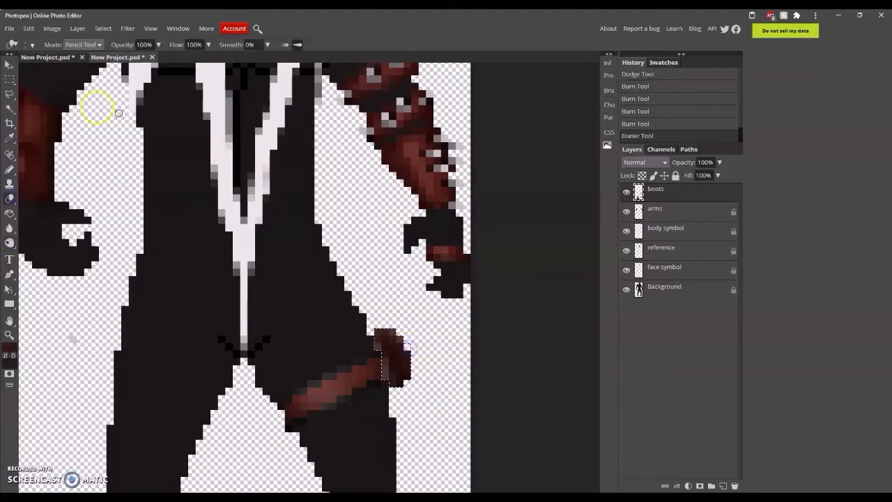
pyautogui.click(9, 79)
pyautogui.click(84, 153)
# Step: Dodge the inner edge of the thigh pouch where it meets the strap
pyautogui.click(9, 334)
pyautogui.click(76, 44)
pyautogui.click(379, 317)
pyautogui.click(381, 317)
pyautogui.click(382, 317)
pyautogui.click(382, 317)
pyautogui.click(382, 317)
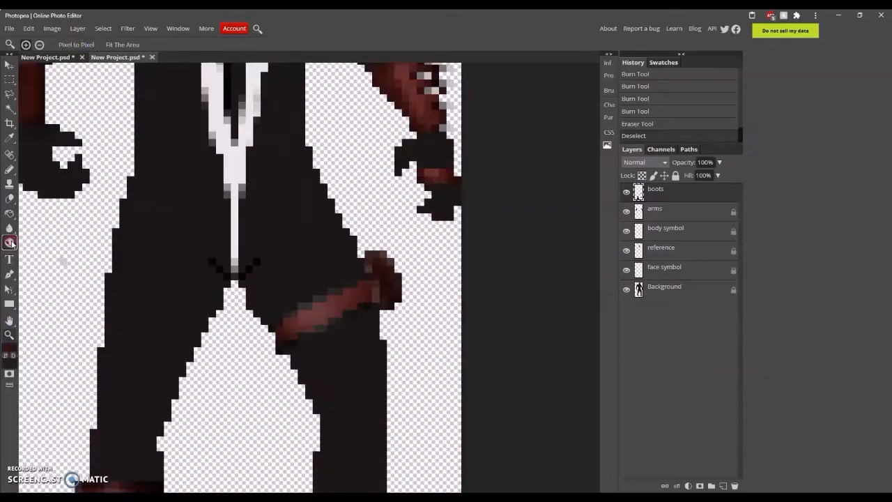
pyautogui.rightClick(9, 244)
pyautogui.click(59, 246)
pyautogui.moveTo(381, 299); pyautogui.dragTo(370, 260)
pyautogui.click(89, 54)
pyautogui.moveTo(367, 294)
pyautogui.mouseDown()
pyautogui.moveTo(374, 298)
pyautogui.moveTo(370, 264)
pyautogui.mouseUp()
# Step: Burn the lower inner corner of the thigh pouch beside the strap
pyautogui.rightClick(14, 245)
pyautogui.click(60, 259)
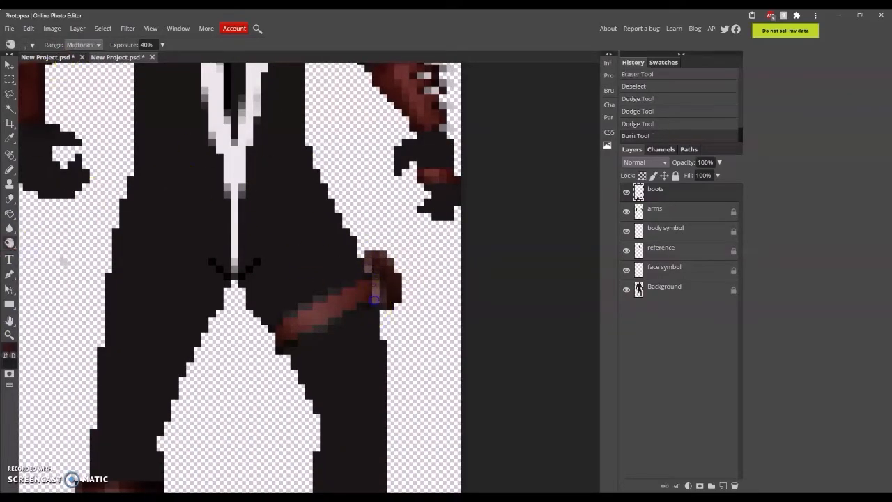
pyautogui.click(376, 300)
# Step: Touch up the pouch with Dodge strokes in the Shadows range and a Burn stroke
pyautogui.click(9, 335)
pyautogui.click(75, 45)
pyautogui.click(353, 264)
pyautogui.click(353, 264)
pyautogui.click(353, 263)
pyautogui.click(353, 264)
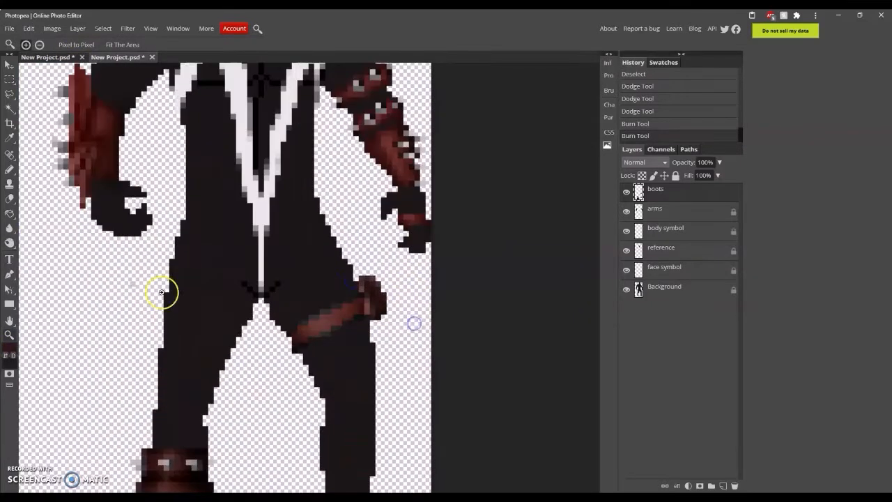
pyautogui.rightClick(9, 243)
pyautogui.click(58, 245)
pyautogui.click(82, 45)
pyautogui.click(83, 54)
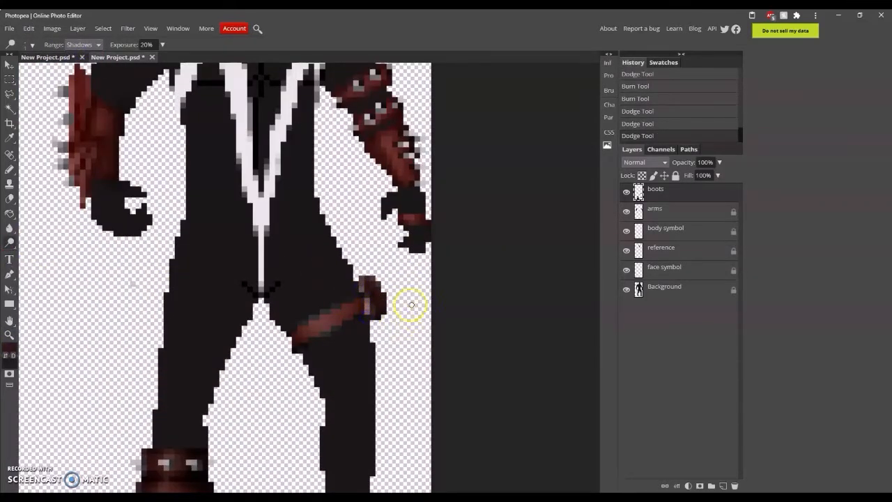
pyautogui.hotkey('shift', 'o')
pyautogui.rightClick(9, 242)
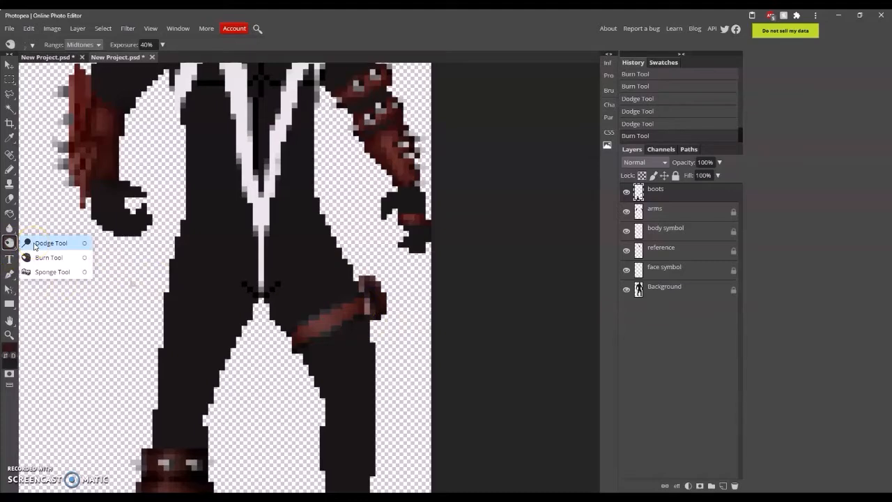
# Step: Lock the boots layer's position and marquee-select the chain belt area in the reference image
pyautogui.click(9, 334)
pyautogui.click(76, 45)
pyautogui.click(664, 174)
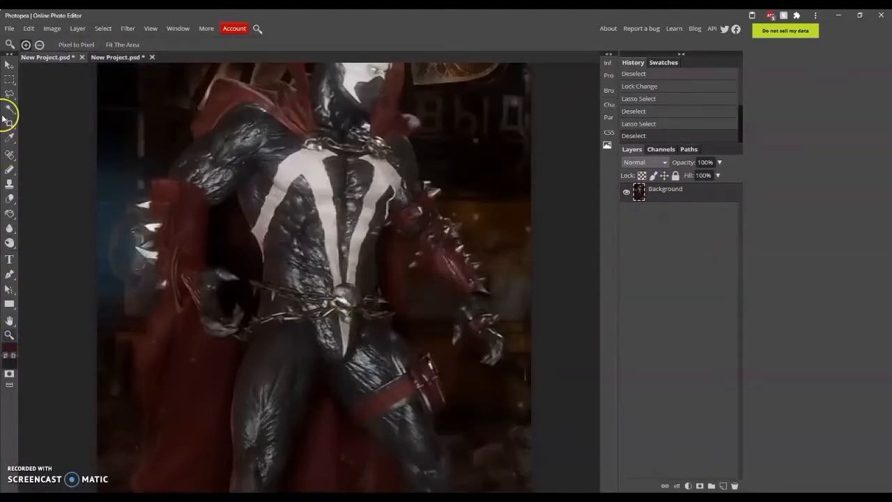
pyautogui.click(9, 79)
pyautogui.moveTo(220, 260); pyautogui.dragTo(417, 368)
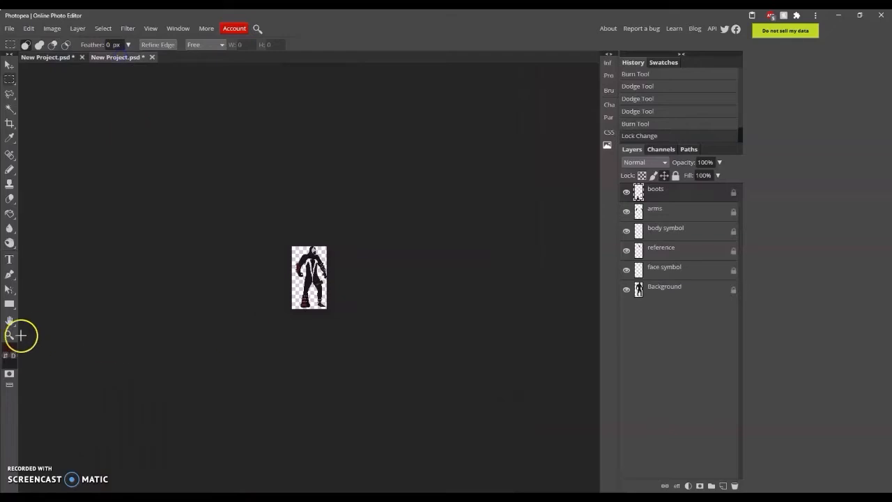
# Step: Add a new layer above the boots layer in the sprite document and name it belt\
pyautogui.click(308, 278)
pyautogui.click(722, 486)
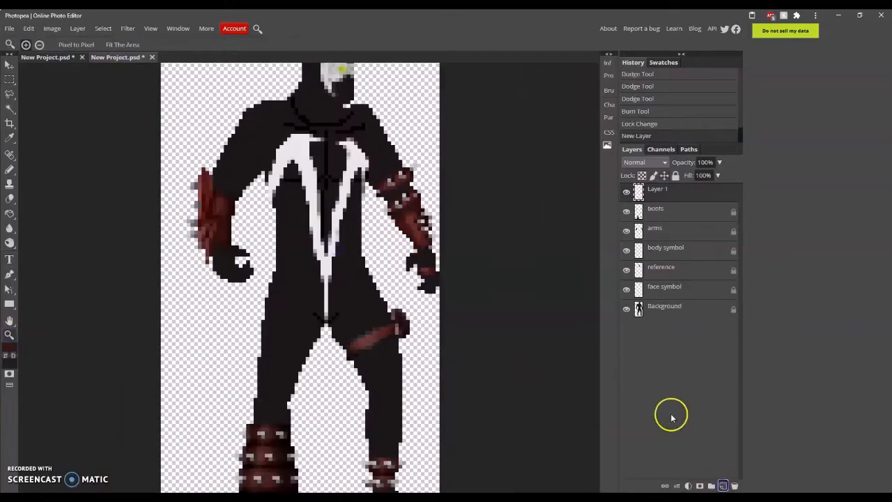
pyautogui.doubleClick(648, 189)
pyautogui.write('belt\\')
pyautogui.press('Return')
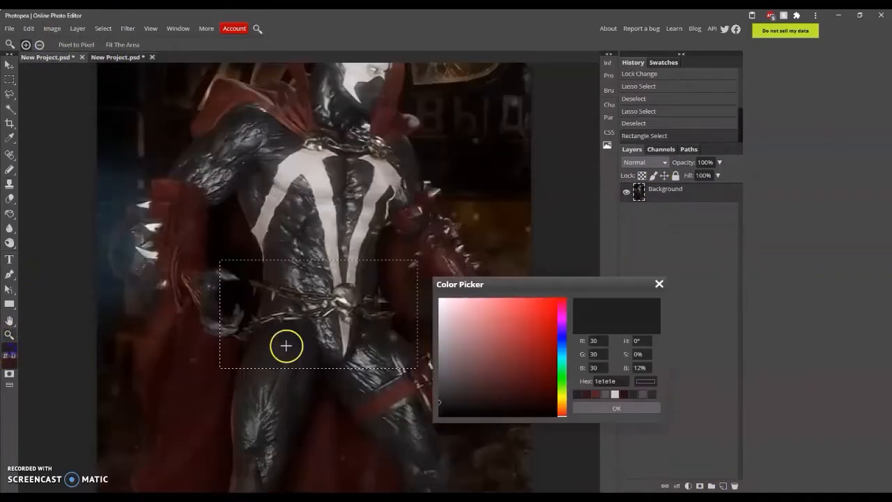
# Step: Set the foreground to grey 606060 and pencil the belt skull's base shape where the white emblem narrows at the waist
pyautogui.click(455, 365)
pyautogui.click(618, 402)
pyautogui.click(259, 283)
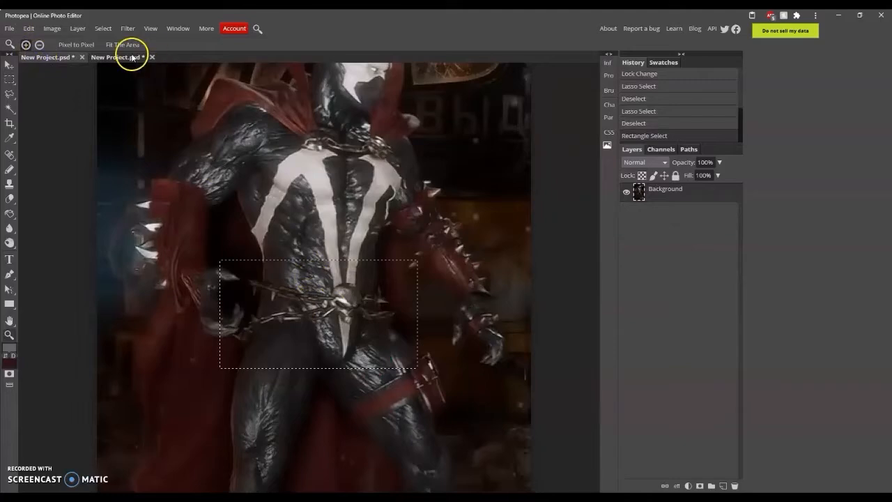
pyautogui.click(130, 56)
pyautogui.press('b')
pyautogui.click(53, 58)
pyautogui.click(101, 58)
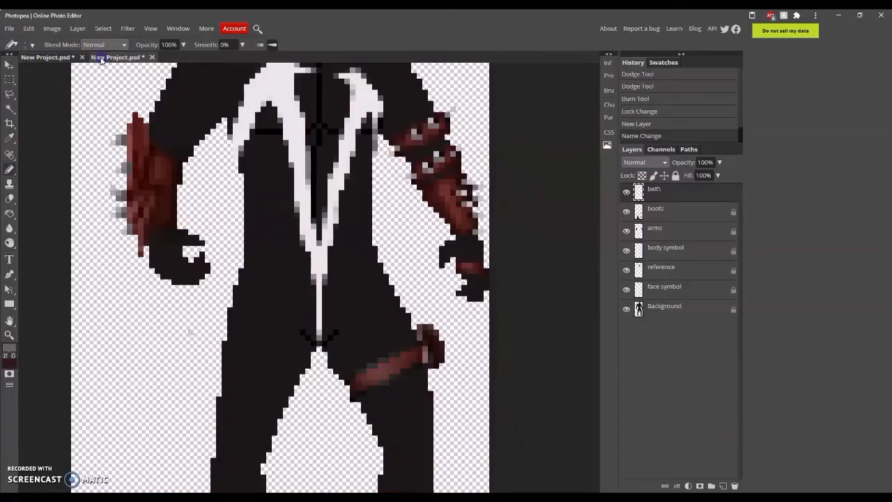
pyautogui.click(323, 261)
pyautogui.click(321, 260)
pyautogui.click(315, 265)
pyautogui.click(321, 269)
pyautogui.click(317, 269)
pyautogui.click(53, 59)
pyautogui.click(108, 57)
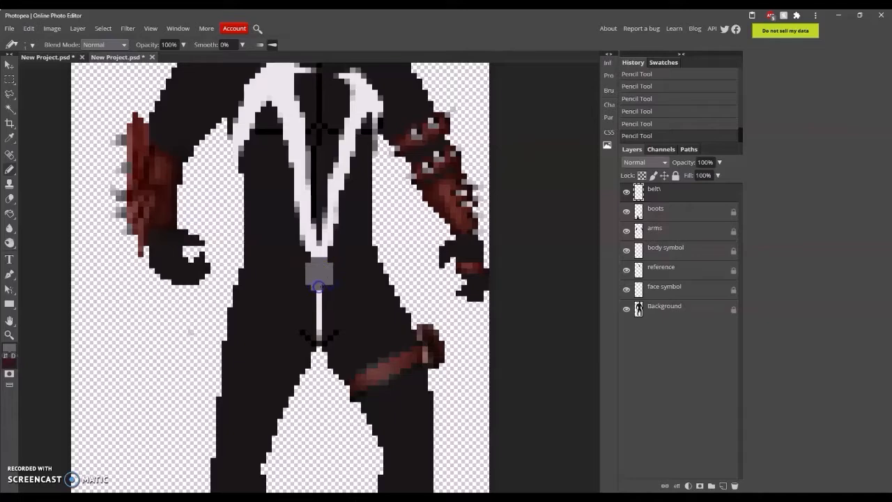
# Step: Switch the pencil colour to black and draw the eye sockets and nose of the belt skull, following the reference
pyautogui.click(10, 347)
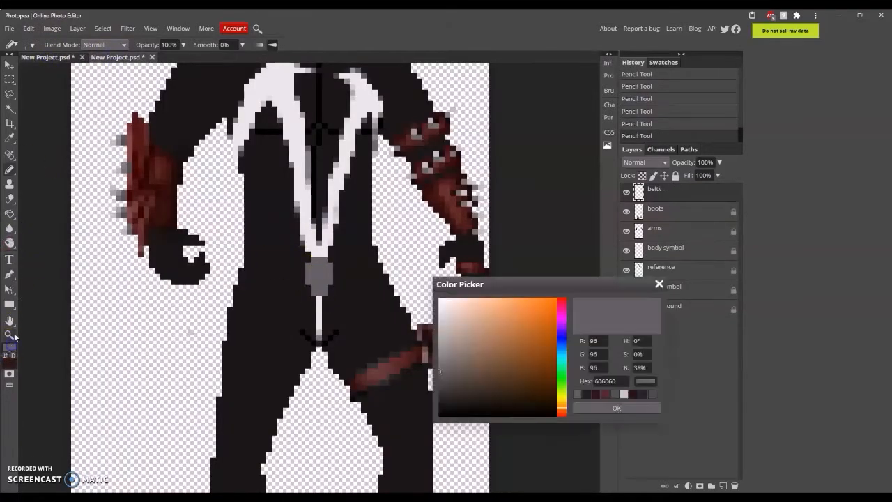
pyautogui.moveTo(446, 404); pyautogui.dragTo(415, 419)
pyautogui.click(617, 408)
pyautogui.click(49, 58)
pyautogui.click(110, 58)
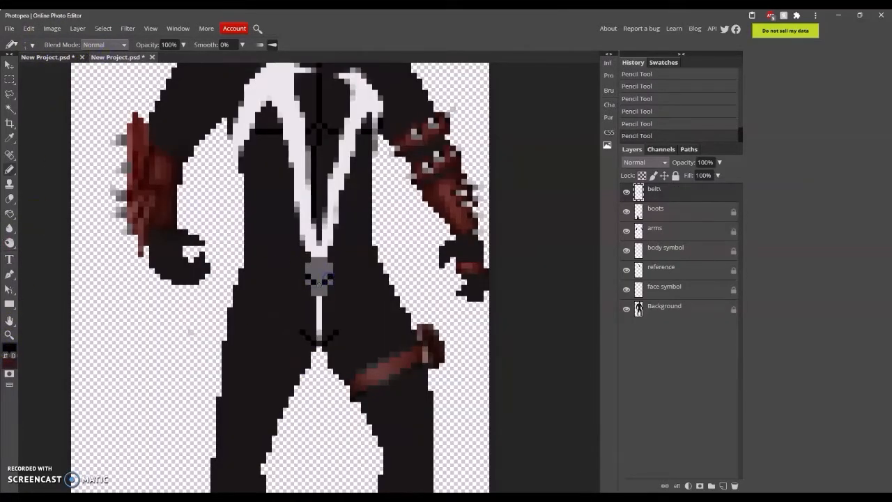
pyautogui.click(311, 282)
pyautogui.click(330, 282)
pyautogui.click(55, 58)
pyautogui.click(110, 58)
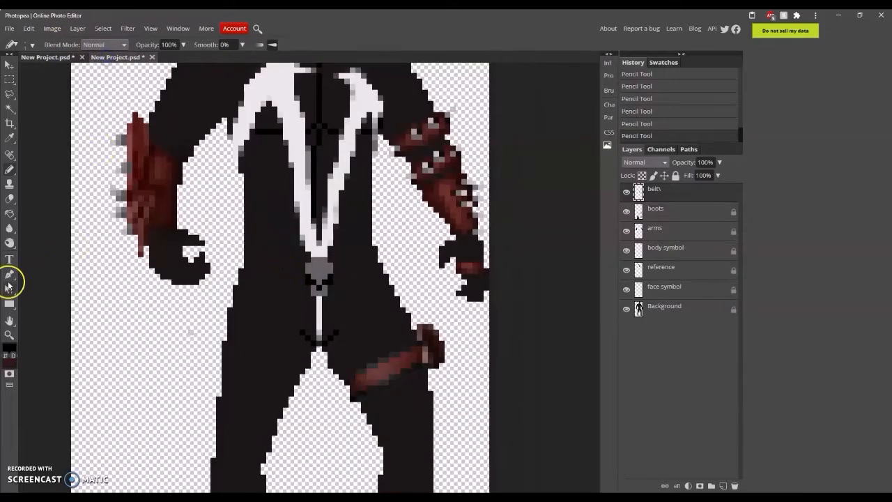
# Step: Pick a mid grey and pencil cheekbone pixels on both sides of the belt skull
pyautogui.click(10, 348)
pyautogui.click(441, 366)
pyautogui.click(617, 408)
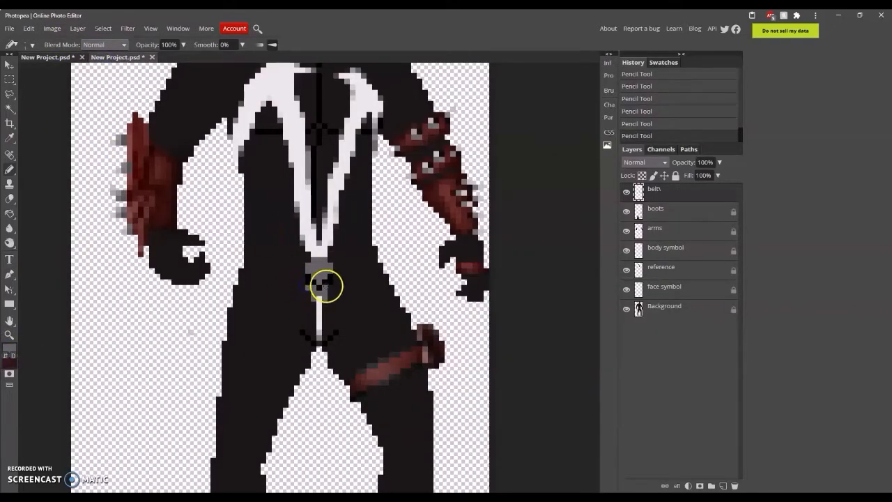
# Step: Sample the black of the belt skull's eye socket as the drawing colour
pyautogui.click(9, 336)
pyautogui.click(76, 45)
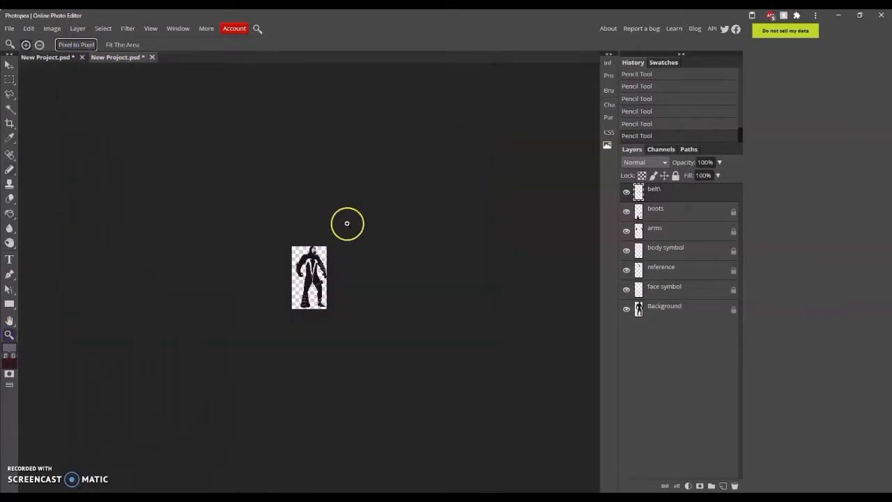
pyautogui.click(353, 309)
pyautogui.click(353, 310)
pyautogui.click(295, 295)
pyautogui.click(295, 295)
pyautogui.click(10, 347)
pyautogui.click(314, 320)
pyautogui.click(642, 407)
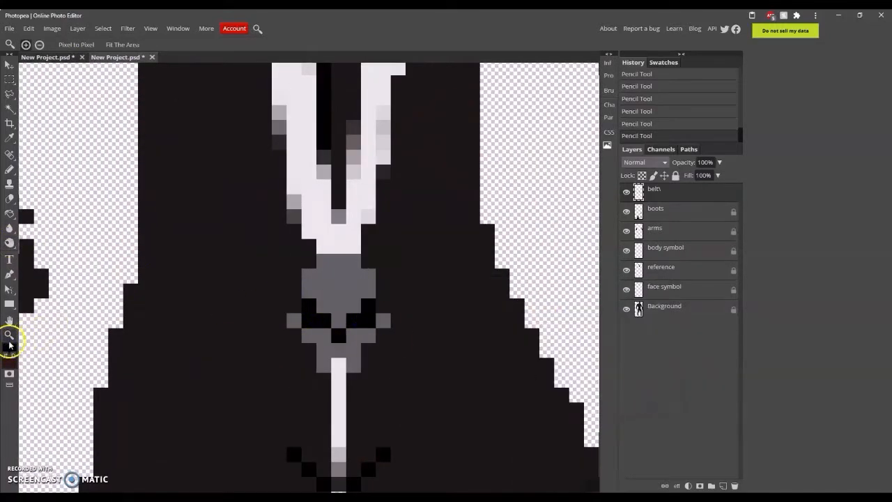
# Step: Sample the belt skull's grey and soften the outer eye socket pixels with the pencil at 50% opacity
pyautogui.click(9, 346)
pyautogui.click(327, 292)
pyautogui.click(617, 409)
pyautogui.click(10, 169)
pyautogui.moveTo(177, 45); pyautogui.dragTo(145, 42)
pyautogui.write('50')
pyautogui.click(309, 306)
pyautogui.click(368, 307)
pyautogui.click(369, 320)
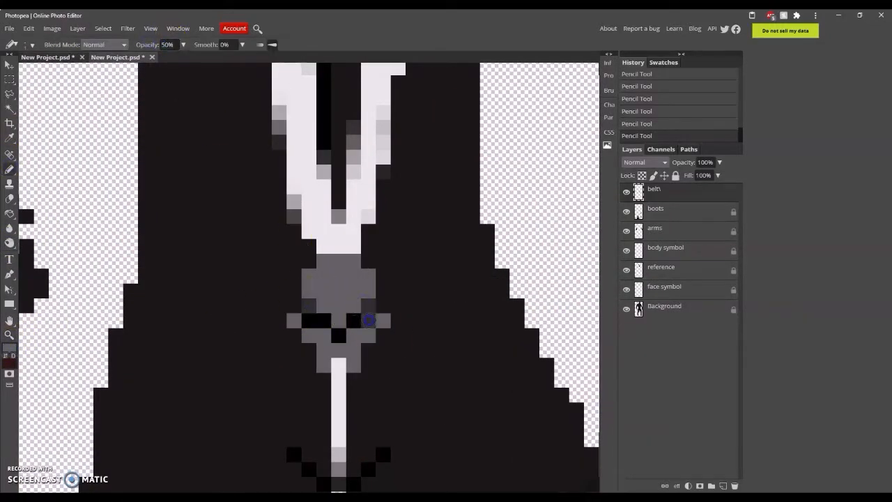
pyautogui.click(309, 321)
# Step: Pick a light grey and pencil highlight pixels on the belt skull's forehead, cheekbones and jaw
pyautogui.click(9, 335)
pyautogui.click(76, 44)
pyautogui.click(321, 288)
pyautogui.click(322, 287)
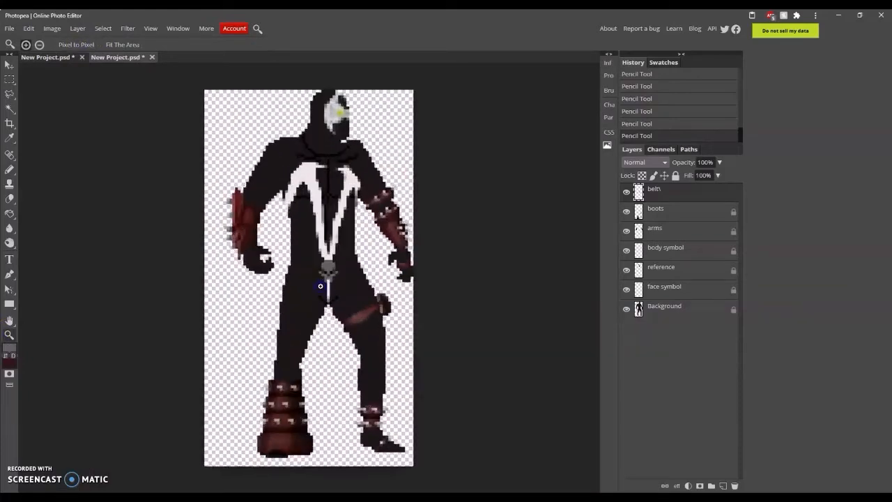
pyautogui.click(322, 287)
pyautogui.click(322, 288)
pyautogui.click(10, 346)
pyautogui.moveTo(440, 361); pyautogui.dragTo(432, 324)
pyautogui.click(617, 408)
pyautogui.press('b')
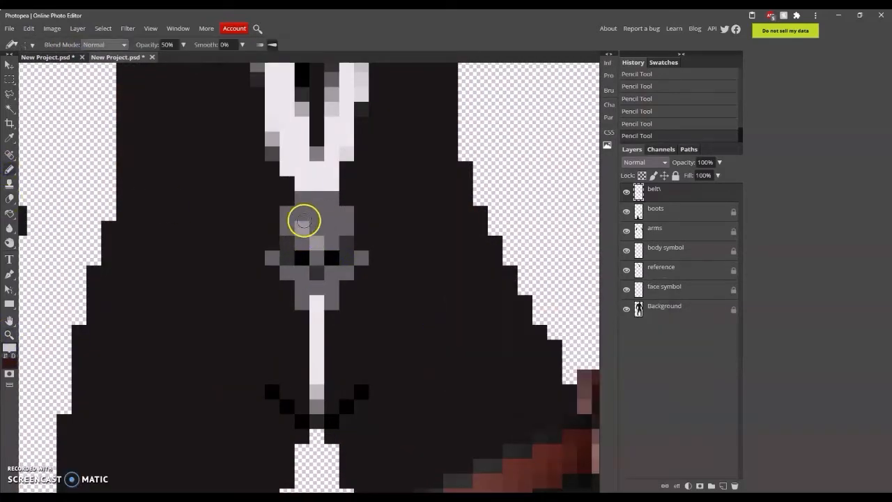
pyautogui.click(303, 220)
pyautogui.click(287, 271)
pyautogui.click(273, 258)
pyautogui.click(346, 269)
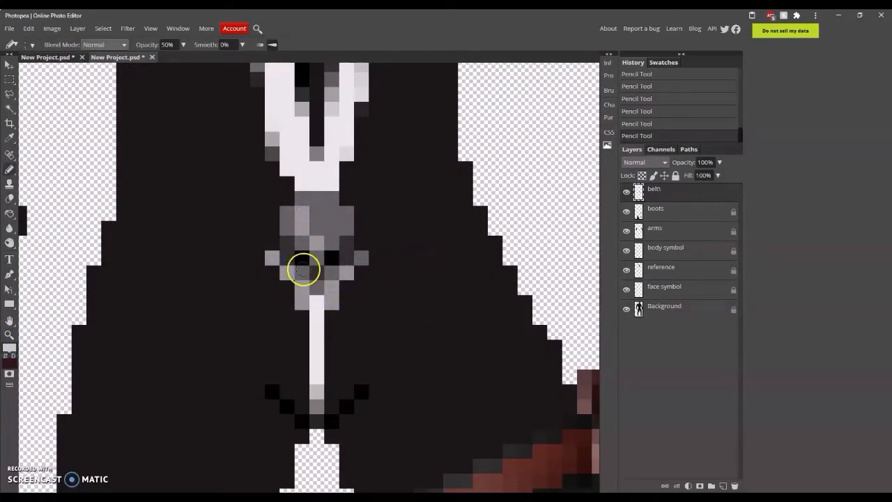
# Step: Build up the light grey highlights around the belt skull's nose, forehead and chin
pyautogui.click(303, 269)
pyautogui.click(287, 270)
pyautogui.click(333, 269)
pyautogui.click(332, 234)
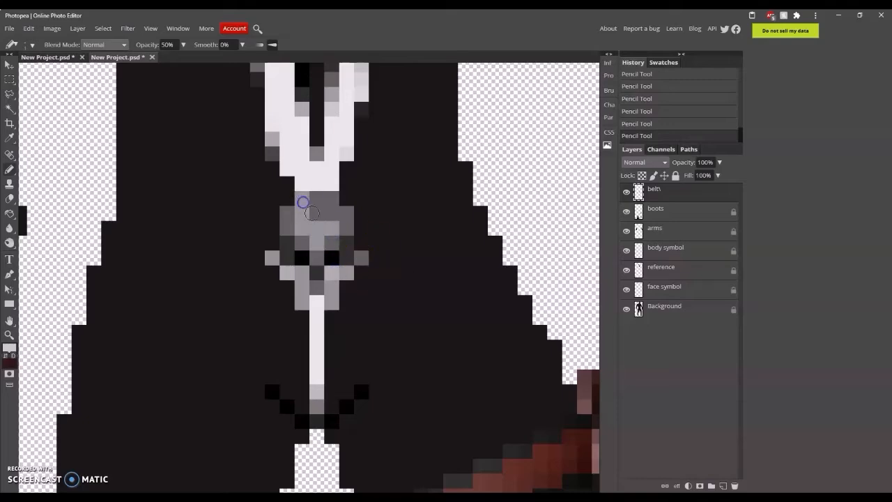
pyautogui.click(315, 227)
pyautogui.click(302, 221)
pyautogui.click(302, 300)
pyautogui.click(332, 300)
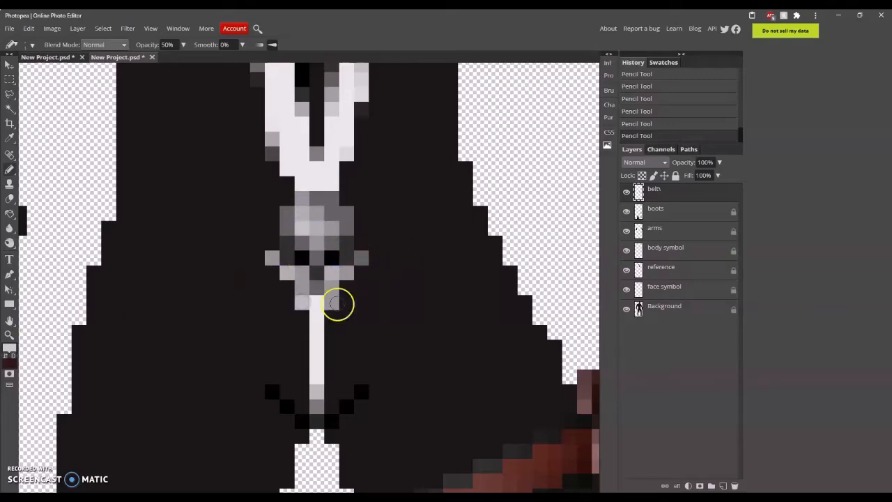
# Step: Check the reference, set the colour to dark grey 1d1d1d and darken the belt skull's cheekbones and nose
pyautogui.click(9, 334)
pyautogui.click(76, 44)
pyautogui.click(341, 253)
pyautogui.doubleClick(340, 253)
pyautogui.click(340, 253)
pyautogui.click(49, 57)
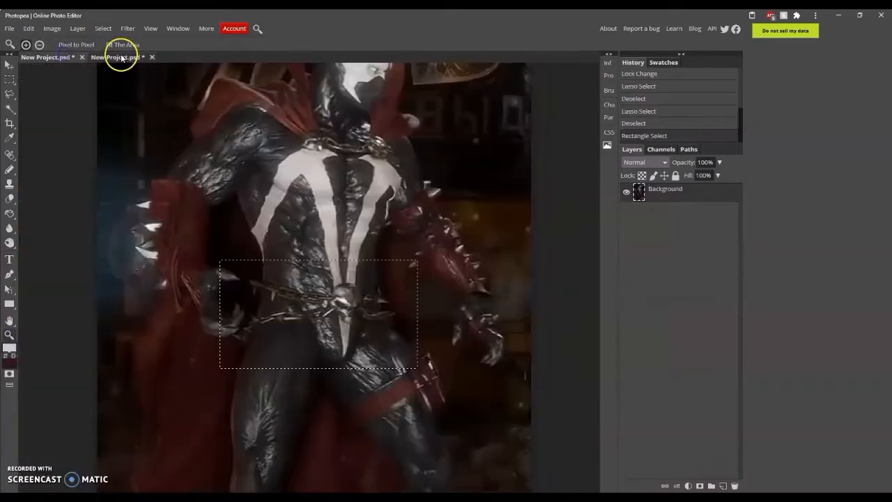
pyautogui.click(120, 58)
pyautogui.click(9, 348)
pyautogui.click(595, 394)
pyautogui.click(616, 408)
pyautogui.click(9, 169)
pyautogui.click(304, 306)
pyautogui.click(344, 304)
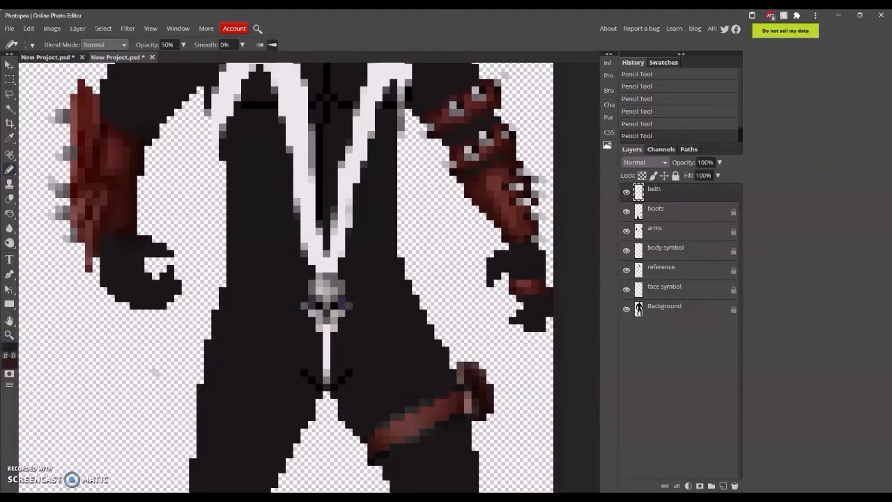
pyautogui.click(325, 311)
pyautogui.click(327, 305)
# Step: Sample the skull's grey, set the pencil opacity to 100% and draw chain links from the skull towards the hip opposite the thigh strap
pyautogui.click(9, 334)
pyautogui.click(76, 45)
pyautogui.doubleClick(354, 269)
pyautogui.doubleClick(354, 270)
pyautogui.click(9, 348)
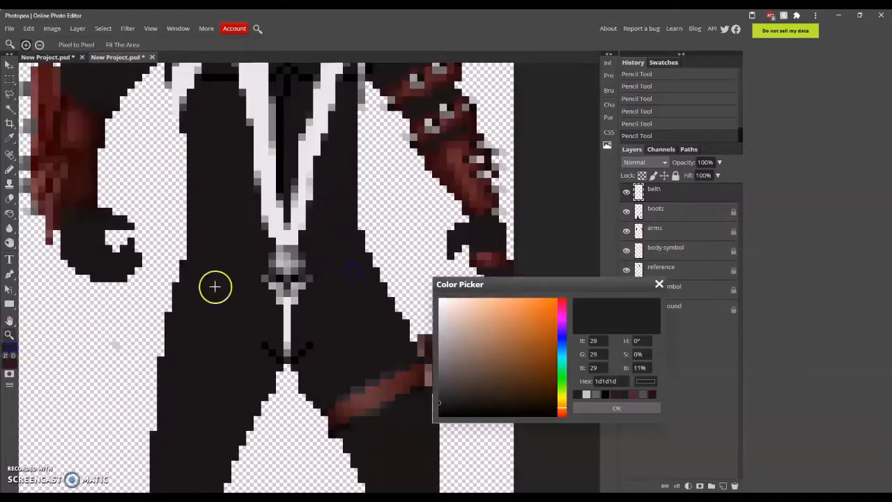
pyautogui.click(293, 264)
pyautogui.click(612, 408)
pyautogui.click(9, 169)
pyautogui.write('10')
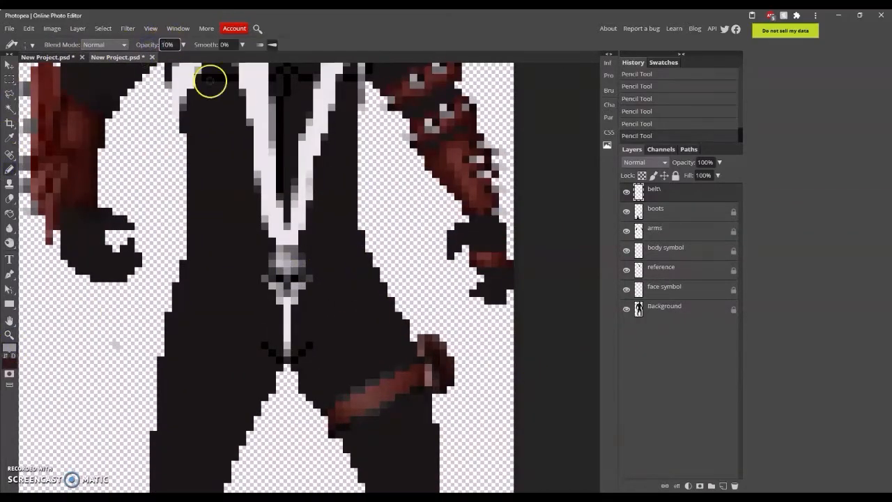
pyautogui.write('0')
pyautogui.click(49, 57)
pyautogui.click(110, 57)
pyautogui.click(262, 265)
pyautogui.click(115, 57)
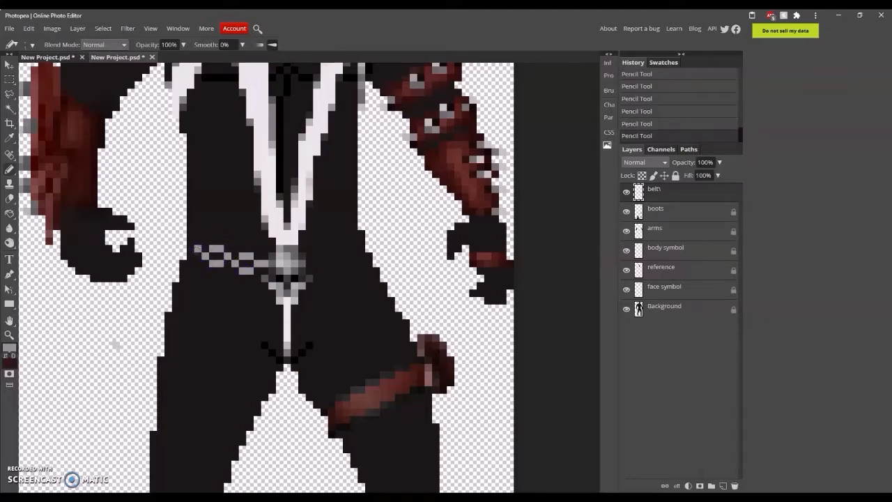
# Step: Finish that end of the chain and draw matching links from the skull past the thigh-strap hip, following the reference
pyautogui.click(48, 58)
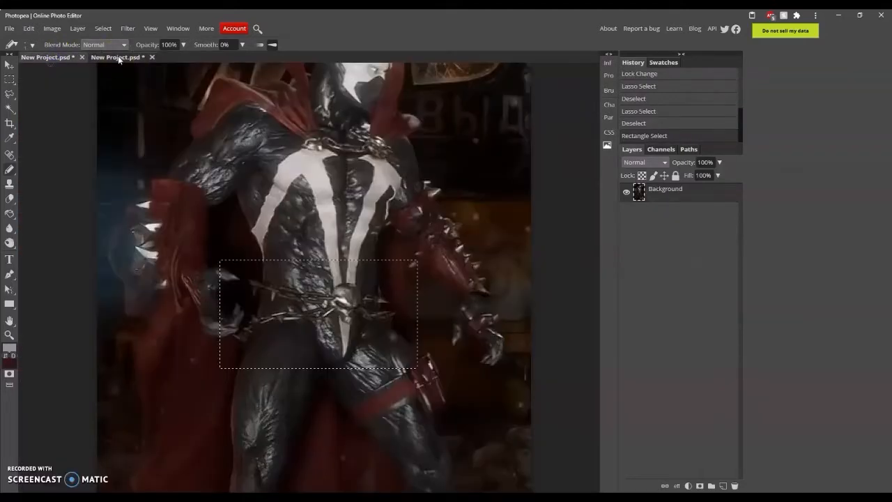
pyautogui.click(115, 57)
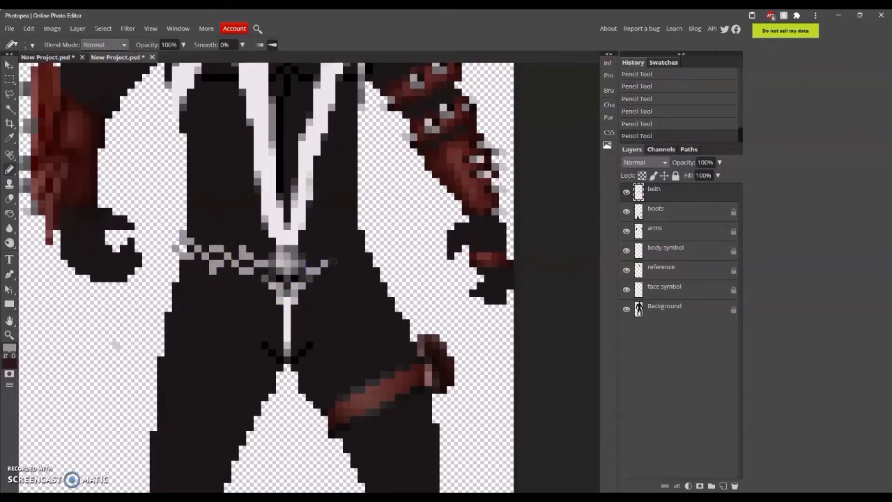
pyautogui.click(317, 256)
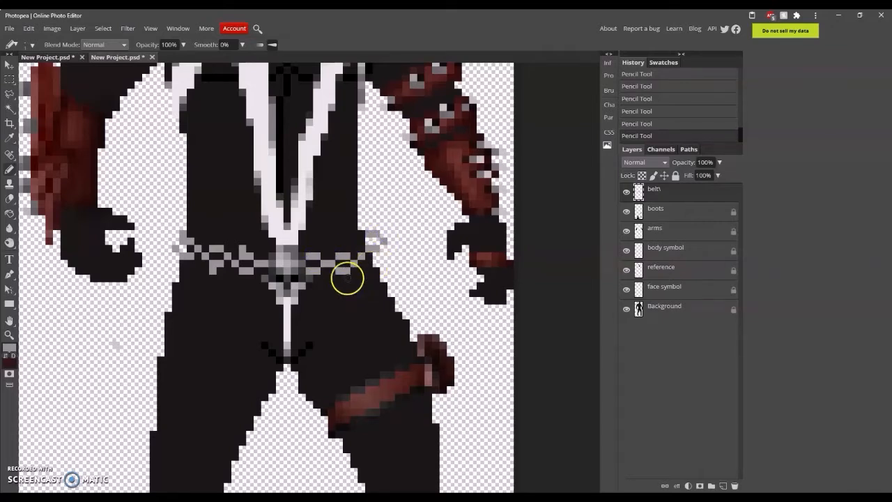
# Step: Compare the belt with the reference, then select the outer chain section on the thigh-strap side and nudge it up one pixel
pyautogui.click(10, 334)
pyautogui.click(76, 45)
pyautogui.click(59, 58)
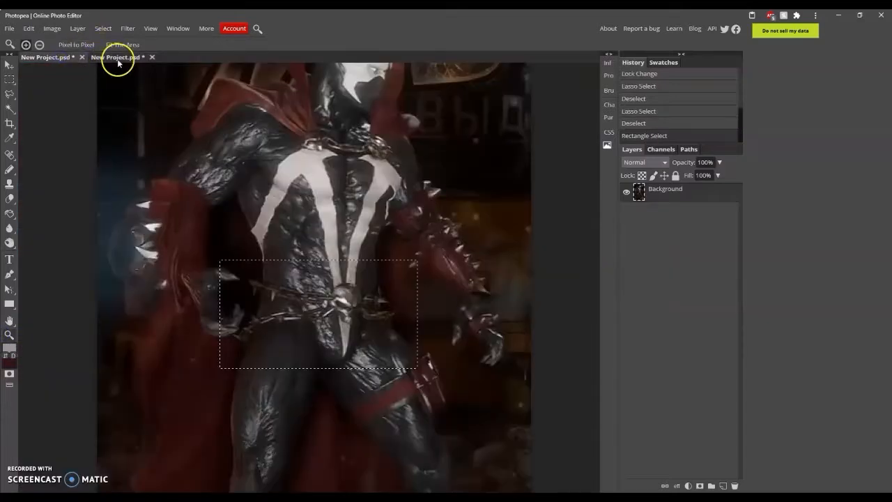
pyautogui.click(117, 57)
pyautogui.click(336, 278)
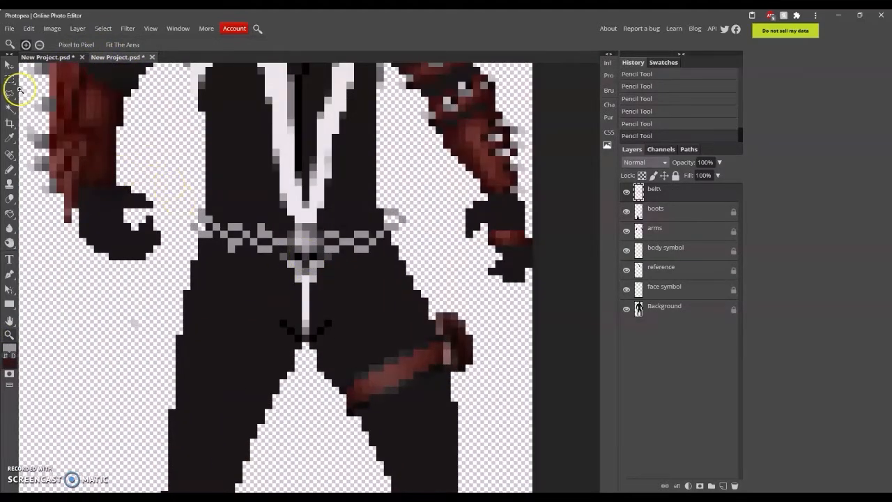
pyautogui.click(9, 79)
pyautogui.moveTo(444, 268); pyautogui.dragTo(351, 186)
pyautogui.click(9, 65)
pyautogui.press('Up')
# Step: Select the outer chain section on the opposite hip, nudge it up one pixel and deselect
pyautogui.click(9, 79)
pyautogui.click(225, 169)
pyautogui.moveTo(177, 187)
pyautogui.mouseDown()
pyautogui.moveTo(214, 244)
pyautogui.moveTo(281, 253)
pyautogui.mouseUp()
pyautogui.click(9, 65)
pyautogui.press('Up')
pyautogui.click(9, 79)
pyautogui.click(158, 123)
# Step: Following the reference, pencil extra grey barb pixels above and below the chain links on both sides of the skull
pyautogui.click(9, 335)
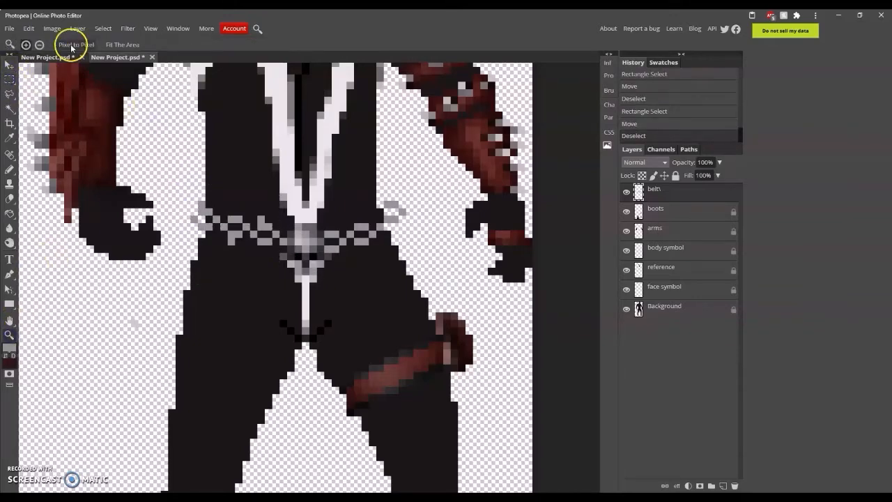
pyautogui.click(71, 47)
pyautogui.click(72, 58)
pyautogui.click(116, 57)
pyautogui.scroll(9, 310, 262)
pyautogui.click(9, 169)
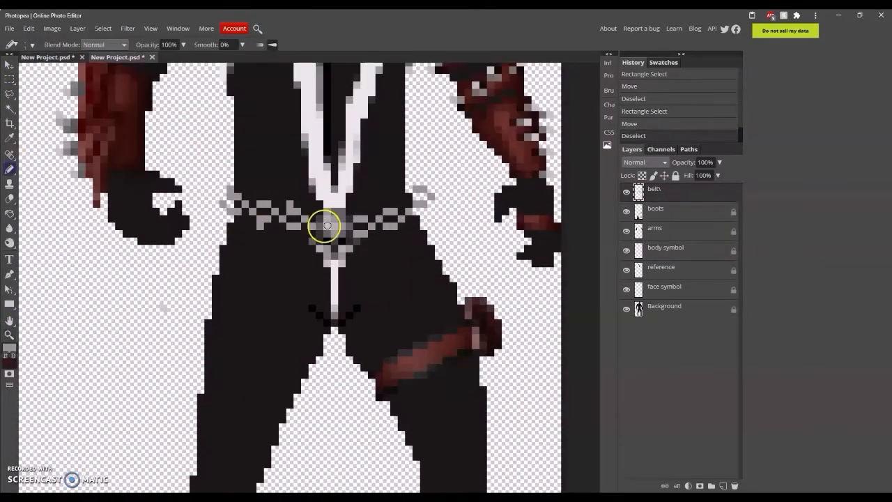
pyautogui.click(298, 232)
pyautogui.click(268, 196)
pyautogui.click(238, 218)
pyautogui.click(421, 204)
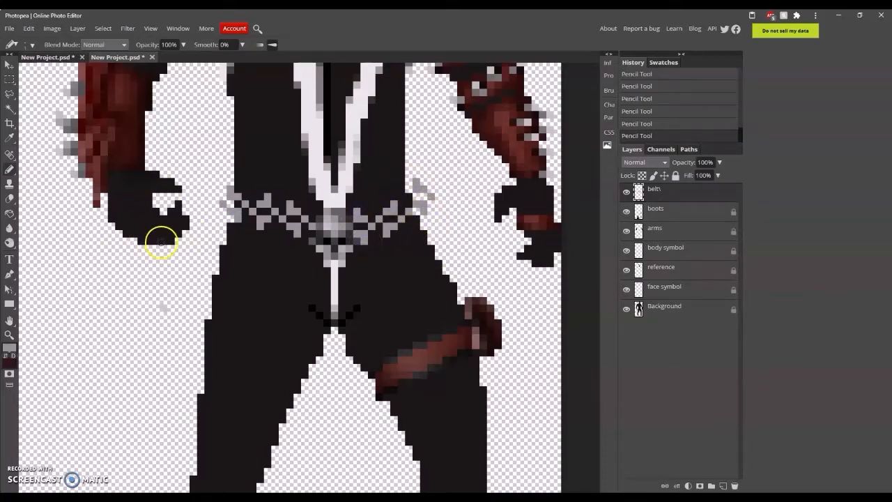
# Step: Select the chain end hanging past the thigh-strap hip, nudge it down one pixel and deselect
pyautogui.click(9, 79)
pyautogui.moveTo(409, 169); pyautogui.dragTo(446, 219)
pyautogui.moveTo(456, 228); pyautogui.dragTo(414, 172)
pyautogui.click(9, 65)
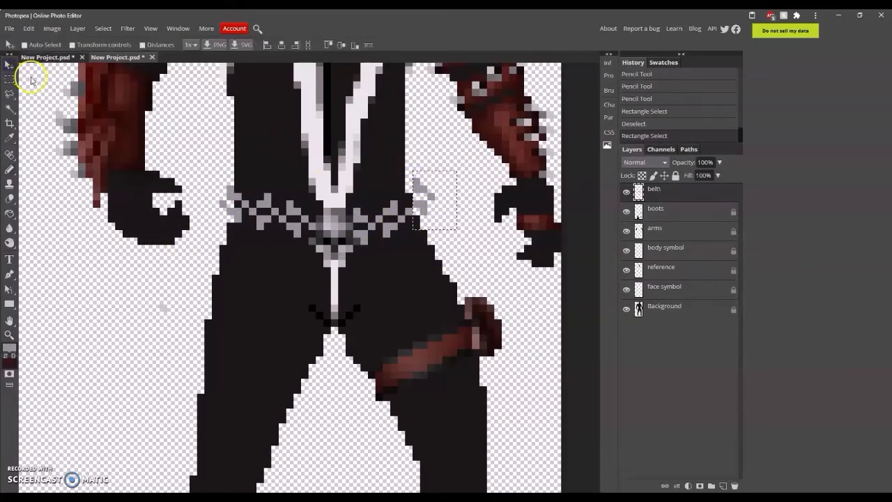
pyautogui.press('Down')
pyautogui.press('Down')
pyautogui.press('Up')
pyautogui.press('Up')
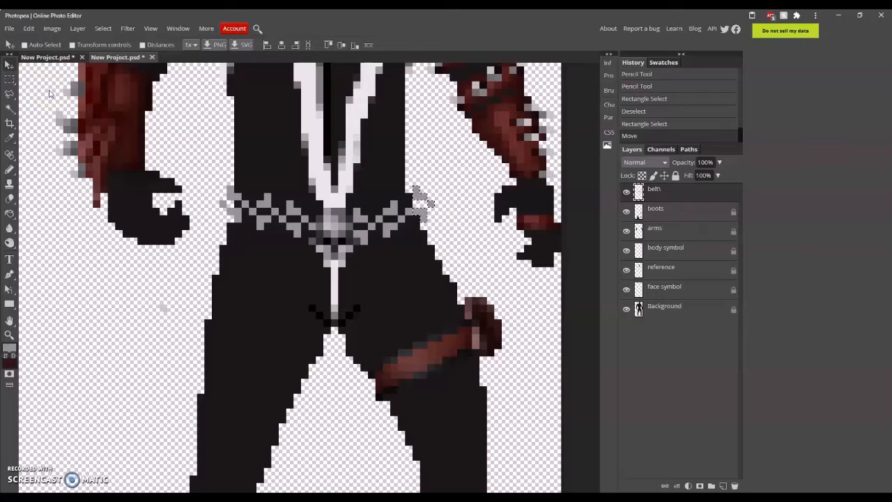
pyautogui.click(10, 82)
pyautogui.click(93, 72)
pyautogui.click(9, 334)
# Step: Try darkening the chain's outer links with the Burn tool and undo the strokes
pyautogui.click(9, 242)
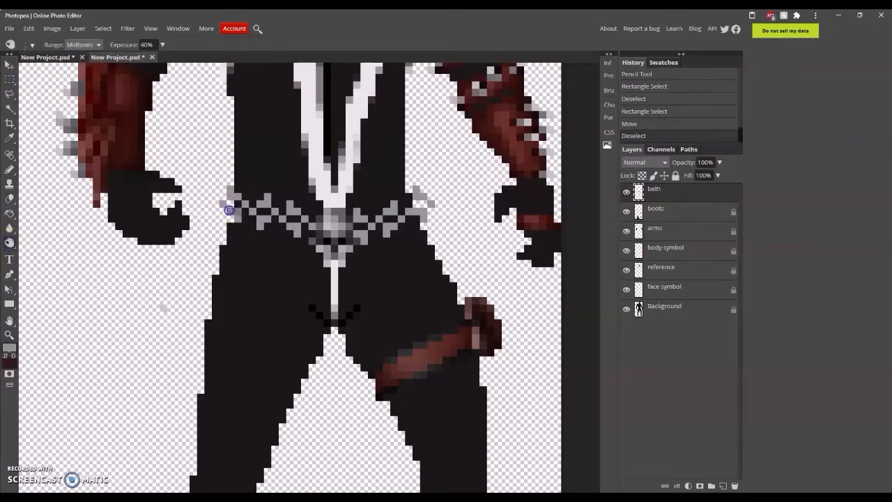
pyautogui.click(230, 209)
pyautogui.click(238, 195)
pyautogui.hotkey('ctrl', 'z')
pyautogui.hotkey('ctrl', 'z')
# Step: Pick a near-white colour and pencil highlights at 50% opacity on the chain links on both sides of the skull
pyautogui.click(9, 347)
pyautogui.click(444, 306)
pyautogui.click(620, 408)
pyautogui.click(9, 169)
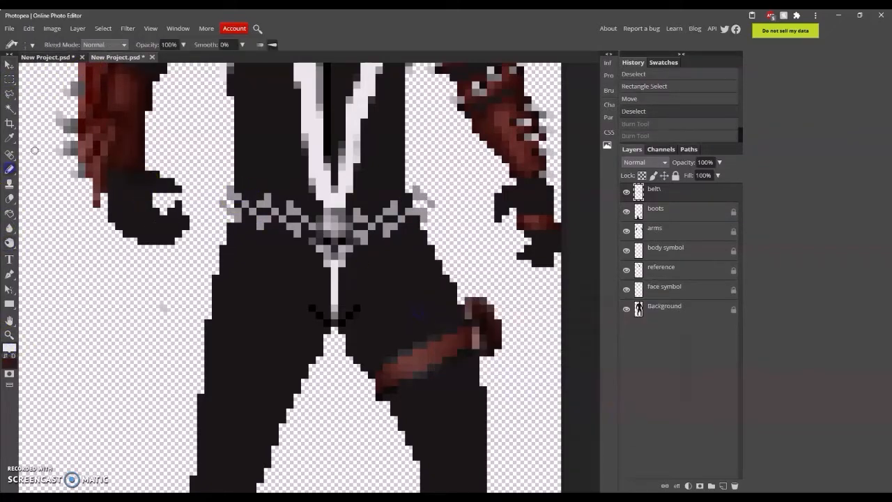
pyautogui.click(231, 190)
pyautogui.click(246, 214)
pyautogui.click(238, 204)
pyautogui.click(227, 206)
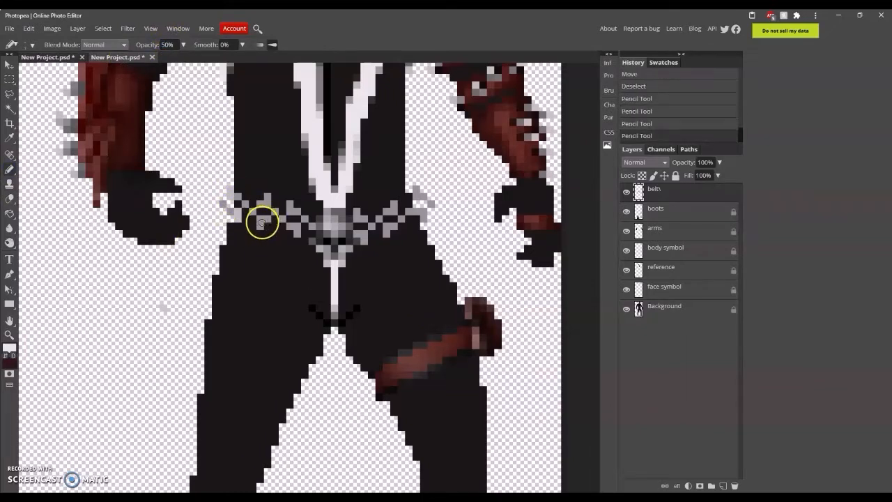
pyautogui.click(262, 223)
pyautogui.click(267, 199)
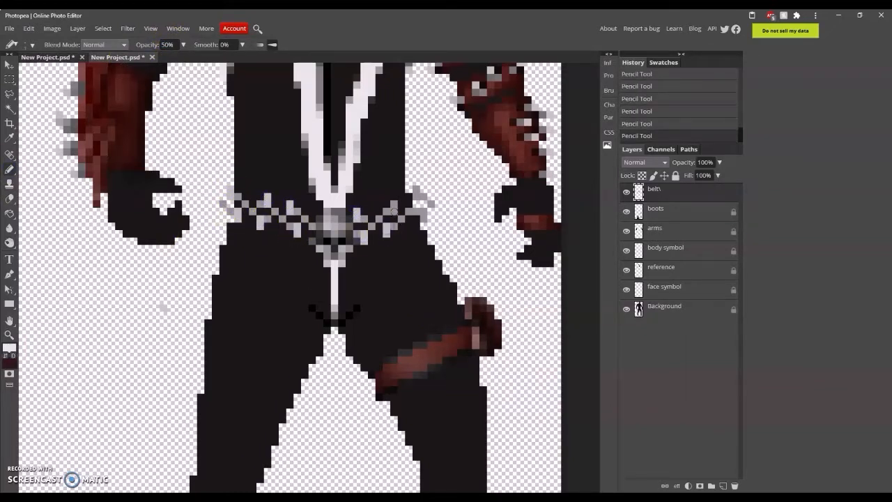
# Step: Sample the suit's near-black colour and shade the chain links on both sides with the pencil at 30% opacity
pyautogui.click(9, 347)
pyautogui.click(235, 349)
pyautogui.click(582, 407)
pyautogui.moveTo(175, 45); pyautogui.dragTo(159, 44)
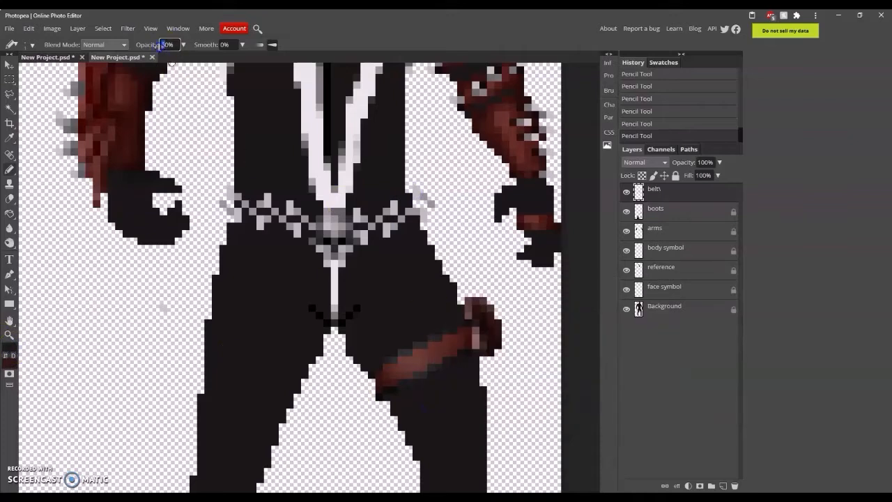
pyautogui.write('30')
pyautogui.click(238, 204)
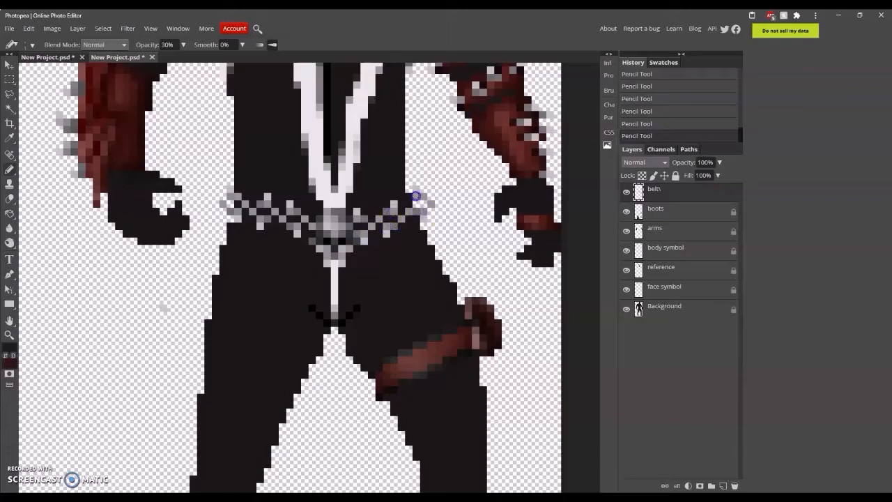
pyautogui.click(244, 205)
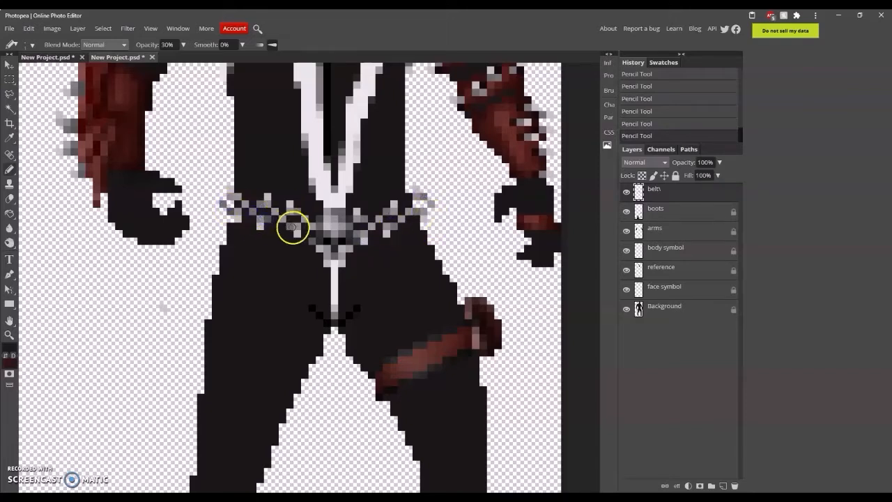
pyautogui.click(363, 221)
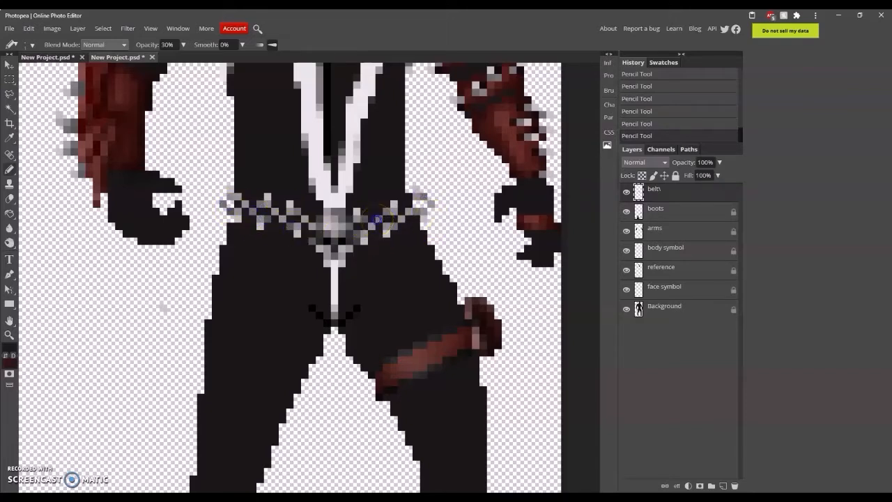
# Step: Examine the chain belt on the whole sprite and compare it with the reference image
pyautogui.click(10, 334)
pyautogui.click(76, 46)
pyautogui.click(356, 294)
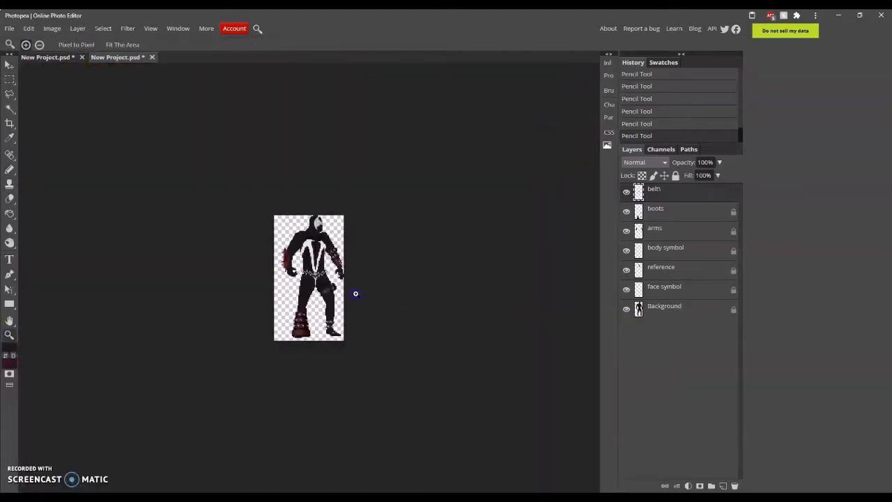
pyautogui.click(356, 293)
pyautogui.click(30, 58)
pyautogui.click(9, 80)
pyautogui.click(78, 105)
pyautogui.click(101, 58)
pyautogui.click(365, 253)
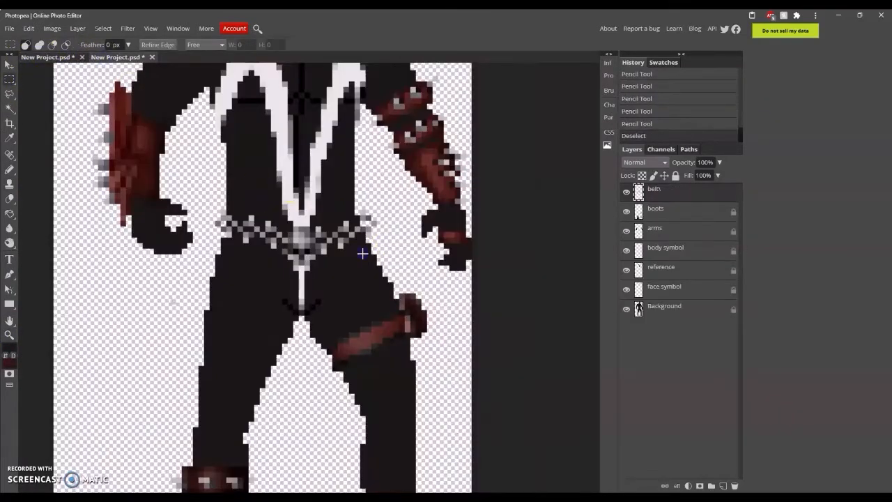
# Step: Select the chain sections on both sides of the skull and copy them to a new layer
pyautogui.click(9, 334)
pyautogui.click(267, 279)
pyautogui.click(10, 79)
pyautogui.moveTo(190, 171); pyautogui.dragTo(293, 238)
pyautogui.moveTo(442, 172); pyautogui.dragTo(339, 245)
pyautogui.moveTo(331, 202); pyautogui.dragTo(347, 228)
pyautogui.hotkey('ctrl', 'j')
# Step: Flip the copied chain vertically and move it down to form a second chain fanning out below the skull
pyautogui.click(28, 28)
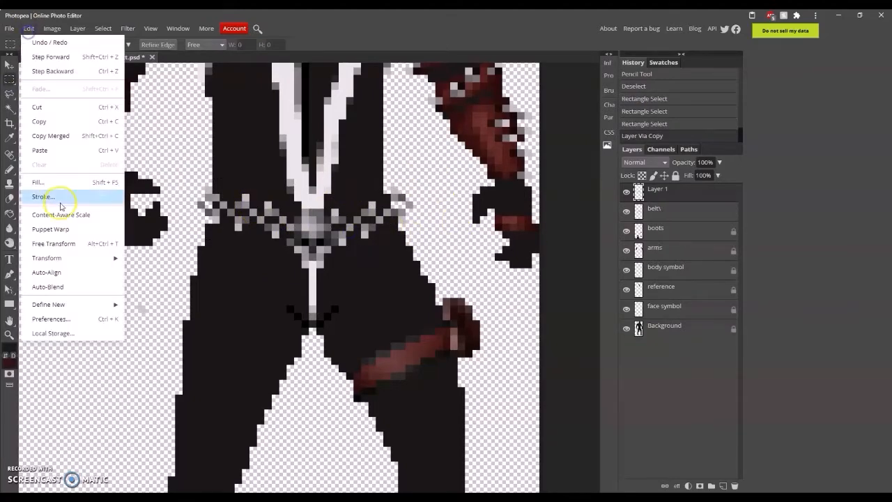
pyautogui.moveTo(48, 257)
pyautogui.click(157, 408)
pyautogui.click(10, 65)
pyautogui.press('Down')
pyautogui.press('Down')
pyautogui.press('Down')
pyautogui.press('Down')
pyautogui.press('Down')
pyautogui.press('Down')
pyautogui.press('Down')
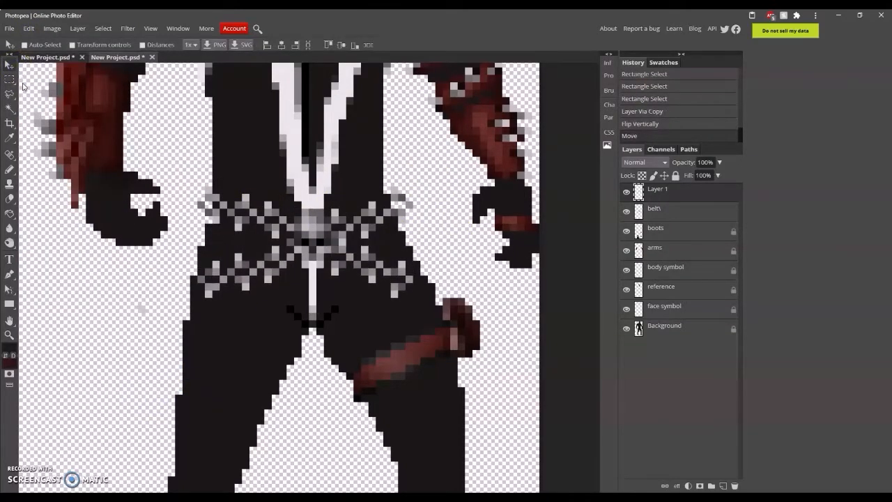
# Step: Select the outer end of the lower chain on the thigh-strap side, nudge it up and delete it
pyautogui.click(10, 79)
pyautogui.moveTo(383, 297); pyautogui.dragTo(449, 265)
pyautogui.click(10, 65)
pyautogui.press('Up')
pyautogui.press('Up')
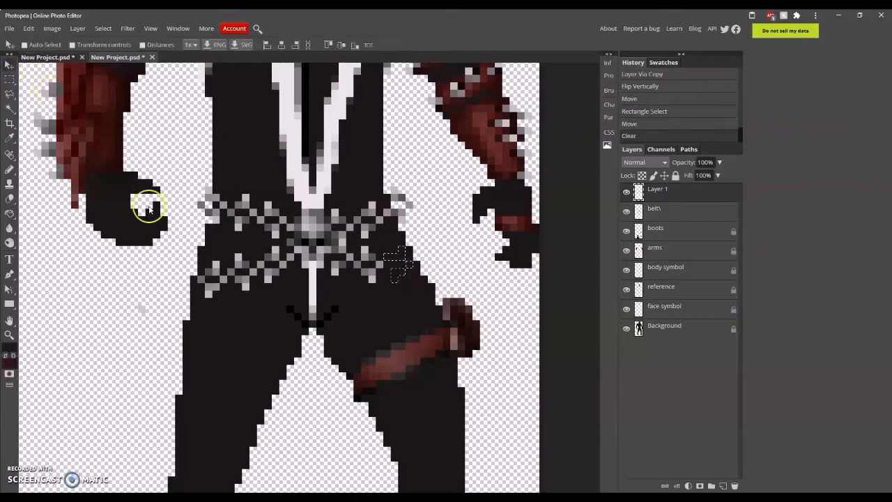
# Step: Clear the selected chain end, then select the outer end of the lower chain opposite the thigh strap and nudge it up
pyautogui.press('Delete')
pyautogui.hotkey('ctrl', 'd')
pyautogui.click(9, 80)
pyautogui.moveTo(197, 259); pyautogui.dragTo(227, 294)
pyautogui.click(10, 65)
pyautogui.press('Up')
pyautogui.press('Up')
# Step: Unlock the Background layer and erase the stray grey mark beside the leg from the layer that contains it
pyautogui.click(10, 80)
pyautogui.moveTo(132, 285); pyautogui.dragTo(149, 324)
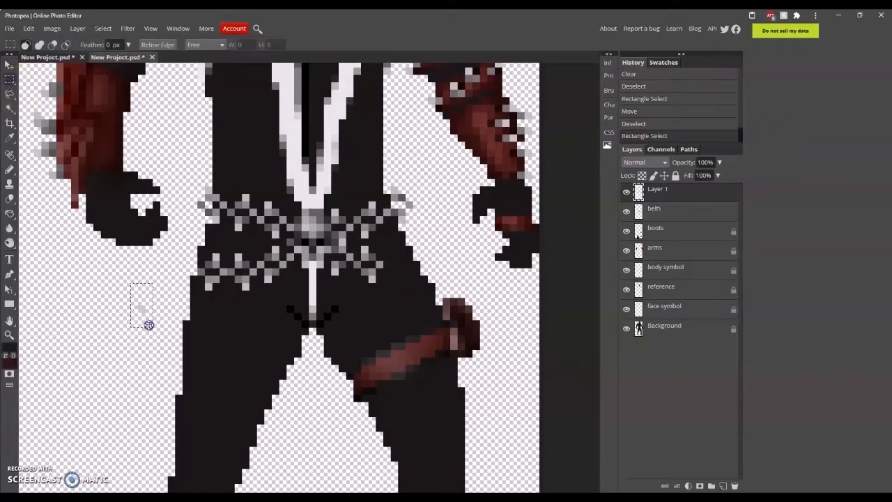
pyautogui.click(149, 325)
pyautogui.click(682, 331)
pyautogui.click(664, 176)
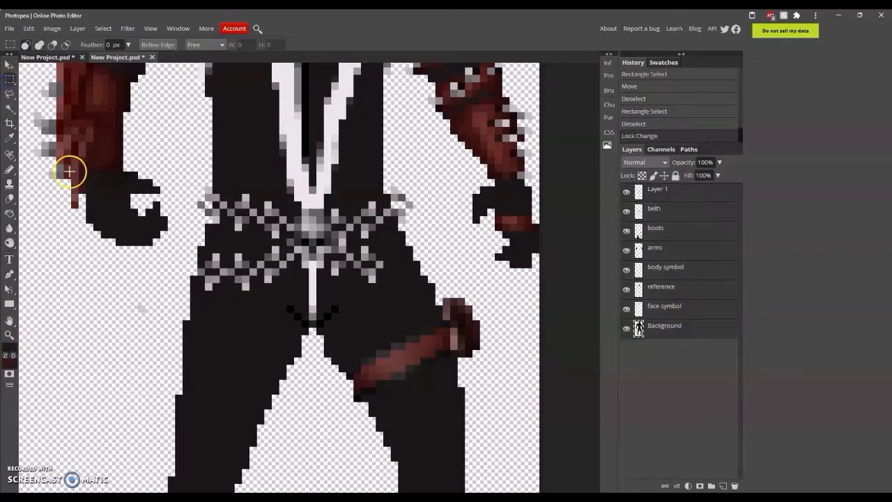
pyautogui.moveTo(123, 291); pyautogui.dragTo(168, 349)
pyautogui.press('Delete')
pyautogui.click(683, 333)
pyautogui.press('Delete')
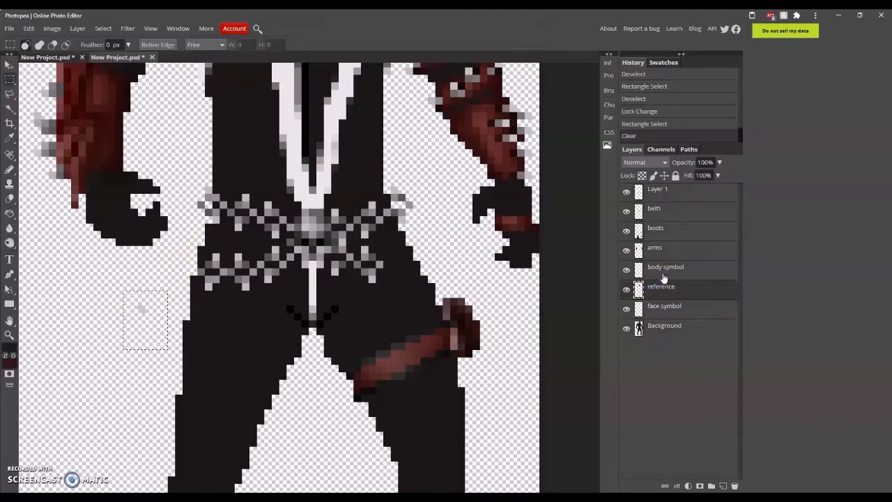
pyautogui.press('Delete')
# Step: Pick a light grey from the chain as the painting colour, with the copied chain layer active
pyautogui.click(665, 192)
pyautogui.click(315, 263)
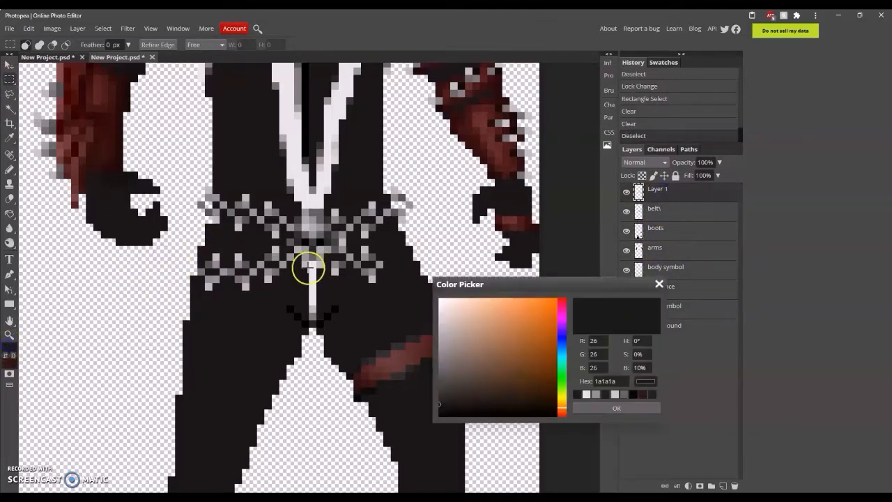
pyautogui.click(623, 398)
# Step: Merge the copied chain layer with the belt layer and rename the merged layer as belt
pyautogui.rightClick(665, 207)
pyautogui.click(697, 440)
pyautogui.doubleClick(657, 188)
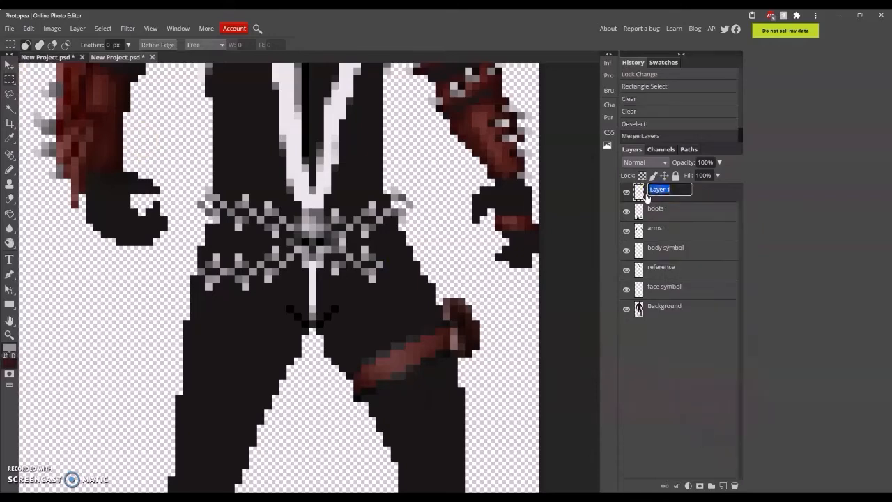
pyautogui.write('belt')
pyautogui.press('Return')
# Step: Copy the outer barb of the lower chain on the thigh-strap side to a new layer and shift it outward and up
pyautogui.moveTo(354, 248); pyautogui.dragTo(383, 282)
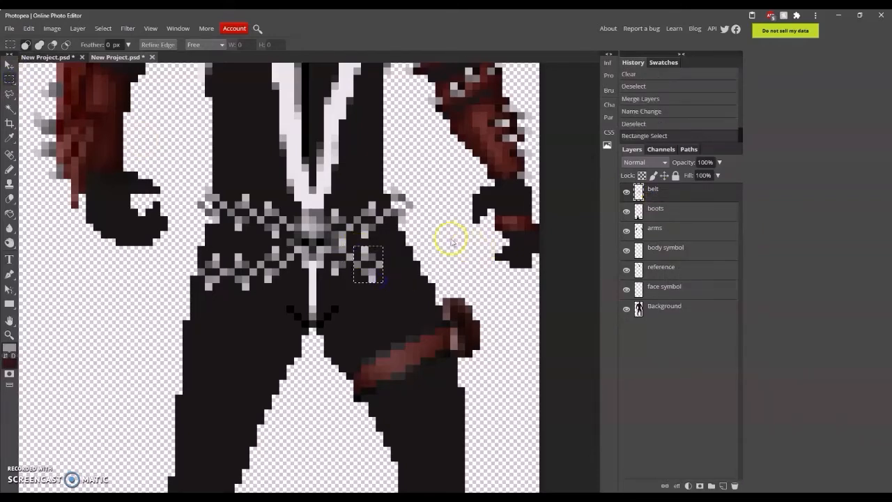
pyautogui.hotkey('ctrl', 'j')
pyautogui.press('v')
pyautogui.press('Right')
pyautogui.press('Right')
pyautogui.press('Right')
pyautogui.press('Right')
pyautogui.press('Up')
pyautogui.press('Up')
pyautogui.press('Right')
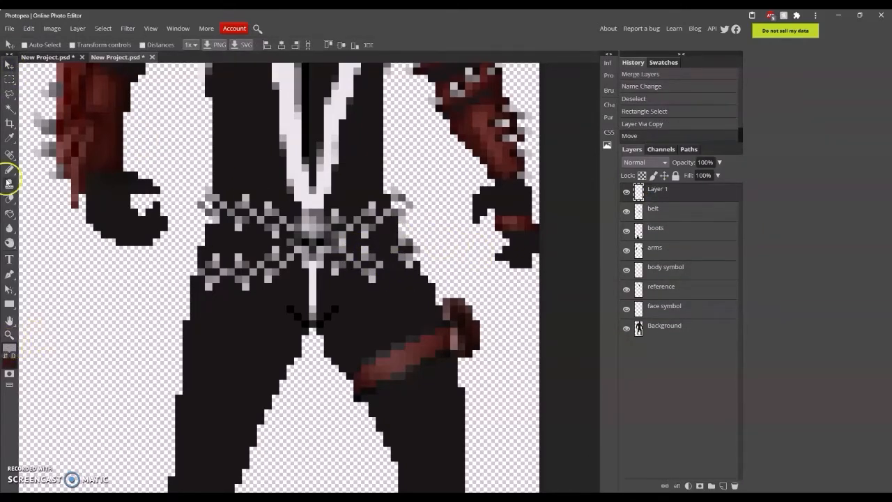
# Step: Draw grey link pixels with the Pencil tool to join the copied barb to the lower chain
pyautogui.click(9, 170)
pyautogui.click(387, 250)
pyautogui.click(178, 44)
pyautogui.click(386, 255)
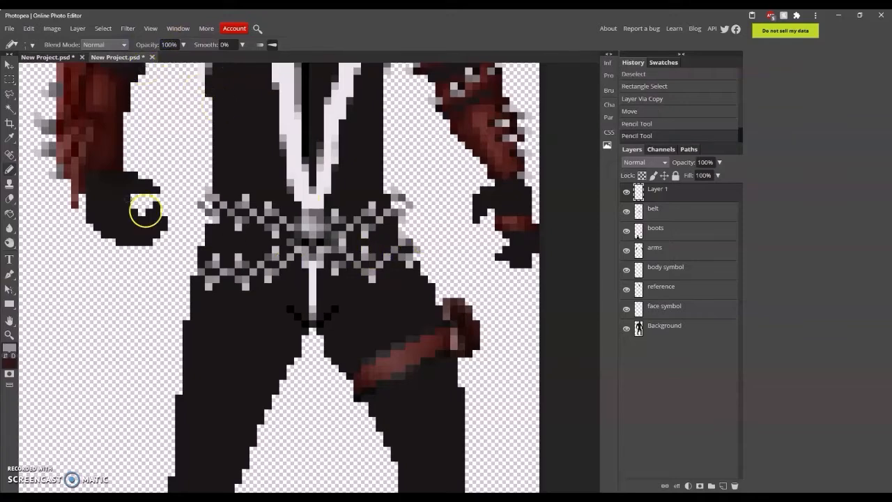
# Step: Select the outer end of the lower chain opposite the thigh strap and merge the copied barb into the belt layer
pyautogui.click(9, 334)
pyautogui.click(76, 45)
pyautogui.click(365, 227)
pyautogui.click(365, 227)
pyautogui.click(365, 227)
pyautogui.click(364, 231)
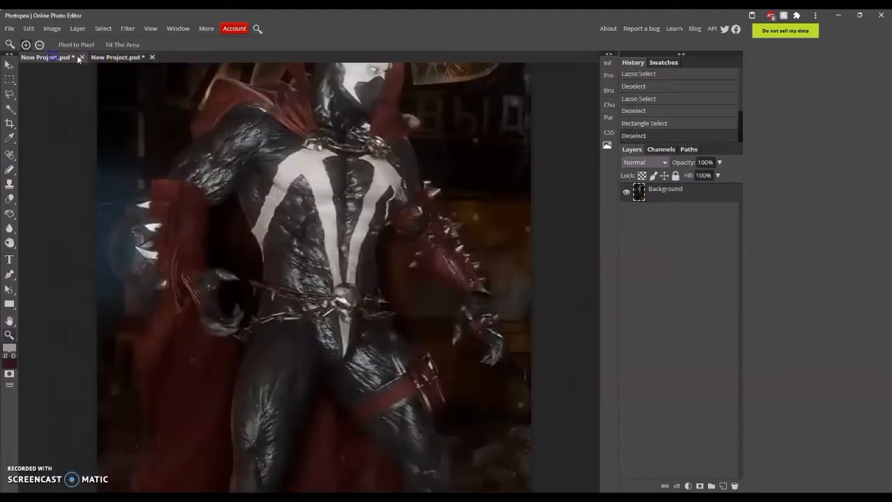
pyautogui.click(10, 79)
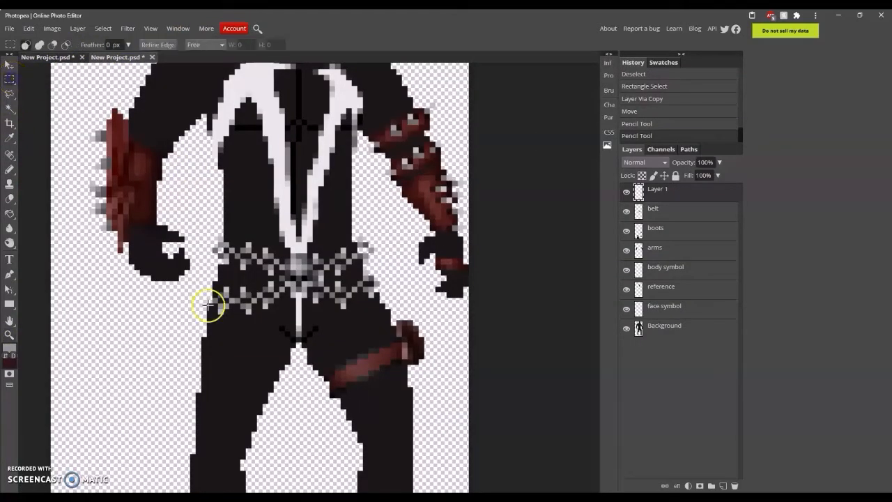
pyautogui.moveTo(208, 286); pyautogui.dragTo(234, 319)
pyautogui.moveTo(656, 190)
pyautogui.mouseDown()
pyautogui.moveTo(670, 202)
pyautogui.moveTo(660, 210)
pyautogui.mouseUp()
pyautogui.rightClick(662, 210)
pyautogui.click(671, 415)
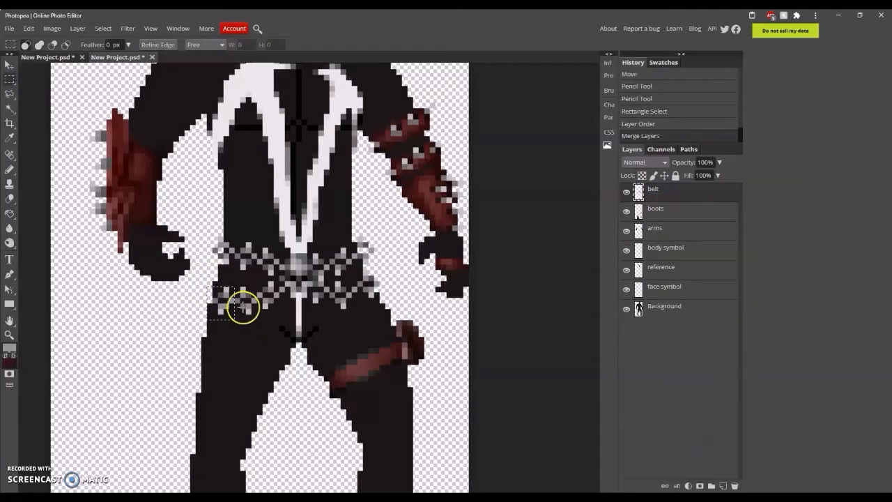
# Step: Move the selected chain end outward and pencil in grey pixels to reconnect it to the lower chain
pyautogui.click(9, 67)
pyautogui.press('Left')
pyautogui.hotkey('ctrl', 'd')
pyautogui.click(9, 170)
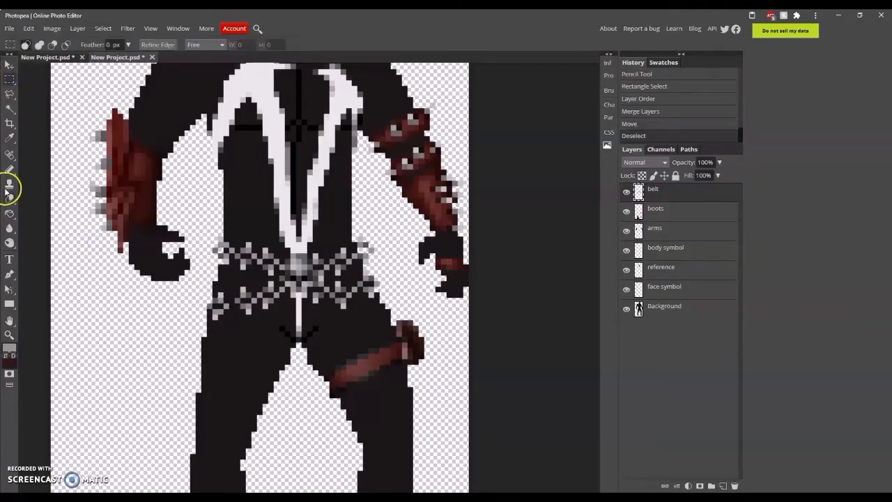
pyautogui.moveTo(225, 301); pyautogui.dragTo(240, 301)
# Step: Darken both chains and the area below the skull using the Burn tool with the Shadows range at 40% exposure
pyautogui.click(9, 243)
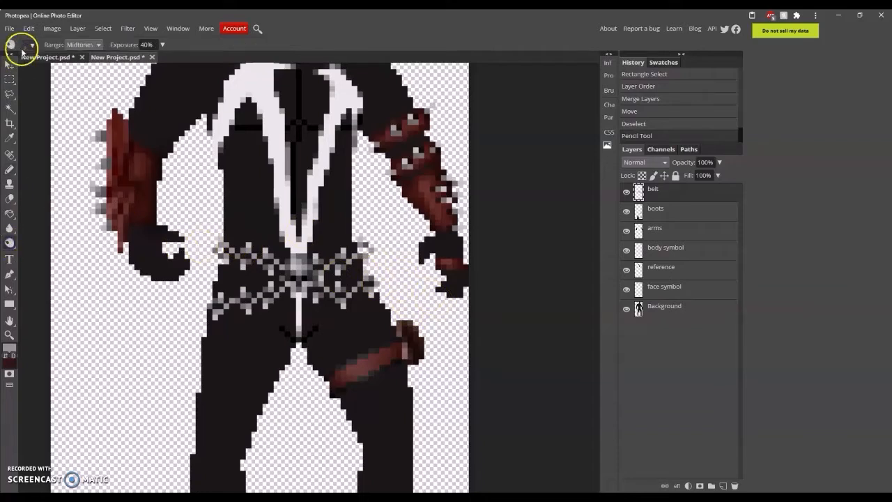
pyautogui.click(32, 46)
pyautogui.click(84, 46)
pyautogui.click(84, 74)
pyautogui.click(84, 45)
pyautogui.click(84, 56)
pyautogui.moveTo(279, 267); pyautogui.dragTo(218, 249)
pyautogui.moveTo(310, 268); pyautogui.dragTo(367, 248)
pyautogui.moveTo(375, 282)
pyautogui.mouseDown()
pyautogui.moveTo(290, 283)
pyautogui.moveTo(214, 309)
pyautogui.mouseUp()
pyautogui.click(299, 284)
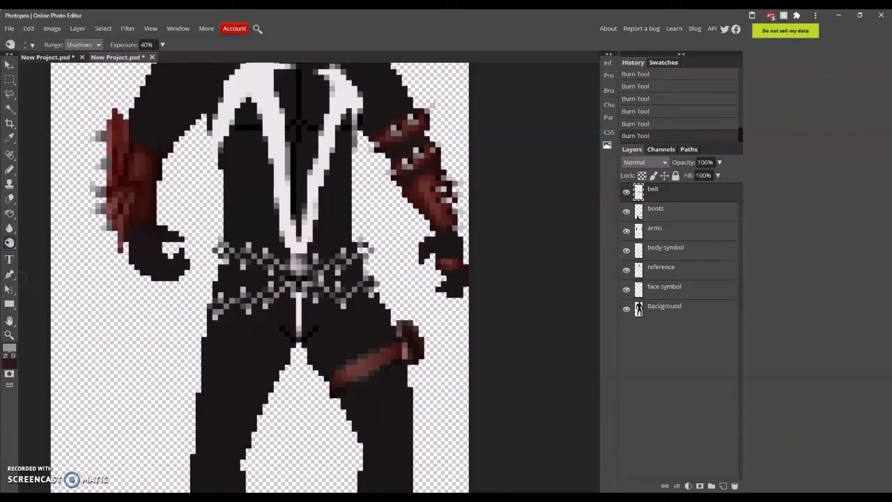
# Step: Shade the upper chain's barbs with the suit's dark colour using the Pencil tool at 50% opacity
pyautogui.click(10, 335)
pyautogui.click(76, 44)
pyautogui.scroll(9, 393, 234)
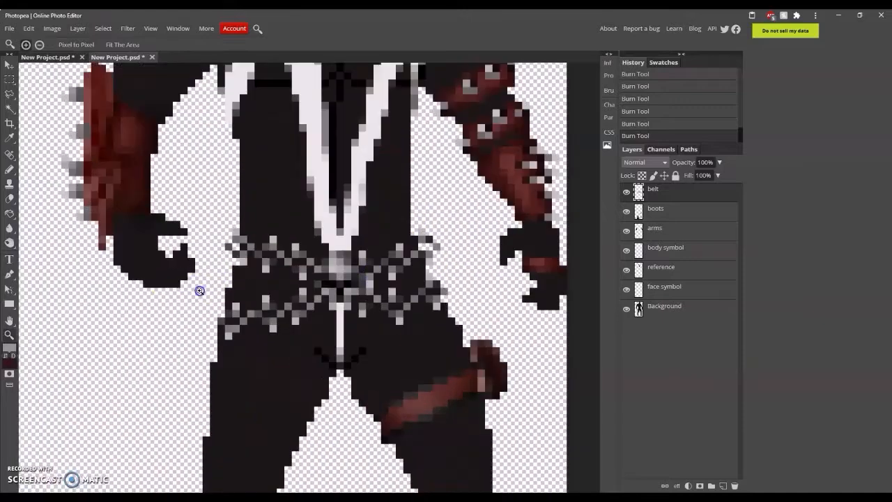
pyautogui.click(9, 242)
pyautogui.click(83, 45)
pyautogui.click(83, 65)
pyautogui.click(9, 169)
pyautogui.click(9, 347)
pyautogui.click(240, 348)
pyautogui.click(588, 407)
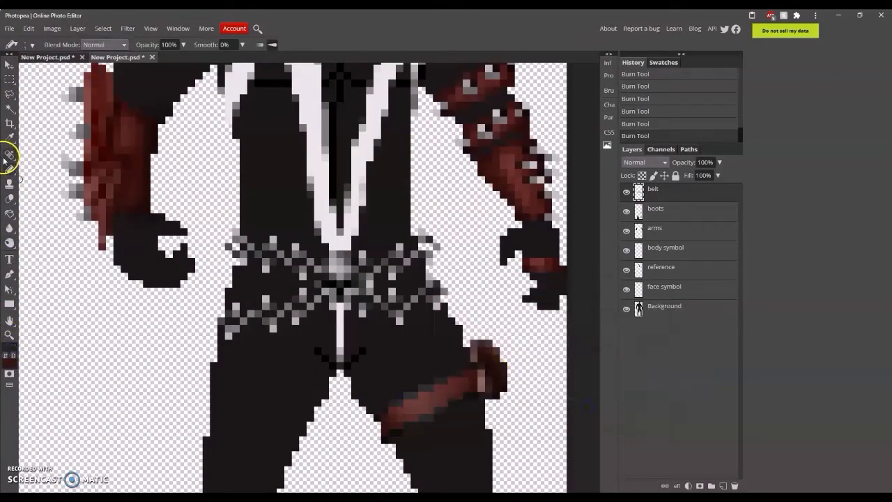
pyautogui.click(234, 231)
pyautogui.click(269, 236)
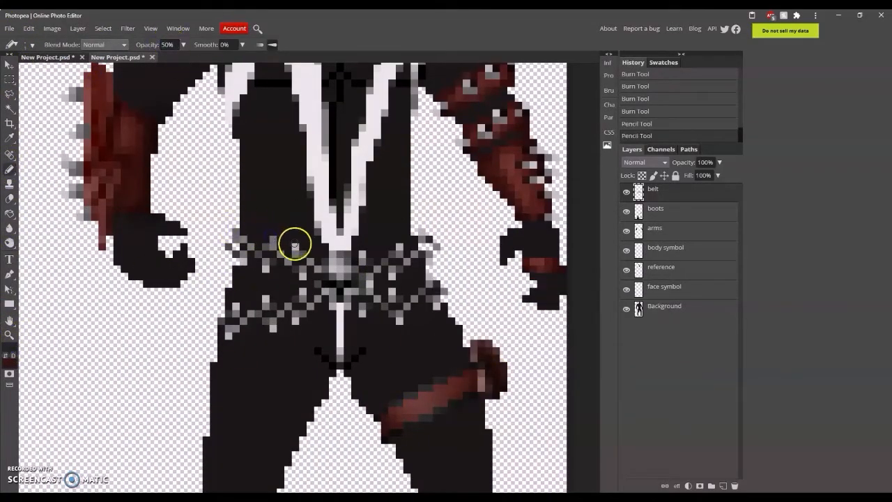
pyautogui.click(295, 244)
pyautogui.click(365, 253)
pyautogui.click(400, 246)
# Step: Shade the lower chain's barbs and the outer chain ends with the same dark colour at 50% opacity
pyautogui.click(395, 289)
pyautogui.click(262, 298)
pyautogui.click(237, 307)
pyautogui.click(379, 300)
pyautogui.click(420, 300)
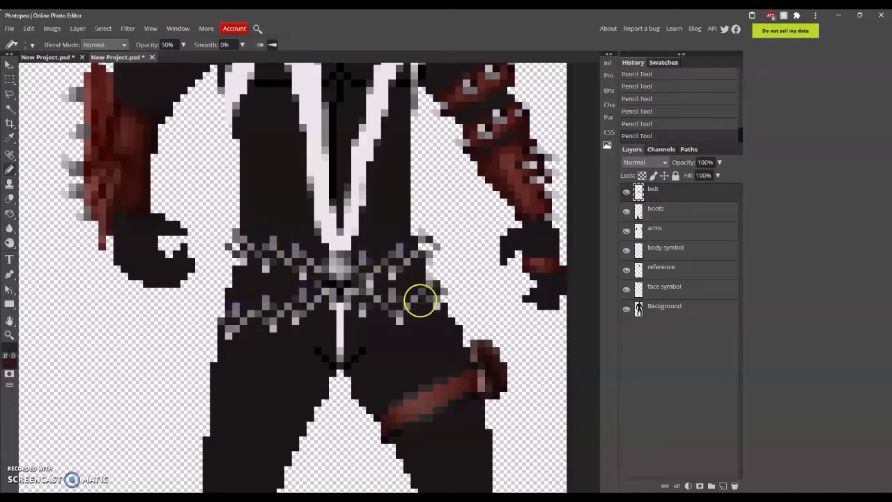
pyautogui.click(420, 231)
pyautogui.click(427, 276)
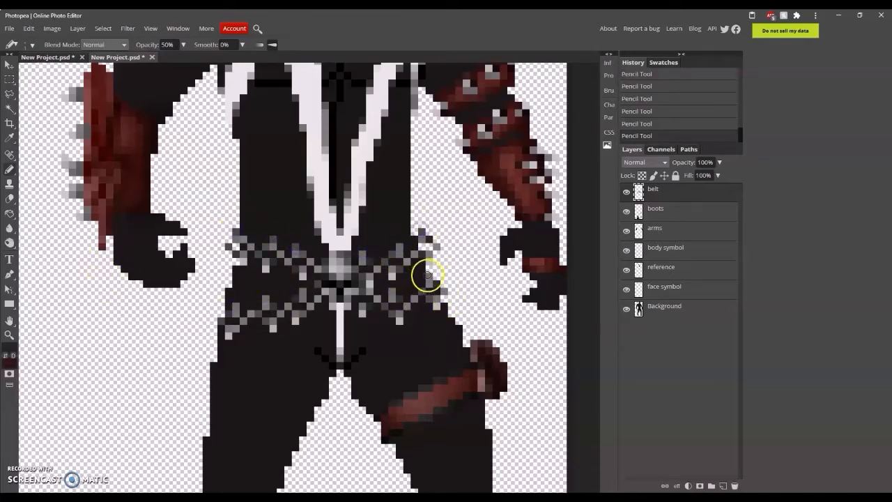
pyautogui.click(234, 305)
# Step: Check the belt on the whole sprite and darken the remaining bright pixels along the chains at 50% opacity
pyautogui.click(9, 335)
pyautogui.click(71, 46)
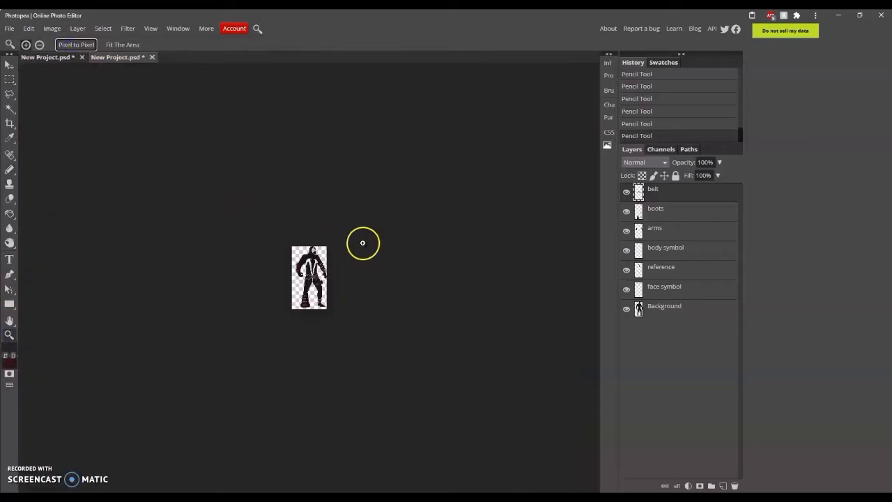
pyautogui.click(359, 241)
pyautogui.click(359, 241)
pyautogui.click(359, 241)
pyautogui.click(359, 241)
pyautogui.click(358, 241)
pyautogui.click(9, 169)
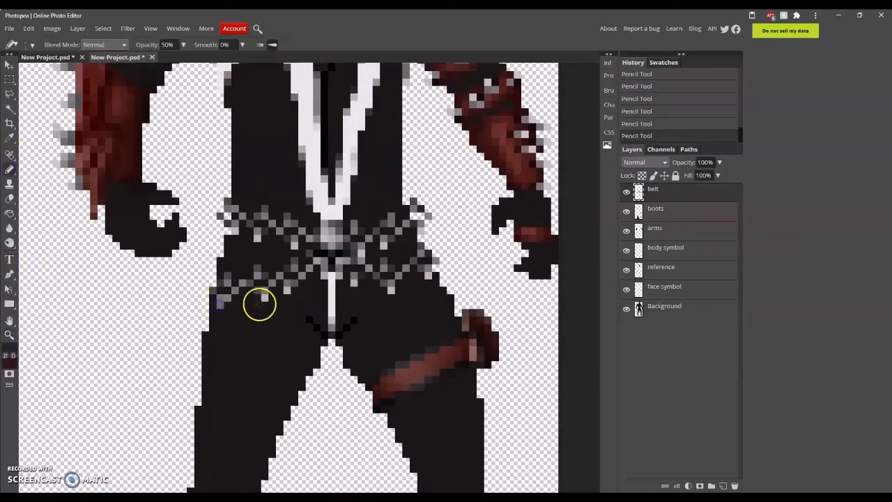
pyautogui.click(358, 245)
# Step: Add white highlights to the barb tips of the chains using the Pencil tool at 50% opacity
pyautogui.rightClick(9, 243)
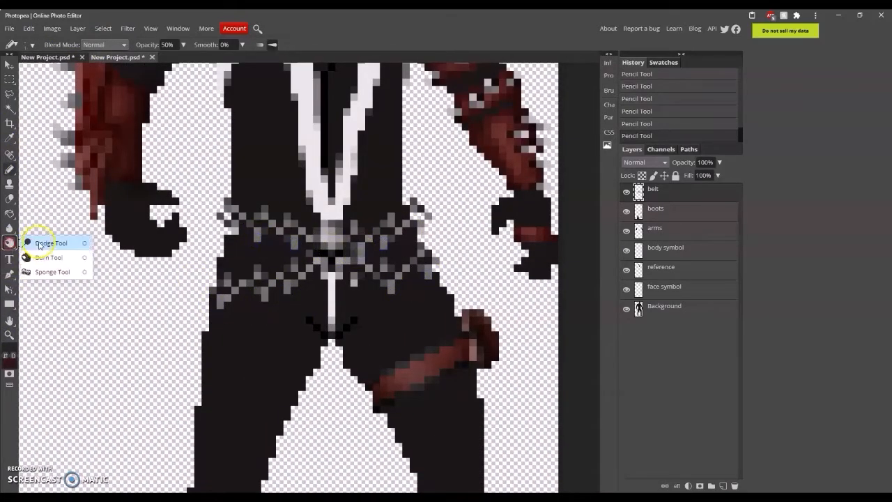
pyautogui.click(40, 243)
pyautogui.click(83, 44)
pyautogui.click(84, 74)
pyautogui.click(9, 347)
pyautogui.click(441, 300)
pyautogui.click(576, 408)
pyautogui.click(10, 169)
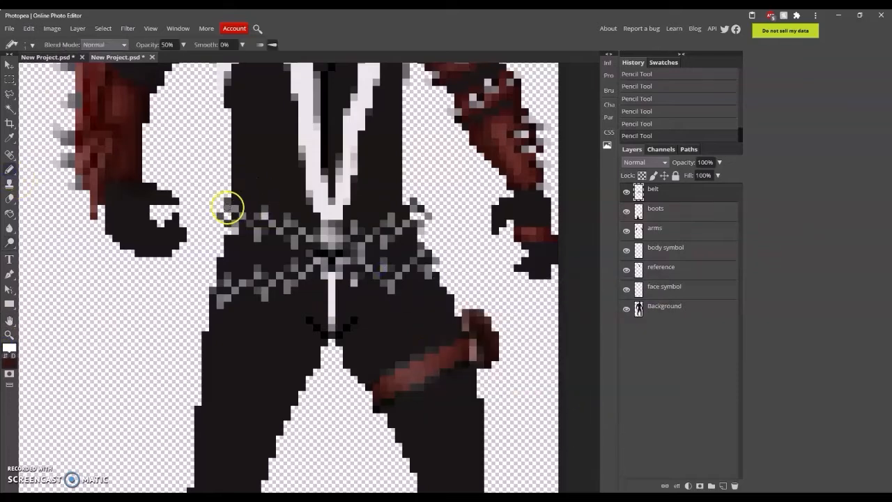
pyautogui.click(420, 253)
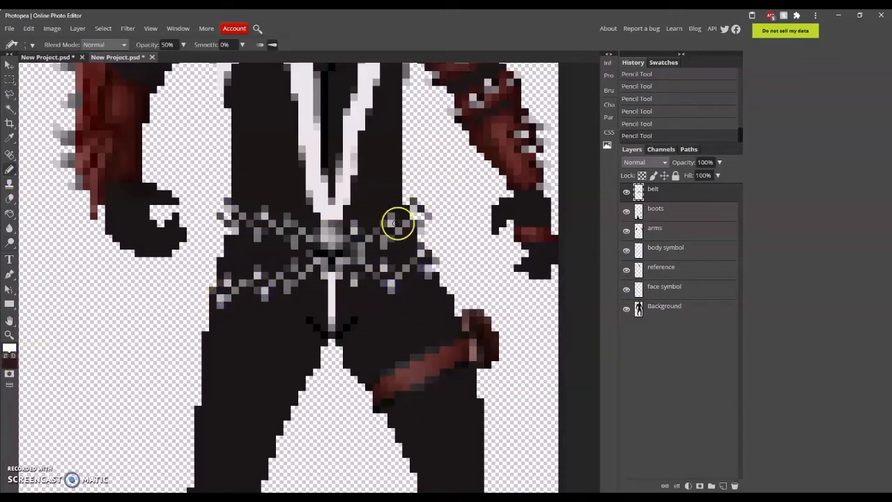
# Step: Choose a medium grey and touch up the outer end of the upper chain opposite the thigh strap
pyautogui.click(9, 347)
pyautogui.click(458, 366)
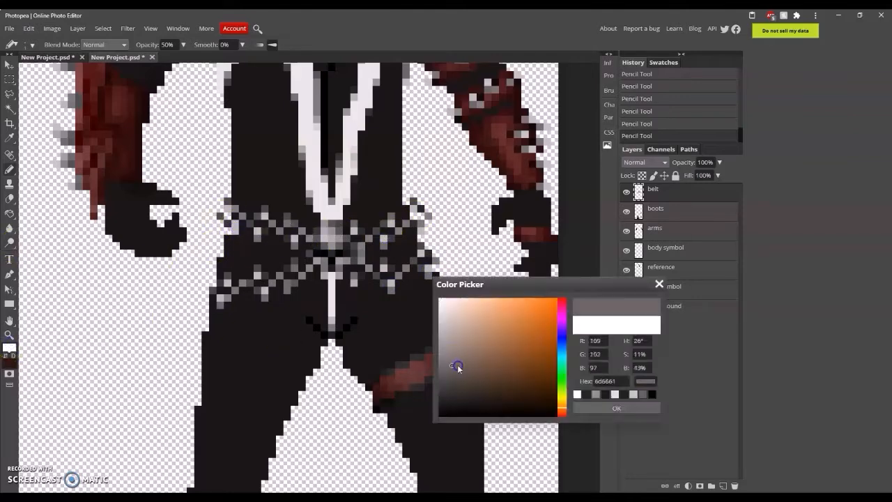
pyautogui.click(616, 407)
pyautogui.click(233, 230)
# Step: Examine the shaded belt on the whole sprite and compare the figure with the reference image
pyautogui.click(9, 335)
pyautogui.click(76, 45)
pyautogui.click(377, 211)
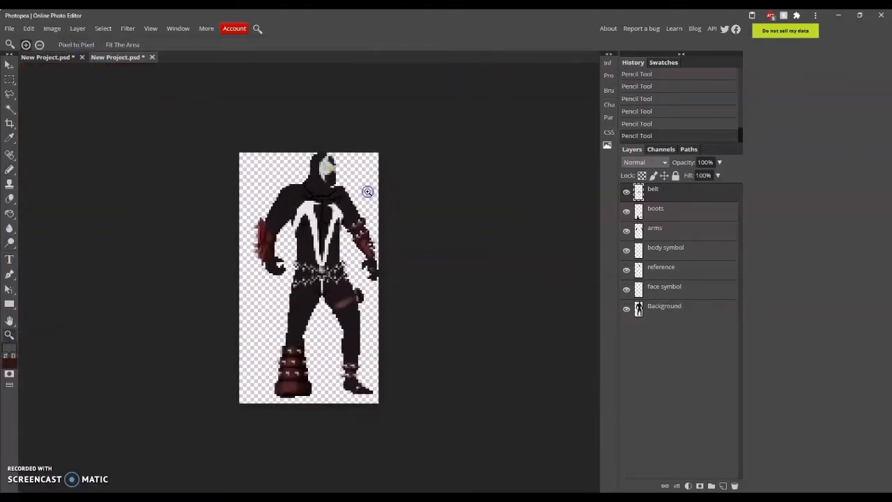
pyautogui.click(339, 189)
pyautogui.scroll(2, 355, 179)
pyautogui.scroll(-3, 356, 179)
pyautogui.scroll(2, 348, 176)
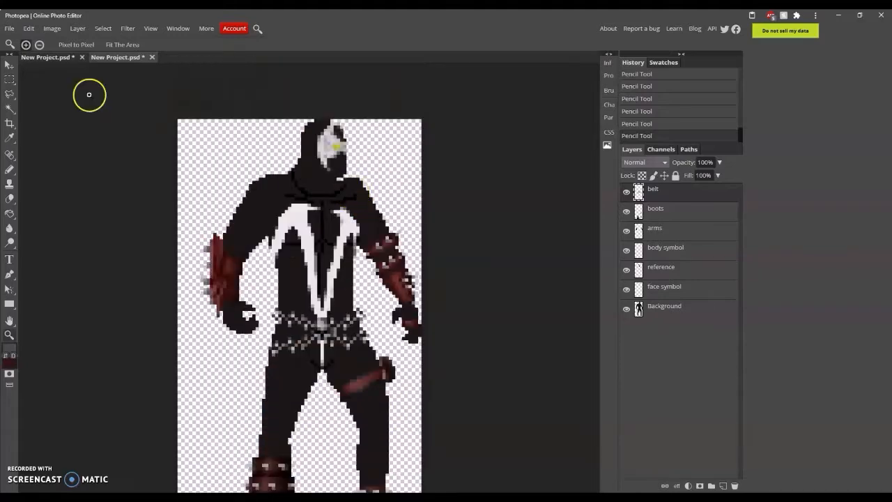
pyautogui.click(48, 58)
pyautogui.scroll(-6, 300, 262)
pyautogui.scroll(5, 300, 263)
pyautogui.scroll(1, 300, 263)
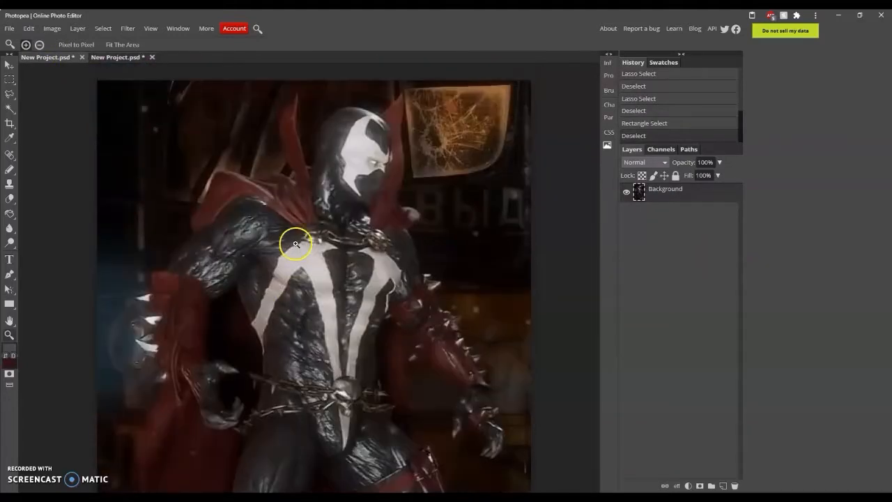
# Step: Lighten the shoulder and hood on the Background layer using the Dodge tool with the Midtones range at 20% exposure
pyautogui.click(132, 57)
pyautogui.click(10, 241)
pyautogui.click(84, 44)
pyautogui.click(82, 64)
pyautogui.click(29, 46)
pyautogui.click(122, 182)
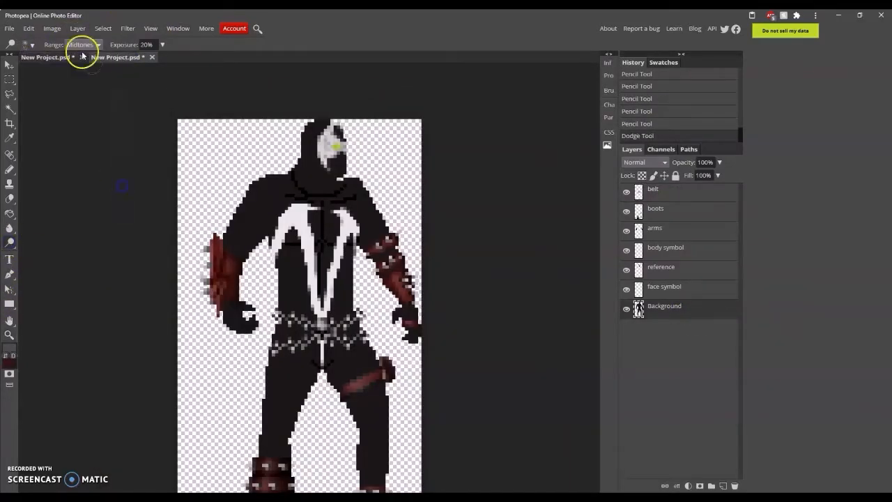
pyautogui.click(66, 57)
pyautogui.click(117, 57)
pyautogui.click(100, 55)
pyautogui.click(323, 124)
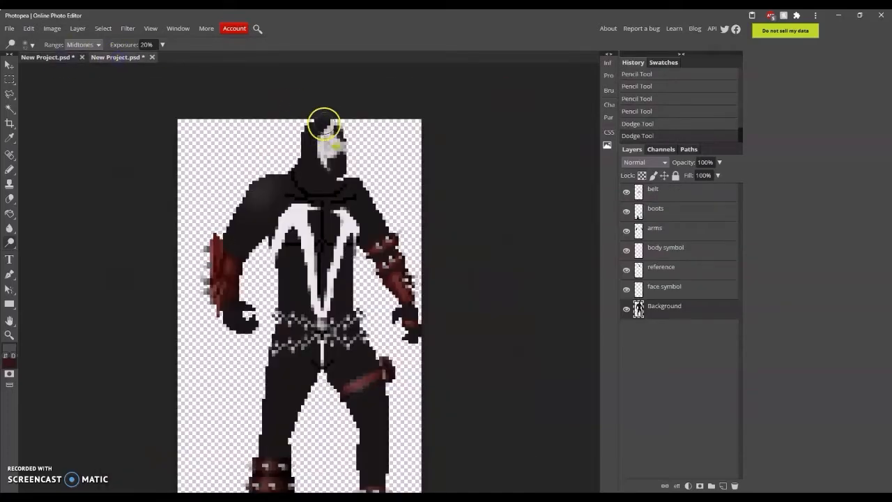
pyautogui.moveTo(317, 106); pyautogui.dragTo(293, 130)
# Step: Lighten the upper arm with a resized Dodge brush, checking the reference image, and undo the last stroke
pyautogui.click(30, 46)
pyautogui.click(50, 71)
pyautogui.click(144, 167)
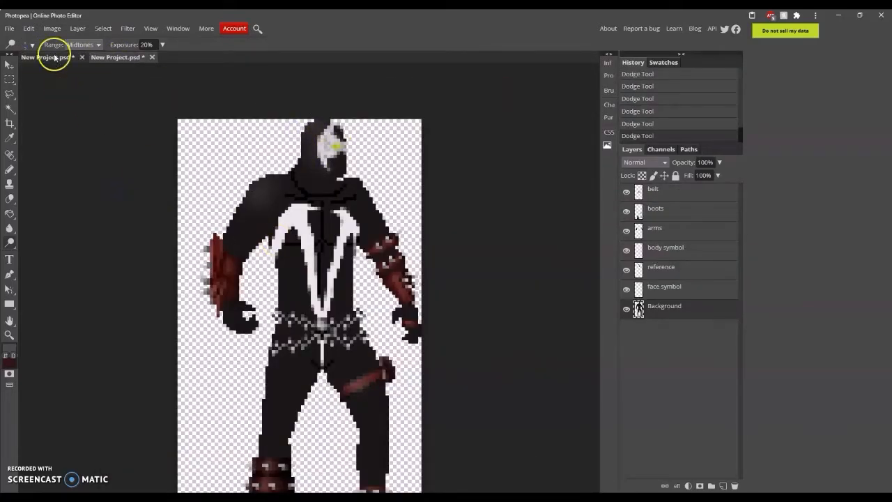
pyautogui.click(56, 56)
pyautogui.click(117, 57)
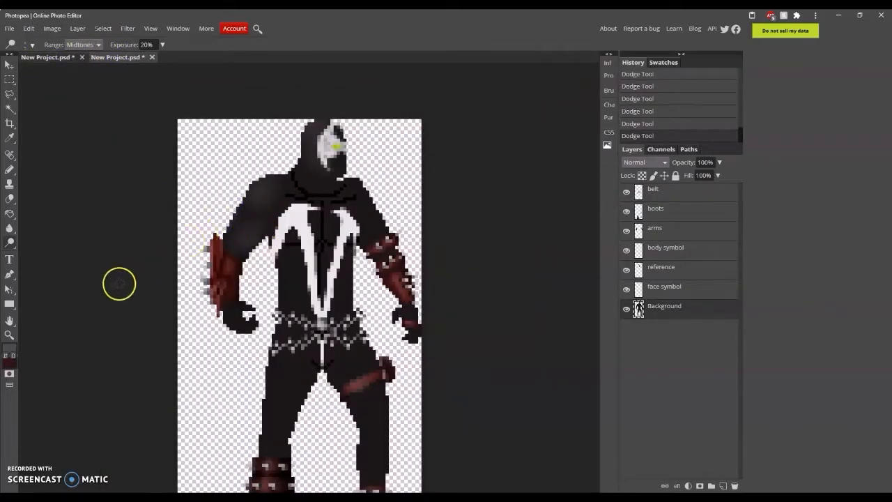
pyautogui.hotkey('ctrl', 'z')
# Step: Refine the outline of the shoulder and upper arm with the Pencil tool in the suit's near-black at 100% opacity
pyautogui.click(9, 334)
pyautogui.click(232, 227)
pyautogui.click(9, 348)
pyautogui.click(264, 195)
pyautogui.click(618, 408)
pyautogui.click(9, 169)
pyautogui.click(166, 45)
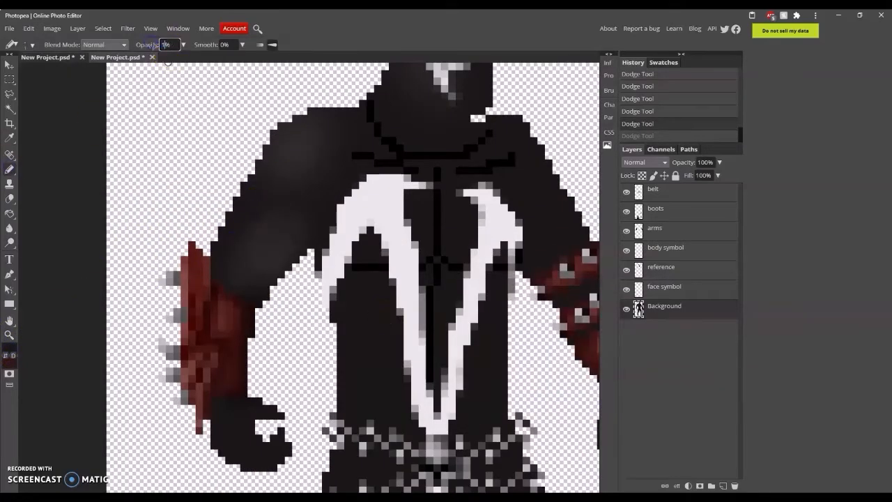
pyautogui.click(245, 180)
pyautogui.click(237, 193)
pyautogui.click(229, 209)
pyautogui.click(339, 206)
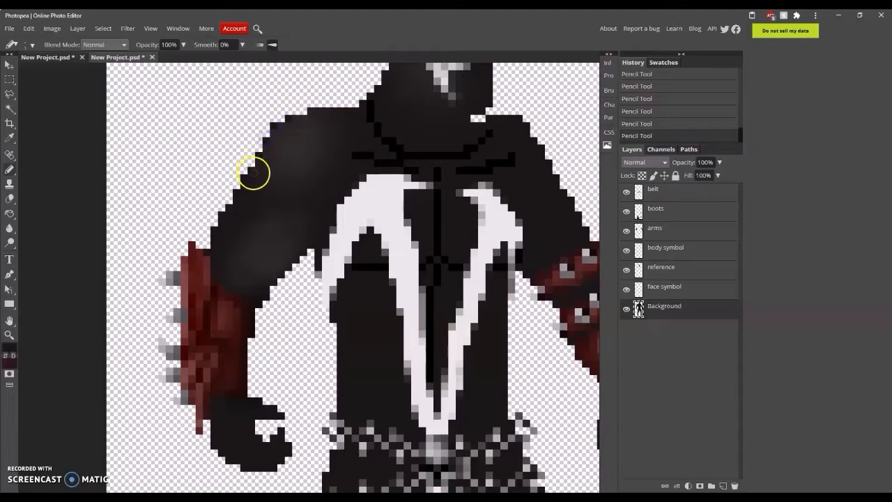
# Step: Dodge soft muscle highlights along the outer edge and lower part of the upper arm
pyautogui.click(9, 243)
pyautogui.click(243, 179)
pyautogui.click(234, 240)
pyautogui.click(260, 257)
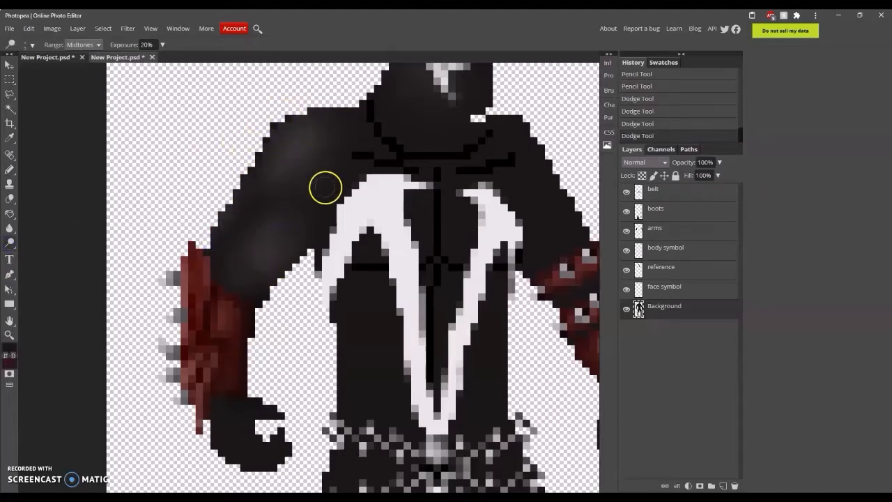
# Step: Resize the Dodge brush and lighten the fingers of the open hand at 20% exposure, comparing with the reference image
pyautogui.click(120, 56)
pyautogui.click(27, 55)
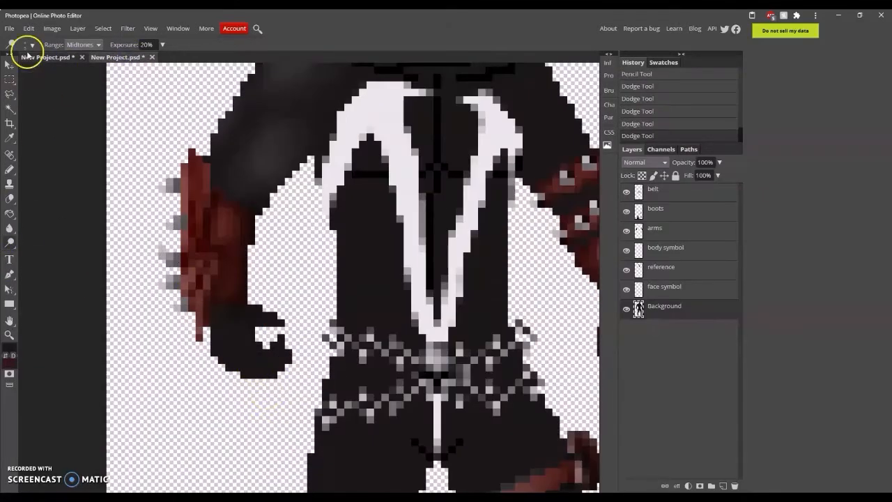
pyautogui.click(33, 46)
pyautogui.click(94, 175)
pyautogui.click(107, 56)
pyautogui.click(48, 58)
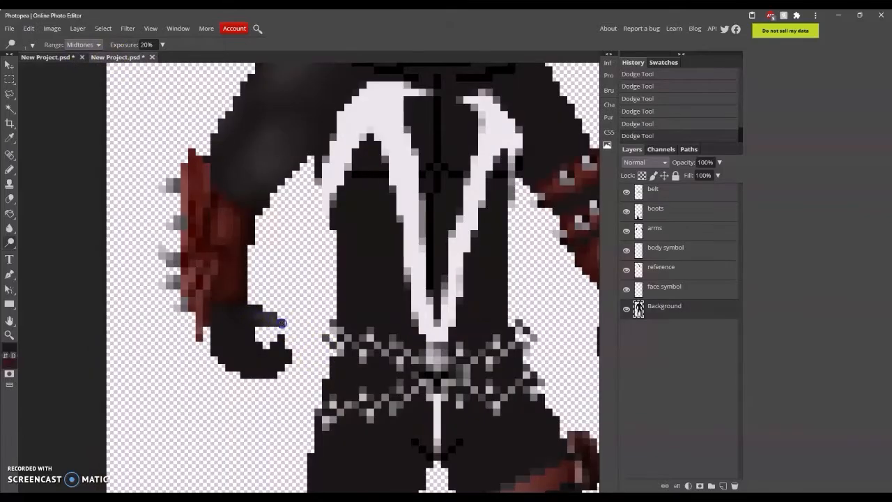
# Step: Raise the Dodge exposure to 30% and lighten the rest of the curled hand, following the reference image
pyautogui.click(53, 56)
pyautogui.click(114, 57)
pyautogui.click(59, 58)
pyautogui.click(110, 57)
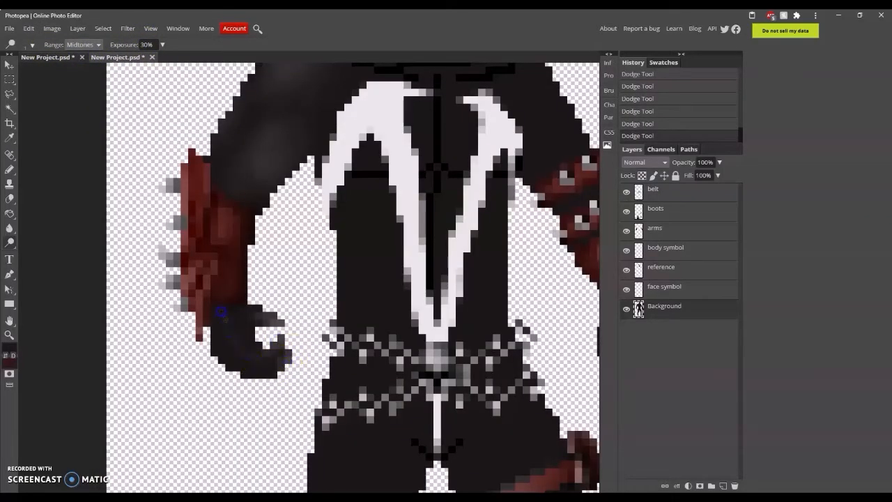
# Step: Deepen the muscle highlights on the shoulder and upper arm above the long red gauntlet with the Dodge tool
pyautogui.scroll(1, 352, 209)
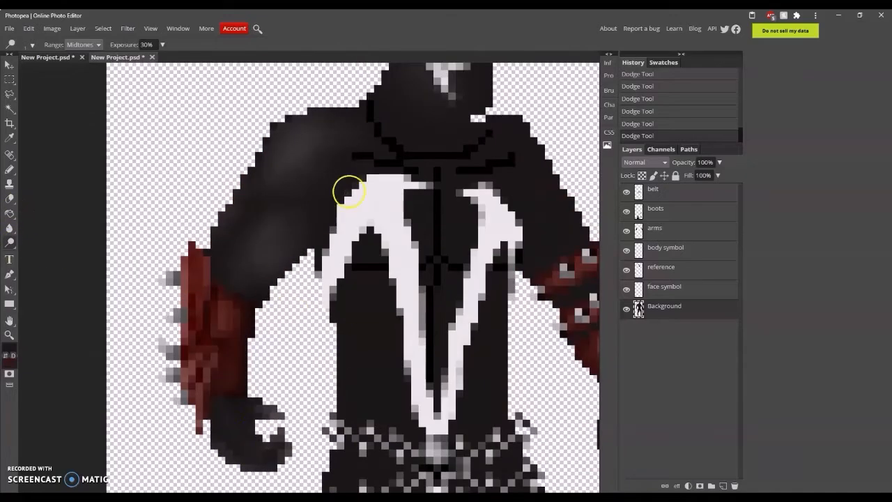
pyautogui.click(61, 57)
pyautogui.click(117, 56)
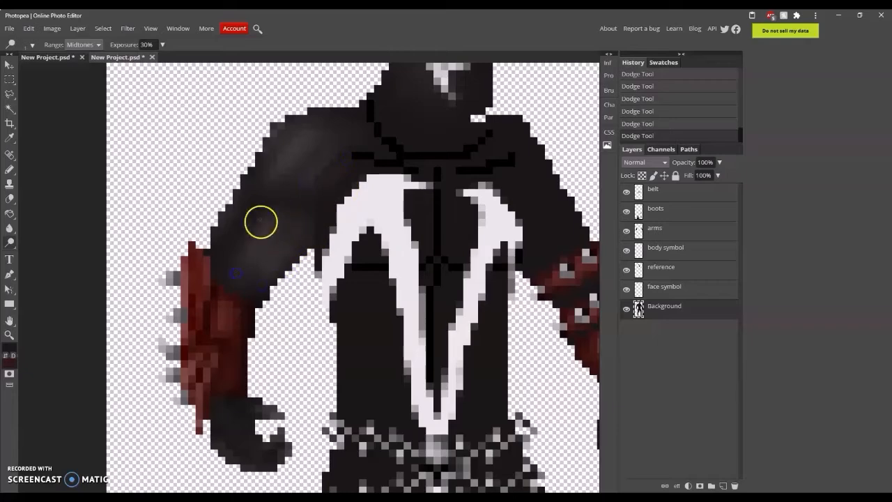
pyautogui.click(46, 57)
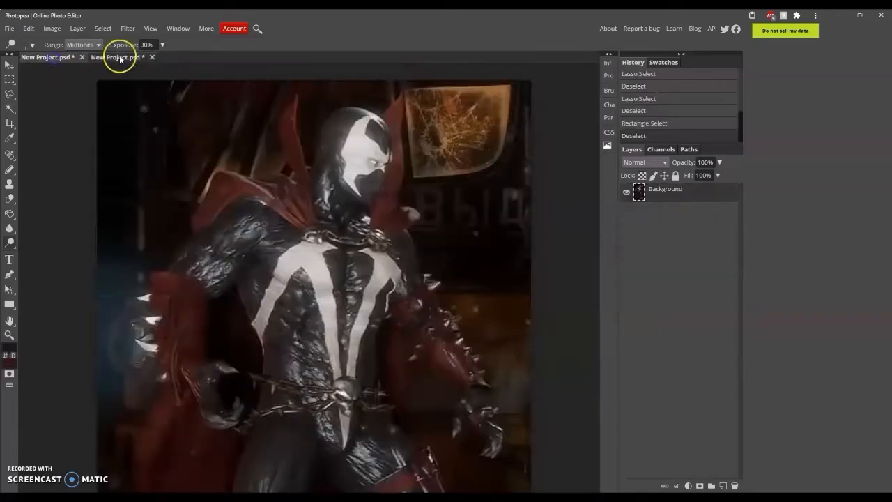
pyautogui.click(117, 56)
# Step: Dodge soft highlights on the neck and lower hood of the mask, checking them against the reference image
pyautogui.scroll(1, 414, 199)
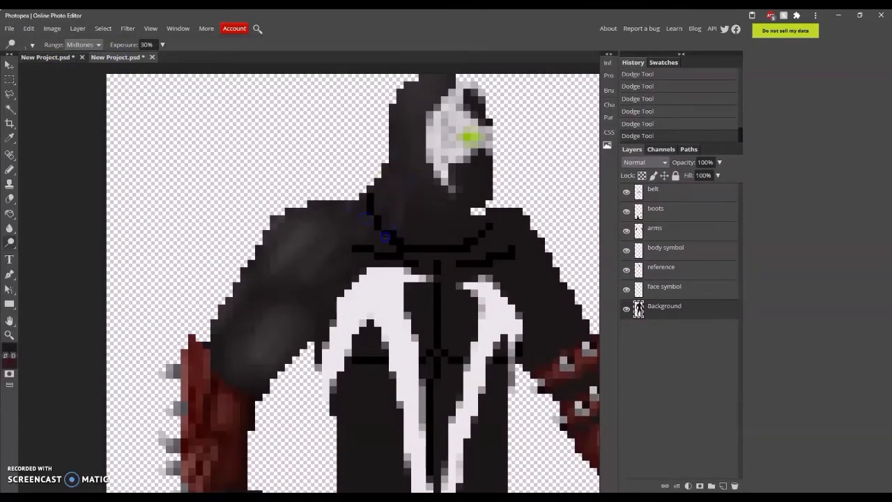
pyautogui.click(46, 57)
pyautogui.click(117, 57)
pyautogui.click(46, 57)
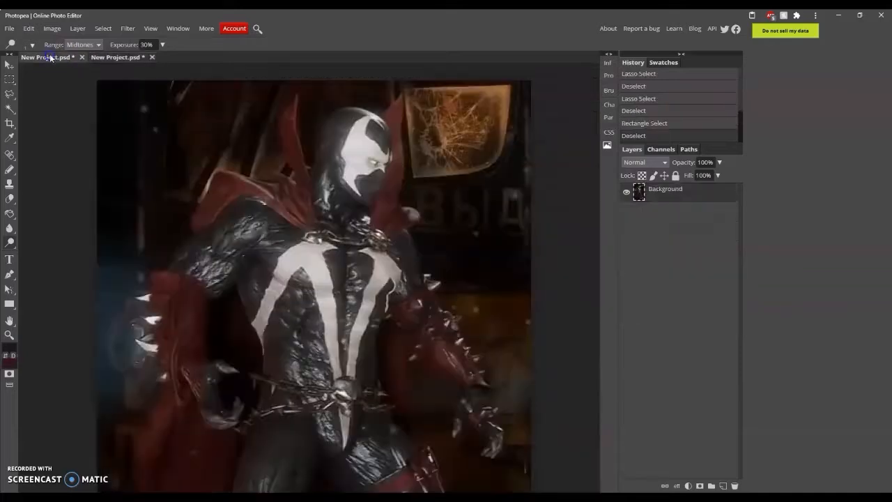
pyautogui.click(117, 56)
# Step: Hide the body symbol layer, resize the Dodge brush and begin lightening the chest on the gauntlet arm's side
pyautogui.scroll(-2, 85, 113)
pyautogui.click(46, 57)
pyautogui.click(119, 57)
pyautogui.click(624, 269)
pyautogui.click(32, 45)
pyautogui.click(626, 269)
pyautogui.click(59, 57)
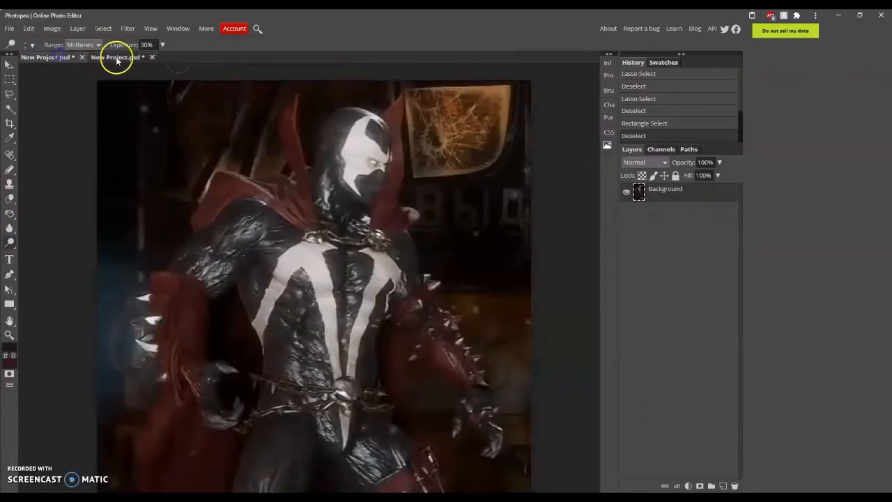
pyautogui.click(117, 57)
pyautogui.click(628, 250)
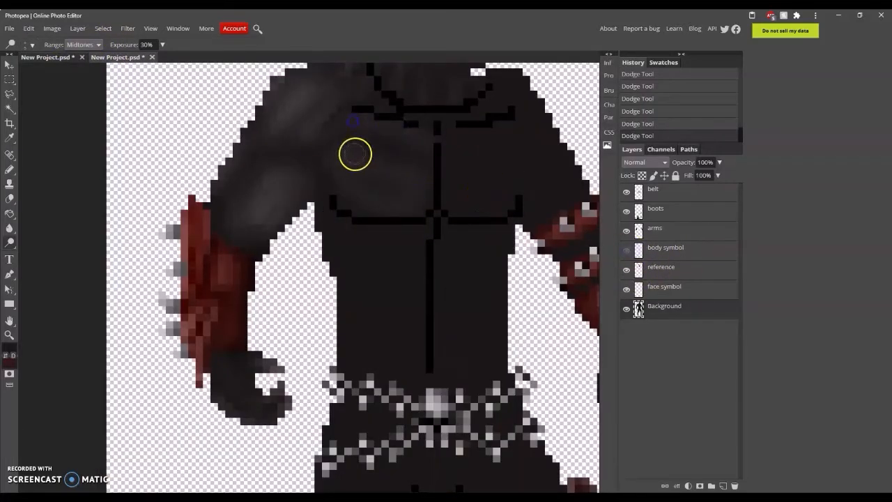
# Step: Round out the pectoral highlight and dodge faint muscle bands across the abdomen, following the reference image
pyautogui.click(50, 58)
pyautogui.click(130, 58)
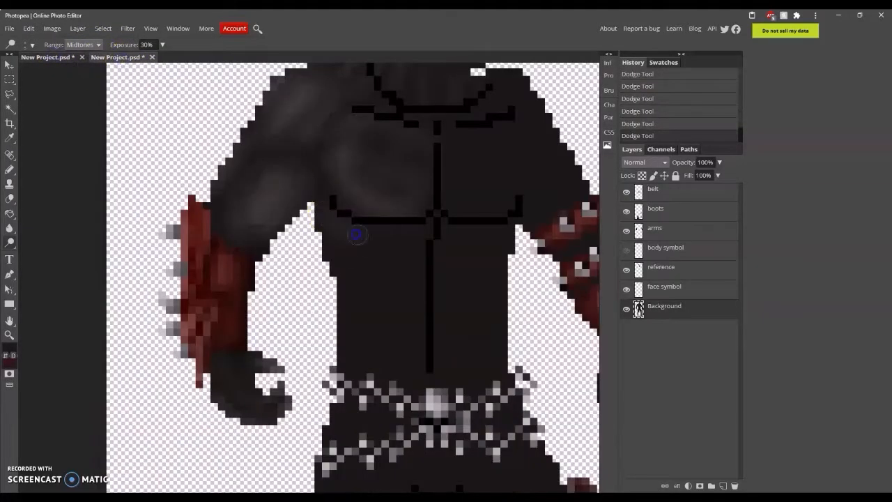
pyautogui.click(50, 59)
pyautogui.click(117, 57)
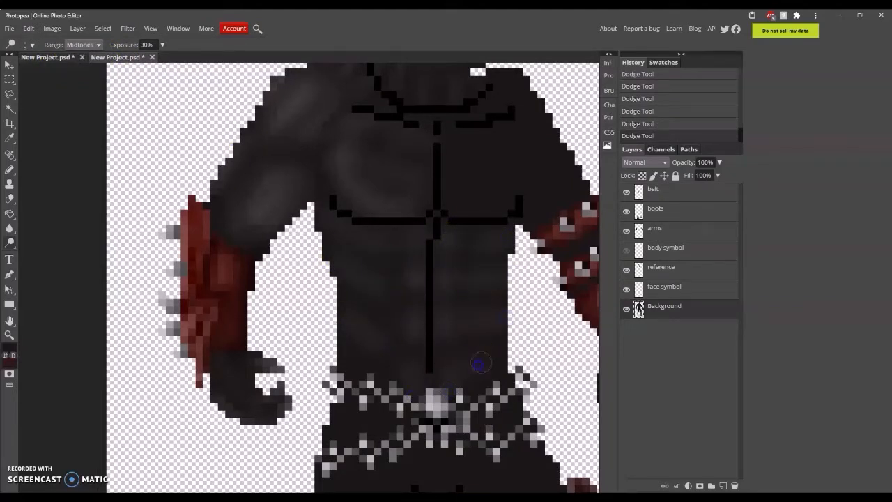
# Step: Lighten the pectoral on the strapped arm's side and refine the chest with a resized Dodge brush
pyautogui.scroll(3, 495, 288)
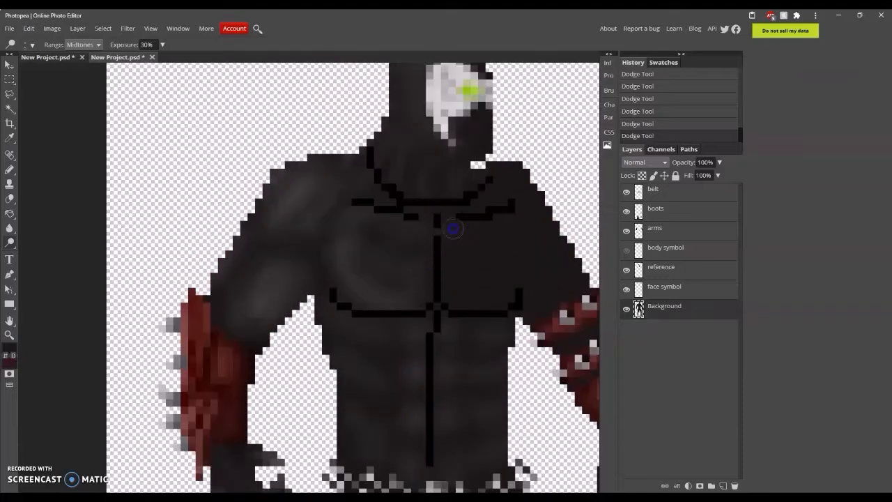
pyautogui.click(27, 44)
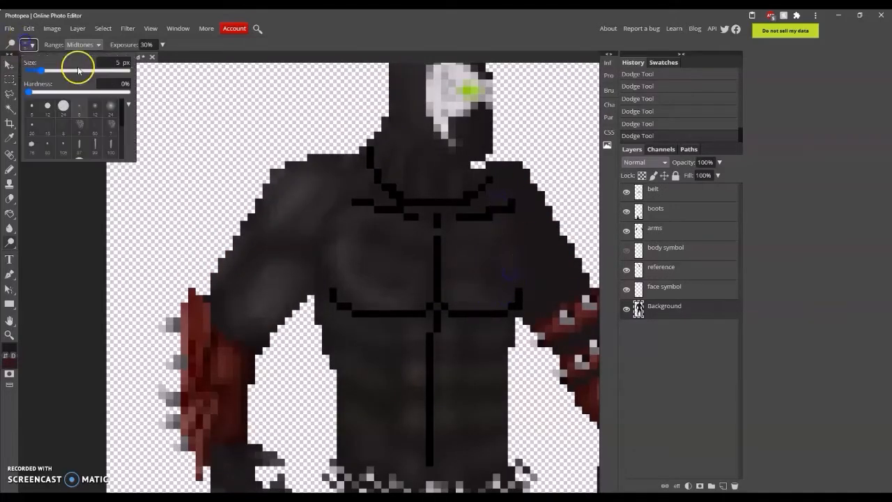
pyautogui.click(46, 56)
pyautogui.click(119, 56)
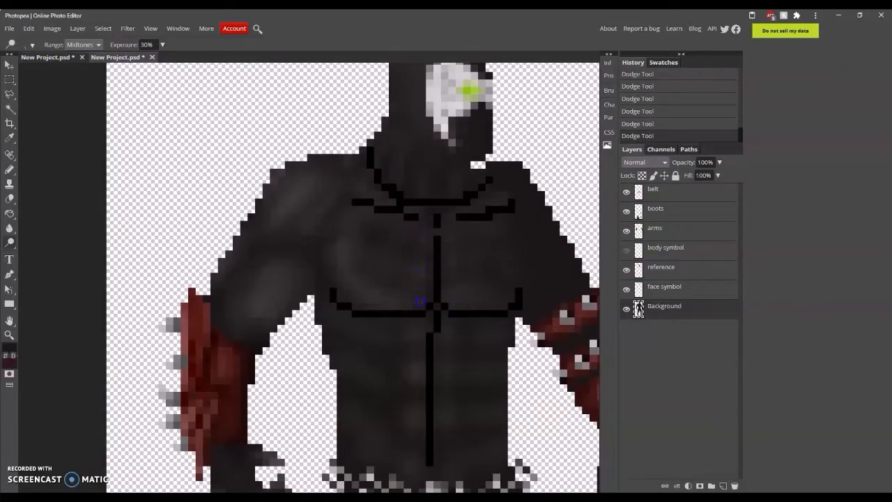
pyautogui.click(50, 58)
pyautogui.click(123, 57)
# Step: Dodge brighter highlights onto the abdominal and side muscles between the chest and the chain belt
pyautogui.scroll(-2, 444, 385)
pyautogui.scroll(-2, 452, 373)
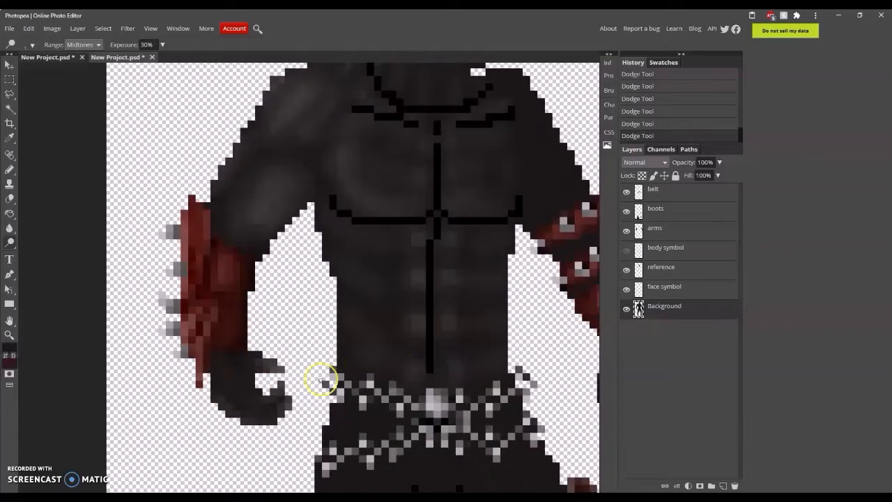
pyautogui.scroll(-4, 390, 384)
pyautogui.scroll(4, 478, 270)
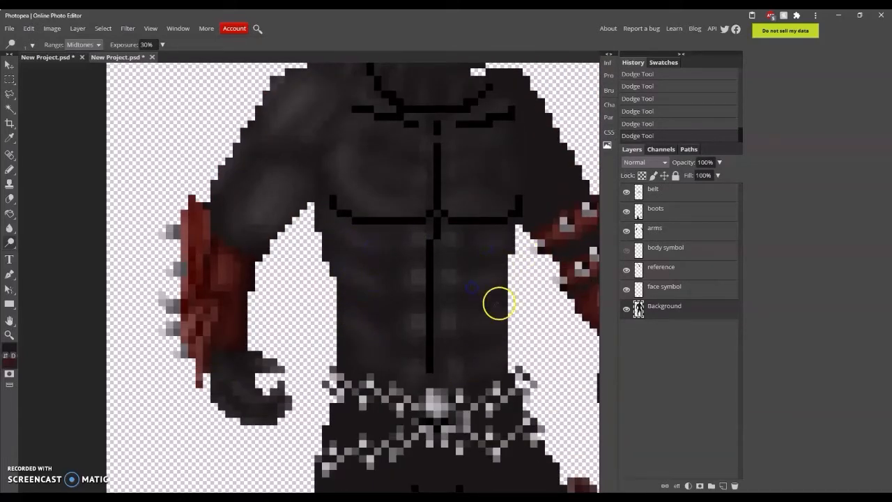
# Step: Lighten the shoulder and upper arm above the studded red straps with a resized Dodge brush
pyautogui.scroll(6, 499, 303)
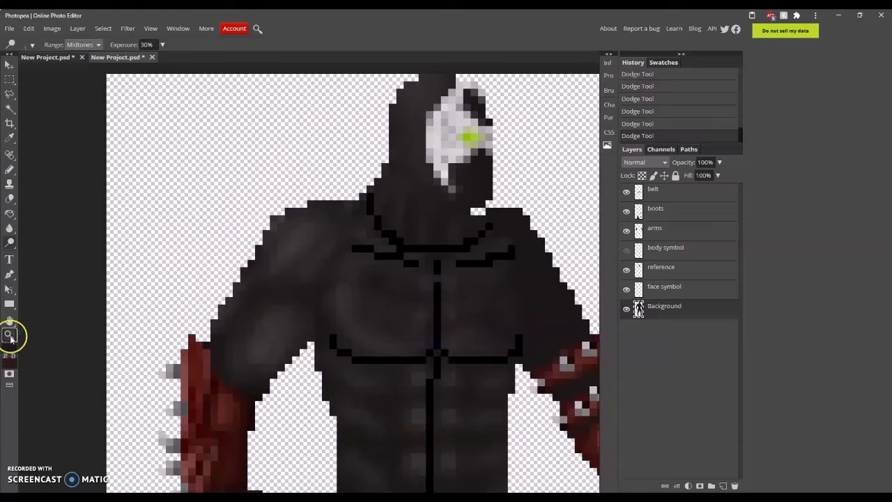
pyautogui.click(10, 338)
pyautogui.click(76, 44)
pyautogui.click(367, 188)
pyautogui.click(367, 189)
pyautogui.click(368, 188)
pyautogui.click(369, 189)
pyautogui.click(47, 57)
pyautogui.click(112, 58)
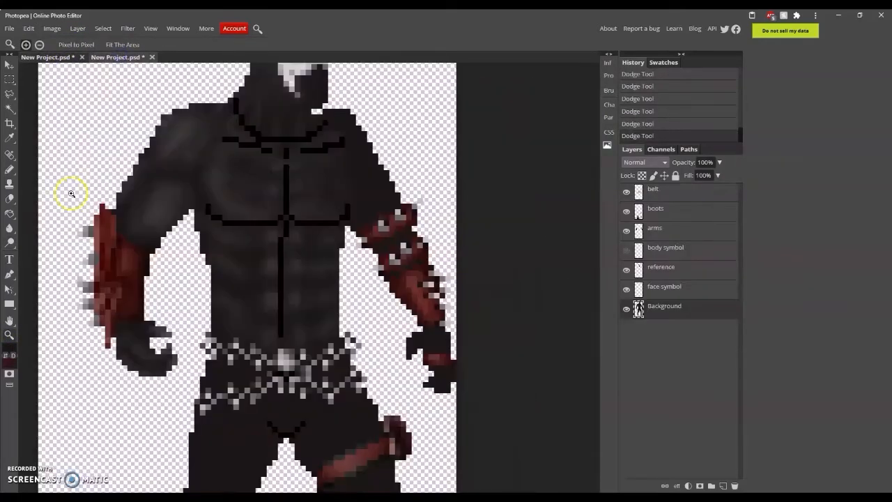
pyautogui.press('o')
pyautogui.click(31, 45)
pyautogui.click(382, 124)
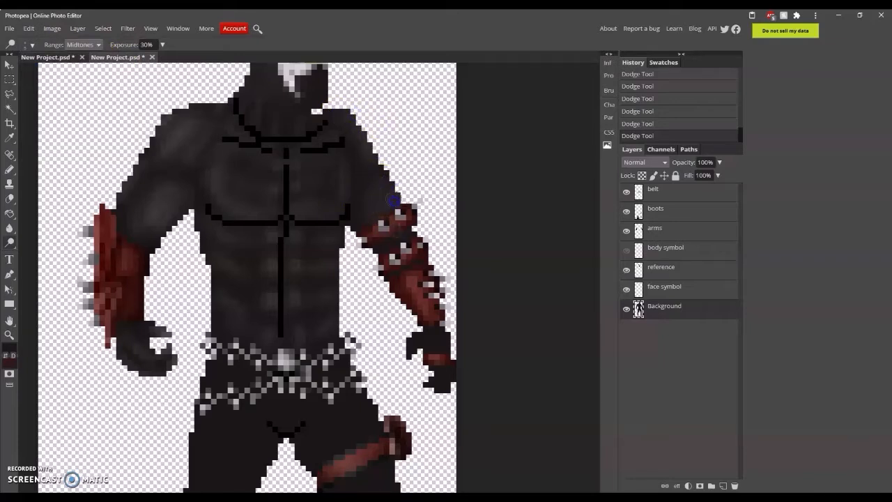
pyautogui.moveTo(393, 200)
pyautogui.mouseDown()
pyautogui.moveTo(396, 209)
pyautogui.moveTo(356, 232)
pyautogui.mouseUp()
# Step: Resize the Dodge brush and lighten the hand below the studded red straps
pyautogui.scroll(-1, 467, 342)
pyautogui.click(29, 45)
pyautogui.click(410, 299)
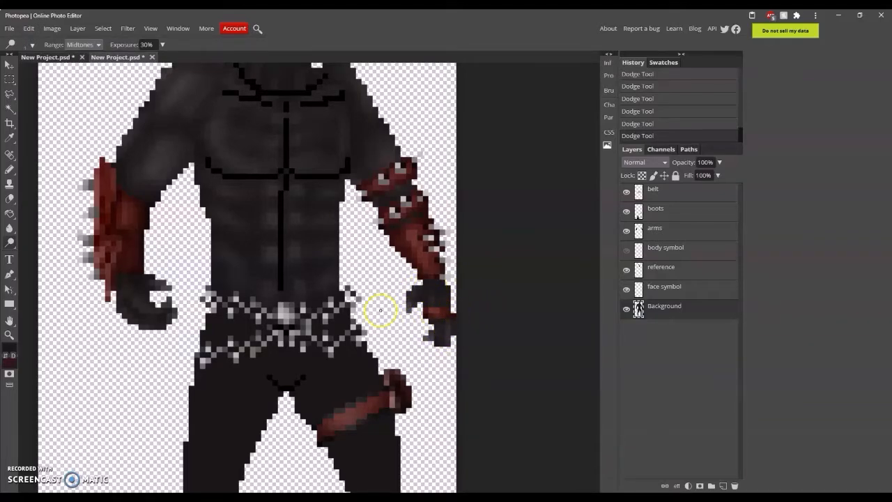
# Step: Resize the Dodge brush and lighten the waist and pelvis around the chain belt, comparing with the reference image
pyautogui.scroll(-3, 380, 310)
pyautogui.click(31, 45)
pyautogui.click(89, 102)
pyautogui.click(66, 58)
pyautogui.click(108, 57)
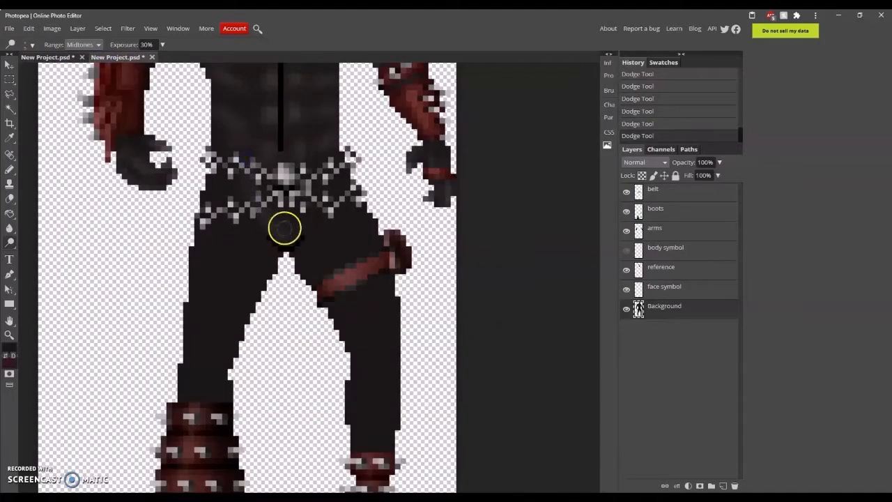
pyautogui.click(70, 57)
pyautogui.click(108, 57)
# Step: Refine the leg outlines with the Pencil tool, trim the lower leg's edge with the Eraser, and undo the last erasure
pyautogui.scroll(-1, 232, 185)
pyautogui.press('b')
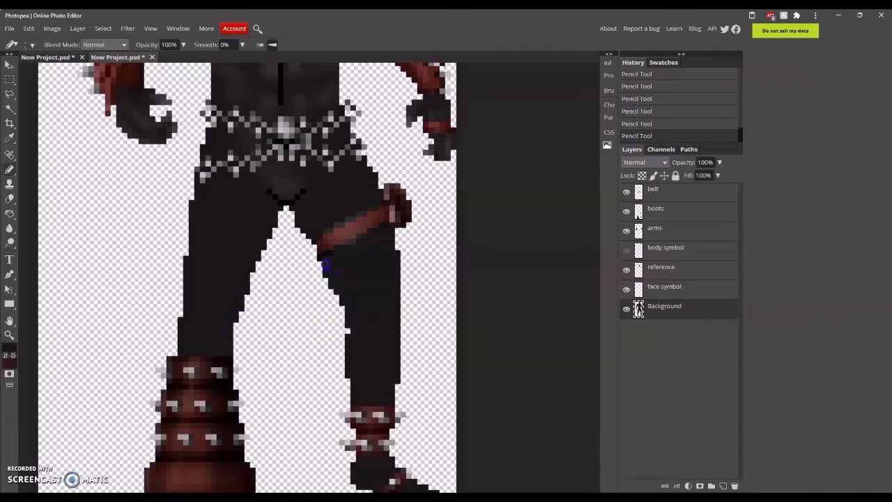
pyautogui.click(397, 246)
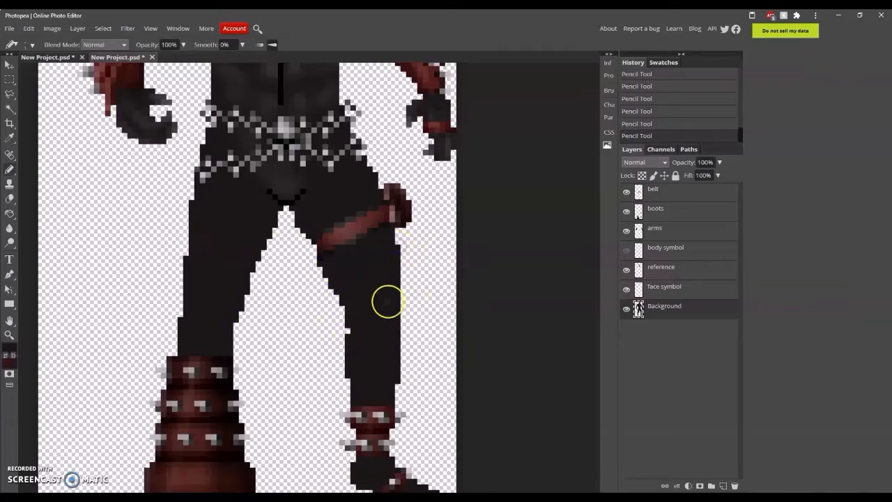
pyautogui.click(11, 201)
pyautogui.hotkey('ctrl', 'z')
pyautogui.hotkey('ctrl', 'z')
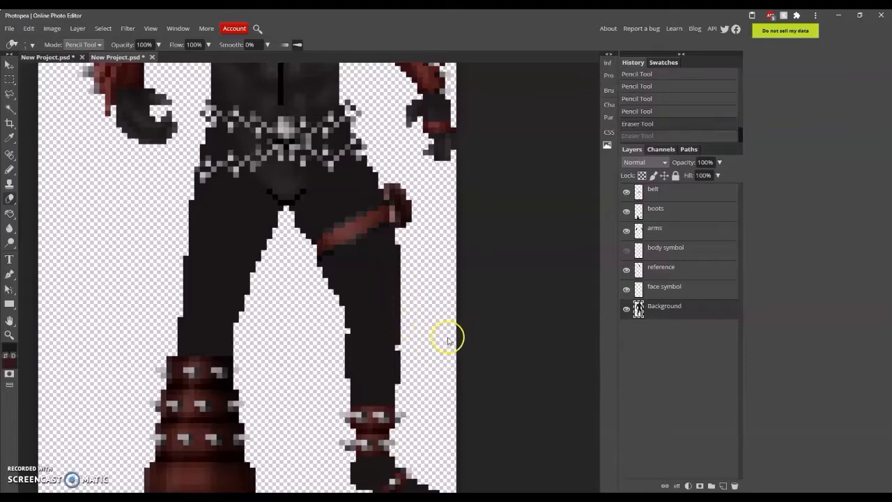
# Step: Dodge soft highlights down the thigh and knee of the leg with the large studded boot, checking the reference image
pyautogui.click(10, 244)
pyautogui.moveTo(217, 153)
pyautogui.mouseDown()
pyautogui.moveTo(201, 224)
pyautogui.moveTo(236, 148)
pyautogui.moveTo(259, 241)
pyautogui.moveTo(250, 232)
pyautogui.moveTo(234, 289)
pyautogui.moveTo(190, 283)
pyautogui.moveTo(199, 308)
pyautogui.moveTo(219, 317)
pyautogui.mouseUp()
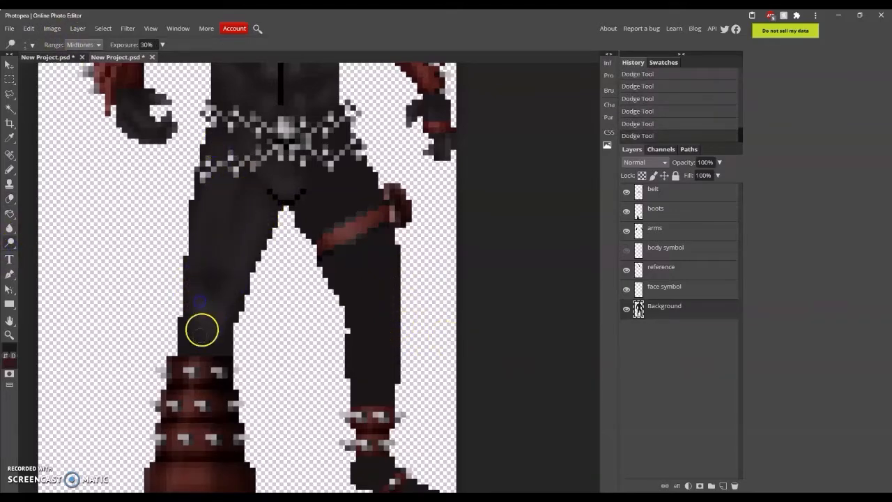
pyautogui.click(52, 57)
pyautogui.click(104, 58)
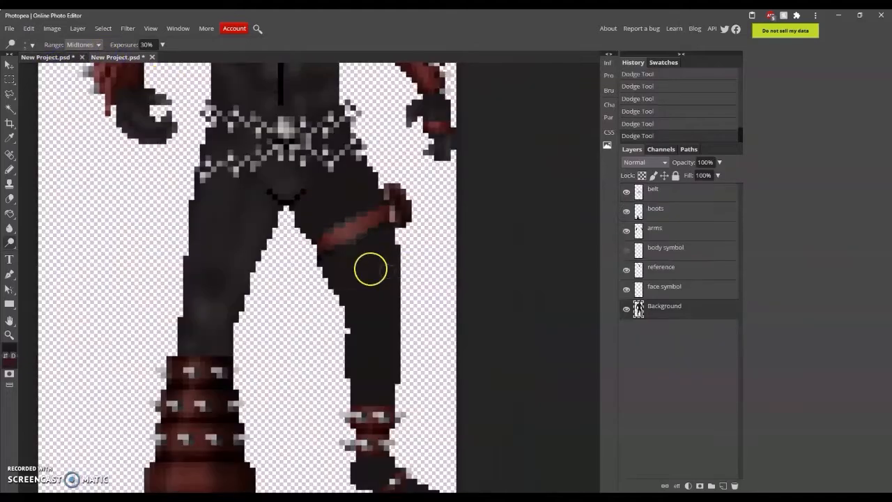
# Step: Lighten the thigh, knee and shin of the leg with the red thigh strap, and the hip beneath the belt
pyautogui.moveTo(303, 212)
pyautogui.mouseDown()
pyautogui.moveTo(343, 254)
pyautogui.moveTo(354, 285)
pyautogui.mouseUp()
pyautogui.moveTo(346, 182)
pyautogui.mouseDown()
pyautogui.moveTo(393, 261)
pyautogui.moveTo(380, 339)
pyautogui.mouseUp()
pyautogui.moveTo(365, 403)
pyautogui.mouseDown()
pyautogui.moveTo(361, 395)
pyautogui.moveTo(384, 396)
pyautogui.mouseUp()
pyautogui.scroll(1, 325, 251)
pyautogui.moveTo(326, 222); pyautogui.dragTo(330, 179)
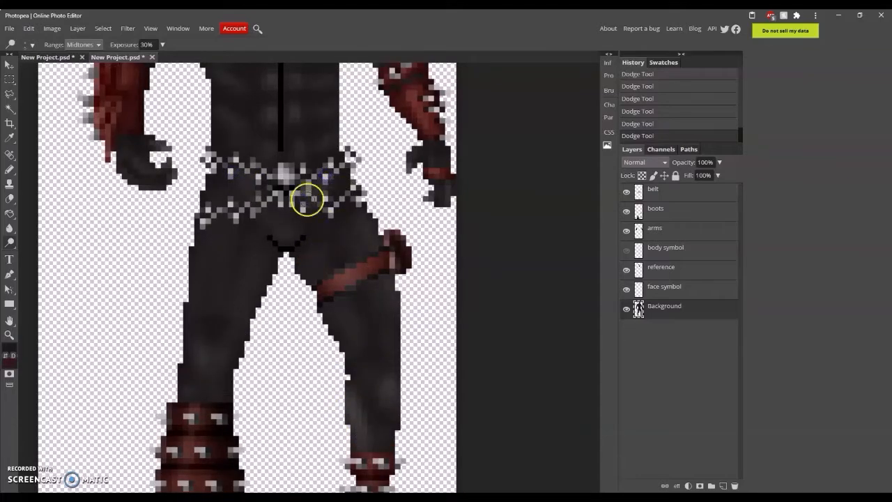
# Step: Lighten the small strapped foot, then set the Dodge brush size to 1 px and add finer highlights there
pyautogui.scroll(5, 303, 199)
pyautogui.scroll(-9, 299, 227)
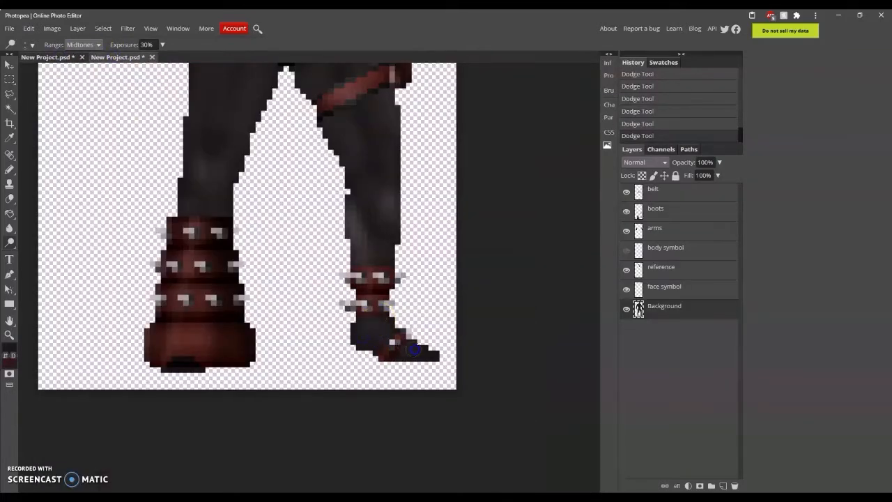
pyautogui.moveTo(397, 320)
pyautogui.mouseDown()
pyautogui.moveTo(440, 348)
pyautogui.moveTo(428, 341)
pyautogui.mouseUp()
pyautogui.click(32, 45)
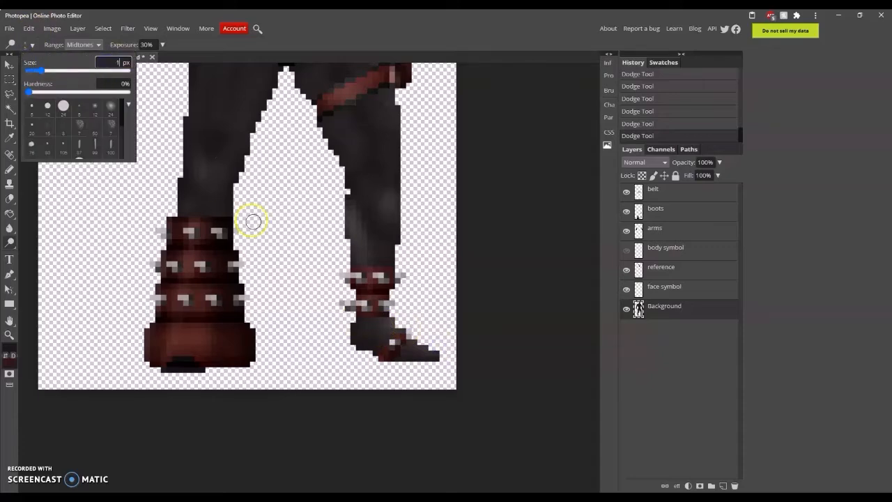
pyautogui.moveTo(355, 303); pyautogui.dragTo(356, 346)
# Step: Add fine Dodge highlights along the knees, shins and thighs of both legs
pyautogui.scroll(3, 386, 339)
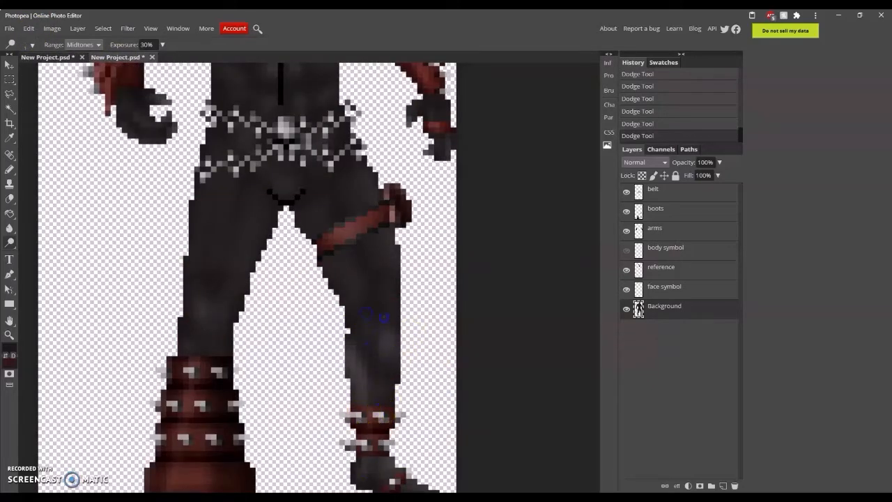
pyautogui.click(236, 284)
pyautogui.moveTo(209, 198); pyautogui.dragTo(202, 307)
# Step: Add fine Dodge highlights to both upper arms and the outer side of the chest
pyautogui.scroll(5, 268, 333)
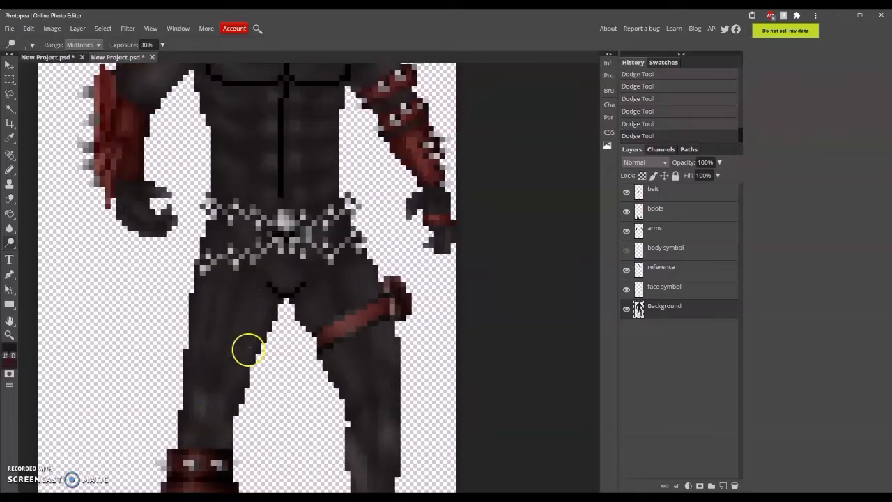
pyautogui.scroll(2, 346, 336)
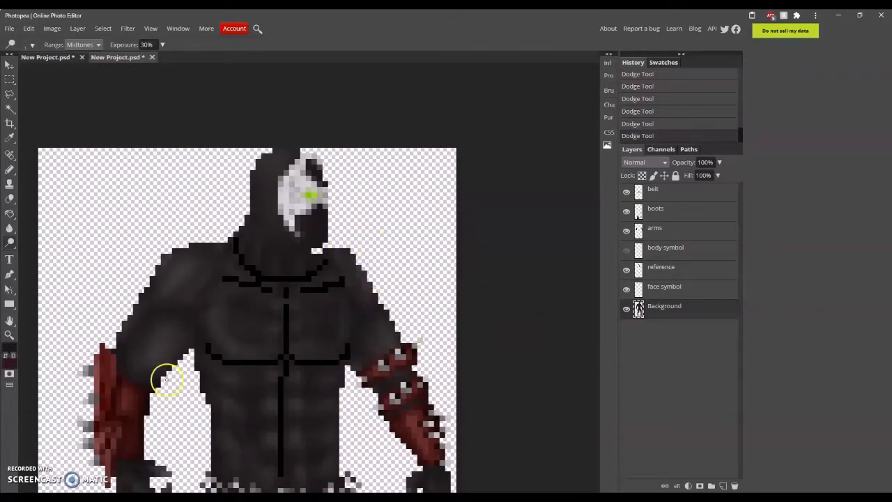
pyautogui.click(149, 354)
pyautogui.moveTo(345, 305); pyautogui.dragTo(342, 349)
# Step: Check the mask in the reference image and dodge highlights onto the hood and lower face
pyautogui.click(57, 57)
pyautogui.scroll(1, 246, 139)
pyautogui.click(102, 57)
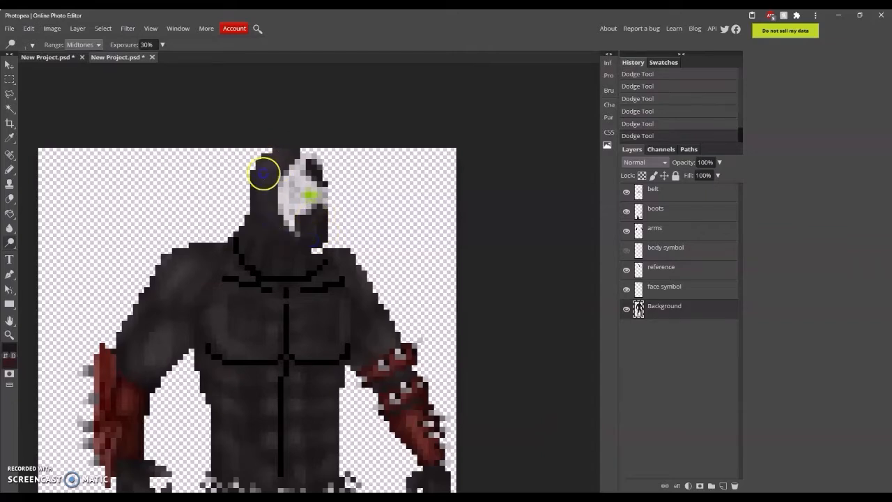
# Step: Switch to the Burn tool with the Midtones range and 50% exposure, and darken the muscle contours of the upper arm, shoulder and chest
pyautogui.rightClick(9, 243)
pyautogui.click(45, 256)
pyautogui.click(31, 46)
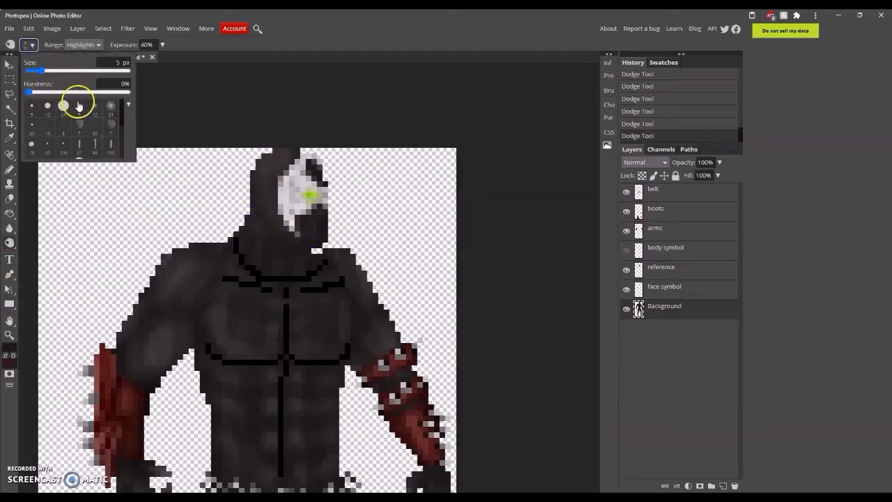
pyautogui.click(205, 103)
pyautogui.click(95, 72)
pyautogui.click(141, 44)
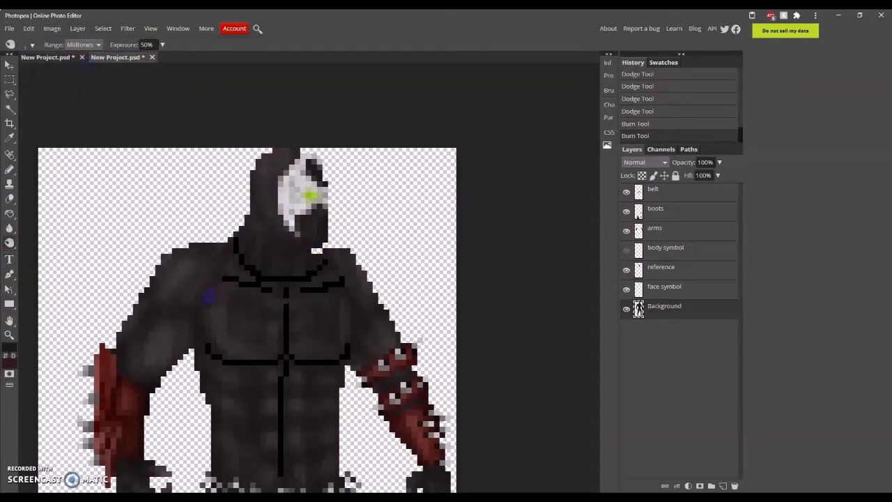
pyautogui.moveTo(171, 312); pyautogui.dragTo(154, 330)
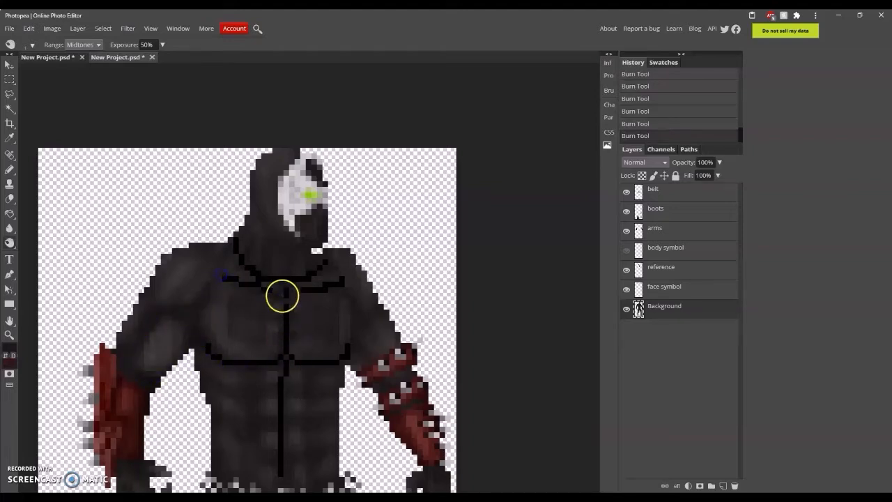
# Step: Delete the reference layer and burn the lower and outer edges of the chest on the Background layer
pyautogui.click(660, 267)
pyautogui.click(733, 485)
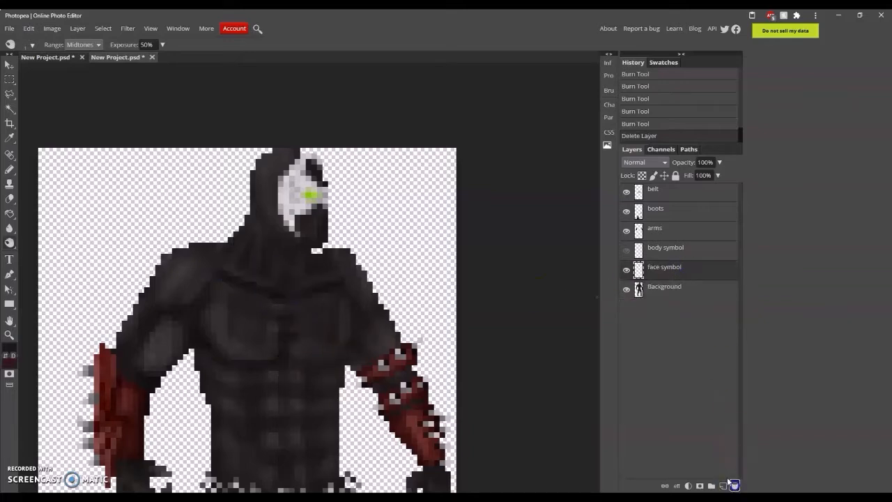
pyautogui.click(326, 353)
pyautogui.click(306, 360)
pyautogui.click(342, 351)
pyautogui.click(346, 341)
pyautogui.click(351, 304)
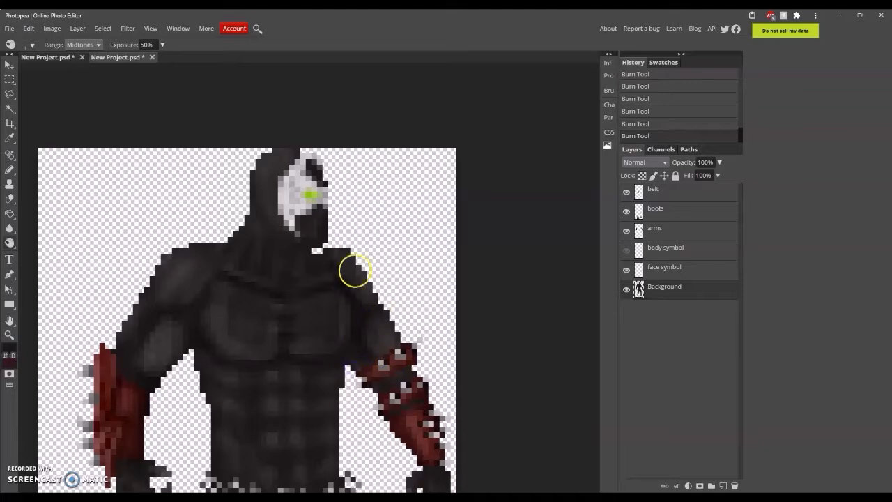
# Step: Burn shadows onto the elbow, both hands and the upper arm above the studded bands
pyautogui.click(119, 57)
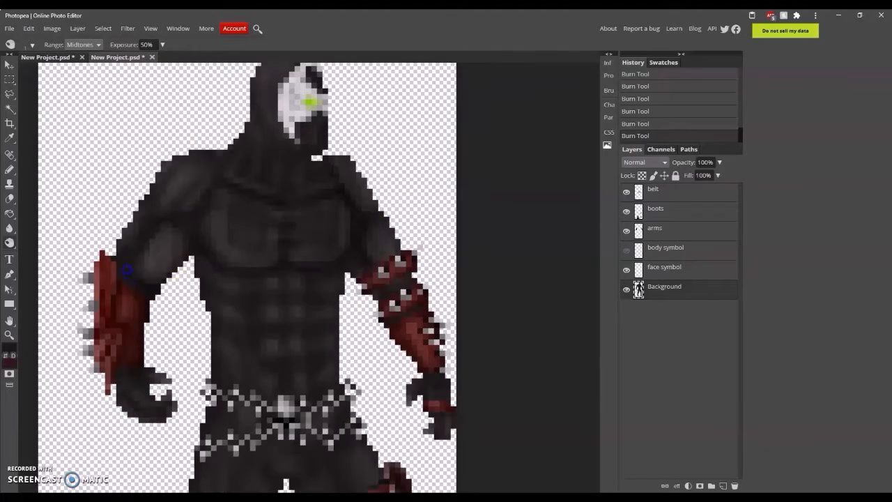
pyautogui.click(122, 377)
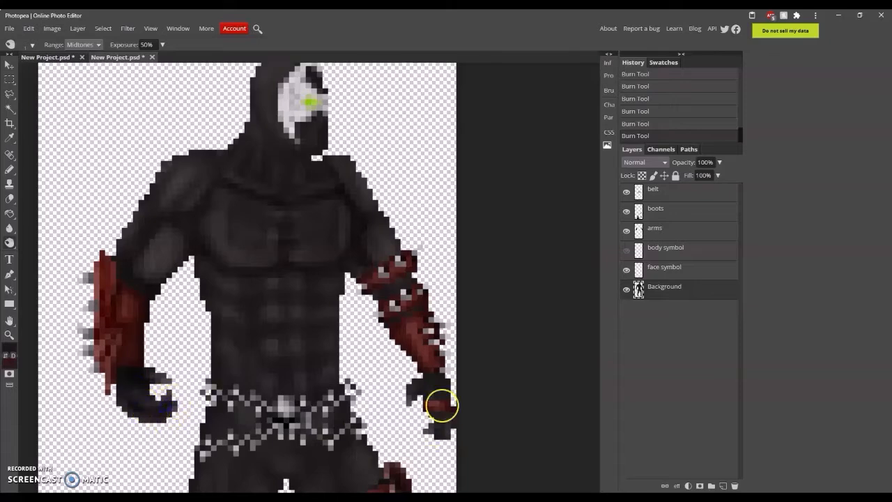
pyautogui.moveTo(418, 404); pyautogui.dragTo(434, 420)
pyautogui.scroll(2, 364, 394)
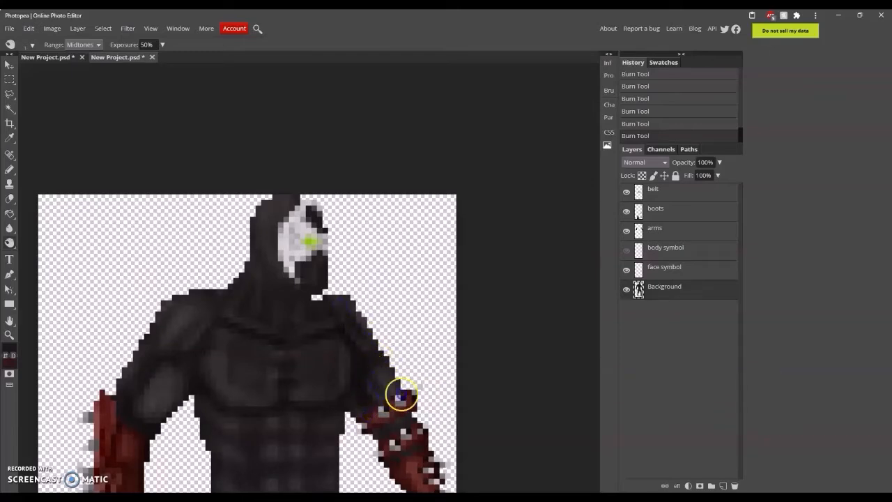
# Step: Burn the grooves between the abdominal muscles and along the sides of the waist
pyautogui.scroll(-2, 400, 395)
pyautogui.moveTo(261, 298); pyautogui.dragTo(301, 302)
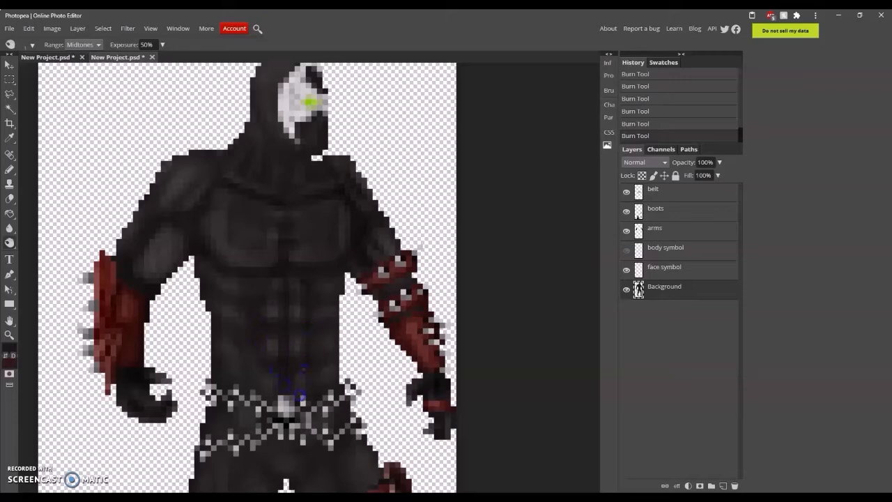
pyautogui.click(329, 292)
pyautogui.click(232, 359)
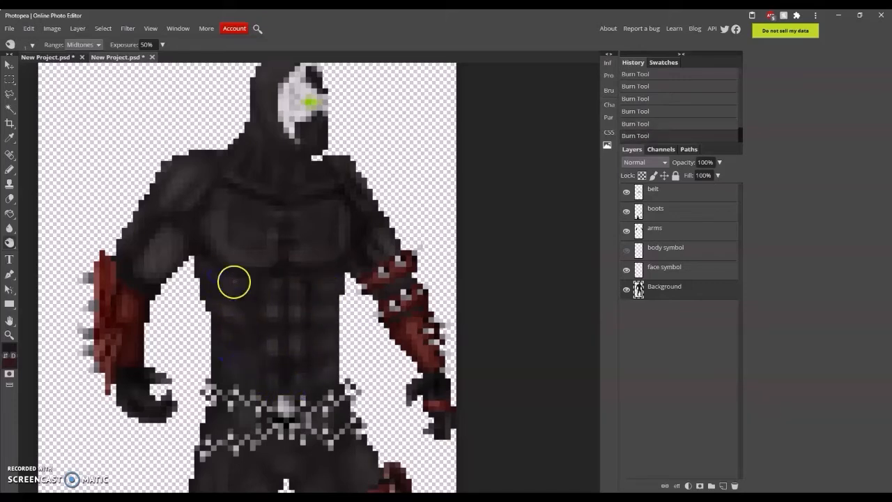
pyautogui.click(243, 261)
# Step: Set the Burn range to Shadows with 20% exposure, and undo the last burn stroke
pyautogui.scroll(-1, 332, 336)
pyautogui.click(84, 45)
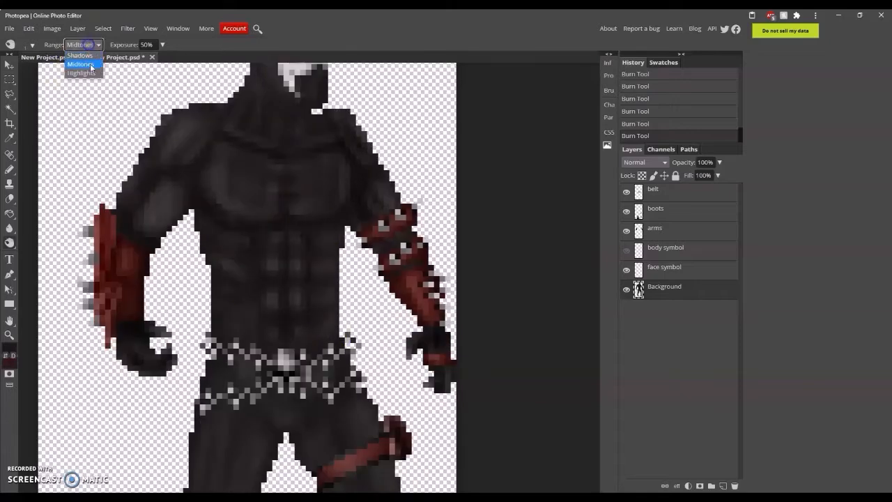
pyautogui.click(88, 65)
pyautogui.click(32, 45)
pyautogui.click(85, 46)
pyautogui.click(88, 56)
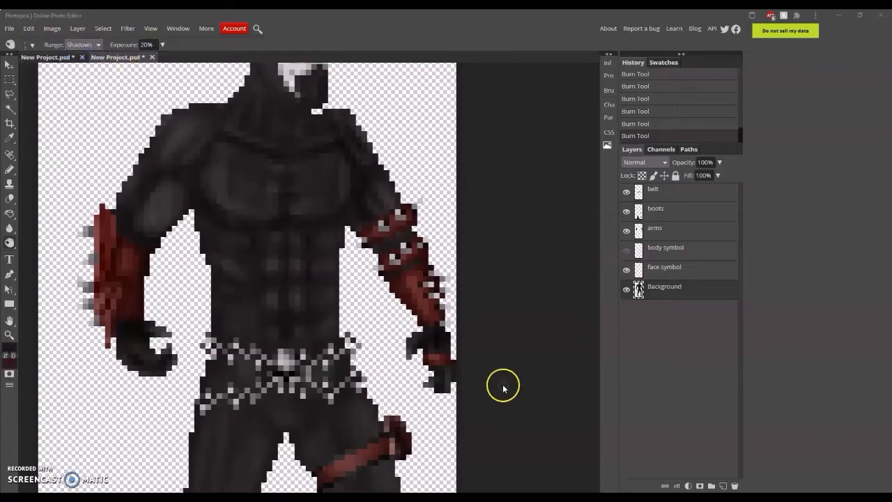
pyautogui.scroll(-3, 261, 181)
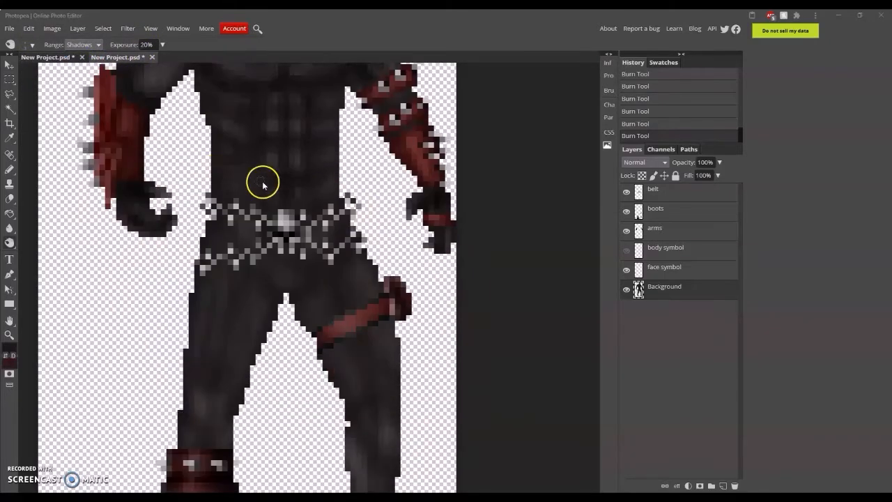
pyautogui.scroll(3, 325, 281)
pyautogui.hotkey('ctrl', 'z')
# Step: Choose a soft 5 px brush with 5% exposure and burn deep shadows around the shoulders, arms, chest and collarbones
pyautogui.click(32, 45)
pyautogui.click(89, 105)
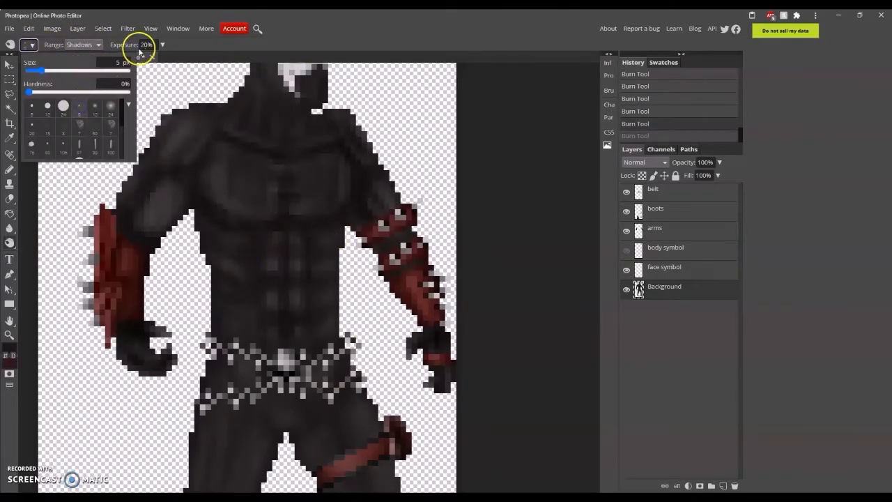
pyautogui.moveTo(145, 46); pyautogui.dragTo(127, 46)
pyautogui.click(126, 105)
pyautogui.scroll(3, 126, 106)
pyautogui.moveTo(207, 197)
pyautogui.mouseDown()
pyautogui.moveTo(196, 251)
pyautogui.moveTo(131, 247)
pyautogui.mouseUp()
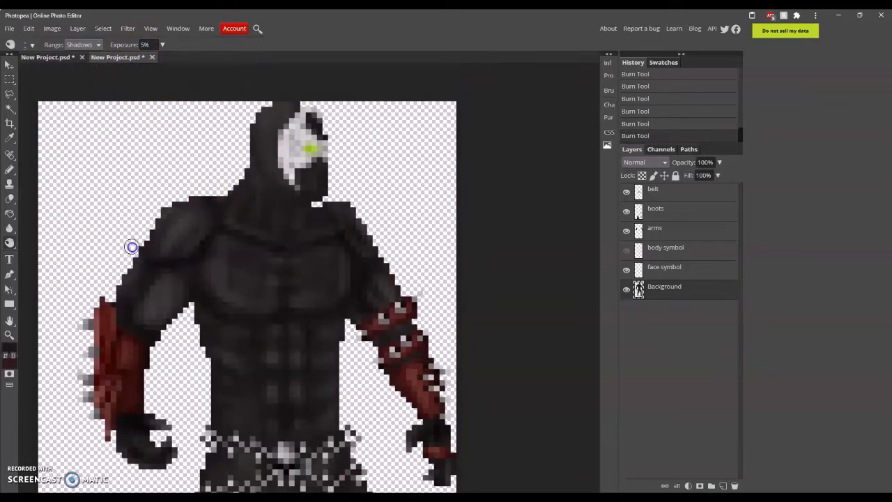
pyautogui.moveTo(189, 271)
pyautogui.mouseDown()
pyautogui.moveTo(123, 316)
pyautogui.moveTo(147, 332)
pyautogui.moveTo(300, 315)
pyautogui.moveTo(355, 280)
pyautogui.mouseUp()
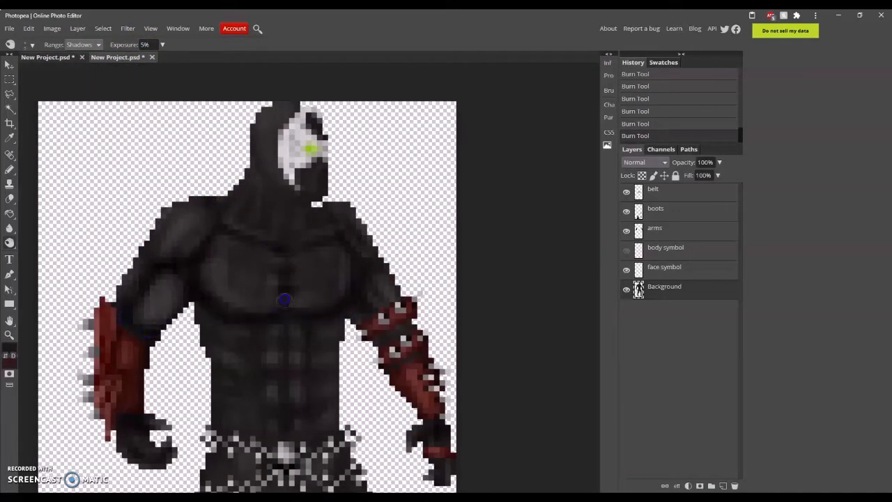
pyautogui.moveTo(286, 300)
pyautogui.mouseDown()
pyautogui.moveTo(277, 242)
pyautogui.moveTo(257, 226)
pyautogui.mouseUp()
pyautogui.moveTo(330, 211)
pyautogui.mouseDown()
pyautogui.moveTo(384, 252)
pyautogui.moveTo(356, 314)
pyautogui.mouseUp()
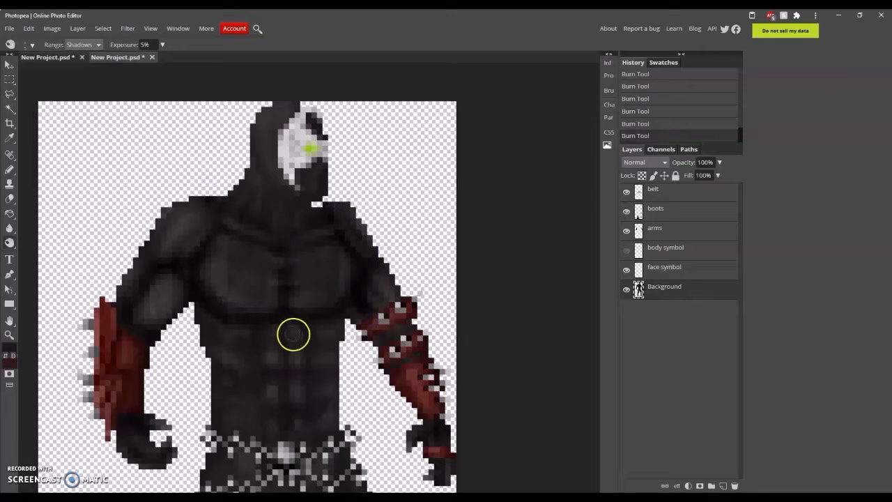
# Step: Deepen the shadows between the abdominal muscles and along the waist, chest, neck and lower mask
pyautogui.moveTo(287, 334)
pyautogui.mouseDown()
pyautogui.moveTo(280, 437)
pyautogui.moveTo(256, 349)
pyautogui.mouseUp()
pyautogui.moveTo(303, 325)
pyautogui.mouseDown()
pyautogui.moveTo(274, 345)
pyautogui.moveTo(284, 360)
pyautogui.moveTo(309, 343)
pyautogui.mouseUp()
pyautogui.moveTo(285, 373)
pyautogui.mouseDown()
pyautogui.moveTo(259, 374)
pyautogui.moveTo(313, 375)
pyautogui.mouseUp()
pyautogui.moveTo(282, 407); pyautogui.dragTo(258, 431)
pyautogui.moveTo(227, 347)
pyautogui.mouseDown()
pyautogui.moveTo(243, 395)
pyautogui.moveTo(210, 395)
pyautogui.mouseUp()
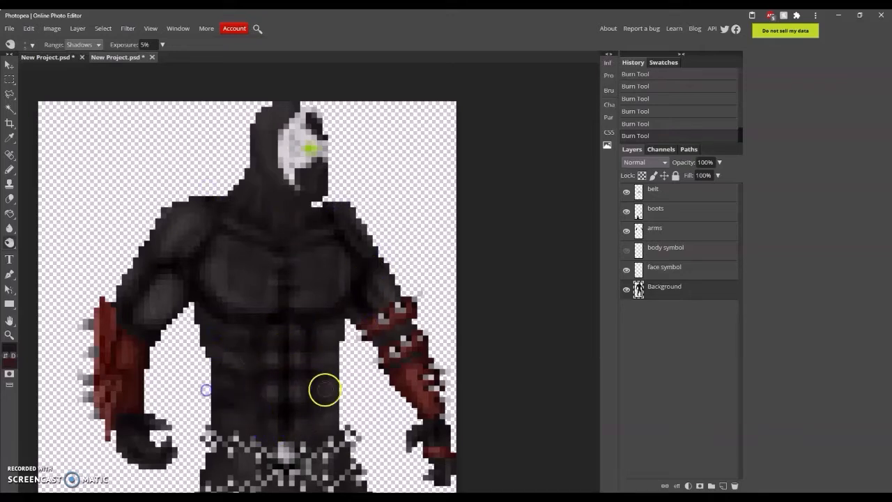
pyautogui.moveTo(324, 388)
pyautogui.mouseDown()
pyautogui.moveTo(326, 349)
pyautogui.moveTo(337, 345)
pyautogui.moveTo(329, 426)
pyautogui.moveTo(319, 408)
pyautogui.moveTo(303, 442)
pyautogui.mouseUp()
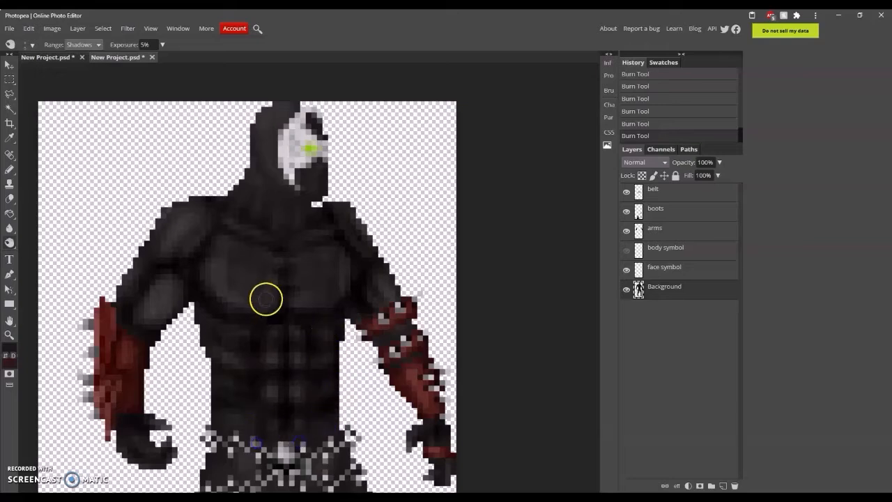
pyautogui.moveTo(253, 279)
pyautogui.mouseDown()
pyautogui.moveTo(285, 288)
pyautogui.moveTo(305, 240)
pyautogui.moveTo(283, 238)
pyautogui.moveTo(296, 250)
pyautogui.moveTo(328, 199)
pyautogui.mouseUp()
pyautogui.scroll(1, 287, 245)
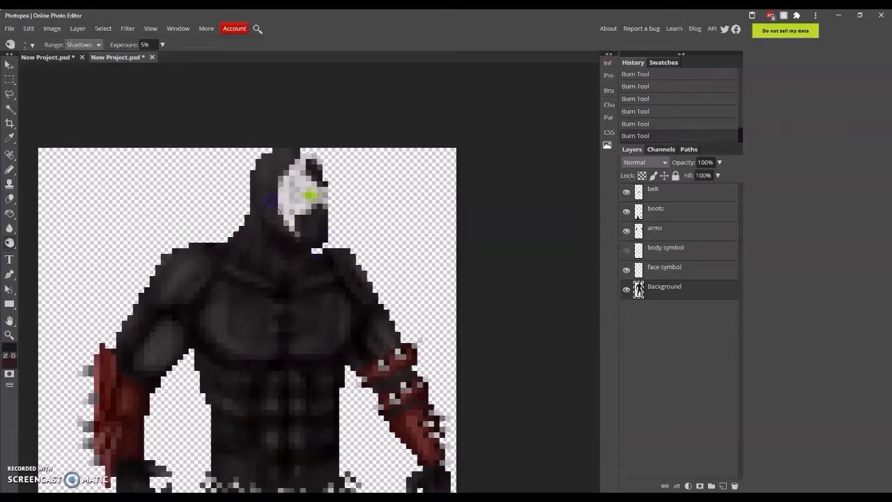
# Step: Set the Burn range to Highlights and the exposure to 69%, and burn fine lines into the upper arm with a smaller brush
pyautogui.scroll(-2, 157, 244)
pyautogui.click(84, 44)
pyautogui.click(83, 78)
pyautogui.click(32, 45)
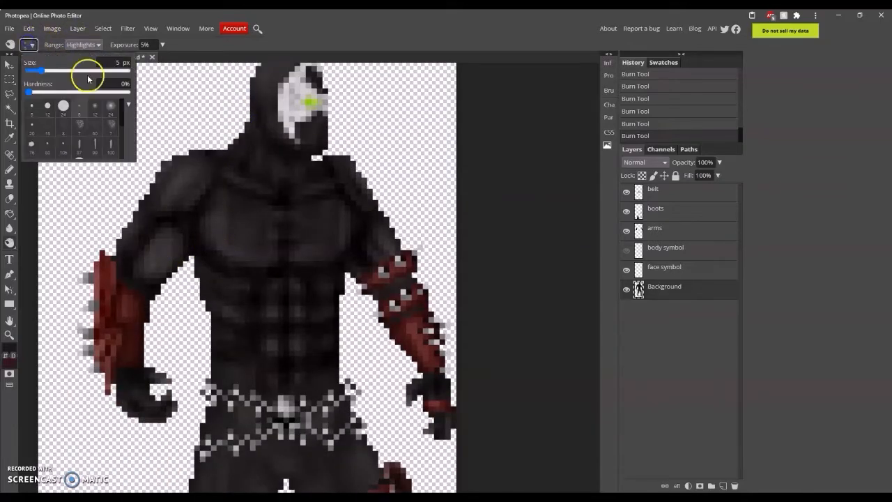
pyautogui.click(143, 44)
pyautogui.write('6')
pyautogui.press('Return')
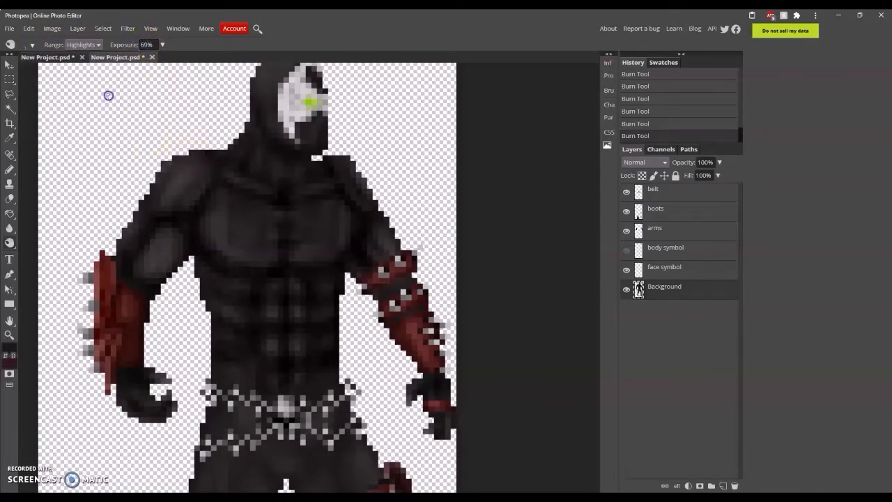
pyautogui.moveTo(158, 205)
pyautogui.mouseDown()
pyautogui.moveTo(179, 157)
pyautogui.moveTo(177, 202)
pyautogui.moveTo(175, 180)
pyautogui.moveTo(155, 206)
pyautogui.moveTo(191, 220)
pyautogui.moveTo(196, 184)
pyautogui.moveTo(177, 183)
pyautogui.moveTo(194, 162)
pyautogui.moveTo(150, 227)
pyautogui.moveTo(154, 259)
pyautogui.mouseUp()
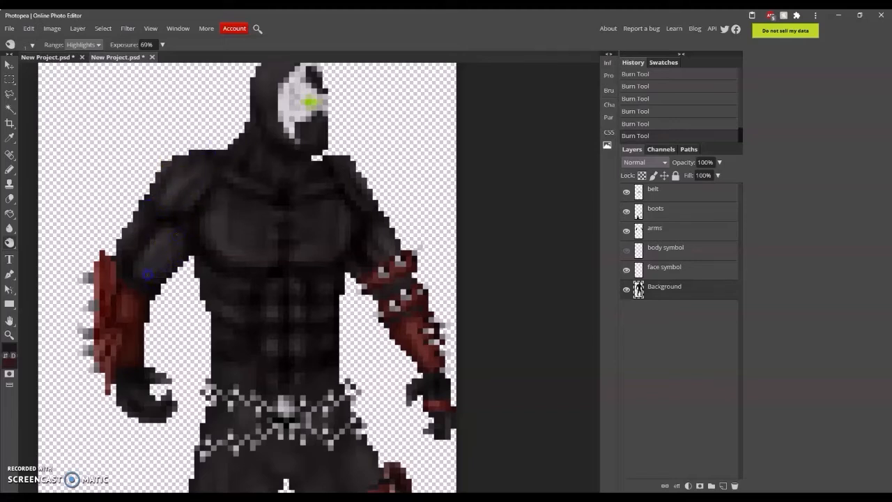
# Step: Burn fine muscle lines across the chest, abdomen and collarbones
pyautogui.moveTo(238, 208)
pyautogui.mouseDown()
pyautogui.moveTo(304, 239)
pyautogui.moveTo(313, 207)
pyautogui.mouseUp()
pyautogui.moveTo(281, 286)
pyautogui.mouseDown()
pyautogui.moveTo(299, 298)
pyautogui.moveTo(297, 353)
pyautogui.moveTo(246, 370)
pyautogui.mouseUp()
pyautogui.moveTo(229, 284)
pyautogui.mouseDown()
pyautogui.moveTo(319, 299)
pyautogui.moveTo(342, 232)
pyautogui.mouseUp()
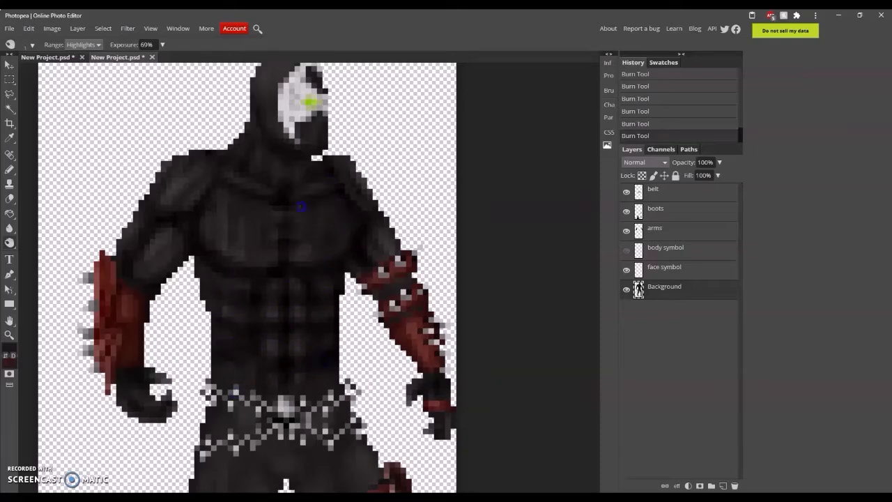
pyautogui.moveTo(229, 194); pyautogui.dragTo(273, 193)
# Step: Burn the lower face, the eye area and the side of the hood on the mask
pyautogui.scroll(3, 288, 235)
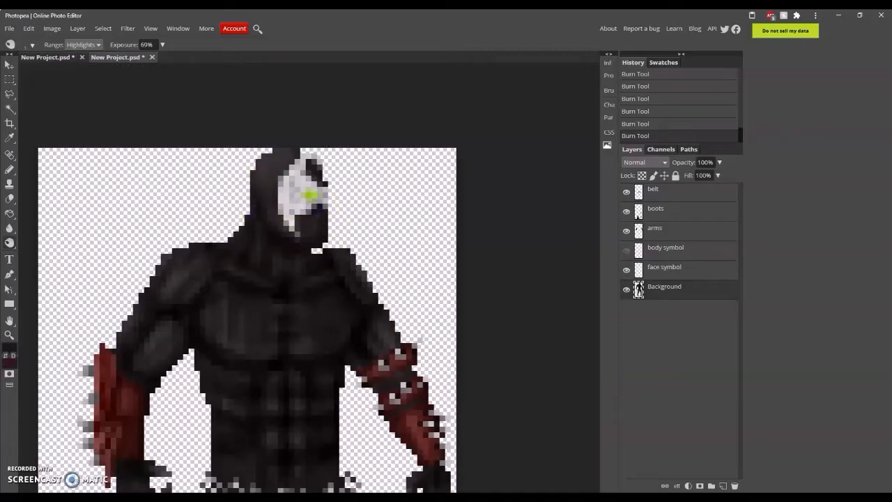
pyautogui.moveTo(327, 220); pyautogui.dragTo(319, 232)
pyautogui.moveTo(320, 172)
pyautogui.mouseDown()
pyautogui.moveTo(272, 177)
pyautogui.moveTo(266, 206)
pyautogui.mouseUp()
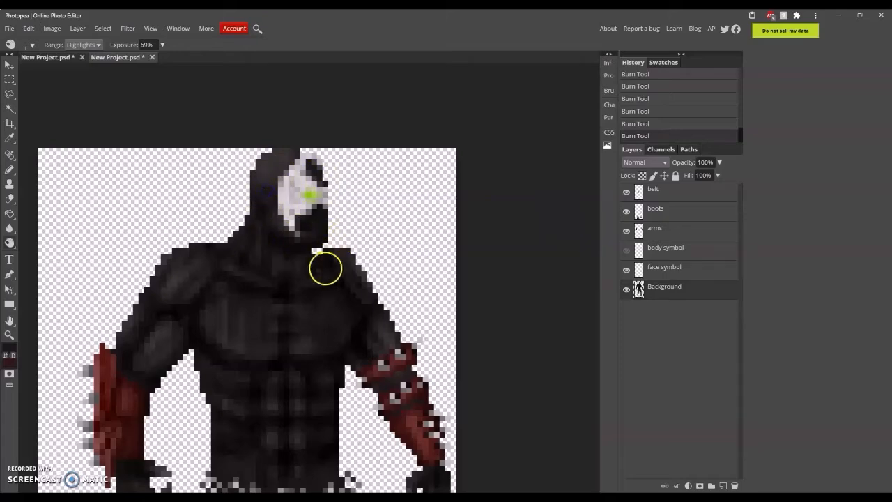
# Step: Burn fine shadows onto the shoulder and lower abdomen and along the thighs, knees and shins of both legs
pyautogui.scroll(-3, 325, 268)
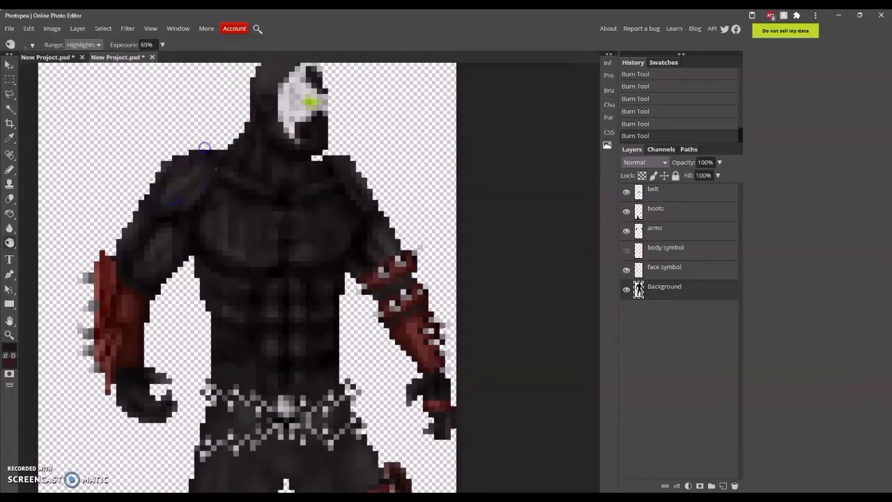
pyautogui.scroll(-3, 222, 292)
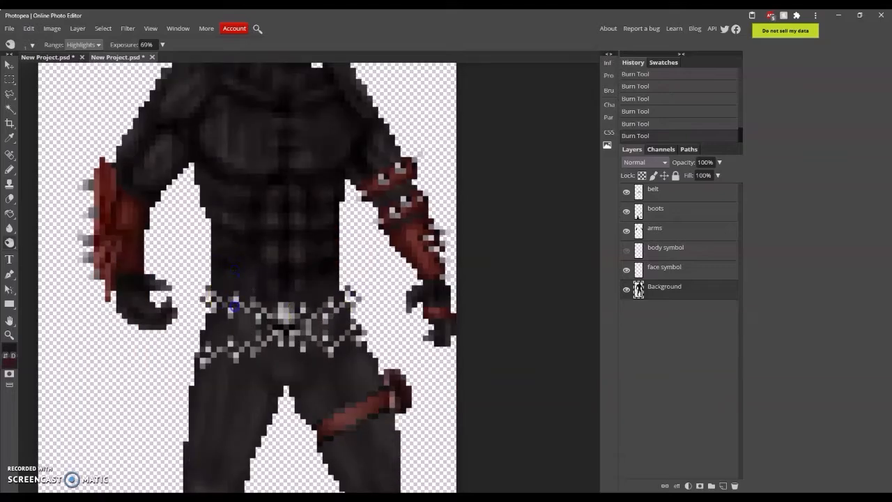
pyautogui.scroll(-1, 251, 340)
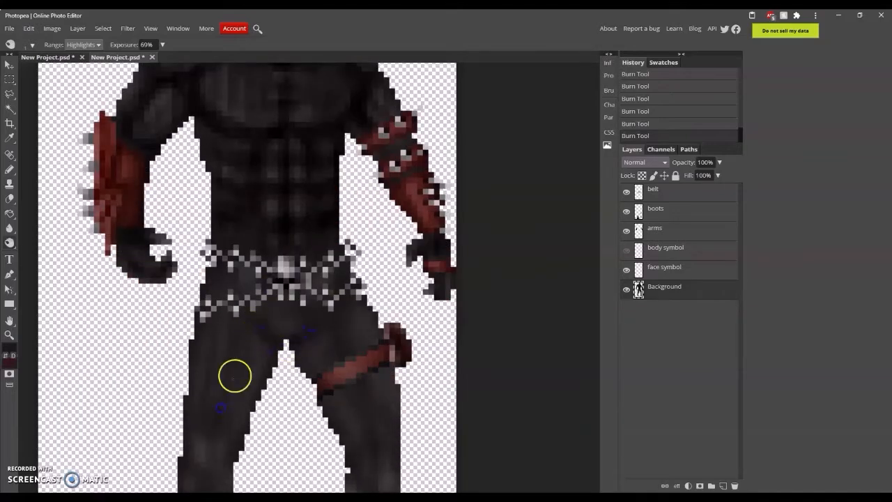
pyautogui.scroll(-5, 234, 376)
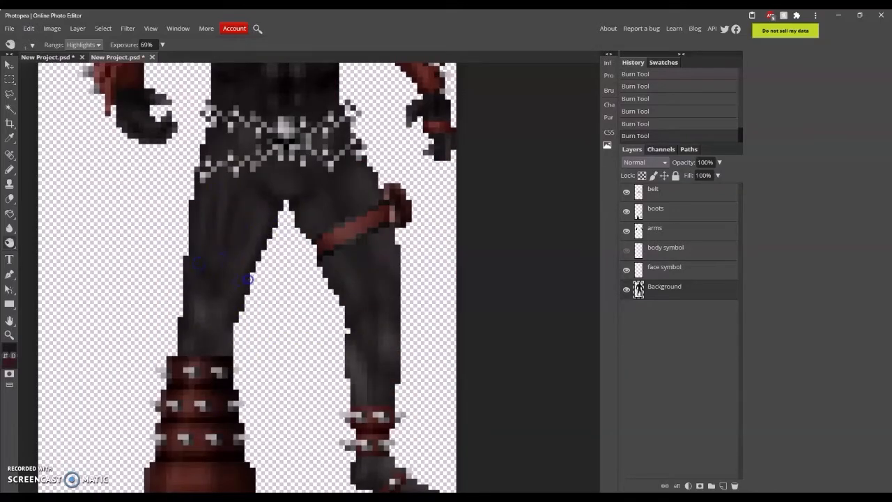
pyautogui.moveTo(221, 266); pyautogui.dragTo(204, 322)
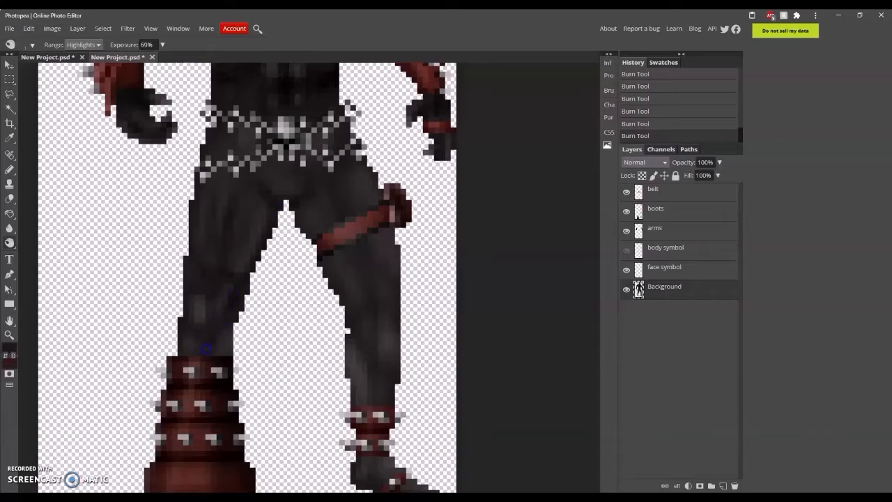
pyautogui.moveTo(359, 376)
pyautogui.mouseDown()
pyautogui.moveTo(375, 353)
pyautogui.moveTo(374, 417)
pyautogui.moveTo(369, 375)
pyautogui.moveTo(367, 405)
pyautogui.moveTo(388, 373)
pyautogui.moveTo(378, 336)
pyautogui.moveTo(393, 372)
pyautogui.moveTo(379, 356)
pyautogui.moveTo(380, 333)
pyautogui.mouseUp()
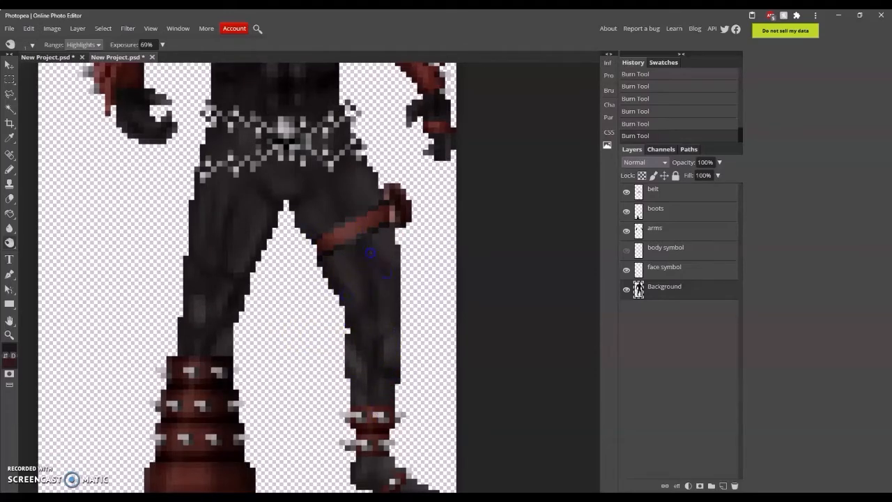
pyautogui.moveTo(343, 188); pyautogui.dragTo(358, 259)
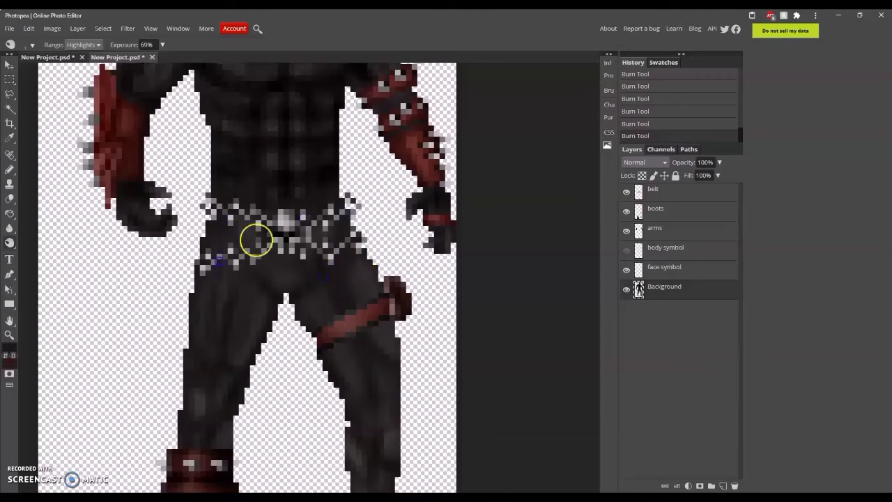
# Step: Burn the suit around the belt chains, the hands and the arm between the studded bands
pyautogui.moveTo(257, 239); pyautogui.dragTo(254, 229)
pyautogui.moveTo(315, 218)
pyautogui.mouseDown()
pyautogui.moveTo(285, 211)
pyautogui.moveTo(149, 302)
pyautogui.mouseUp()
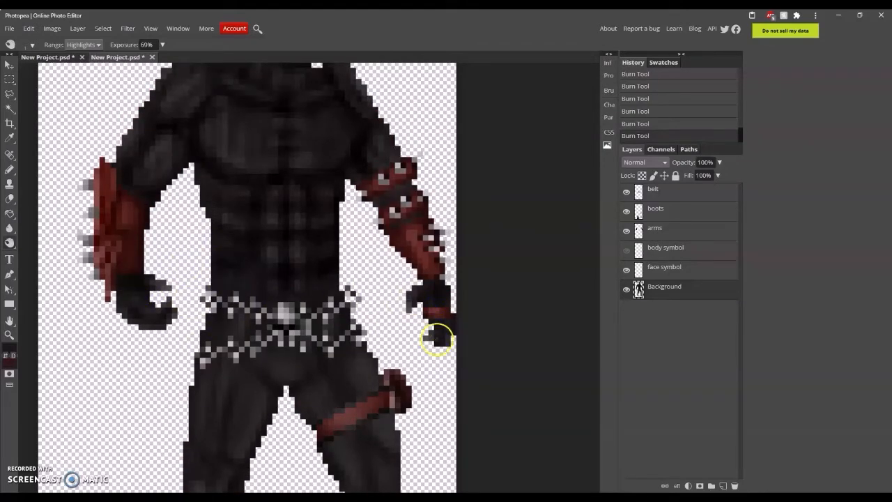
pyautogui.scroll(2, 452, 354)
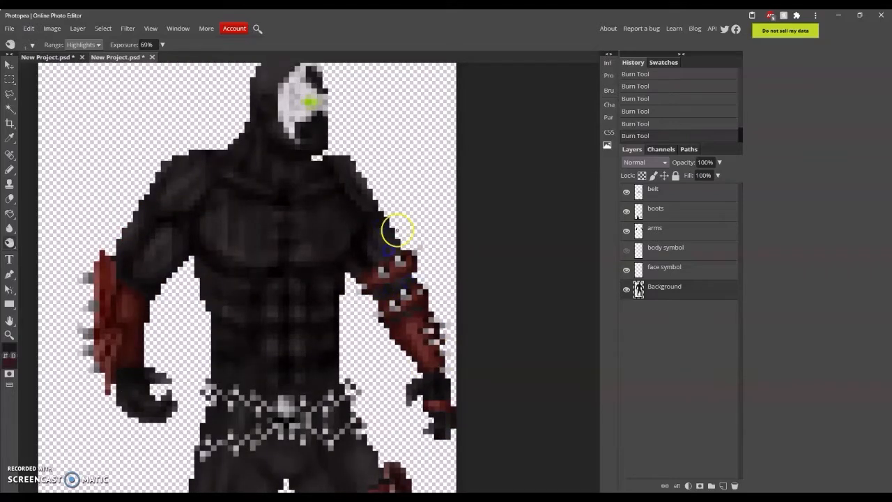
# Step: Burn fine dark strokes across both pectorals and up over the collarbones and the base of the neck
pyautogui.scroll(2, 347, 278)
pyautogui.moveTo(288, 342); pyautogui.dragTo(277, 307)
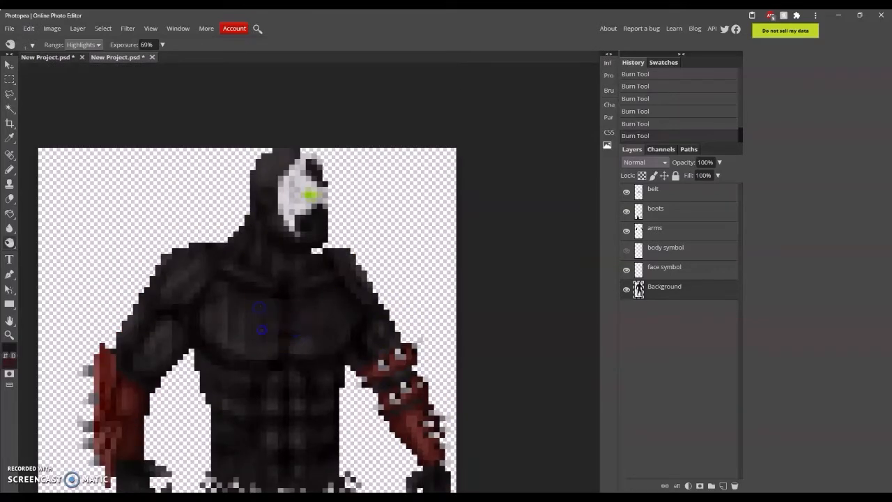
pyautogui.moveTo(291, 349)
pyautogui.mouseDown()
pyautogui.moveTo(260, 336)
pyautogui.moveTo(251, 348)
pyautogui.moveTo(219, 316)
pyautogui.mouseUp()
pyautogui.moveTo(313, 320); pyautogui.dragTo(280, 325)
pyautogui.moveTo(259, 266)
pyautogui.mouseDown()
pyautogui.moveTo(251, 210)
pyautogui.moveTo(266, 244)
pyautogui.mouseUp()
pyautogui.moveTo(318, 276); pyautogui.dragTo(288, 279)
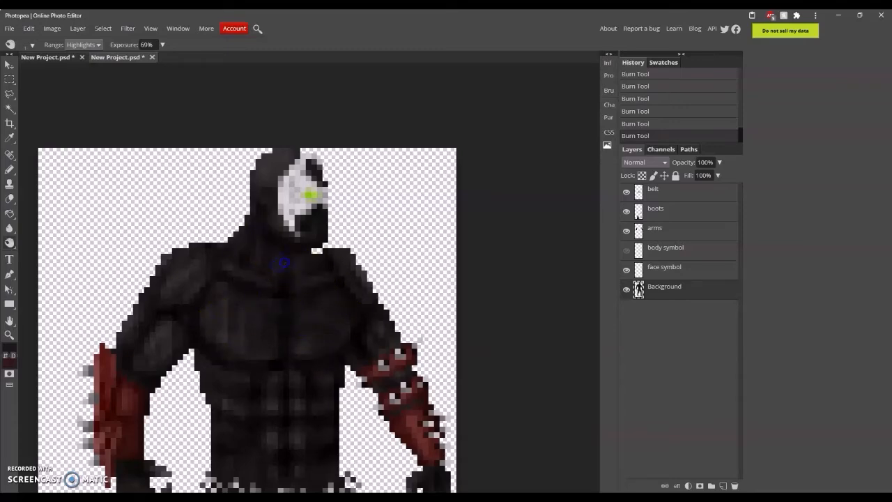
# Step: Check the sprite at actual pixel size and burn fine shadows onto the hips, the thighs and the foot
pyautogui.click(10, 336)
pyautogui.click(76, 46)
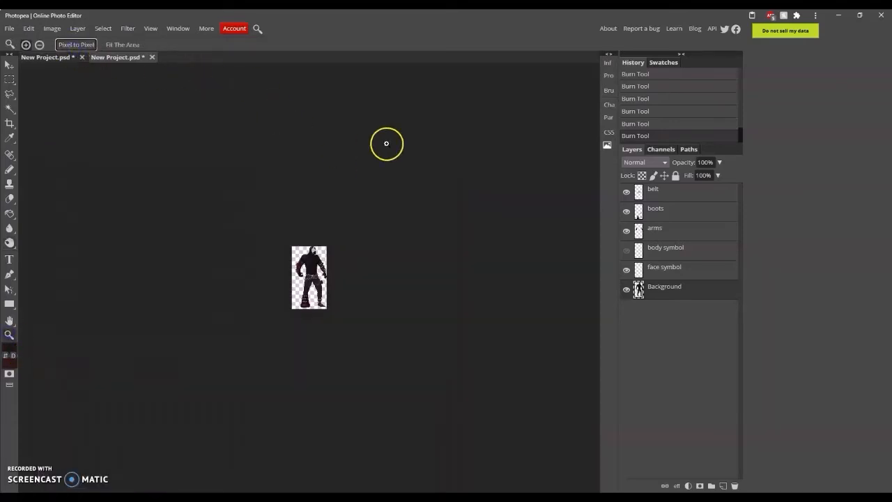
pyautogui.click(361, 178)
pyautogui.click(361, 177)
pyautogui.click(9, 242)
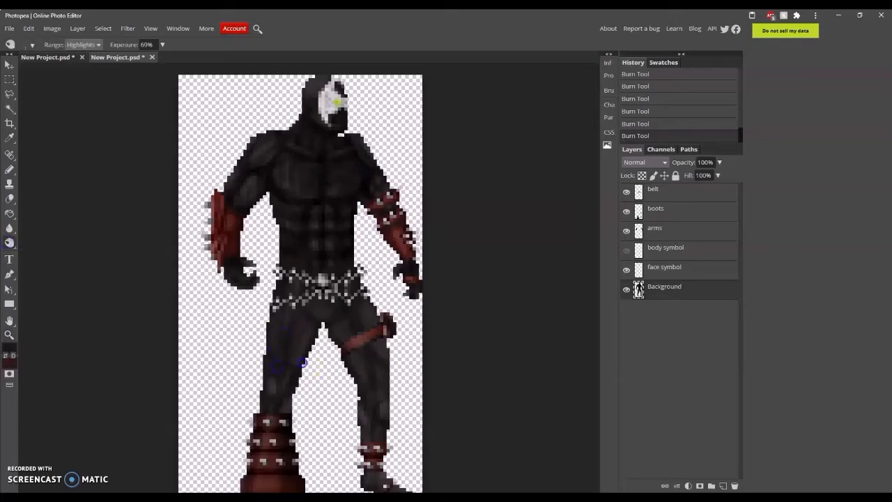
pyautogui.moveTo(360, 312); pyautogui.dragTo(324, 322)
pyautogui.scroll(-2, 371, 433)
pyautogui.click(372, 432)
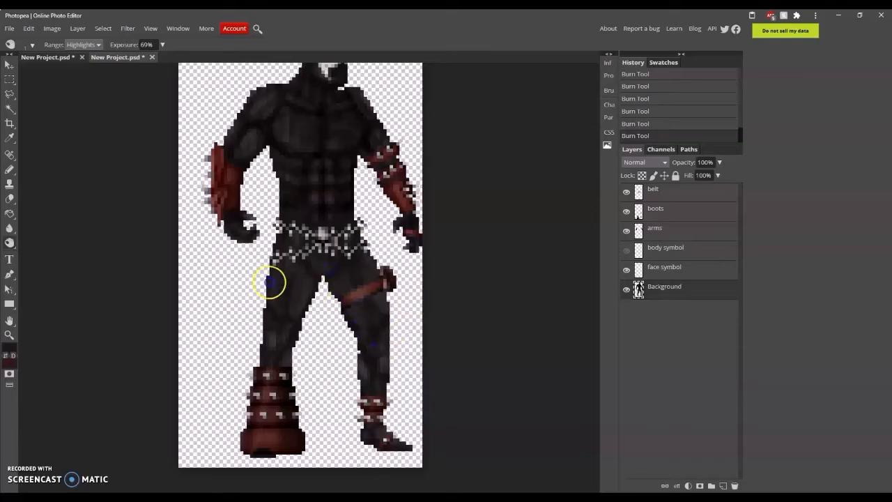
pyautogui.moveTo(272, 283)
pyautogui.mouseDown()
pyautogui.moveTo(260, 337)
pyautogui.moveTo(271, 293)
pyautogui.mouseUp()
# Step: Dodge the shoulder, chest and abdomen using a small soft brush with the range set to Shadows
pyautogui.scroll(3, 269, 271)
pyautogui.rightClick(9, 243)
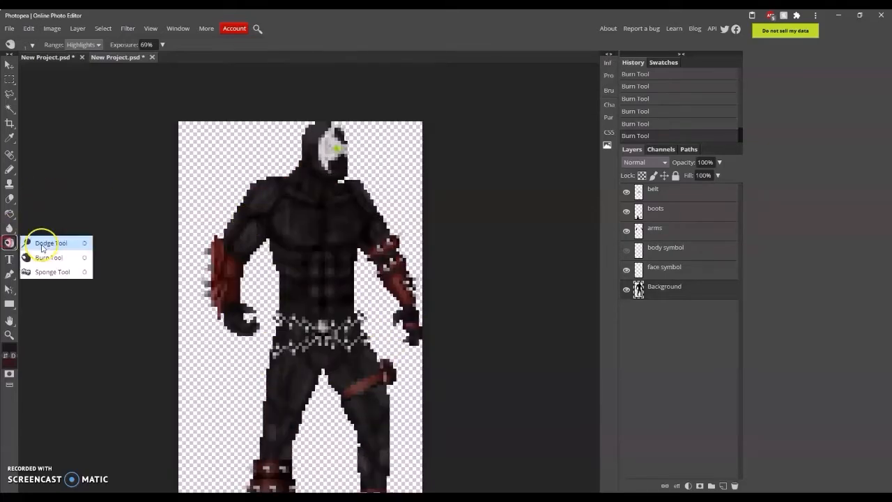
pyautogui.click(46, 242)
pyautogui.click(29, 45)
pyautogui.click(91, 108)
pyautogui.click(84, 45)
pyautogui.click(81, 55)
pyautogui.moveTo(243, 202); pyautogui.dragTo(302, 220)
pyautogui.click(341, 222)
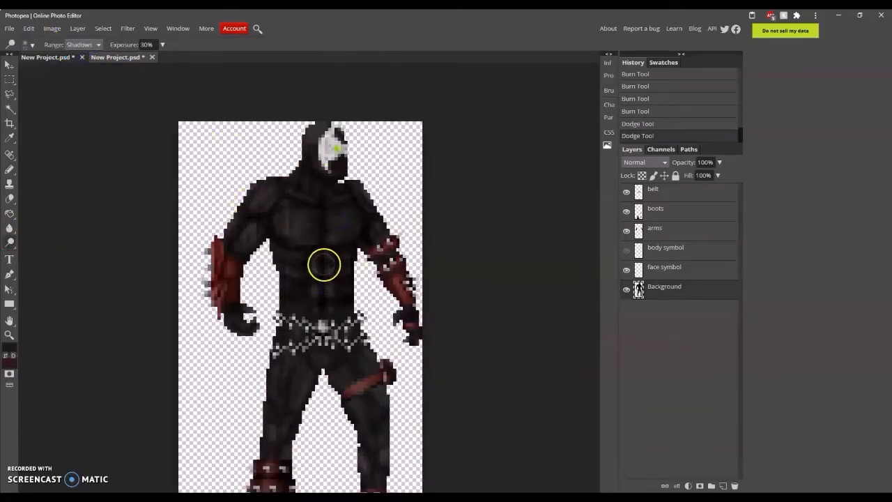
pyautogui.click(324, 264)
pyautogui.click(301, 223)
pyautogui.click(341, 214)
# Step: Dodge both shoulders and upper arms, the hood, the groin and the thighs with the same soft brush
pyautogui.click(258, 194)
pyautogui.click(247, 236)
pyautogui.click(382, 235)
pyautogui.click(368, 190)
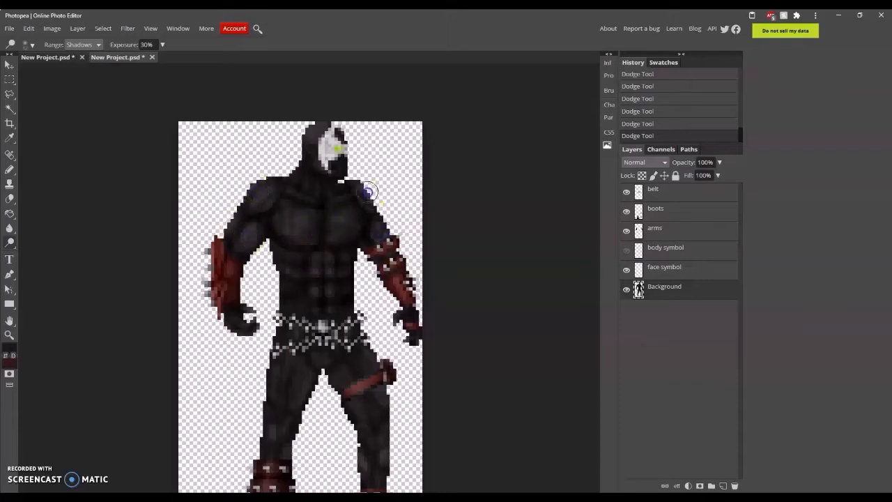
pyautogui.click(317, 131)
pyautogui.click(324, 354)
pyautogui.moveTo(302, 378); pyautogui.dragTo(286, 381)
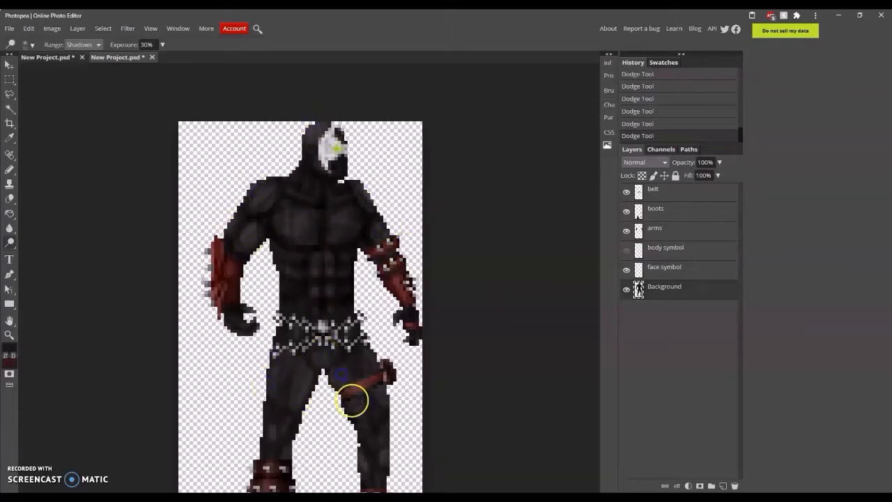
pyautogui.scroll(-3, 388, 358)
pyautogui.scroll(4, 264, 321)
# Step: Set up the Burn tool with an enlarged soft brush on the Shadows range
pyautogui.rightClick(6, 242)
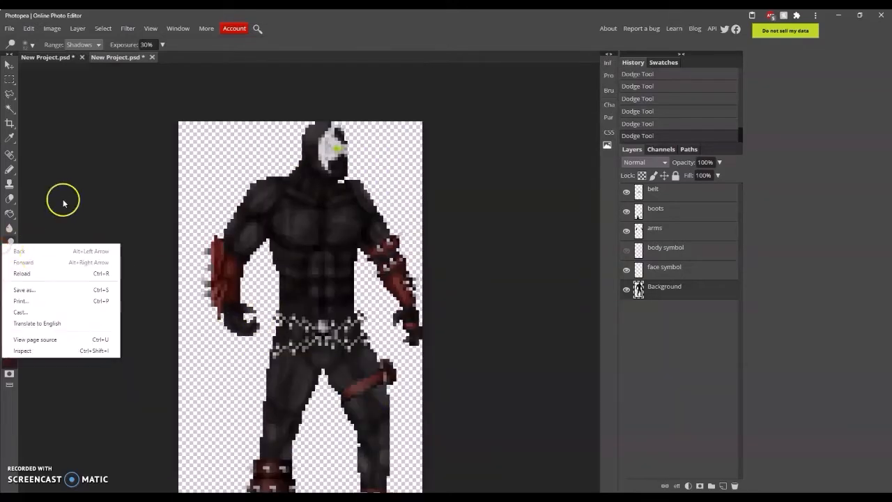
pyautogui.click(63, 202)
pyautogui.rightClick(9, 243)
pyautogui.click(37, 257)
pyautogui.click(28, 45)
pyautogui.click(110, 106)
pyautogui.moveTo(116, 63); pyautogui.dragTo(98, 75)
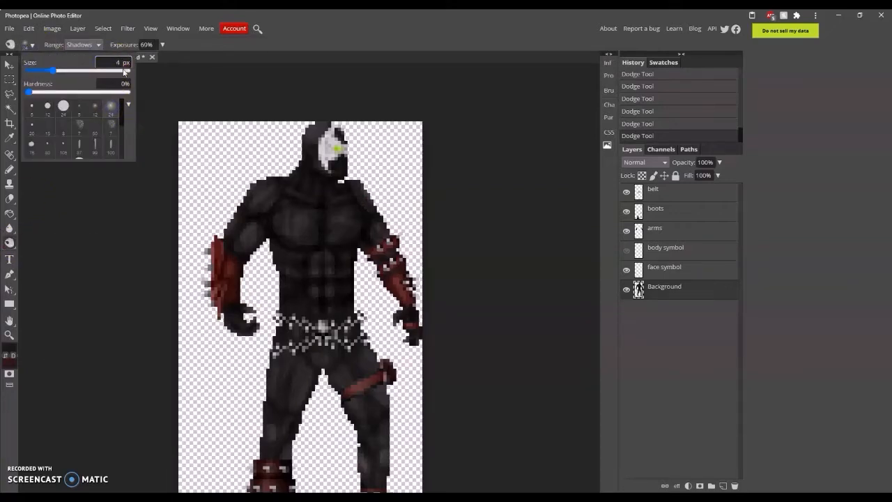
pyautogui.write('3')
pyautogui.click(127, 188)
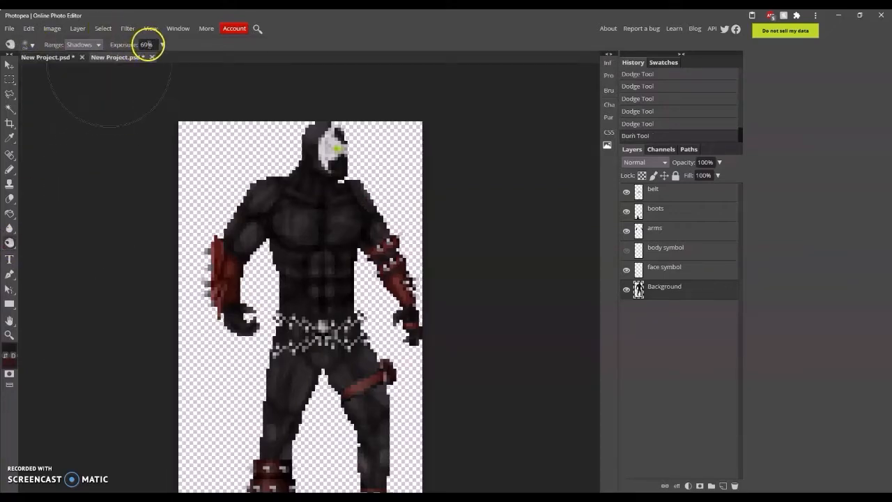
# Step: Set the burn exposure to 10%, try a broad stroke down the side of the body and undo the last stroke
pyautogui.moveTo(149, 44); pyautogui.dragTo(125, 75)
pyautogui.write('10')
pyautogui.click(70, 155)
pyautogui.moveTo(379, 174)
pyautogui.mouseDown()
pyautogui.moveTo(259, 299)
pyautogui.moveTo(386, 445)
pyautogui.mouseUp()
pyautogui.scroll(-3, 445, 330)
pyautogui.hotkey('ctrl', 'z')
# Step: Set the burn exposure to 3% and darken the suit with broad strokes over the legs, torso and shoulders
pyautogui.moveTo(149, 44); pyautogui.dragTo(119, 119)
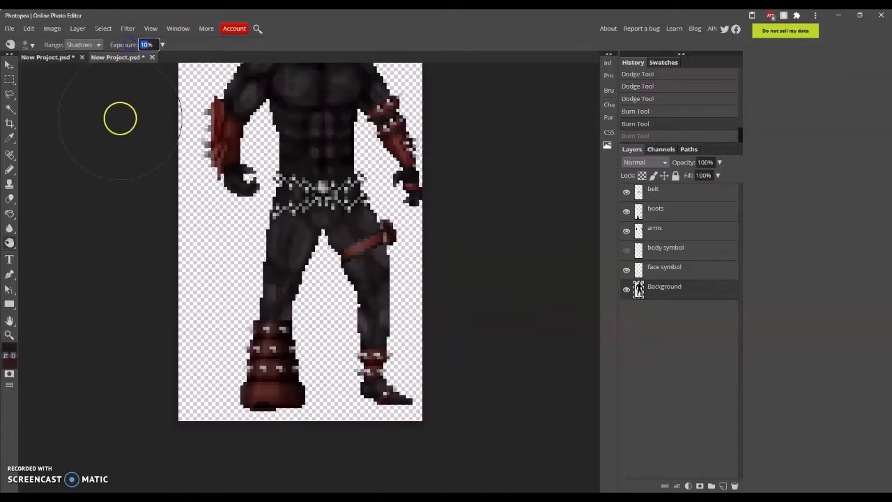
pyautogui.write('3')
pyautogui.click(121, 120)
pyautogui.moveTo(419, 311); pyautogui.dragTo(300, 252)
pyautogui.scroll(2, 353, 182)
pyautogui.moveTo(353, 183); pyautogui.dragTo(392, 126)
pyautogui.moveTo(283, 372)
pyautogui.mouseDown()
pyautogui.moveTo(369, 342)
pyautogui.moveTo(317, 418)
pyautogui.mouseUp()
pyautogui.scroll(-2, 425, 328)
pyautogui.scroll(2, 188, 322)
# Step: Examine the darkened sprite at actual pixel size and enlarged
pyautogui.click(12, 335)
pyautogui.click(87, 46)
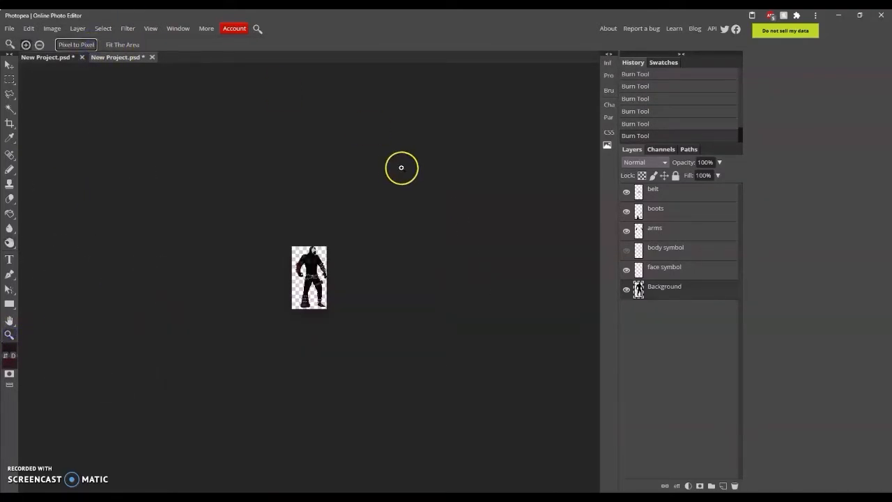
pyautogui.click(387, 241)
pyautogui.click(386, 241)
pyautogui.click(386, 241)
pyautogui.click(387, 241)
pyautogui.click(376, 241)
# Step: Preview lightness values of 10 and 3 in Hue/Saturation on the Background layer and discard the adjustment
pyautogui.click(11, 245)
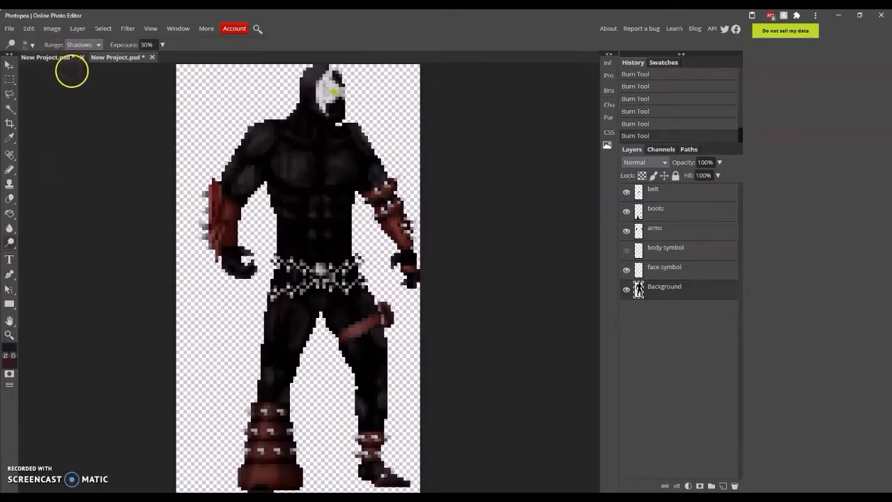
pyautogui.hotkey('ctrl', 'u')
pyautogui.click(208, 187)
pyautogui.write('10')
pyautogui.click(207, 160)
pyautogui.moveTo(206, 187); pyautogui.dragTo(227, 178)
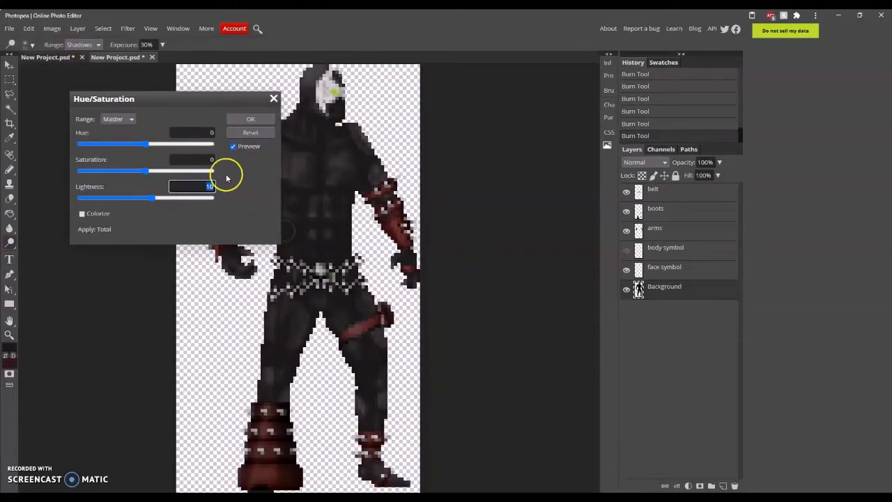
pyautogui.write('3')
pyautogui.click(207, 159)
pyautogui.click(207, 186)
pyautogui.click(206, 159)
pyautogui.click(273, 99)
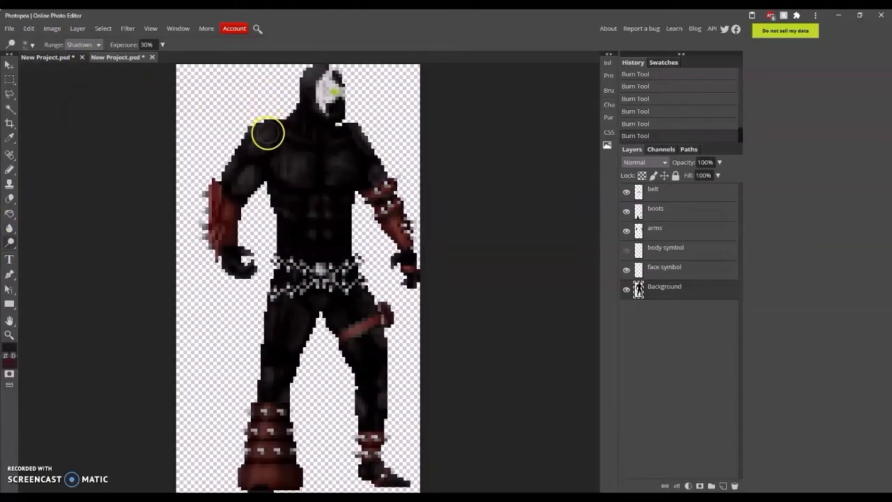
# Step: Try dodging highlights back onto the shoulders, arms, chest, abdomen and both legs at 30% exposure
pyautogui.moveTo(267, 134); pyautogui.dragTo(258, 159)
pyautogui.moveTo(361, 145); pyautogui.dragTo(379, 160)
pyautogui.moveTo(316, 154); pyautogui.dragTo(319, 169)
pyautogui.moveTo(332, 208); pyautogui.dragTo(330, 241)
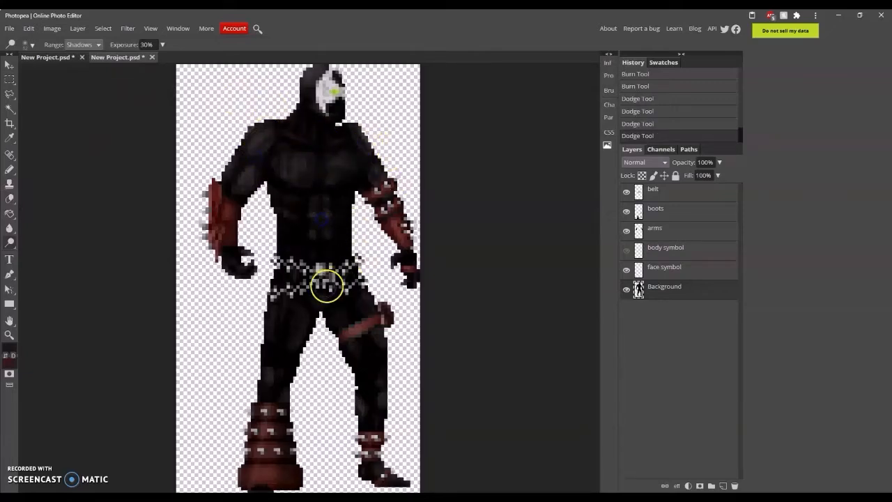
pyautogui.moveTo(284, 328); pyautogui.dragTo(269, 370)
pyautogui.moveTo(354, 343)
pyautogui.mouseDown()
pyautogui.moveTo(372, 361)
pyautogui.moveTo(372, 407)
pyautogui.mouseUp()
pyautogui.scroll(-1, 385, 404)
pyautogui.scroll(2, 385, 404)
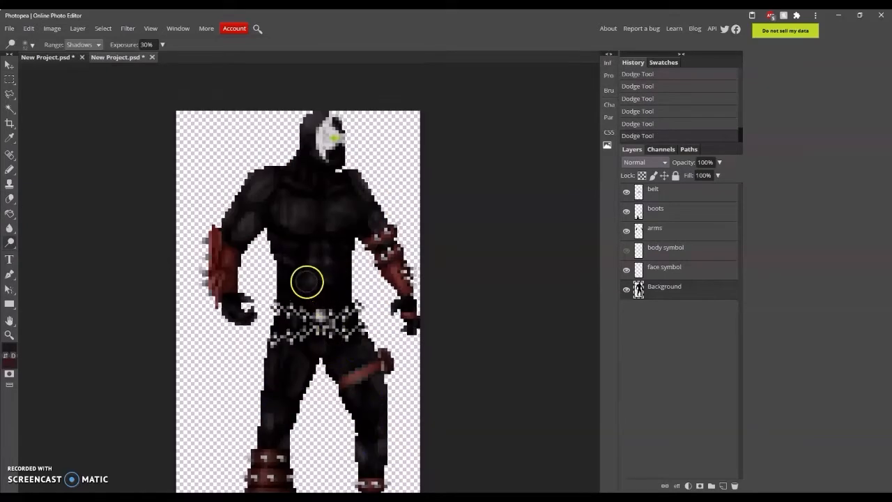
# Step: Undo the latest series of dodge strokes on the suit
pyautogui.hotkey('ctrl', 'z')
pyautogui.hotkey('ctrl', 'z')
pyautogui.hotkey('ctrl', 'z')
pyautogui.hotkey('ctrl', 'z')
pyautogui.hotkey('ctrl', 'z')
pyautogui.hotkey('ctrl', 'z')
pyautogui.hotkey('ctrl', 'z')
pyautogui.hotkey('ctrl', 'z')
pyautogui.hotkey('ctrl', 'z')
pyautogui.hotkey('ctrl', 'z')
pyautogui.hotkey('ctrl', 'z')
pyautogui.hotkey('ctrl', 'z')
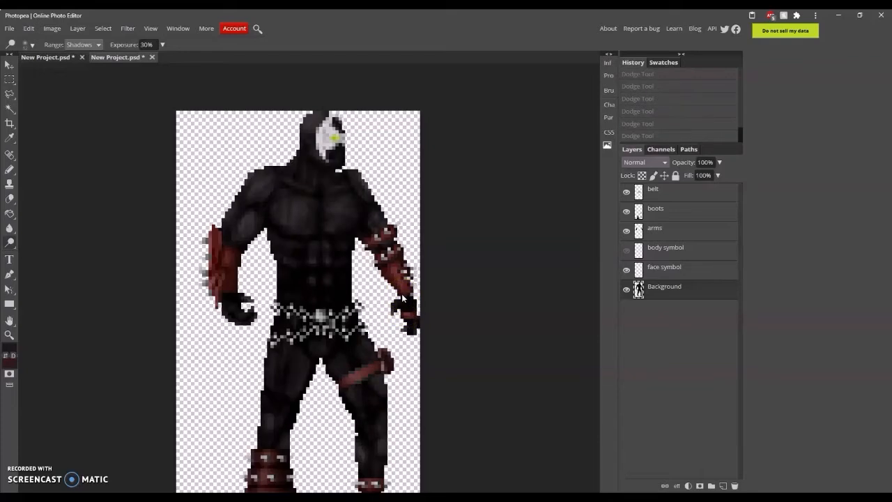
# Step: Burn the mask, shoulder and chest with broad, faint strokes at 2% exposure on the Shadows range
pyautogui.rightClick(13, 241)
pyautogui.click(41, 256)
pyautogui.click(144, 45)
pyautogui.moveTo(328, 131); pyautogui.dragTo(319, 159)
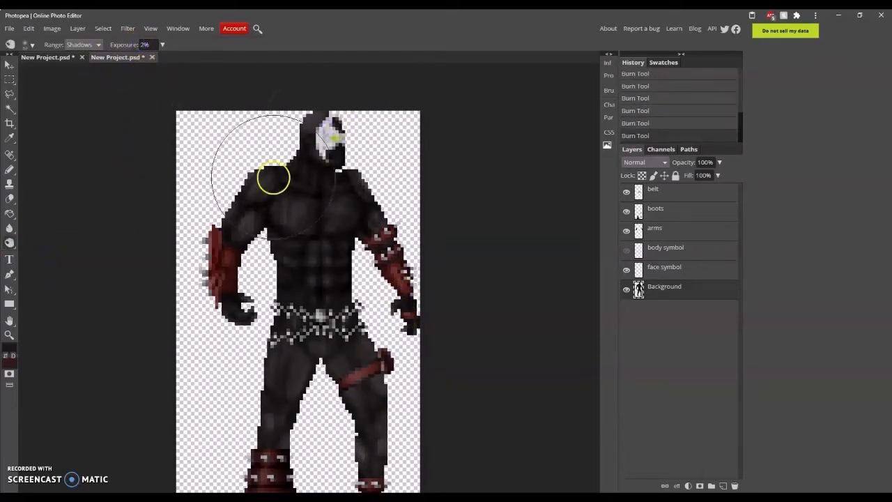
pyautogui.moveTo(273, 177); pyautogui.dragTo(252, 192)
pyautogui.moveTo(302, 208)
pyautogui.mouseDown()
pyautogui.moveTo(342, 212)
pyautogui.moveTo(345, 247)
pyautogui.mouseUp()
# Step: Burn both legs from the waist down to the shins with the same broad 2% brush
pyautogui.scroll(-1, 320, 285)
pyautogui.moveTo(307, 300); pyautogui.dragTo(280, 378)
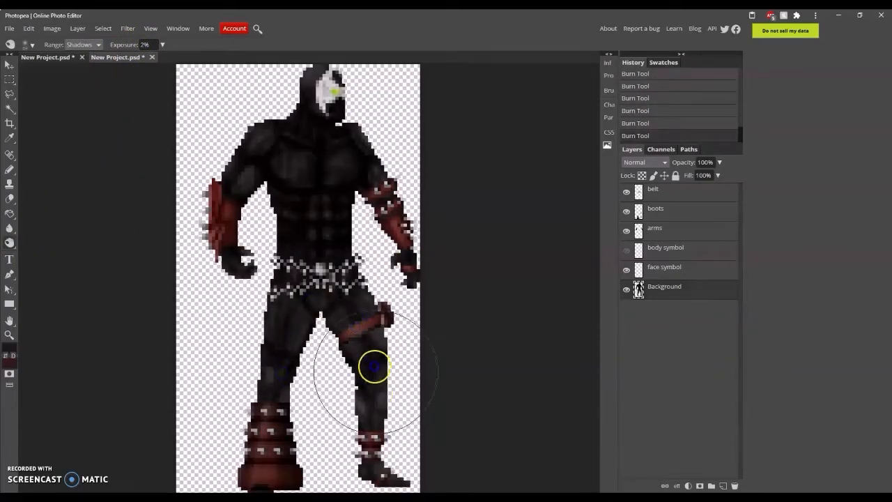
pyautogui.moveTo(374, 367); pyautogui.dragTo(366, 416)
pyautogui.scroll(-3, 366, 415)
pyautogui.scroll(3, 370, 282)
pyautogui.scroll(1, 315, 305)
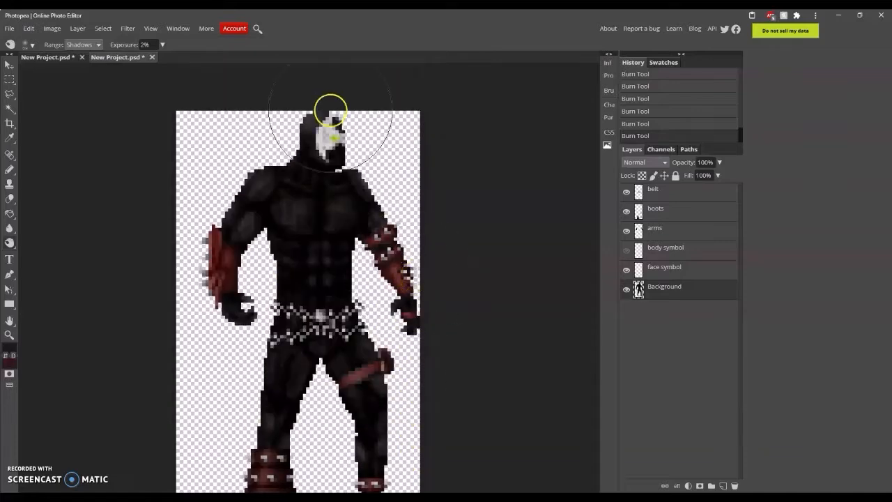
# Step: Burn fine muscle lines on the chest, abdomen and thighs with the range set to Highlights and 50% exposure
pyautogui.click(83, 44)
pyautogui.click(84, 72)
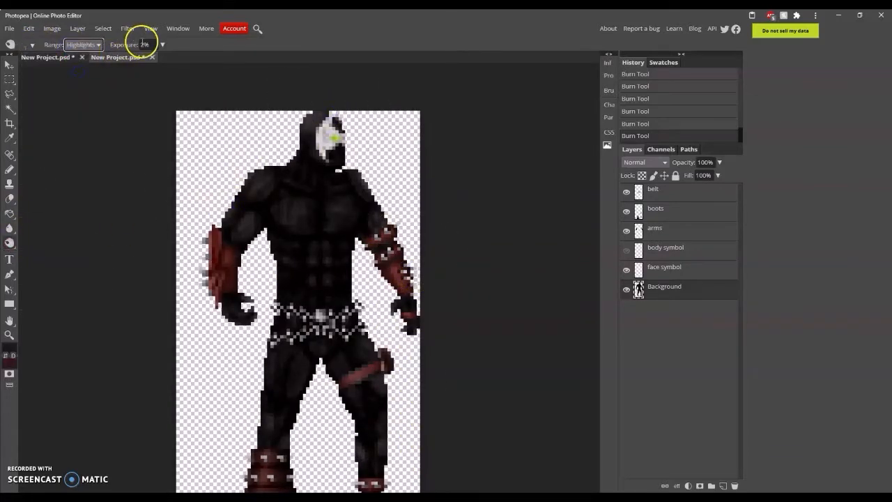
pyautogui.moveTo(148, 44); pyautogui.dragTo(110, 97)
pyautogui.write('50')
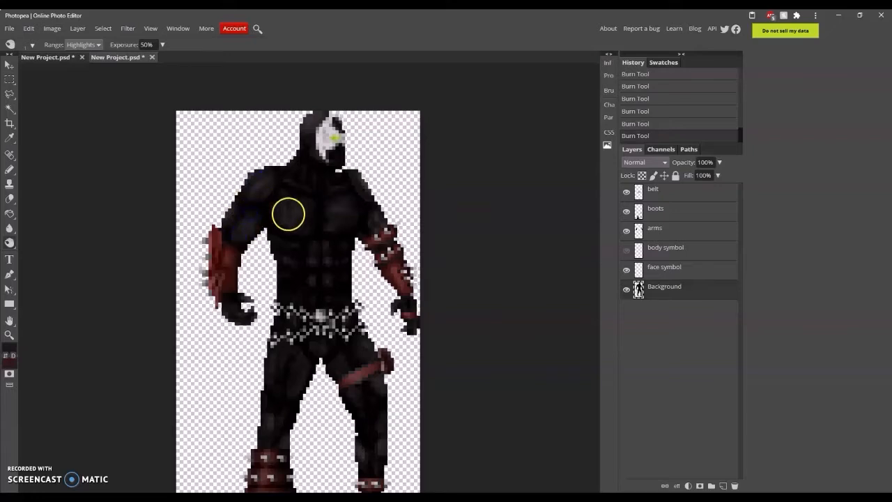
pyautogui.moveTo(289, 213)
pyautogui.mouseDown()
pyautogui.moveTo(314, 235)
pyautogui.moveTo(317, 210)
pyautogui.mouseUp()
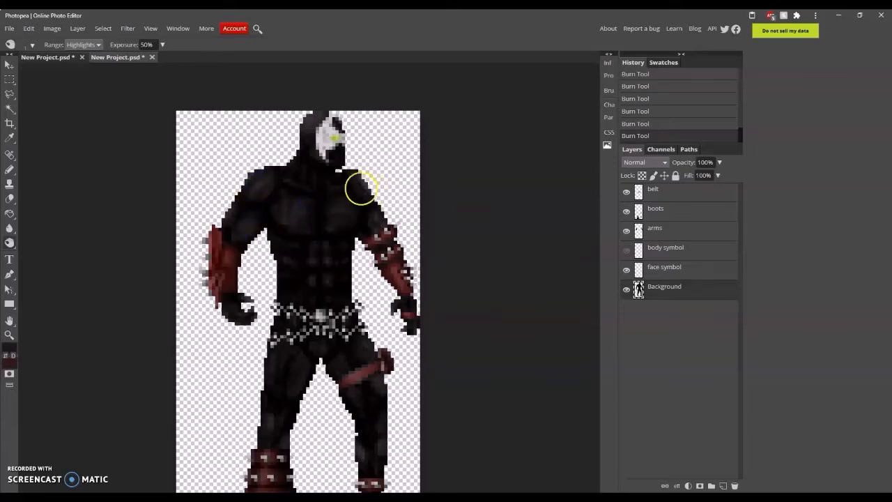
pyautogui.scroll(-1, 341, 282)
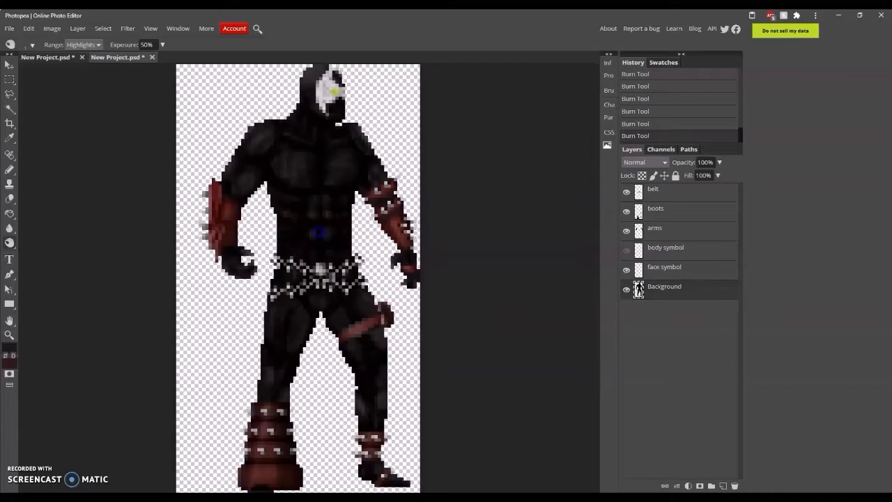
pyautogui.scroll(-1, 360, 305)
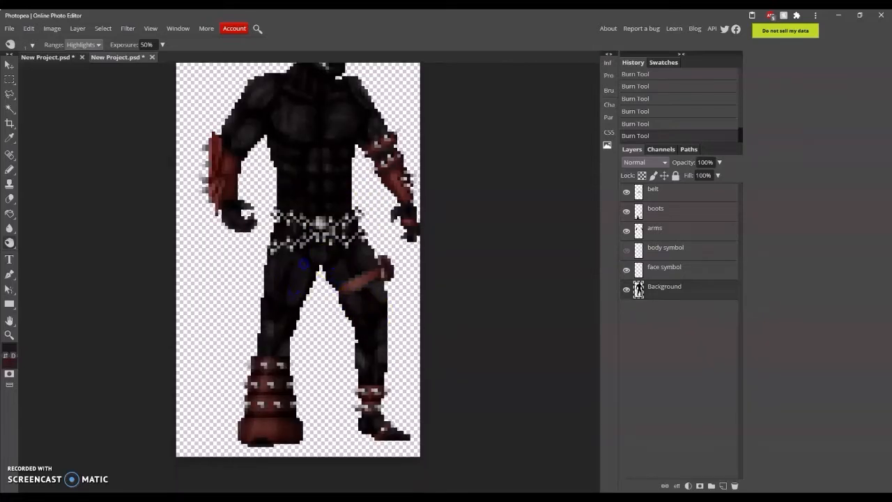
# Step: Set the burn range to Shadows with 5% exposure and darken fine lines on the thighs and lower torso
pyautogui.click(84, 45)
pyautogui.click(83, 57)
pyautogui.click(148, 46)
pyautogui.write('5')
pyautogui.click(86, 189)
pyautogui.moveTo(288, 256); pyautogui.dragTo(297, 296)
pyautogui.scroll(-3, 328, 318)
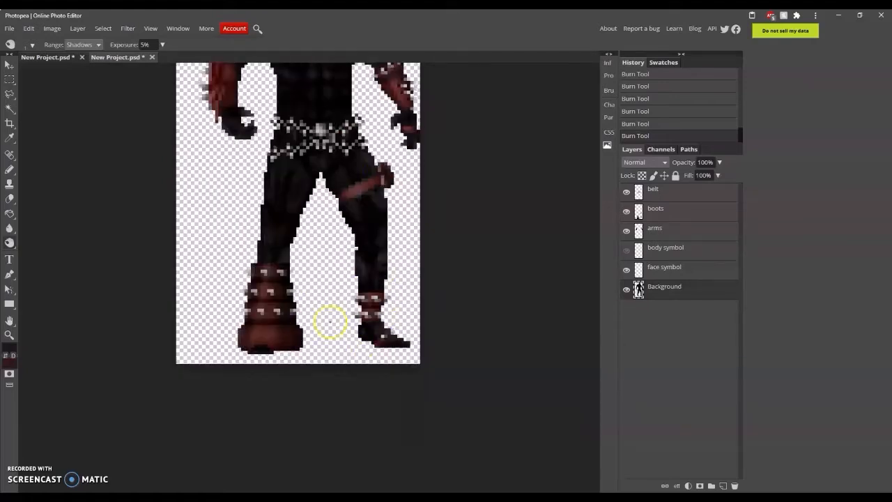
pyautogui.scroll(8, 342, 279)
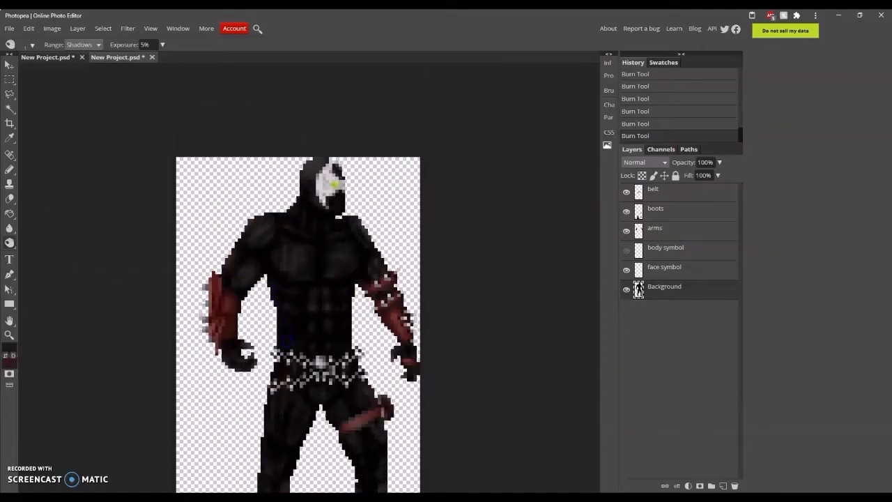
# Step: Dodge a thin rim light along the outer edge of the torso, hip and leg with a fine brush
pyautogui.rightClick(9, 242)
pyautogui.click(41, 241)
pyautogui.click(32, 45)
pyautogui.click(92, 46)
pyautogui.click(268, 281)
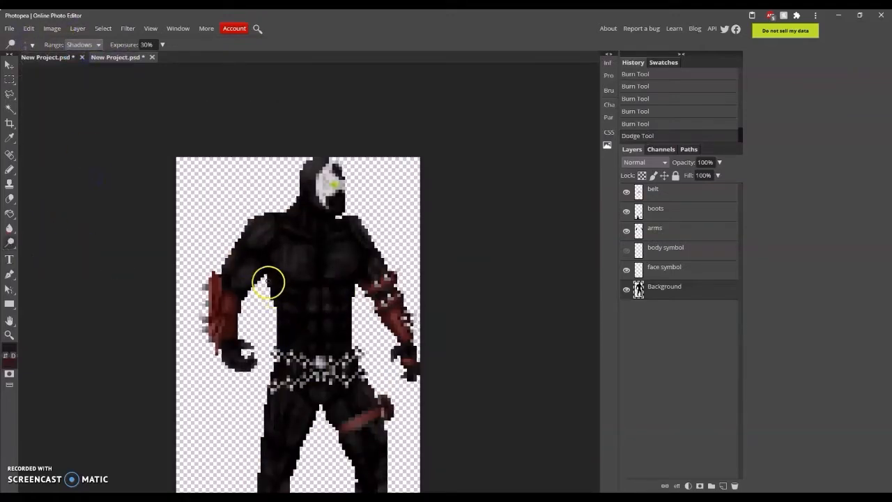
pyautogui.click(269, 276)
pyautogui.moveTo(272, 304); pyautogui.dragTo(273, 315)
pyautogui.moveTo(274, 320); pyautogui.dragTo(272, 347)
pyautogui.scroll(-1, 272, 348)
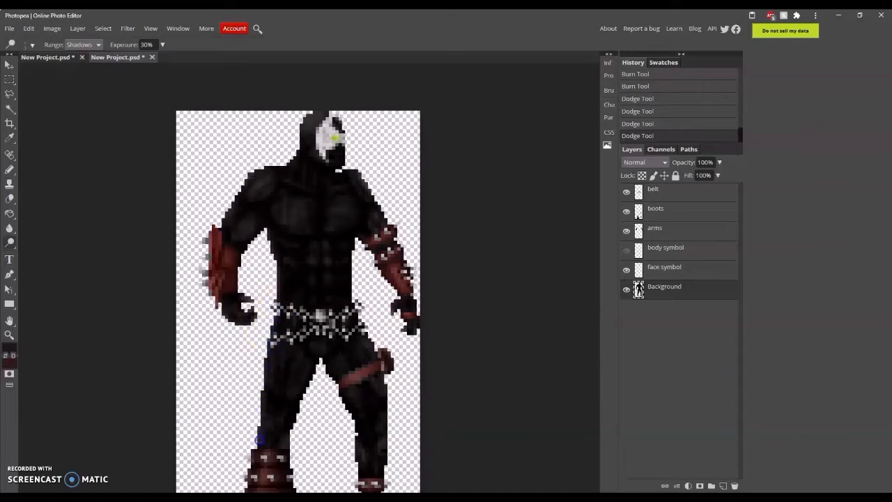
pyautogui.moveTo(259, 440); pyautogui.dragTo(272, 280)
# Step: Choose a larger soft dodge brush, set its exposure to 10% and lightly brighten the leg and chest
pyautogui.click(32, 45)
pyautogui.click(44, 74)
pyautogui.click(262, 418)
pyautogui.click(144, 45)
pyautogui.write('10')
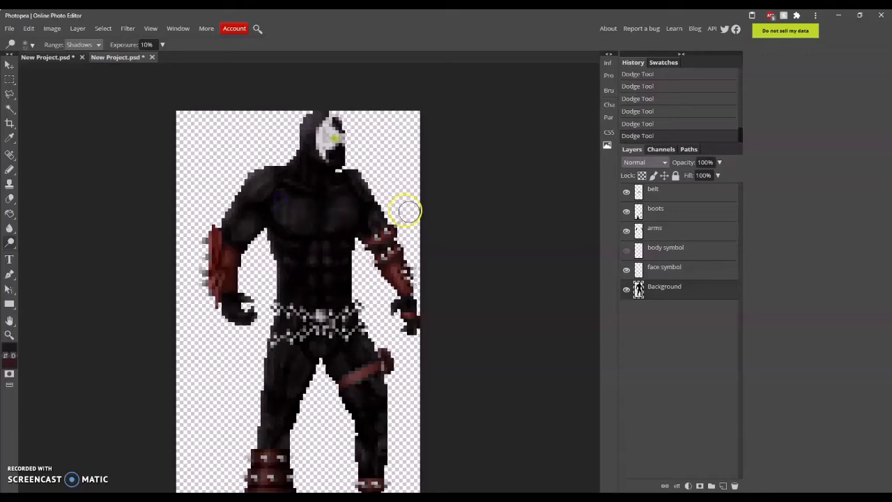
pyautogui.scroll(-2, 357, 304)
pyautogui.click(9, 335)
pyautogui.click(82, 45)
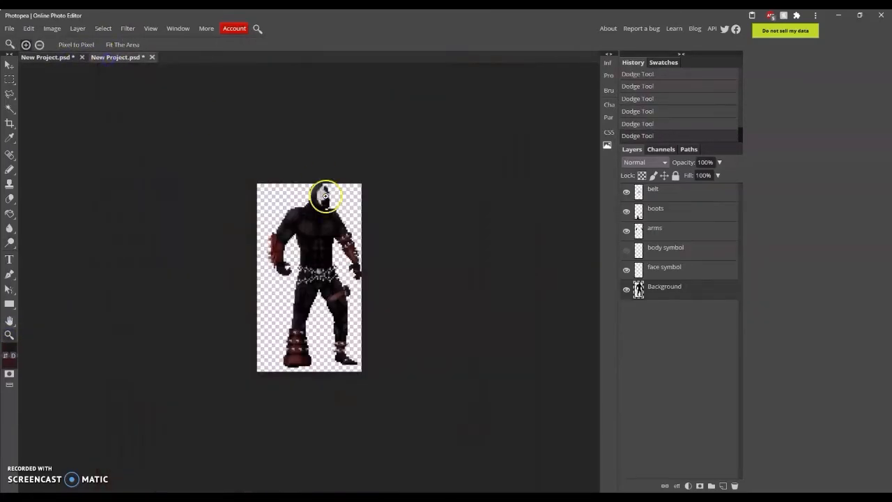
pyautogui.hotkey('ctrl', 'l')
pyautogui.moveTo(134, 178); pyautogui.dragTo(119, 178)
pyautogui.moveTo(190, 178); pyautogui.dragTo(117, 178)
pyautogui.moveTo(79, 178)
pyautogui.mouseDown()
pyautogui.moveTo(149, 178)
pyautogui.moveTo(81, 179)
pyautogui.moveTo(101, 178)
pyautogui.moveTo(91, 179)
pyautogui.mouseUp()
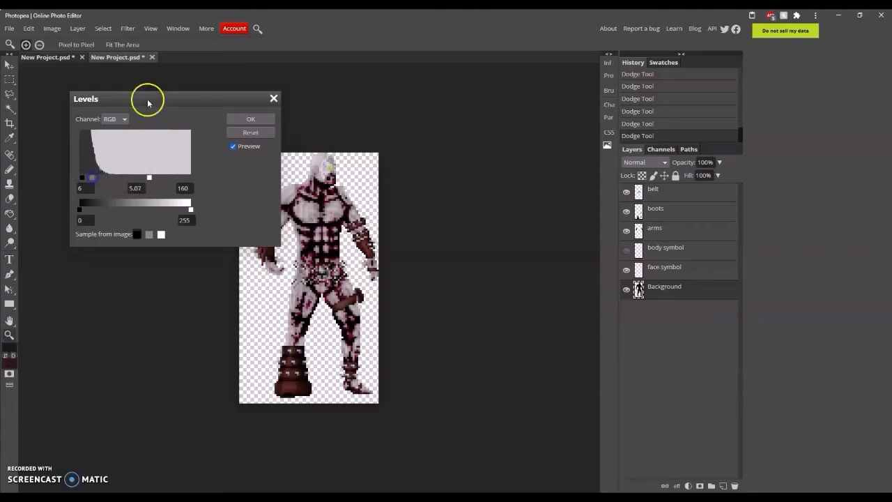
pyautogui.moveTo(149, 103); pyautogui.dragTo(507, 218)
pyautogui.moveTo(507, 295); pyautogui.dragTo(561, 296)
pyautogui.moveTo(456, 295); pyautogui.dragTo(477, 295)
pyautogui.moveTo(440, 296); pyautogui.dragTo(520, 296)
pyautogui.moveTo(448, 296); pyautogui.dragTo(404, 293)
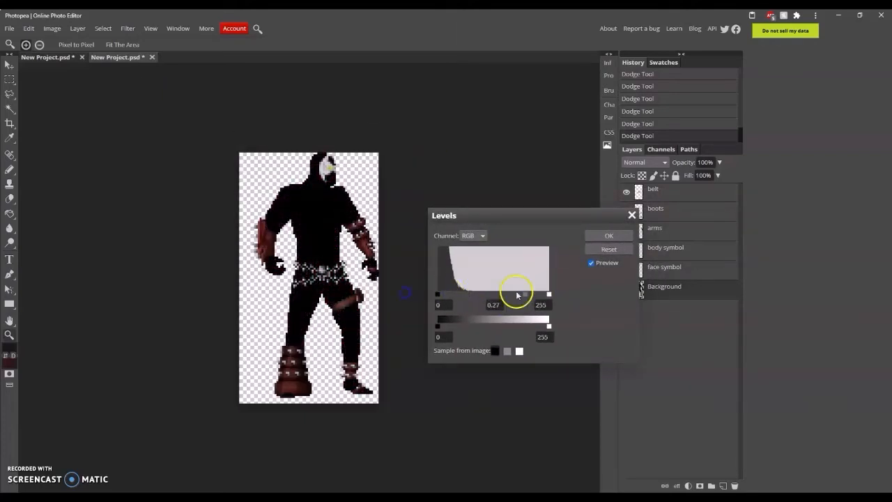
pyautogui.moveTo(518, 296)
pyautogui.mouseDown()
pyautogui.moveTo(466, 297)
pyautogui.moveTo(509, 296)
pyautogui.mouseUp()
pyautogui.click(635, 216)
# Step: Pick a dark foreground colour, set the Brush tool's opacity to 10% and paint lightly on the Background layer
pyautogui.click(306, 209)
pyautogui.click(293, 206)
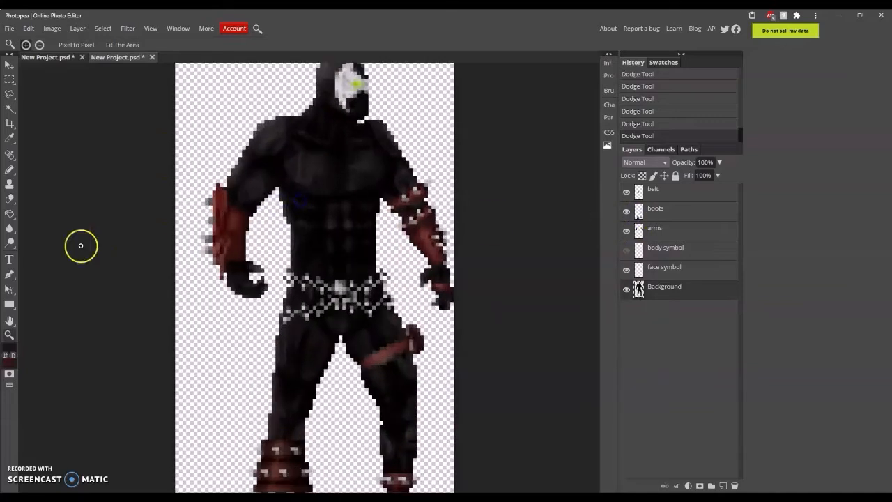
pyautogui.click(10, 243)
pyautogui.click(30, 45)
pyautogui.click(9, 353)
pyautogui.click(605, 408)
pyautogui.click(10, 169)
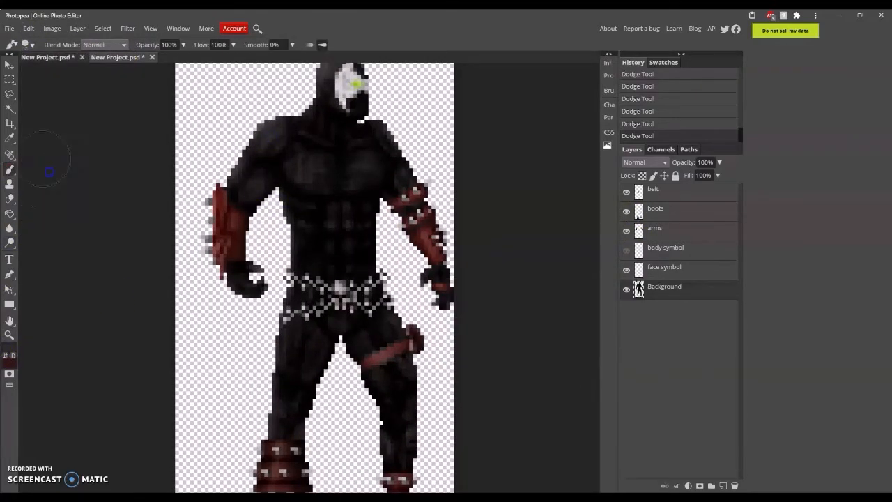
pyautogui.click(30, 46)
pyautogui.click(168, 44)
pyautogui.write('10')
pyautogui.click(106, 122)
# Step: Select the figure on the Background layer by subtracting the transparent area from a full selection, and adjust the selection around the thigh strap
pyautogui.click(10, 109)
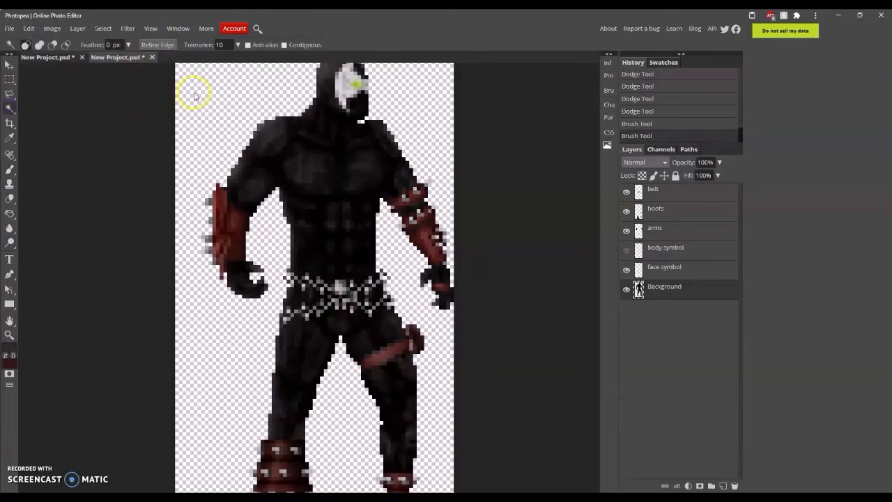
pyautogui.hotkey('ctrl', 'a')
pyautogui.keyDown('alt'); pyautogui.click(218, 103); pyautogui.keyUp('alt')
pyautogui.scroll(-4, 231, 121)
pyautogui.scroll(4, 231, 121)
pyautogui.press('m')
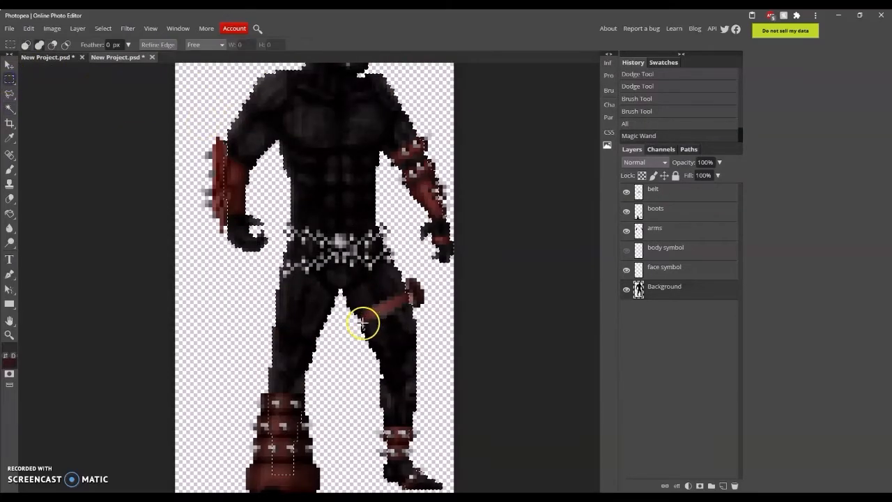
pyautogui.moveTo(365, 318); pyautogui.dragTo(428, 307)
# Step: Try shading the torso with the brush at 20% opacity, and undo the strokes
pyautogui.scroll(2, 428, 307)
pyautogui.click(9, 169)
pyautogui.click(168, 45)
pyautogui.write('30')
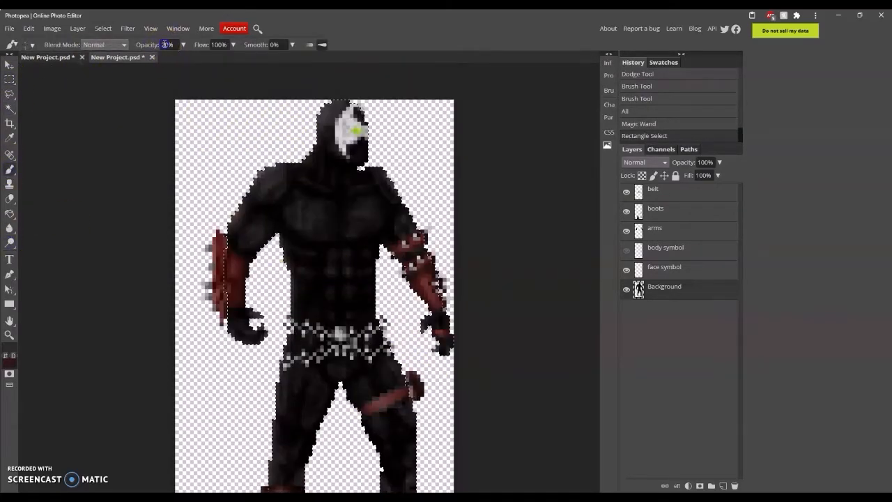
pyautogui.click(144, 122)
pyautogui.moveTo(319, 260)
pyautogui.mouseDown()
pyautogui.moveTo(303, 260)
pyautogui.moveTo(315, 302)
pyautogui.moveTo(312, 291)
pyautogui.mouseUp()
pyautogui.hotkey('ctrl', 'z')
pyautogui.hotkey('ctrl', 'z')
pyautogui.hotkey('ctrl', 'z')
# Step: Set the brush opacity to 10% and shade the shoulder, upper arm and chest with dark strokes, undoing the last one
pyautogui.click(167, 45)
pyautogui.write('10')
pyautogui.click(147, 91)
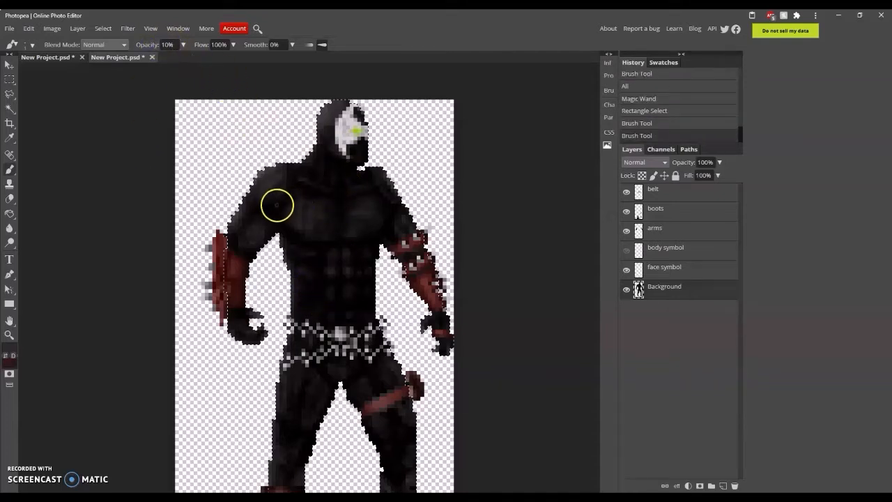
pyautogui.click(277, 208)
pyautogui.click(247, 216)
pyautogui.click(313, 201)
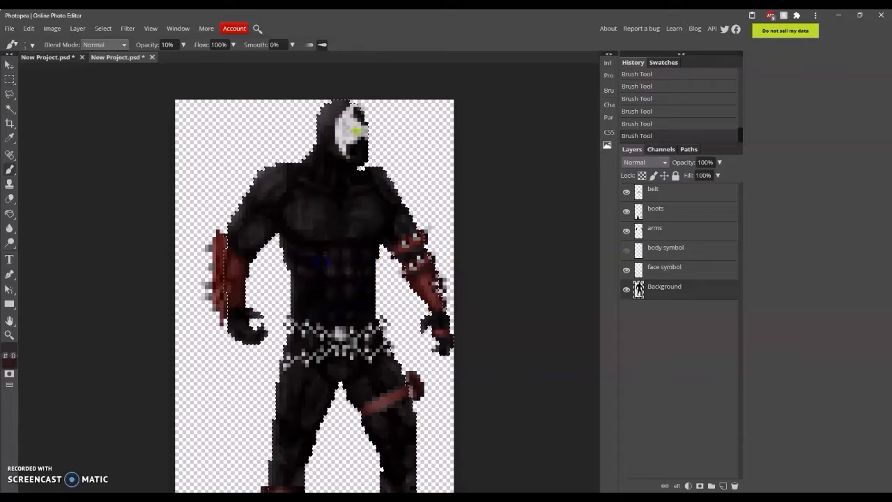
pyautogui.hotkey('ctrl', 'z')
# Step: Change the brush size and darken the lower chest, hips and legs with soft strokes
pyautogui.click(29, 45)
pyautogui.click(95, 202)
pyautogui.moveTo(337, 234); pyautogui.dragTo(308, 239)
pyautogui.scroll(-3, 394, 314)
pyautogui.moveTo(340, 340)
pyautogui.mouseDown()
pyautogui.moveTo(307, 357)
pyautogui.moveTo(292, 321)
pyautogui.mouseUp()
pyautogui.scroll(-1, 295, 338)
pyautogui.scroll(3, 328, 319)
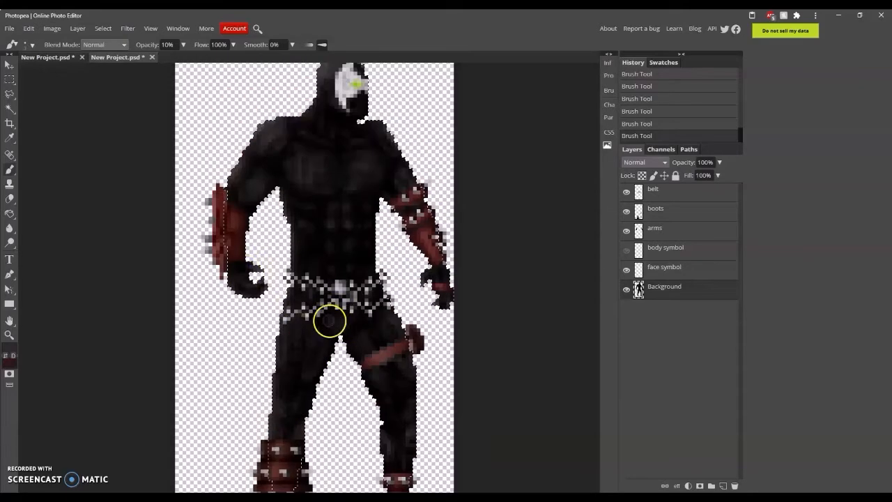
# Step: Deepen the dark shading on the abdomen, upper chest and mask with the 10% brush
pyautogui.scroll(1, 361, 264)
pyautogui.moveTo(361, 264)
pyautogui.mouseDown()
pyautogui.moveTo(325, 263)
pyautogui.moveTo(333, 279)
pyautogui.mouseUp()
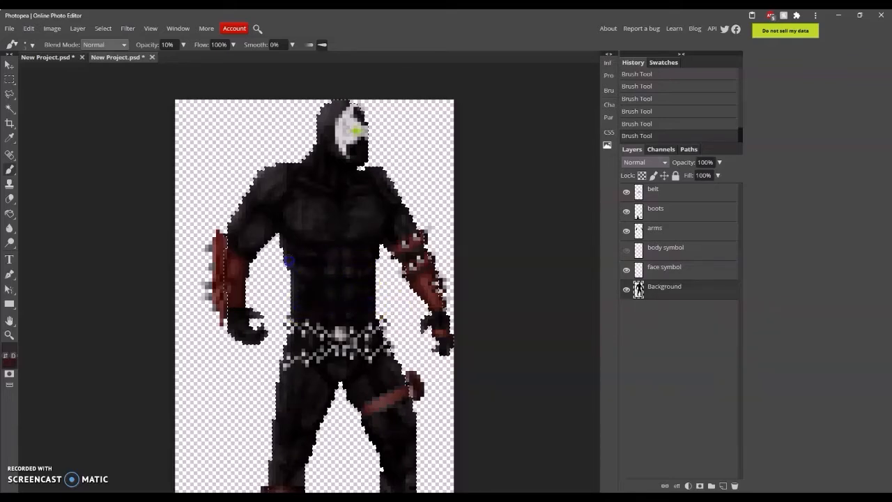
pyautogui.scroll(1, 306, 303)
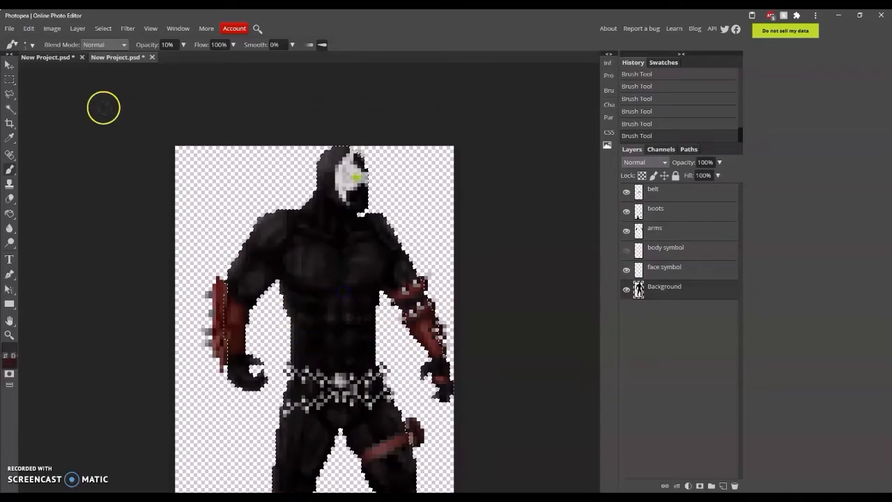
pyautogui.moveTo(317, 257); pyautogui.dragTo(313, 266)
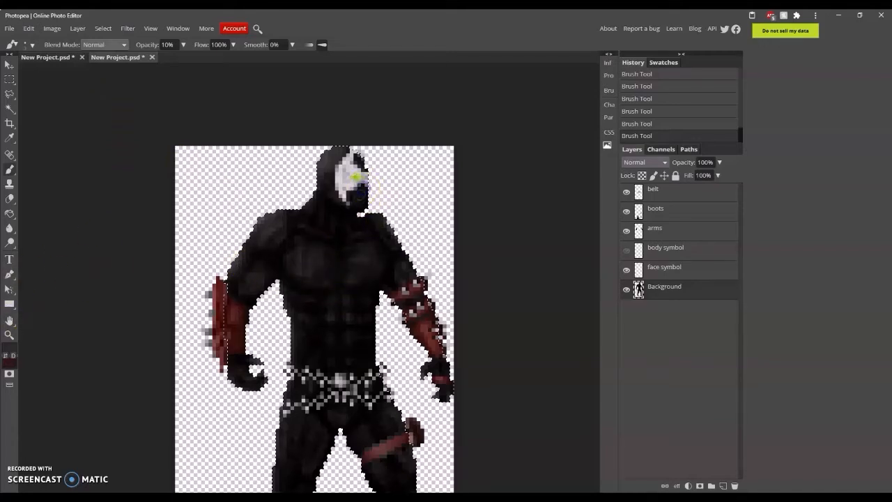
pyautogui.moveTo(353, 195); pyautogui.dragTo(340, 190)
pyautogui.scroll(-1, 395, 228)
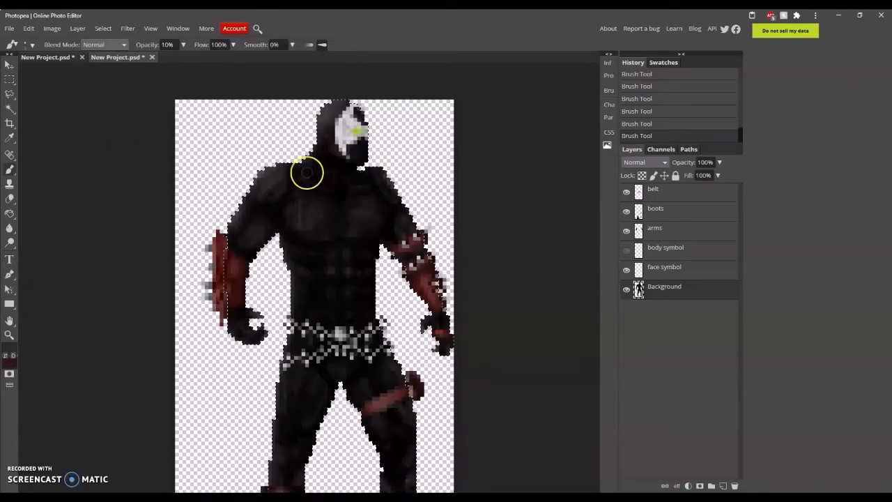
# Step: Deselect the figure and check the whole sprite at actual pixel size
pyautogui.scroll(-4, 450, 283)
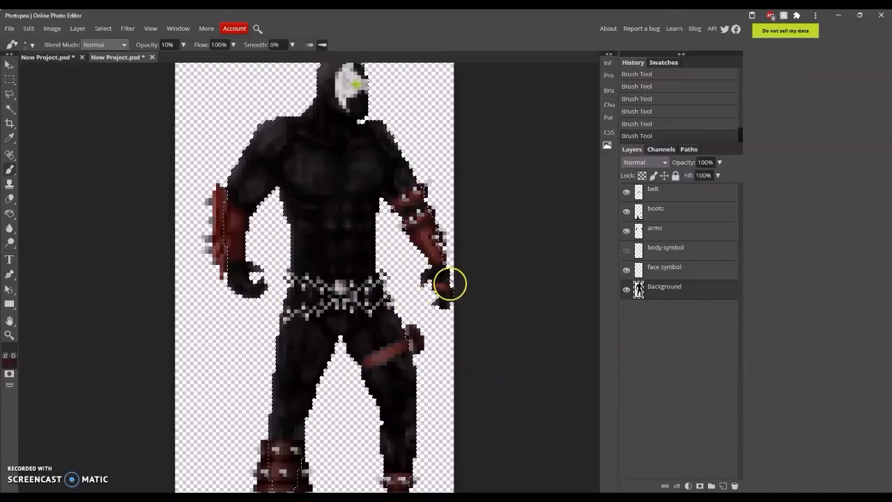
pyautogui.click(9, 80)
pyautogui.click(76, 189)
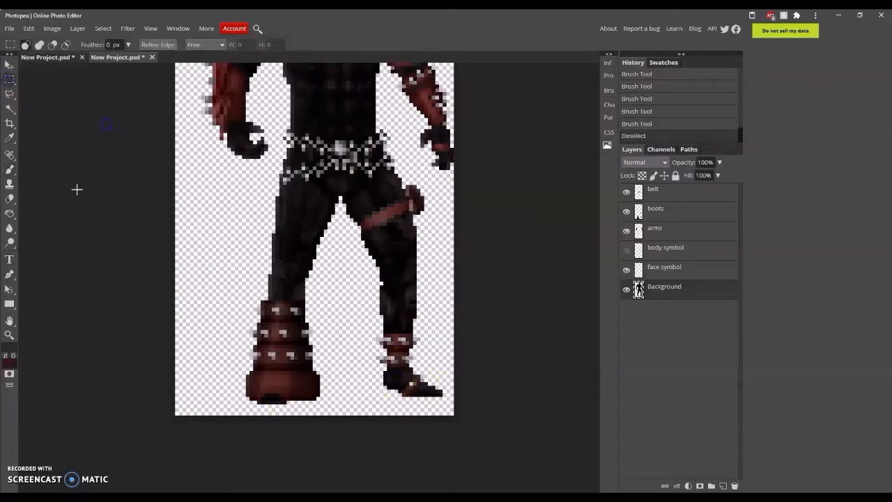
pyautogui.click(9, 335)
pyautogui.click(76, 45)
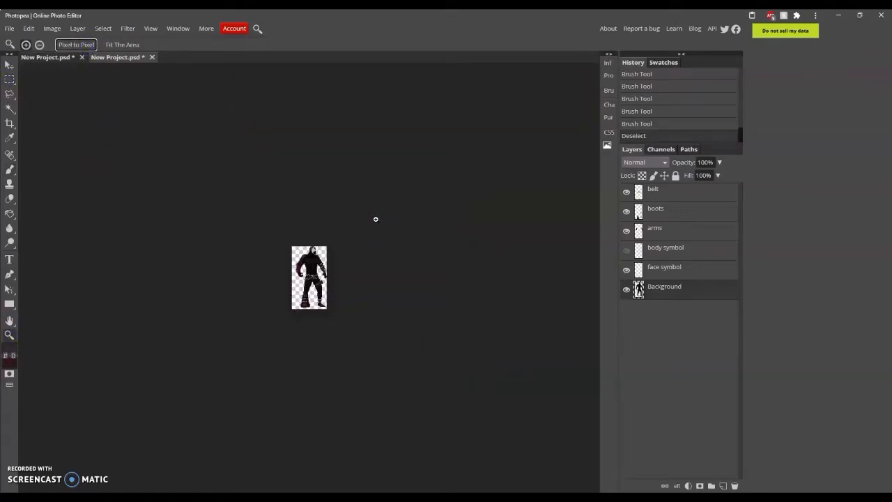
# Step: Fill in the outline between neck and far shoulder with dark pencil pixels and erase the stray ones
pyautogui.click(360, 135)
pyautogui.click(360, 135)
pyautogui.click(360, 135)
pyautogui.click(360, 135)
pyautogui.click(9, 361)
pyautogui.click(617, 407)
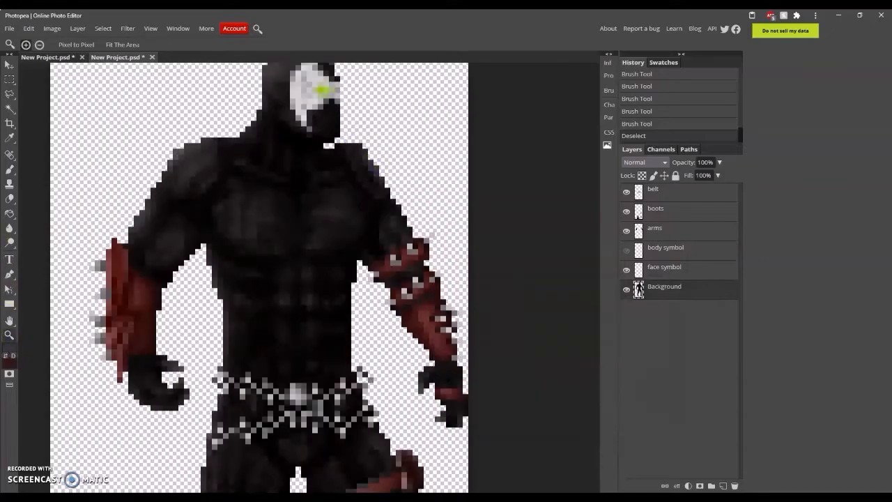
pyautogui.click(9, 169)
pyautogui.click(55, 187)
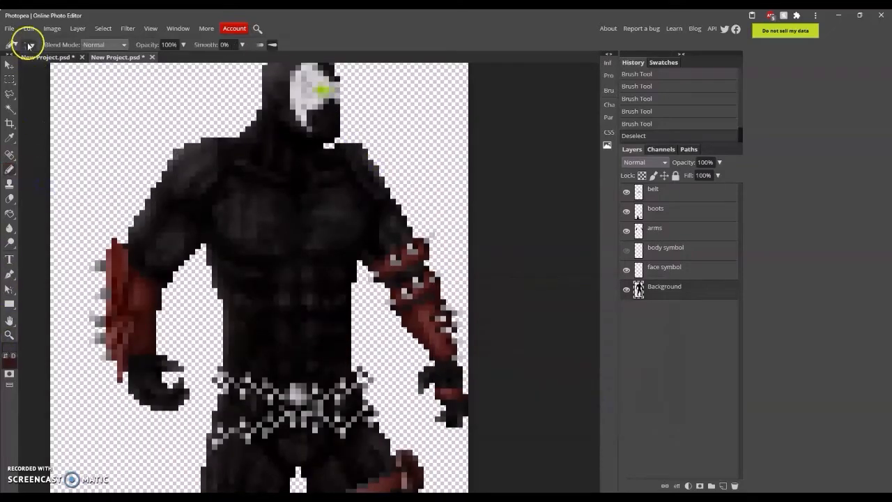
pyautogui.click(9, 198)
# Step: Set the pencil opacity to 30% and shade the upper arms and shoulder edges
pyautogui.click(10, 169)
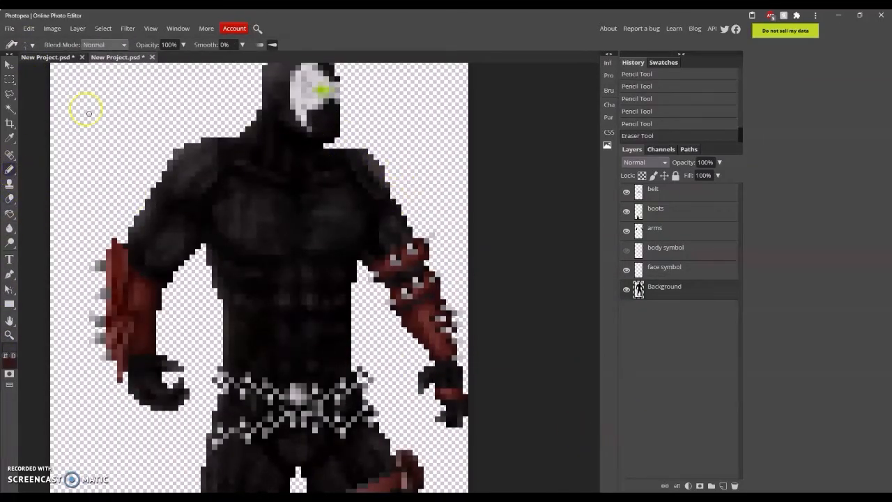
pyautogui.click(170, 45)
pyautogui.write('30')
pyautogui.click(376, 251)
pyautogui.click(380, 227)
pyautogui.scroll(1, 155, 259)
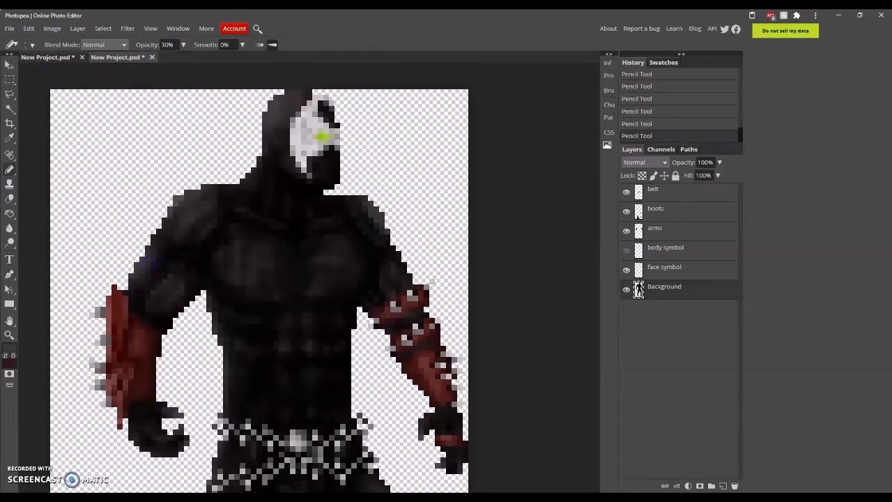
# Step: Choose a lighter grey, set the pencil opacity to 10% and draw faint highlights on the chest and collarbone
pyautogui.click(8, 349)
pyautogui.click(627, 409)
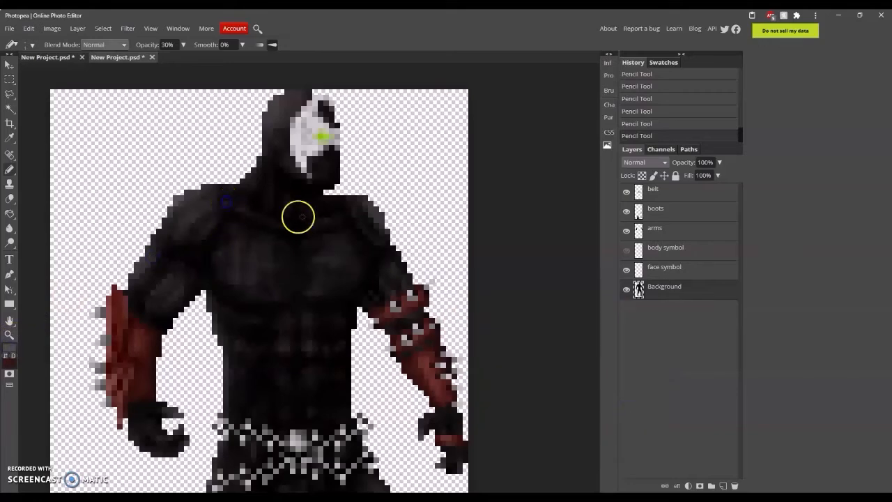
pyautogui.press('1')
pyautogui.scroll(2, 401, 282)
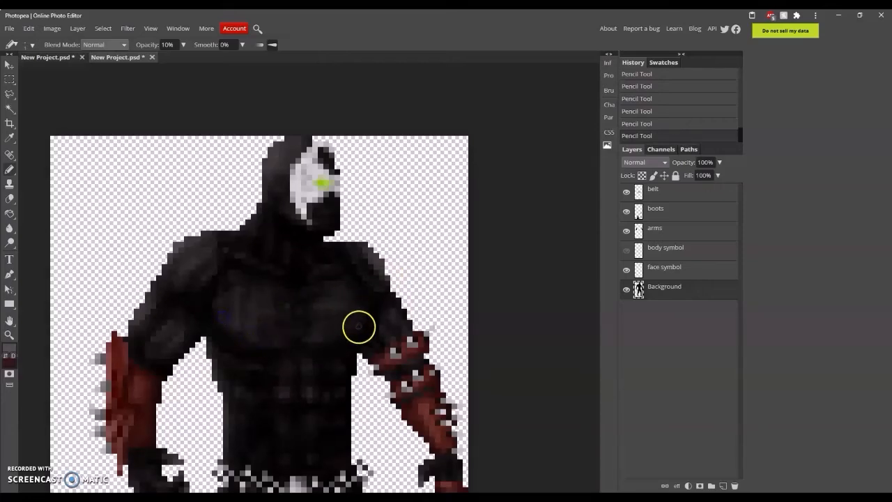
pyautogui.click(343, 292)
pyautogui.click(303, 287)
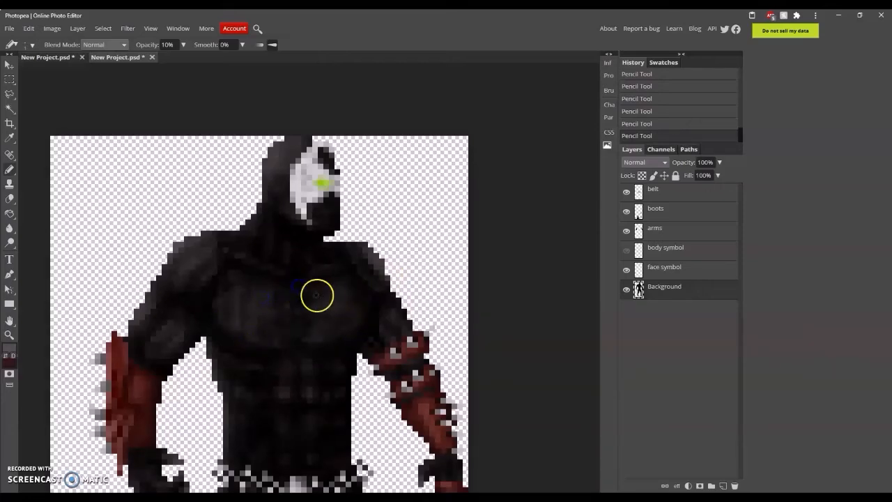
pyautogui.click(329, 262)
pyautogui.click(316, 247)
# Step: Add faint grey pencil highlights along the thighs and lower legs
pyautogui.scroll(-4, 310, 289)
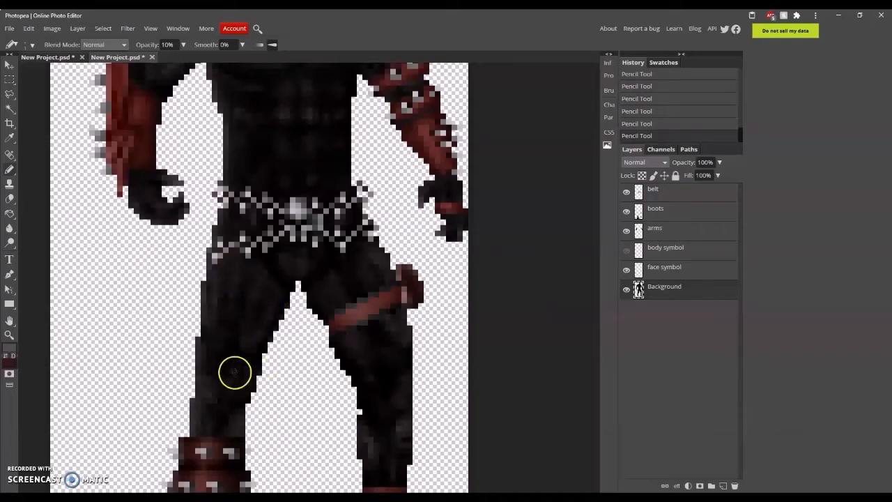
pyautogui.scroll(-1, 233, 385)
pyautogui.click(220, 389)
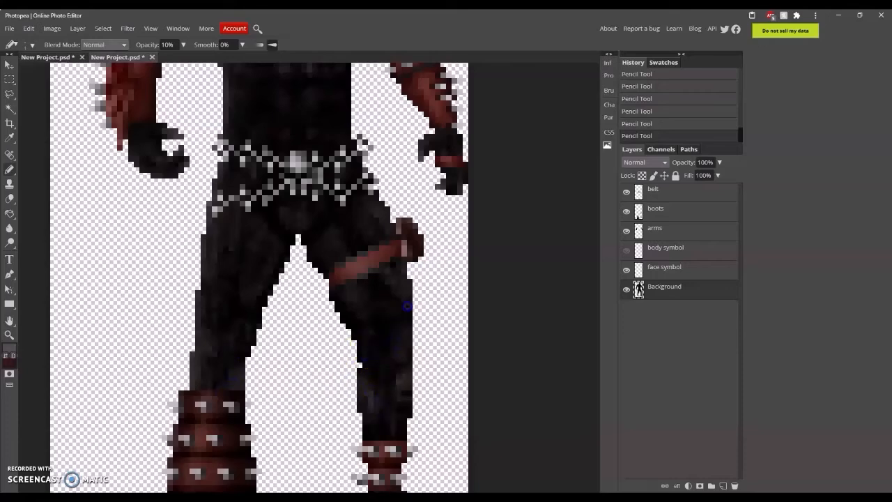
# Step: Pencil faint grey highlights on the hips, abdomen and chest, checking the sprite at actual pixel size
pyautogui.scroll(3, 377, 324)
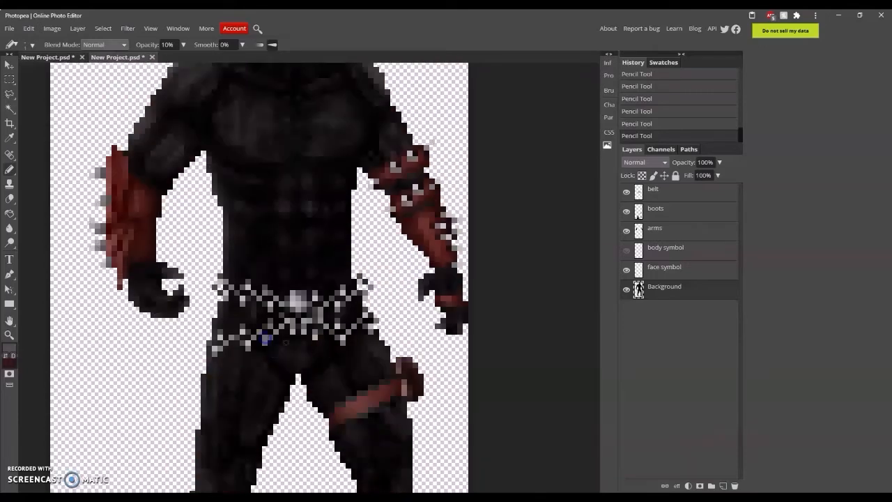
pyautogui.scroll(2, 315, 348)
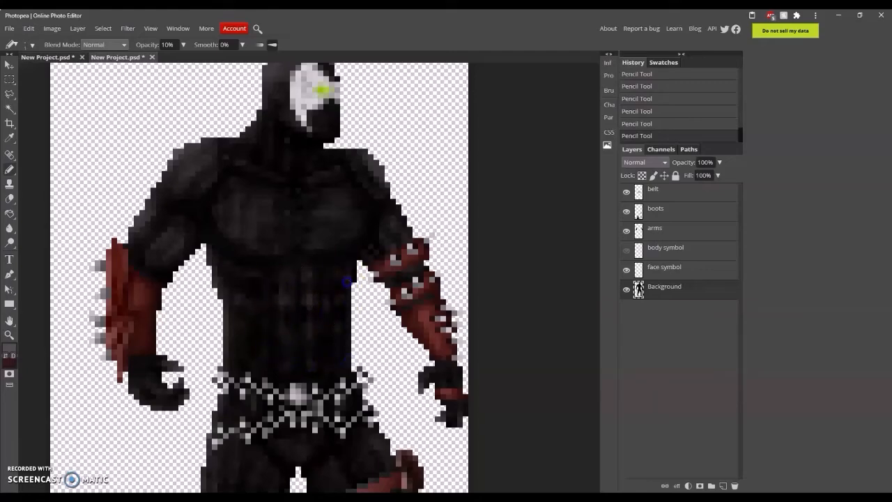
pyautogui.press('z')
pyautogui.click(76, 44)
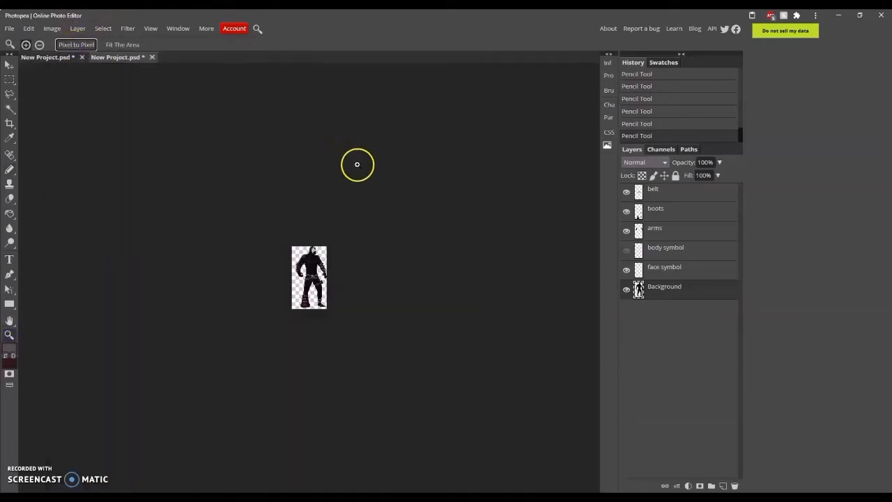
pyautogui.scroll(8, 359, 164)
pyautogui.click(9, 170)
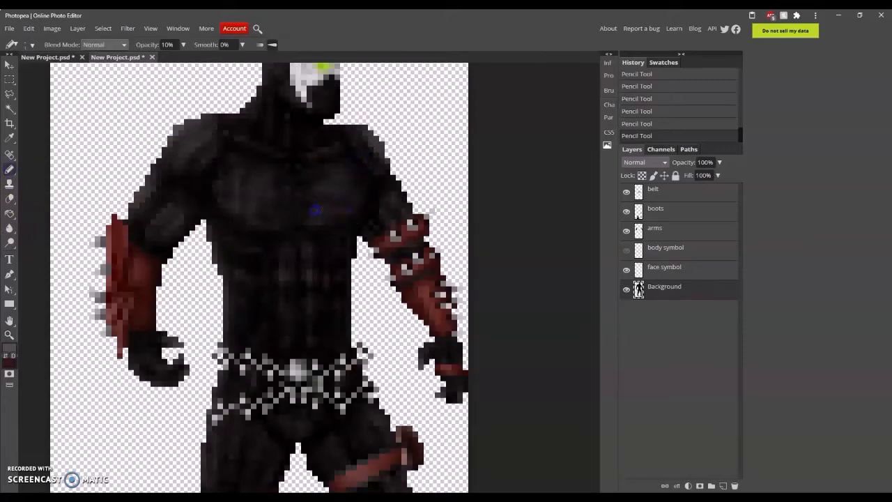
pyautogui.click(347, 193)
# Step: Switch to the Burn tool with the range set to Highlights and the exposure set to 1%
pyautogui.click(10, 242)
pyautogui.click(43, 258)
pyautogui.click(31, 45)
pyautogui.click(84, 45)
pyautogui.click(83, 74)
pyautogui.click(144, 45)
pyautogui.write('1')
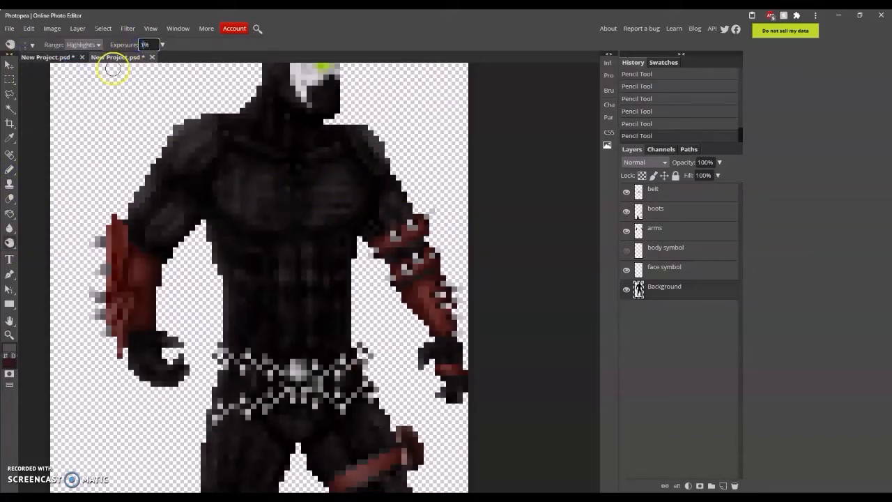
# Step: Set the exposure to 10% and burn the highlights on the figure's chest, abdomen, shoulders and upper arms
pyautogui.write('0')
pyautogui.click(287, 210)
pyautogui.click(298, 221)
pyautogui.click(356, 158)
pyautogui.click(213, 176)
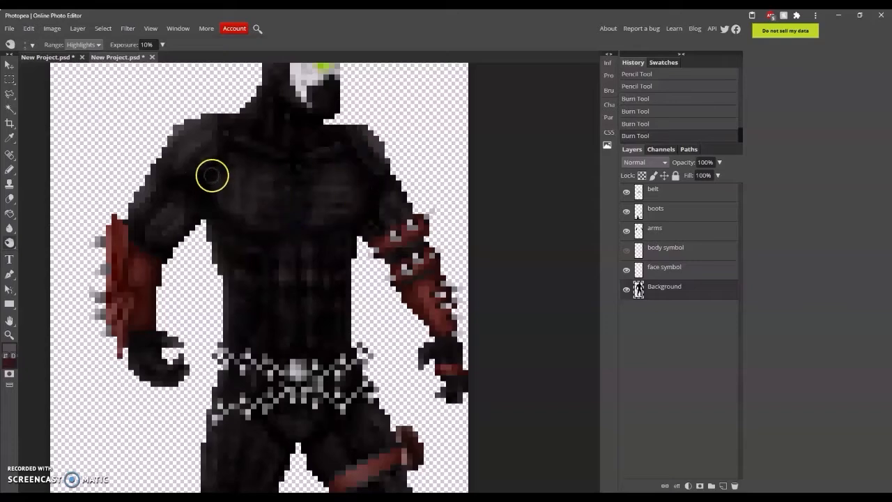
pyautogui.click(153, 201)
pyautogui.click(375, 159)
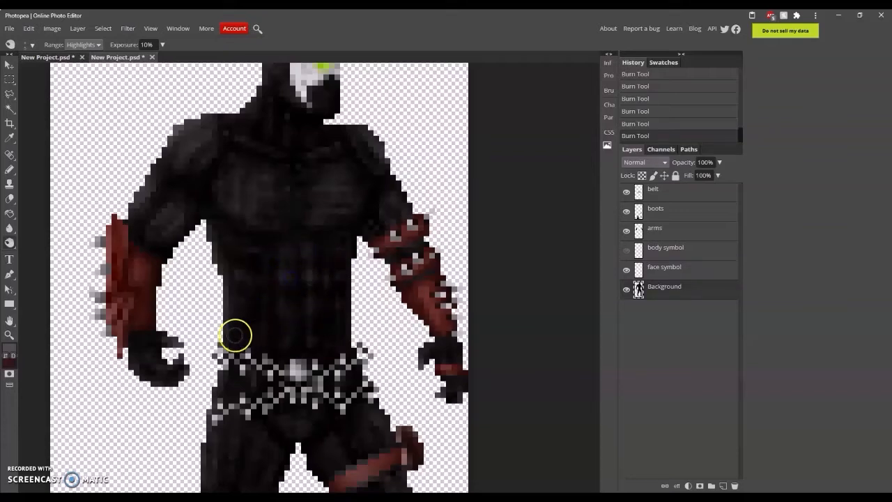
# Step: Switch the Burn tool's range to Midtones and darken the waist, crotch and legs
pyautogui.click(27, 46)
pyautogui.click(82, 45)
pyautogui.click(83, 67)
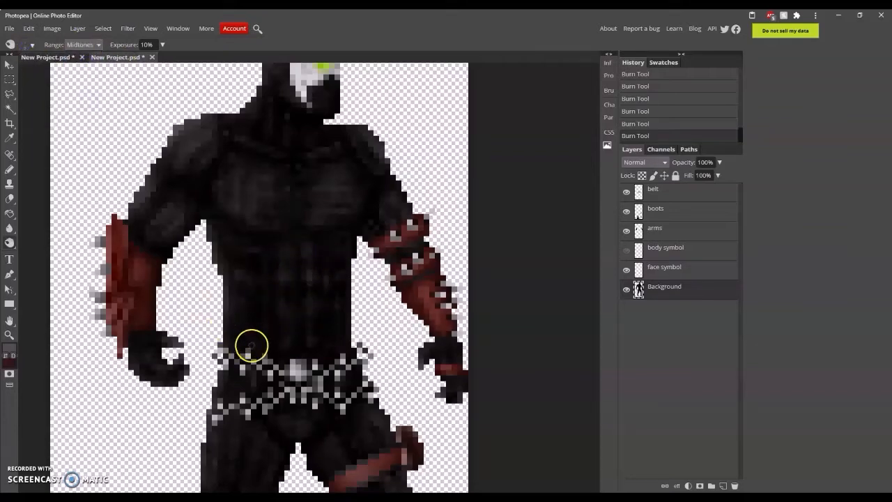
pyautogui.scroll(-2, 330, 342)
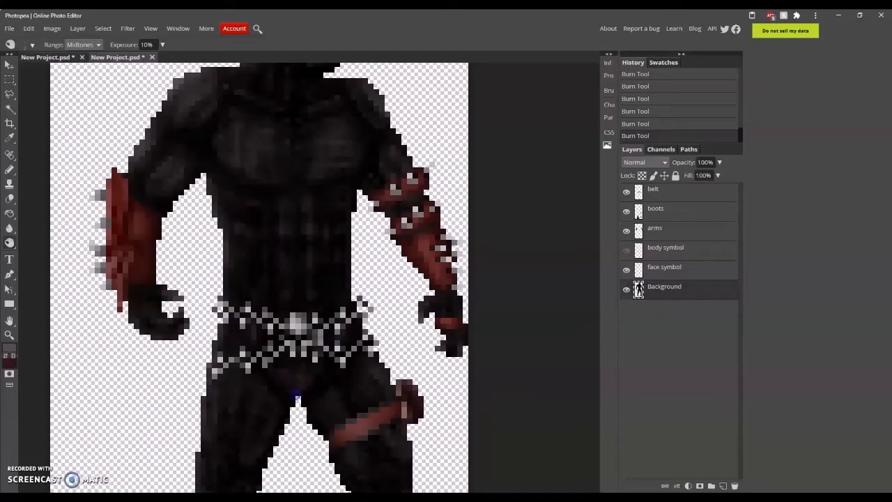
pyautogui.scroll(-4, 376, 404)
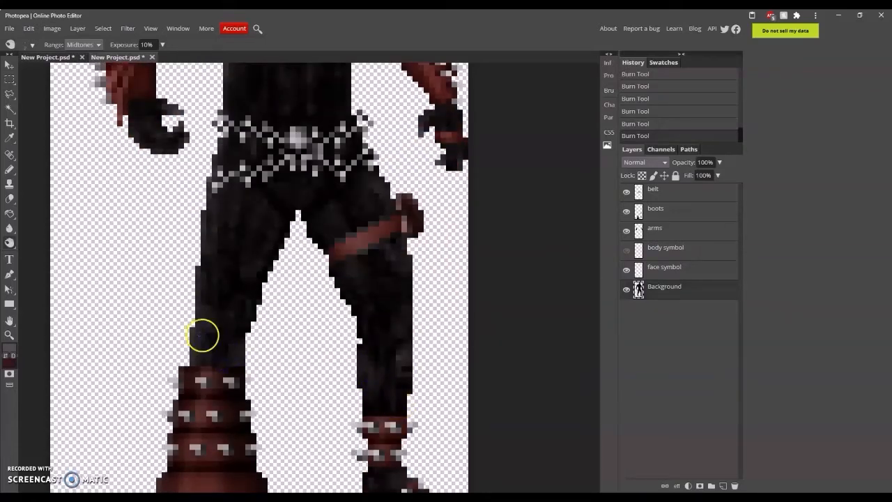
# Step: Lighten the outer edge of the leg above the large boot using the Dodge tool with range Shadows and 10% exposure
pyautogui.rightClick(12, 240)
pyautogui.click(39, 242)
pyautogui.click(30, 46)
pyautogui.click(75, 107)
pyautogui.moveTo(203, 351)
pyautogui.mouseDown()
pyautogui.moveTo(36, 232)
pyautogui.moveTo(191, 329)
pyautogui.mouseUp()
pyautogui.moveTo(192, 281); pyautogui.dragTo(194, 264)
pyautogui.scroll(2, 194, 261)
pyautogui.moveTo(199, 307); pyautogui.dragTo(206, 273)
# Step: Dodge the shadows along the side of the torso near the armpit and on the adjoining arm
pyautogui.scroll(2, 217, 243)
pyautogui.moveTo(203, 198); pyautogui.dragTo(207, 180)
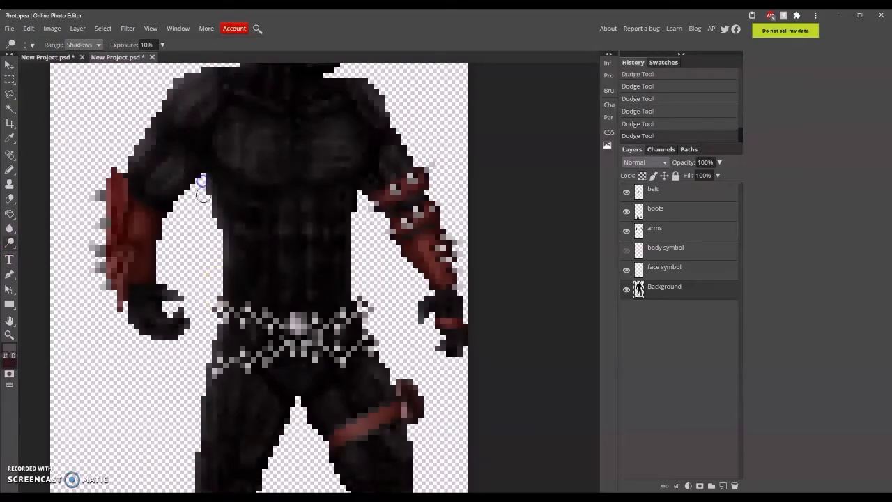
pyautogui.scroll(1, 167, 254)
pyautogui.click(129, 231)
pyautogui.scroll(2, 129, 231)
# Step: Lower the lightness of the belt layer with a Hue/Saturation adjustment
pyautogui.click(9, 335)
pyautogui.click(76, 44)
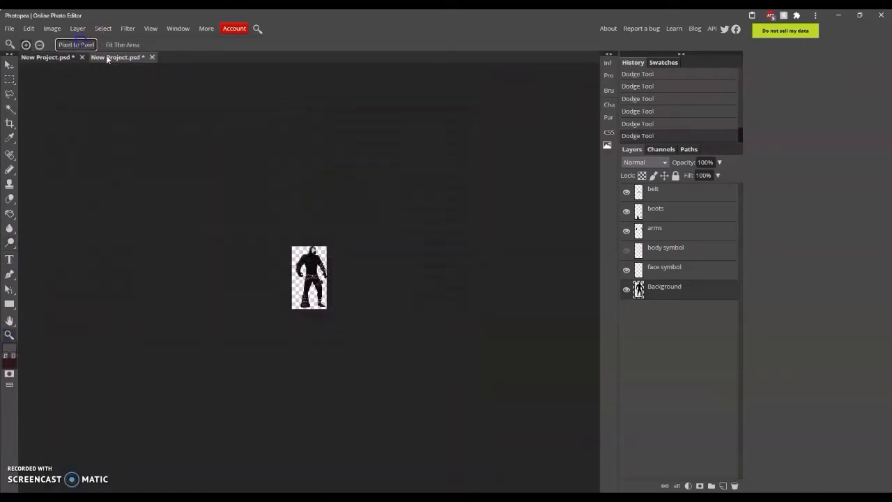
pyautogui.click(381, 191)
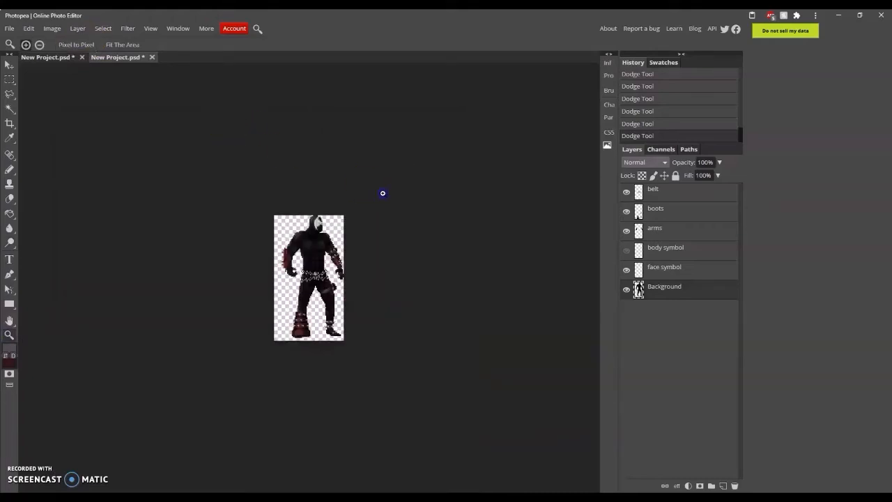
pyautogui.click(382, 193)
pyautogui.click(383, 193)
pyautogui.click(383, 193)
pyautogui.click(662, 192)
pyautogui.hotkey('ctrl', 'u')
pyautogui.click(204, 197)
pyautogui.write('-20')
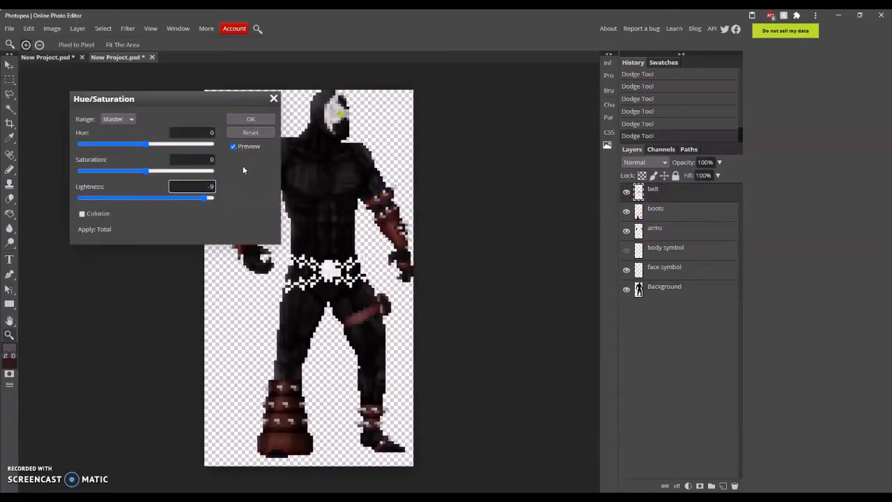
pyautogui.click(243, 166)
pyautogui.click(245, 117)
# Step: Apply Levels to the belt layer with the white input at 217 and the black input raised slightly
pyautogui.hotkey('ctrl', 'l')
pyautogui.moveTo(549, 294); pyautogui.dragTo(531, 294)
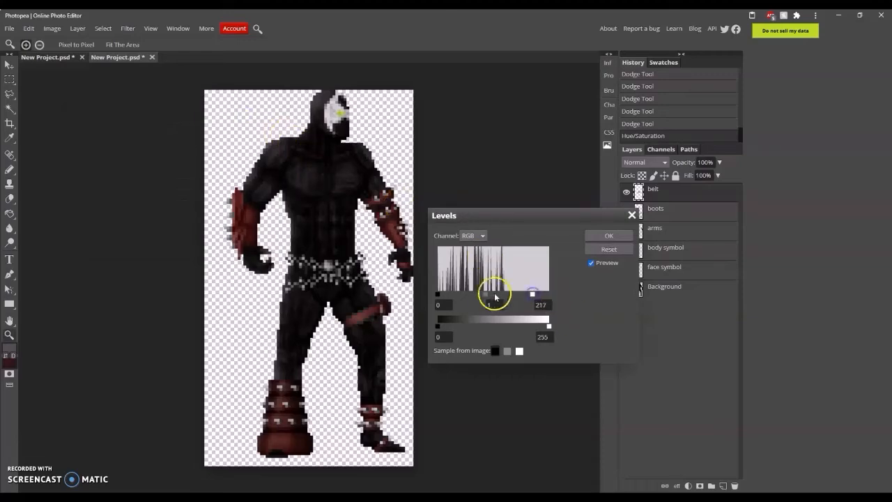
pyautogui.moveTo(438, 294); pyautogui.dragTo(444, 295)
pyautogui.click(607, 236)
# Step: Nudge the belt layer slightly upward with the Move tool
pyautogui.click(8, 333)
pyautogui.press('v')
pyautogui.press('Up')
pyautogui.press('Up')
pyautogui.press('Up')
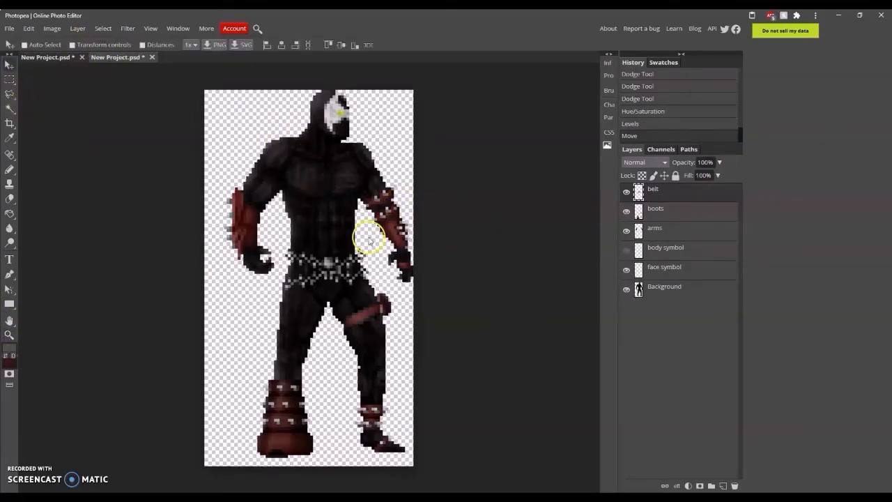
# Step: Shade the area just below the belt buckle on the Background layer using the Pencil tool at 10% opacity
pyautogui.click(664, 287)
pyautogui.click(9, 335)
pyautogui.doubleClick(319, 311)
pyautogui.click(9, 170)
pyautogui.click(30, 45)
pyautogui.click(88, 111)
pyautogui.click(325, 263)
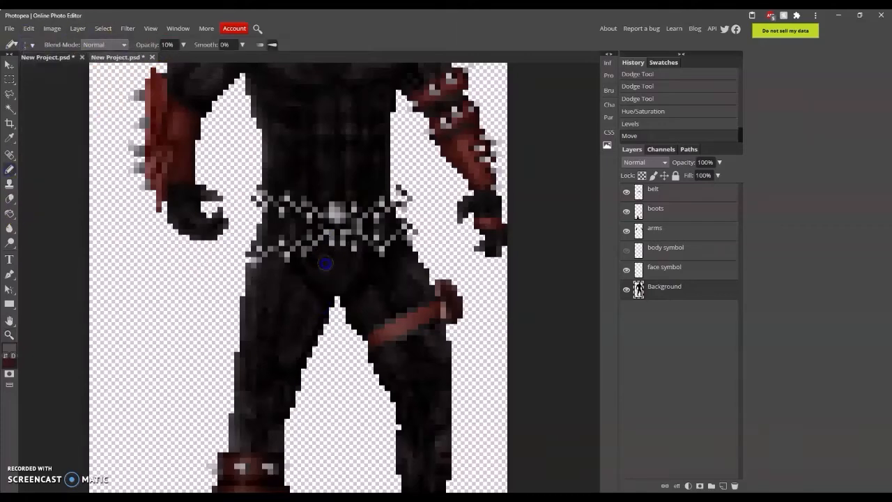
pyautogui.click(321, 269)
pyautogui.hotkey('ctrl', 'z')
pyautogui.click(338, 248)
# Step: Add soft 10% opacity pencil shading to the chest, shoulder and upper arm
pyautogui.click(9, 335)
pyautogui.click(84, 45)
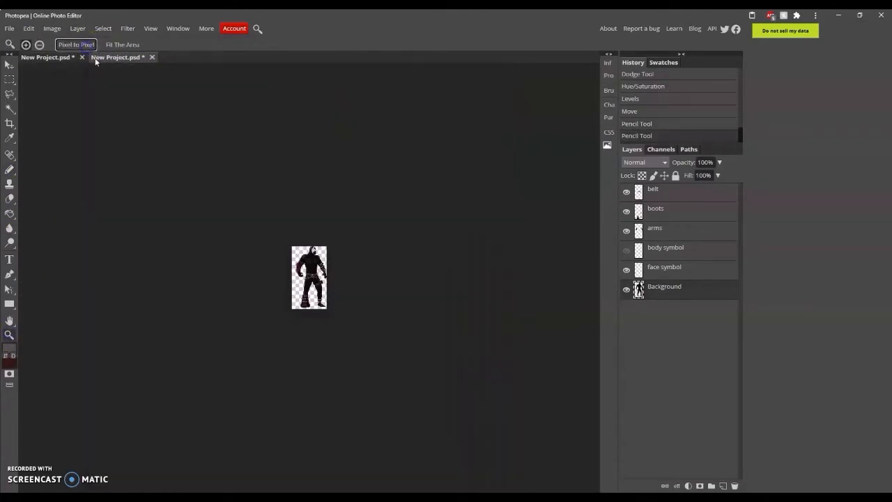
pyautogui.click(406, 164)
pyautogui.tripleClick(316, 164)
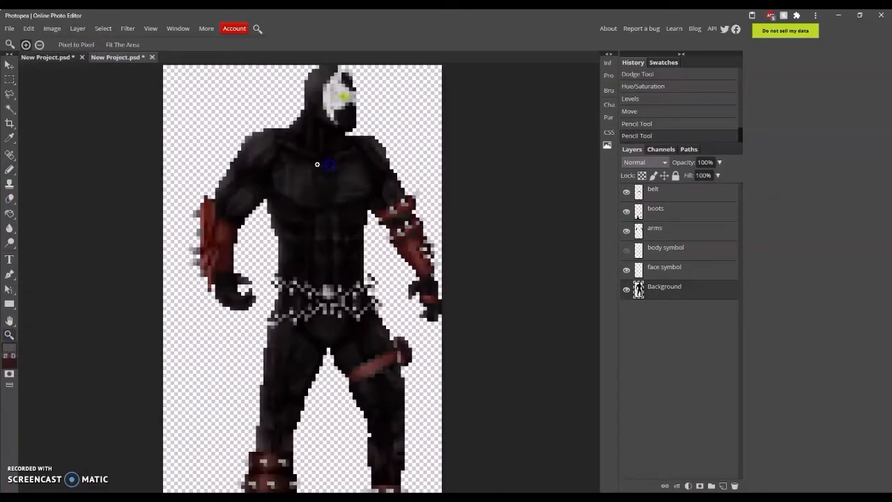
pyautogui.click(9, 170)
pyautogui.click(294, 198)
pyautogui.click(247, 187)
pyautogui.click(245, 170)
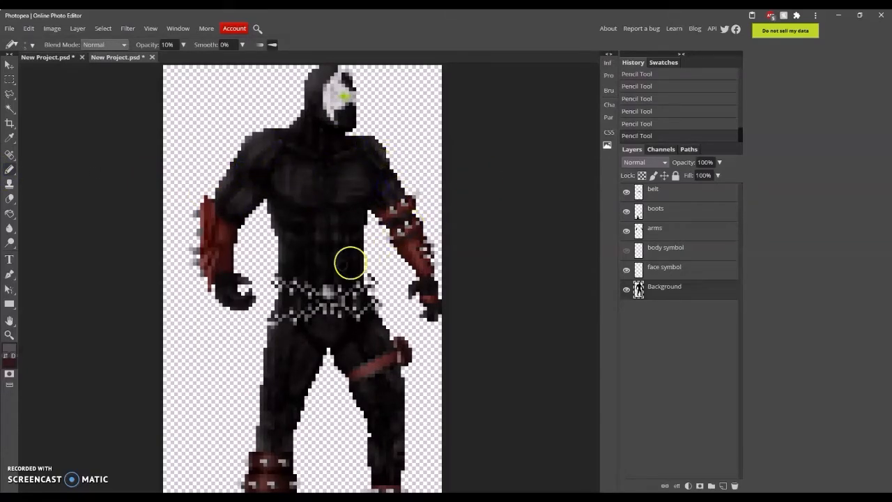
# Step: Raise the pencil opacity to 30% and lighten the dark lower part of the face below the eye
pyautogui.scroll(1, 302, 209)
pyautogui.click(10, 334)
pyautogui.doubleClick(370, 139)
pyautogui.click(11, 171)
pyautogui.click(32, 45)
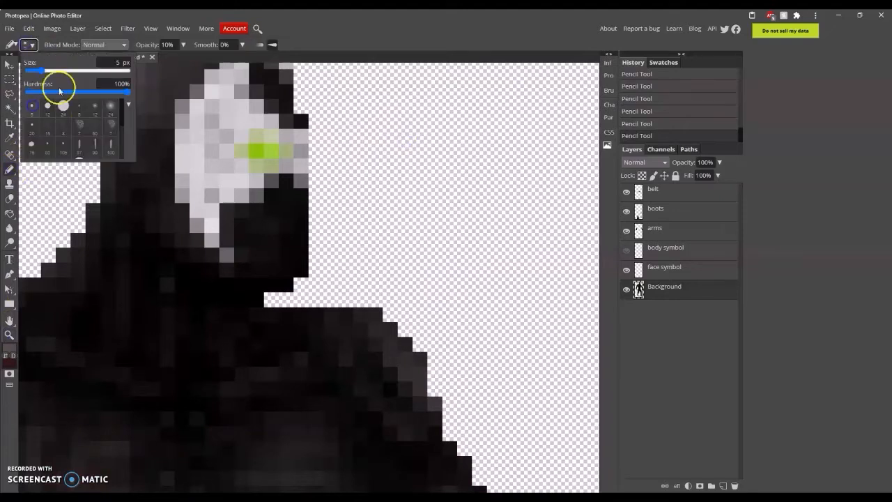
pyautogui.click(165, 44)
pyautogui.moveTo(273, 182); pyautogui.dragTo(292, 194)
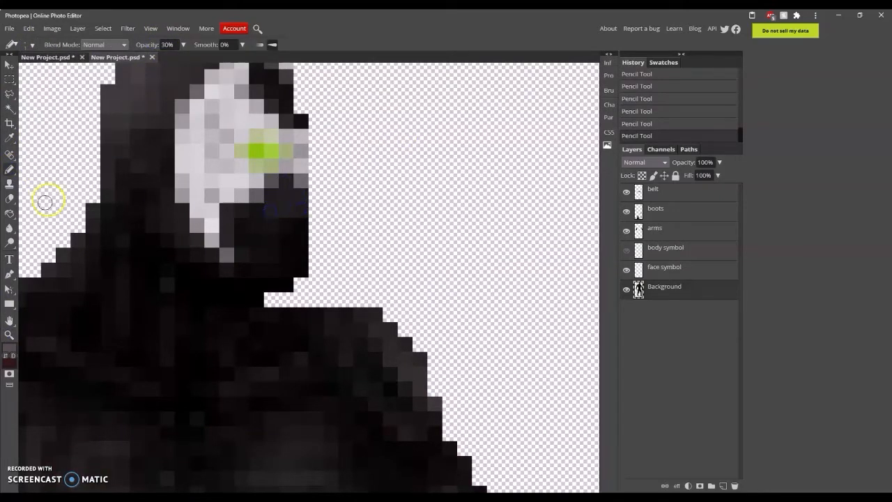
# Step: Burn the midtones of the dark lower face and its front edge at 10% exposure
pyautogui.click(9, 243)
pyautogui.click(28, 44)
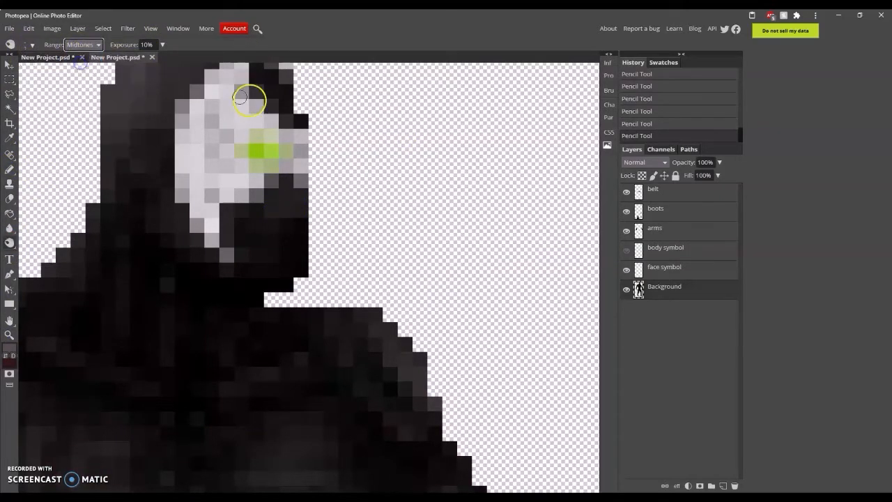
pyautogui.click(300, 188)
pyautogui.click(293, 210)
pyautogui.click(301, 216)
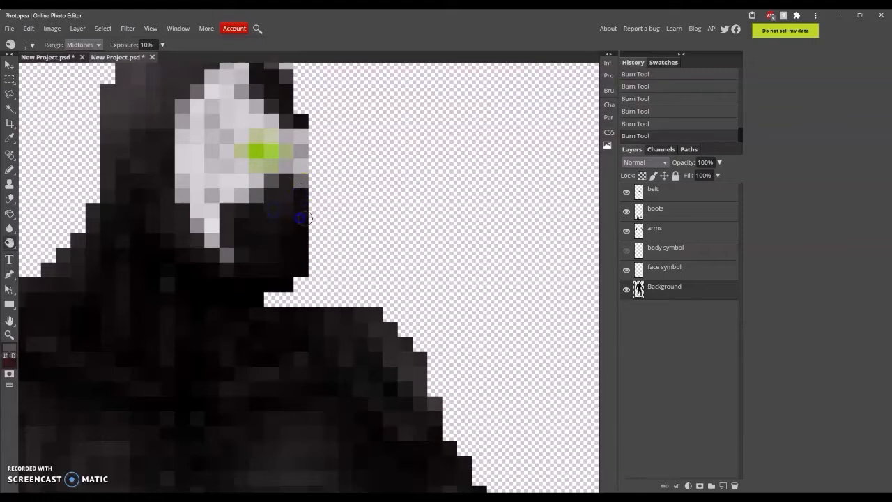
# Step: Burn the midtones around the eye and along the edges of the white mask on the face symbol layer
pyautogui.click(679, 267)
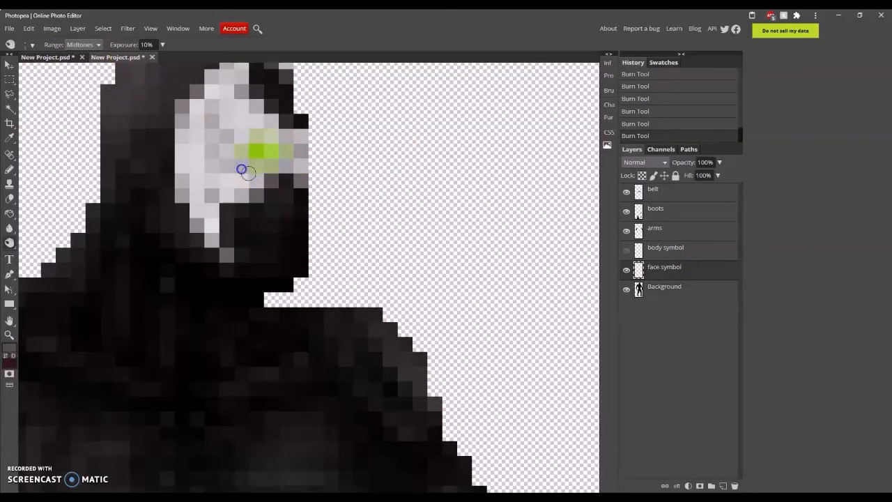
pyautogui.scroll(3, 237, 172)
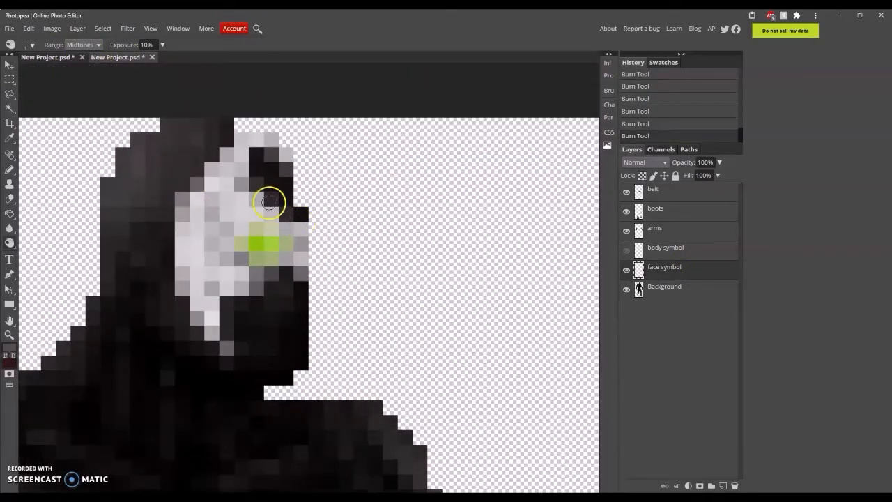
pyautogui.moveTo(268, 202)
pyautogui.mouseDown()
pyautogui.moveTo(255, 197)
pyautogui.moveTo(270, 204)
pyautogui.mouseUp()
pyautogui.moveTo(184, 292); pyautogui.dragTo(192, 301)
pyautogui.moveTo(221, 331); pyautogui.dragTo(230, 316)
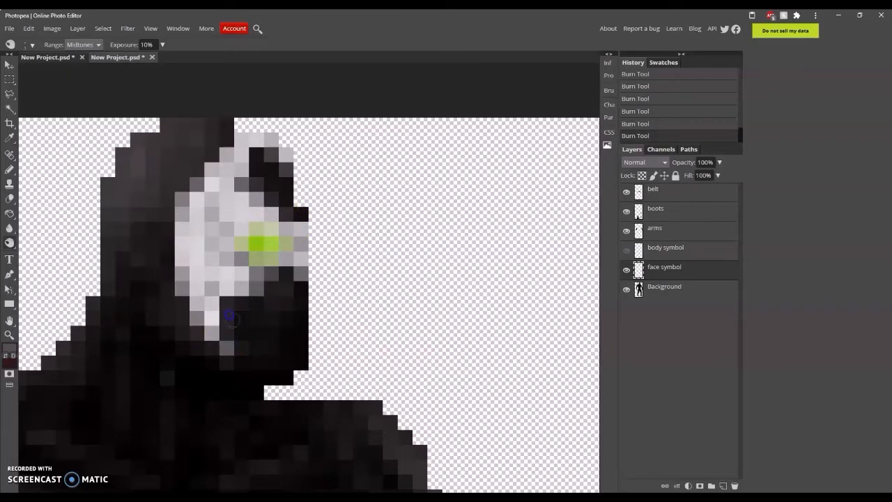
pyautogui.click(223, 152)
pyautogui.click(220, 161)
pyautogui.click(238, 127)
pyautogui.click(239, 176)
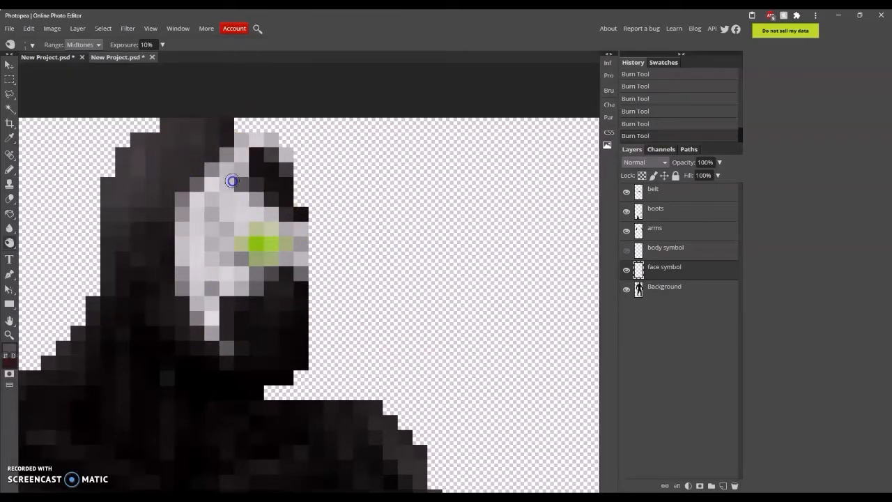
pyautogui.click(285, 264)
pyautogui.click(297, 213)
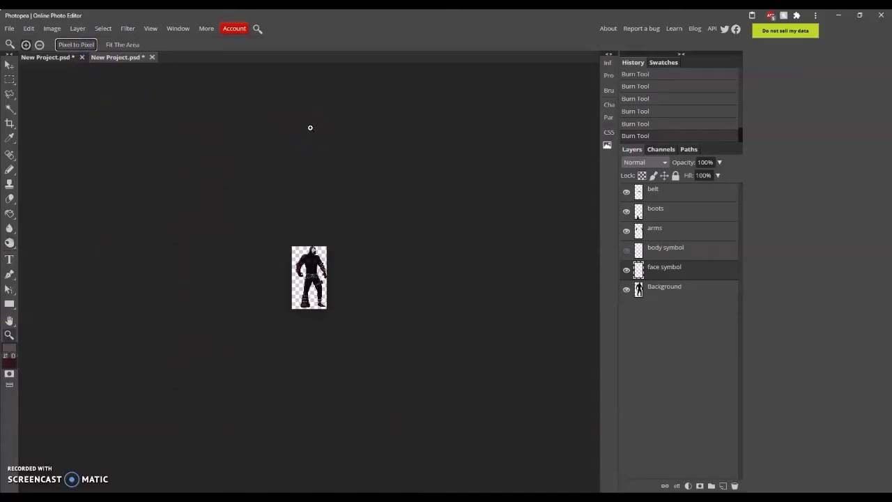
# Step: Show the body symbol layer and set its opacity to 90%
pyautogui.click(64, 57)
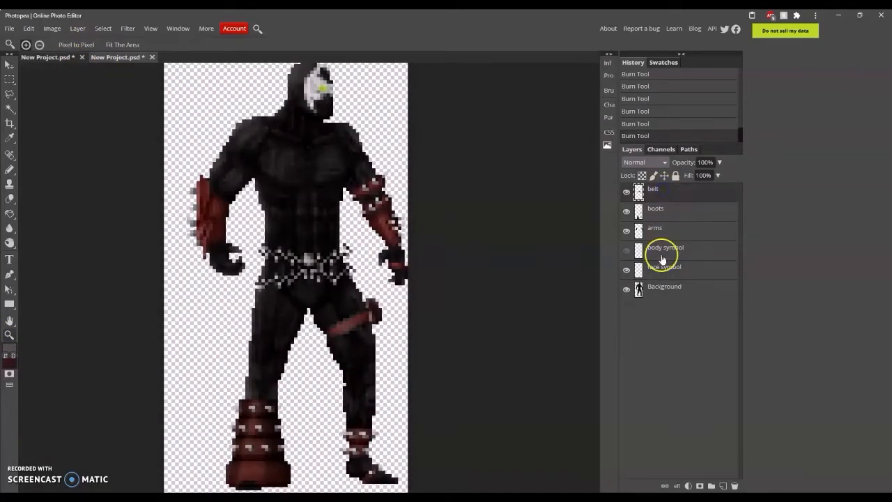
pyautogui.click(671, 249)
pyautogui.click(648, 161)
pyautogui.moveTo(706, 162); pyautogui.dragTo(670, 163)
pyautogui.write('90')
pyautogui.press('Return')
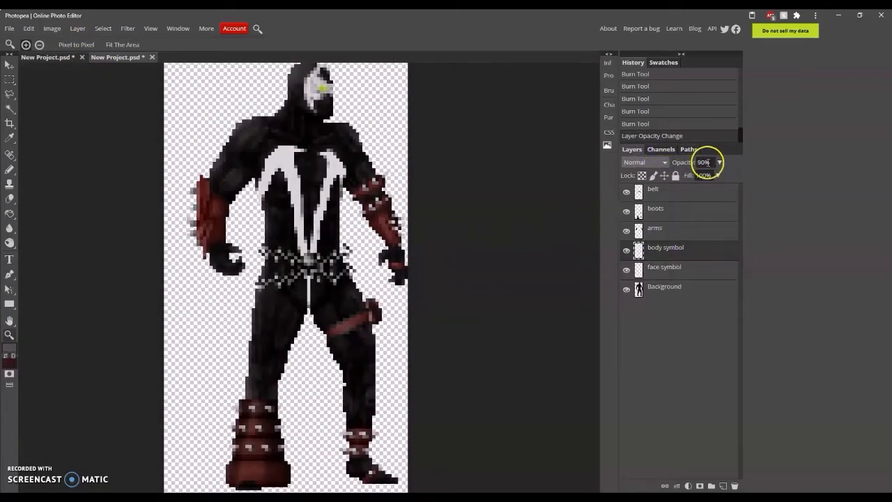
# Step: Cycle through the blend modes of the body symbol layer at 100% opacity and settle on Vivid Light
pyautogui.click(645, 162)
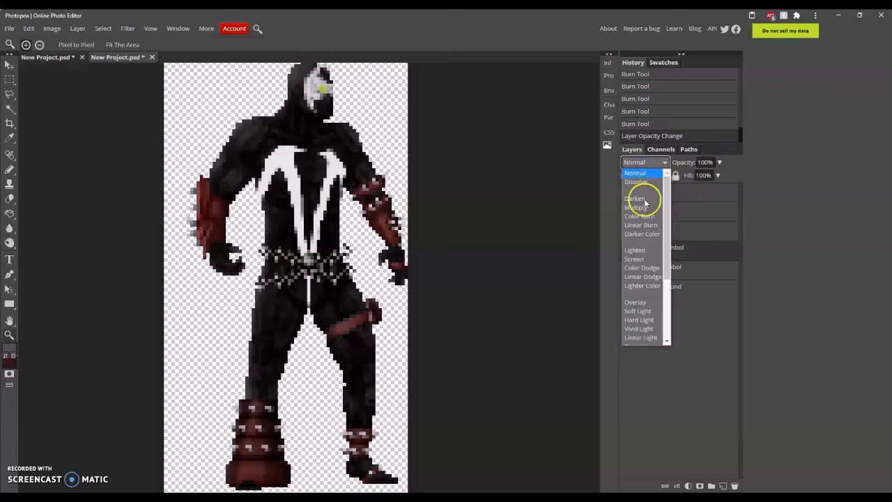
pyautogui.click(645, 162)
pyautogui.press('Down')
pyautogui.press('Down')
pyautogui.press('Down')
pyautogui.press('Down')
pyautogui.press('Down')
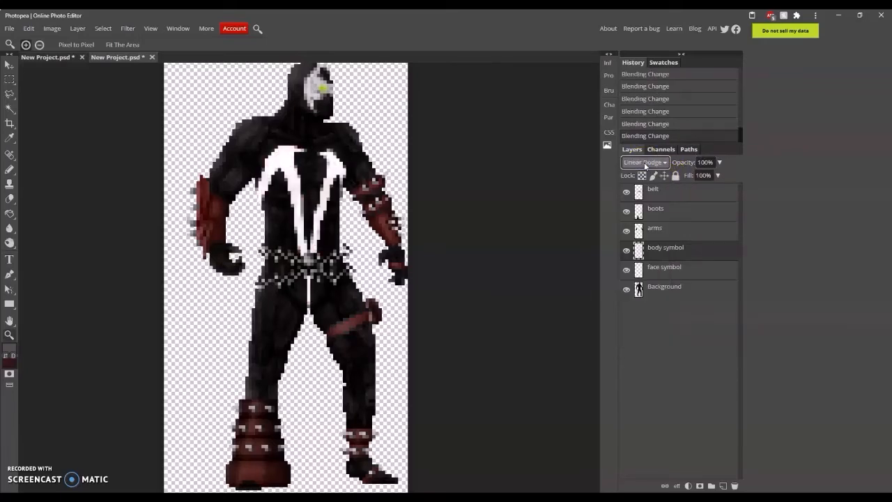
pyautogui.press('Down')
pyautogui.press('Down')
pyautogui.press('Down')
pyautogui.press('Down')
pyautogui.press('Down')
pyautogui.press('Down')
pyautogui.press('Down')
pyautogui.press('Down')
pyautogui.press('Down')
pyautogui.press('Down')
pyautogui.press('Down')
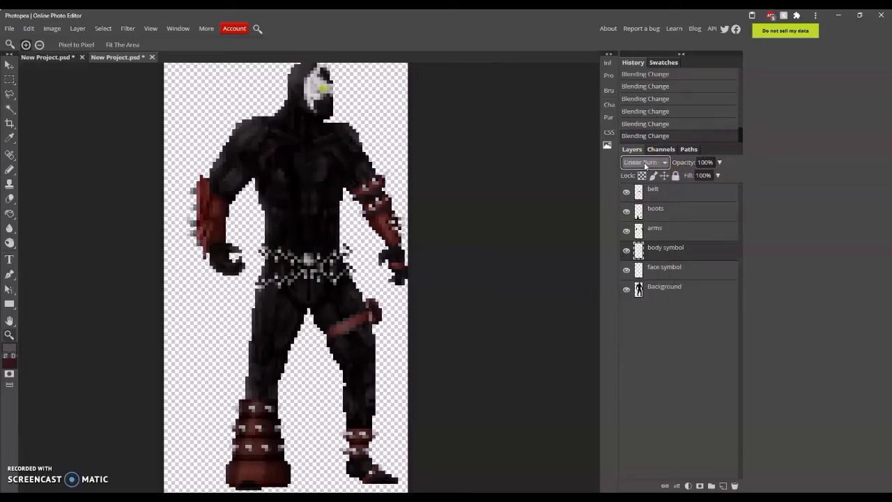
pyautogui.press('Up')
pyautogui.press('Up')
pyautogui.press('Up')
pyautogui.press('Up')
pyautogui.press('Up')
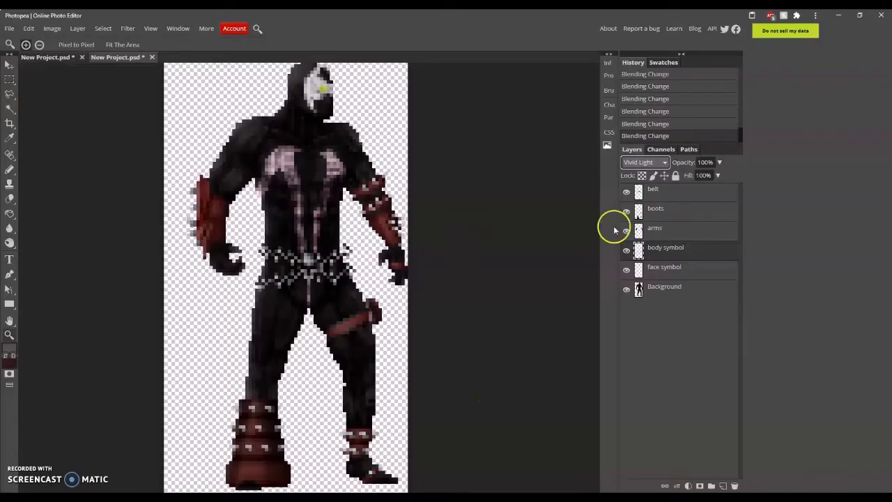
# Step: Duplicate the body symbol layer and set the copy's opacity to 30%
pyautogui.rightClick(662, 248)
pyautogui.click(687, 283)
pyautogui.click(700, 165)
pyautogui.write('30')
pyautogui.click(545, 189)
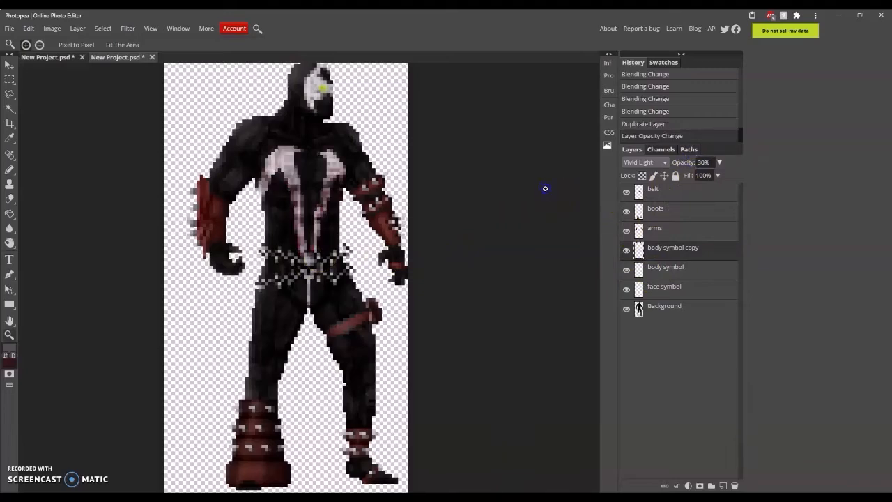
# Step: Merge the body symbol, face symbol and Background layers, and merge the body symbol copy with the result
pyautogui.click(76, 46)
pyautogui.click(352, 96)
pyautogui.click(351, 96)
pyautogui.click(352, 96)
pyautogui.click(352, 96)
pyautogui.click(352, 96)
pyautogui.rightClick(659, 269)
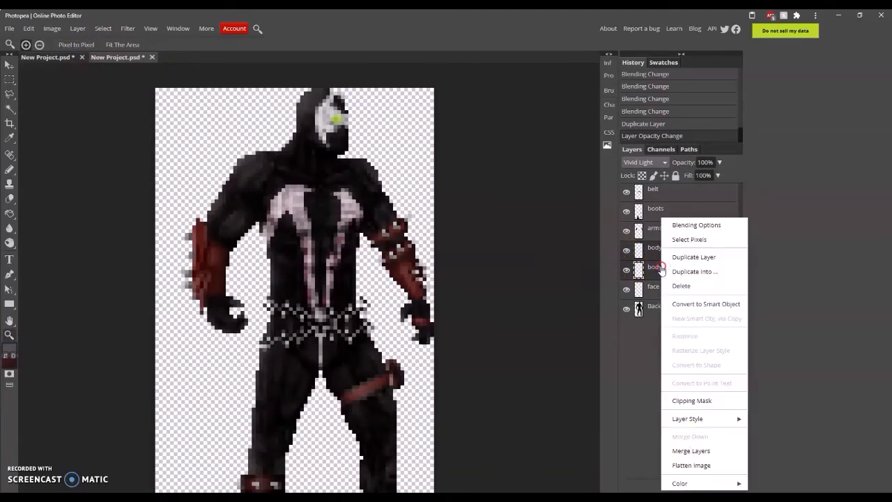
pyautogui.click(649, 382)
pyautogui.rightClick(679, 309)
pyautogui.click(673, 323)
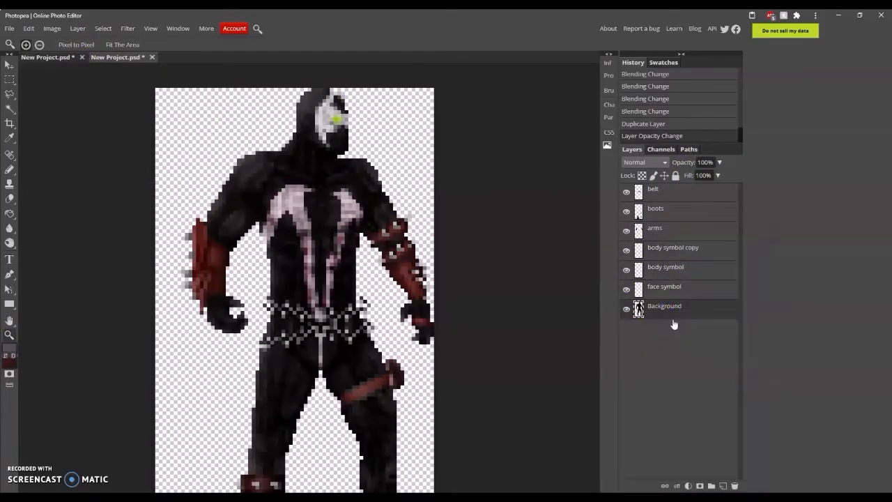
pyautogui.rightClick(669, 269)
pyautogui.click(709, 450)
pyautogui.rightClick(672, 256)
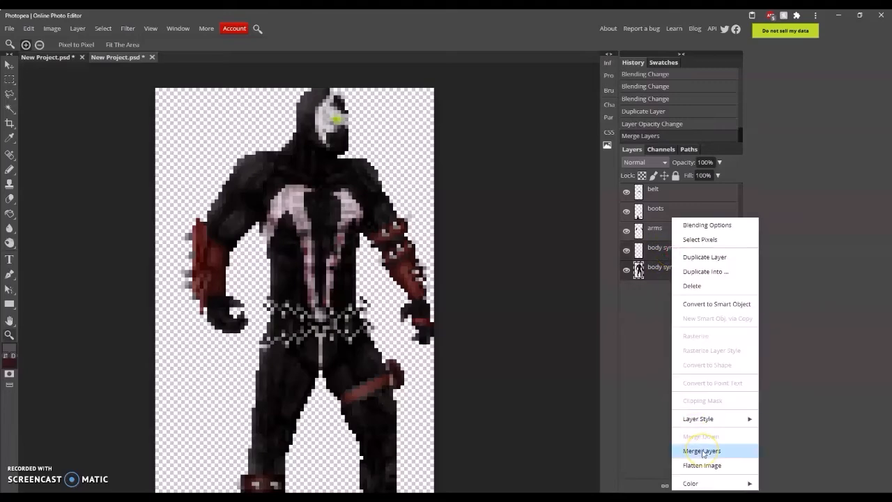
pyautogui.click(702, 451)
# Step: Make a rectangular selection around the green eye on the mask and invert the selection
pyautogui.scroll(2, 501, 304)
pyautogui.click(10, 78)
pyautogui.moveTo(331, 207); pyautogui.dragTo(344, 218)
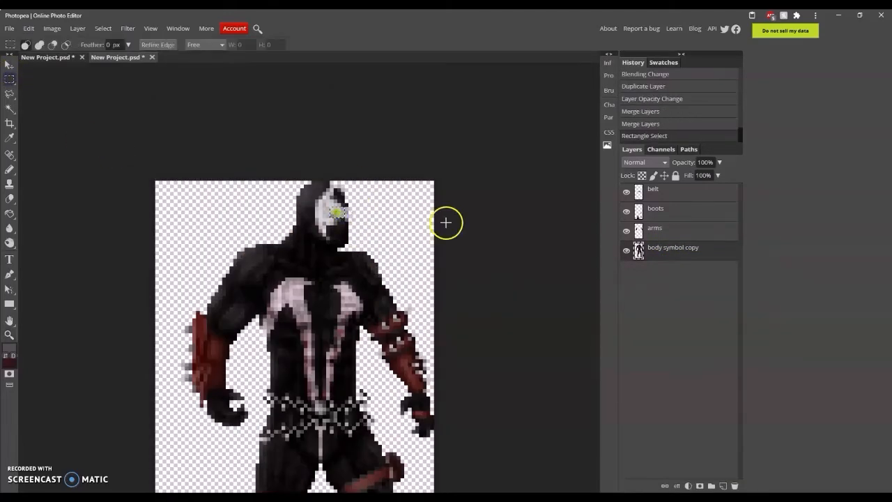
pyautogui.hotkey('ctrl', 'u')
pyautogui.click(272, 99)
pyautogui.click(103, 29)
pyautogui.click(115, 71)
# Step: Strongly desaturate the selected area of the body symbol copy layer with Hue/Saturation
pyautogui.hotkey('ctrl', 'u')
pyautogui.moveTo(146, 171); pyautogui.dragTo(47, 174)
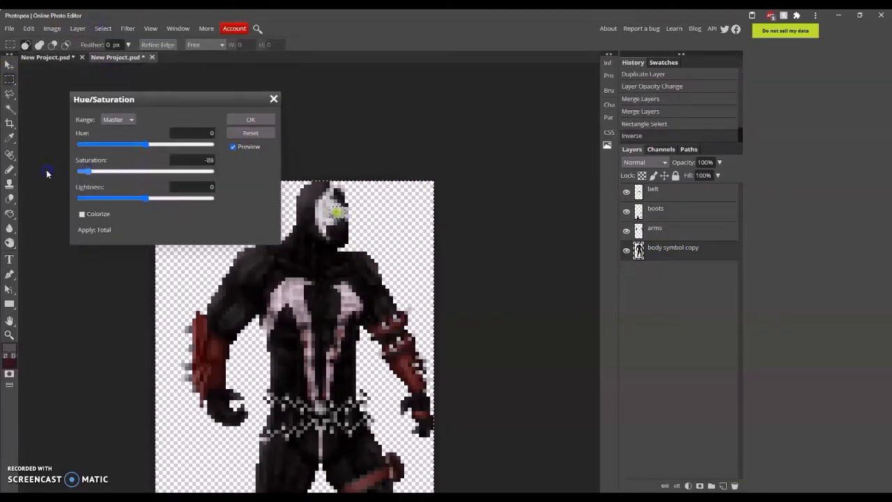
pyautogui.click(248, 120)
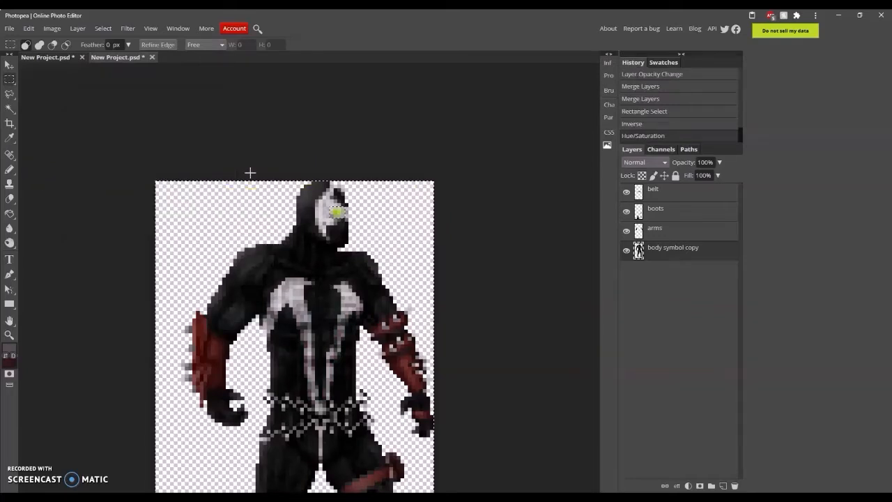
# Step: Try to colorize the selected area with hue -40, saturation 10 and lightness -10
pyautogui.hotkey('ctrl', 'u')
pyautogui.click(82, 213)
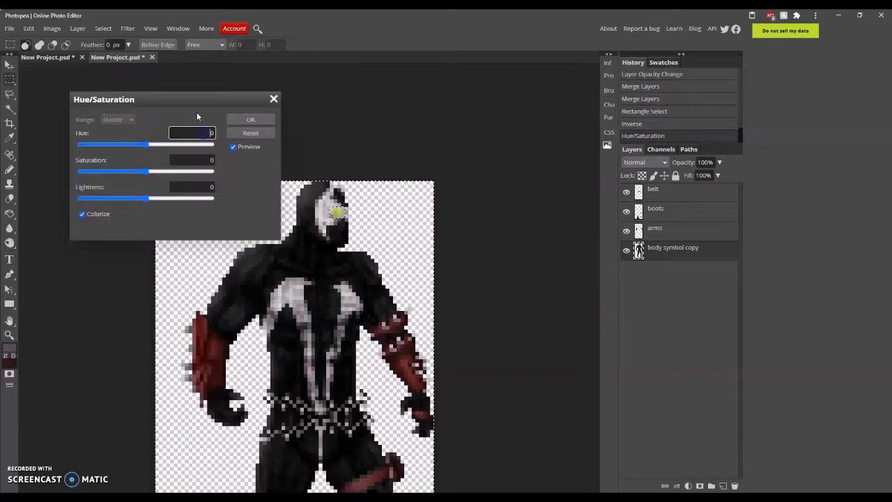
pyautogui.write('-4')
pyautogui.click(207, 160)
pyautogui.write('1')
pyautogui.click(211, 187)
pyautogui.write('-1')
pyautogui.click(197, 160)
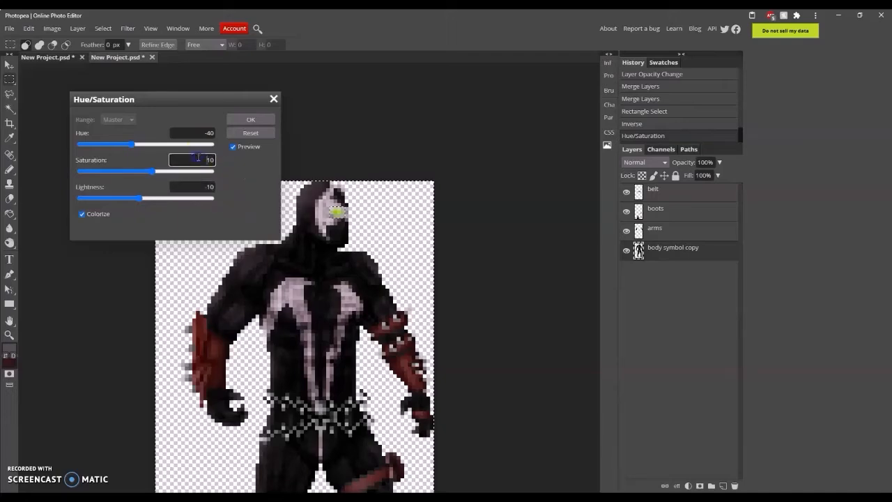
pyautogui.click(248, 119)
# Step: Clear the selection and set the foreground colour to an off-white
pyautogui.doubleClick(375, 150)
pyautogui.click(9, 334)
pyautogui.click(317, 311)
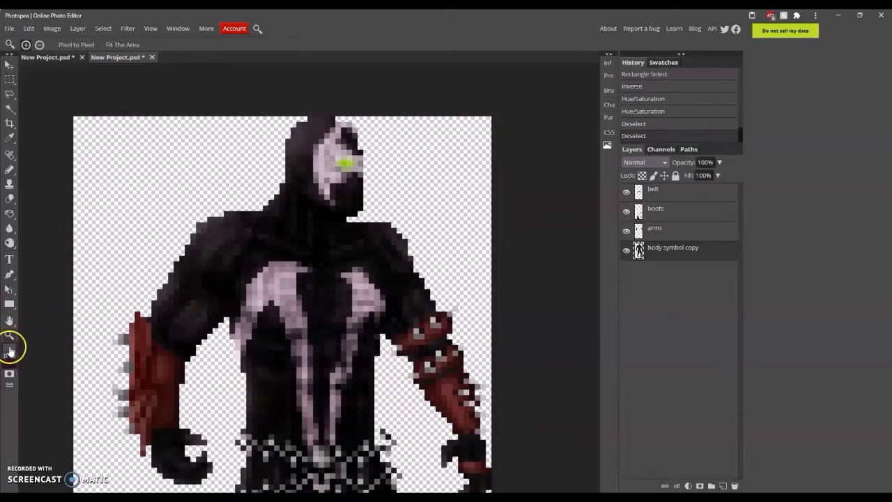
pyautogui.click(10, 348)
pyautogui.click(444, 305)
pyautogui.click(617, 408)
pyautogui.scroll(-3, 396, 353)
pyautogui.scroll(2, 395, 354)
pyautogui.click(9, 79)
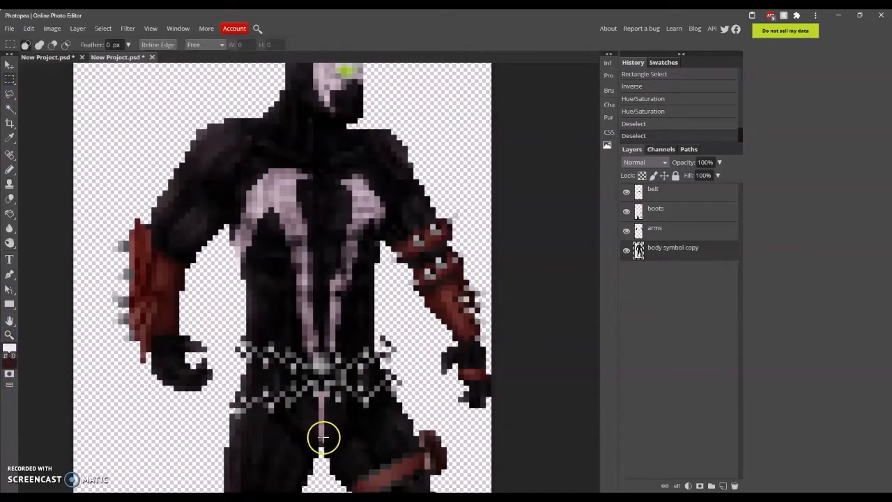
# Step: Undo the deselections and the last Hue/Saturation colorize adjustment
pyautogui.hotkey('ctrl', 'z')
pyautogui.hotkey('ctrl', 'z')
pyautogui.hotkey('ctrl', 'z')
# Step: Colorize everything except the eye with Hue/Saturation at hue -30, saturation 10 and lightness 5
pyautogui.hotkey('ctrl', 'u')
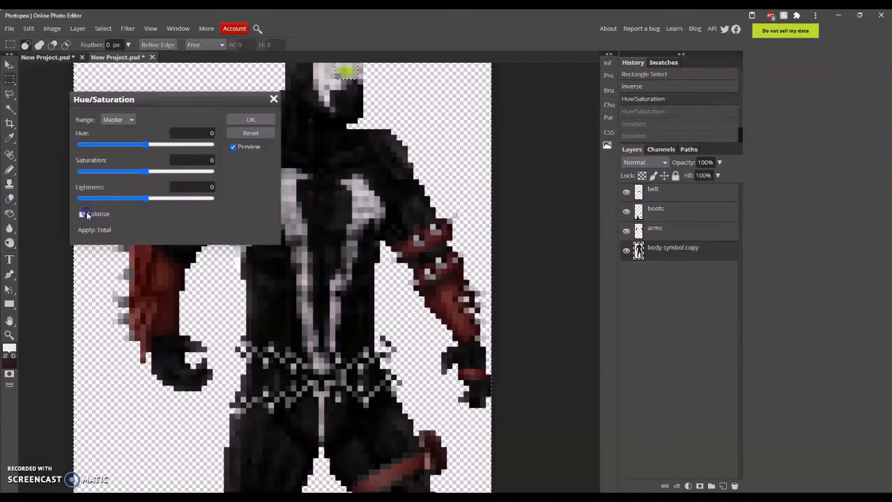
pyautogui.click(84, 213)
pyautogui.click(203, 133)
pyautogui.write('-3')
pyautogui.click(206, 162)
pyautogui.write('1')
pyautogui.click(204, 187)
pyautogui.write('1')
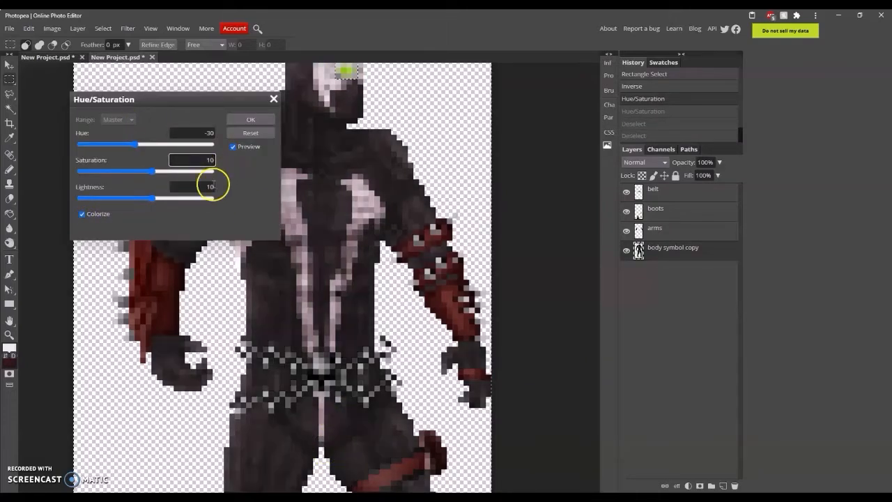
pyautogui.moveTo(214, 185); pyautogui.dragTo(192, 187)
pyautogui.write('5')
pyautogui.click(202, 162)
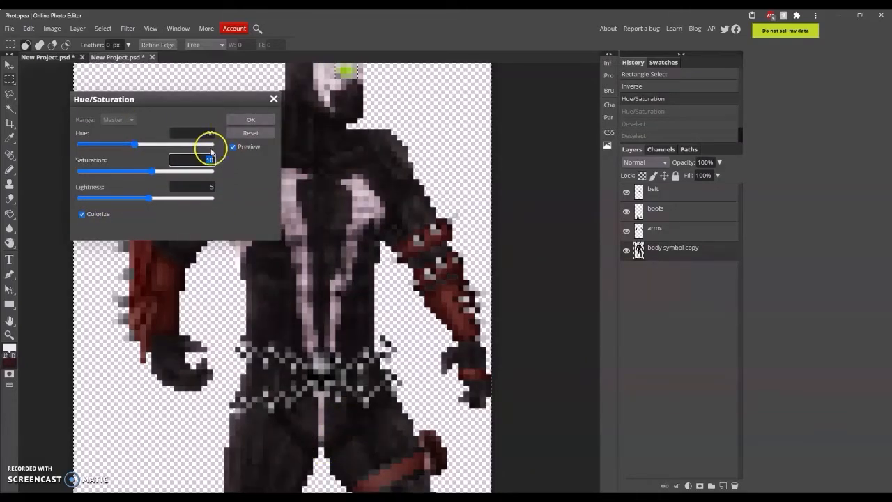
pyautogui.click(250, 120)
# Step: Darken the body's shadows with a Levels adjustment and clear the selection
pyautogui.scroll(2, 288, 179)
pyautogui.scroll(-3, 288, 180)
pyautogui.hotkey('ctrl', 'l')
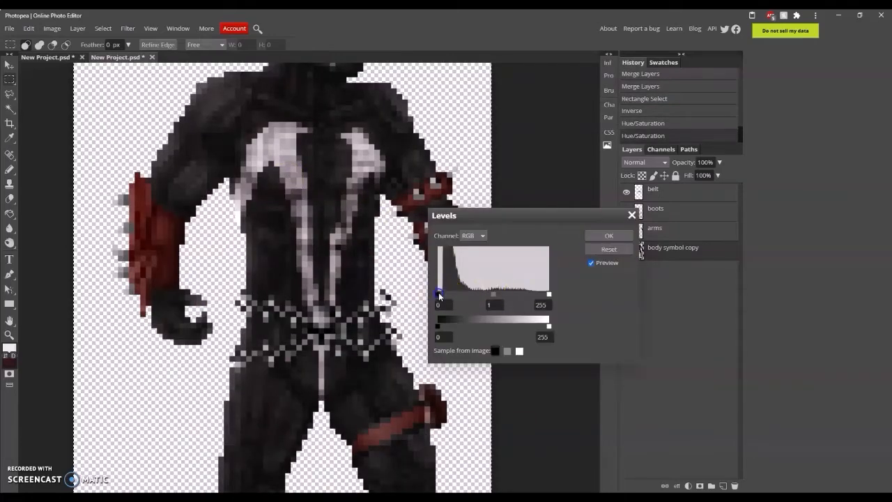
pyautogui.click(606, 234)
pyautogui.scroll(2, 442, 201)
pyautogui.click(168, 105)
pyautogui.click(9, 334)
pyautogui.click(76, 44)
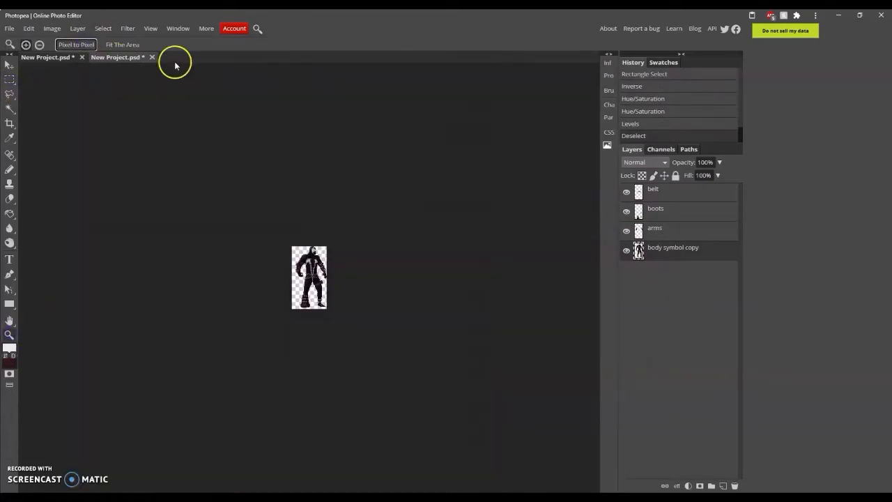
pyautogui.click(356, 149)
# Step: Set the foreground colour to a light grey based on the chest symbol
pyautogui.click(9, 348)
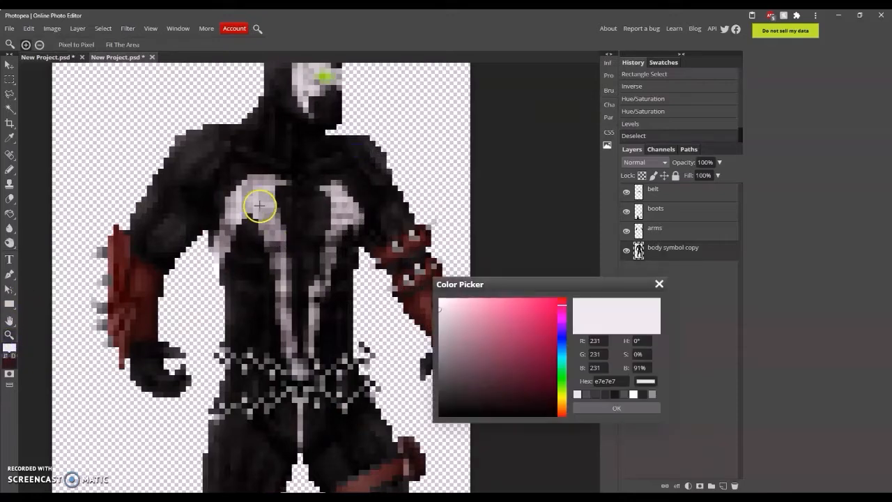
pyautogui.click(258, 204)
pyautogui.click(441, 321)
pyautogui.click(617, 408)
# Step: Remove the pink tint from the chest symbol and white mask area using the Sponge tool in Desaturate mode with a small brush
pyautogui.click(9, 243)
pyautogui.click(42, 271)
pyautogui.click(133, 44)
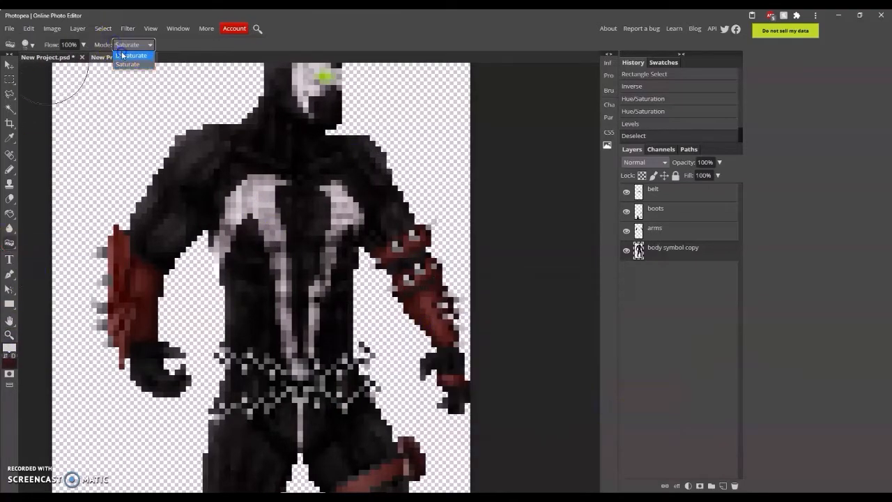
pyautogui.click(131, 54)
pyautogui.click(31, 45)
pyautogui.click(76, 102)
pyautogui.click(120, 61)
pyautogui.write('35')
pyautogui.click(64, 194)
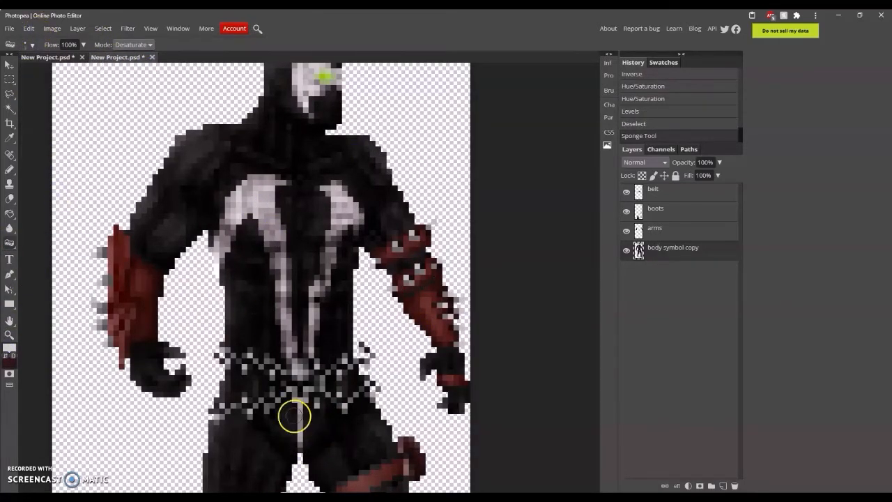
pyautogui.moveTo(300, 444); pyautogui.dragTo(273, 243)
pyautogui.moveTo(236, 210); pyautogui.dragTo(268, 183)
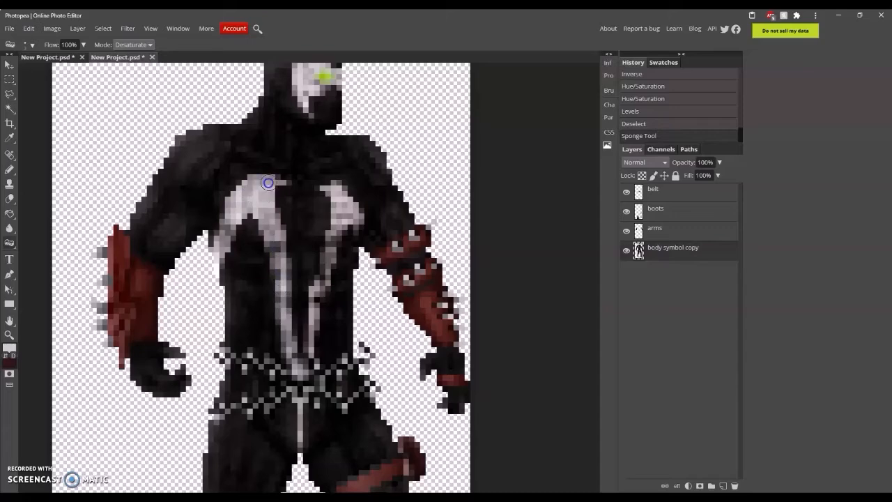
pyautogui.moveTo(286, 310); pyautogui.dragTo(298, 369)
pyautogui.moveTo(309, 354)
pyautogui.mouseDown()
pyautogui.moveTo(313, 302)
pyautogui.moveTo(342, 205)
pyautogui.moveTo(340, 195)
pyautogui.moveTo(302, 207)
pyautogui.mouseUp()
pyautogui.scroll(3, 356, 220)
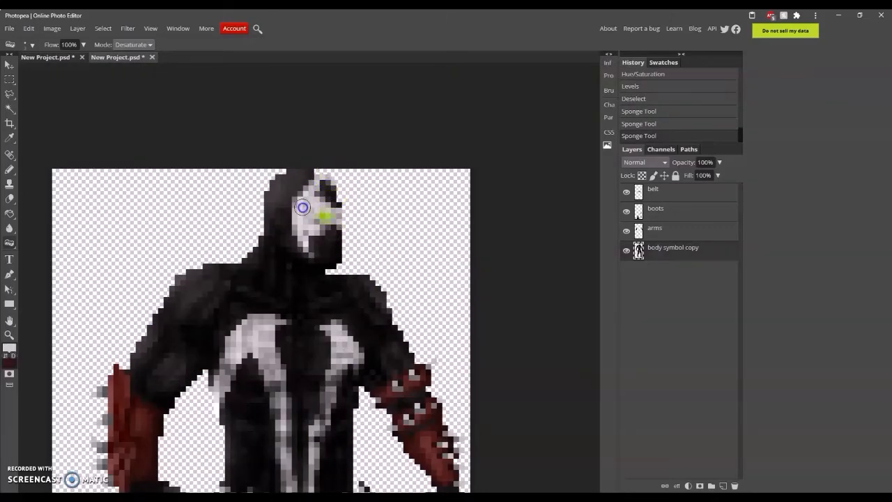
# Step: Shade the green eye with dark green 477000 using the Pencil tool at 30% opacity
pyautogui.click(8, 347)
pyautogui.click(324, 216)
pyautogui.click(556, 347)
pyautogui.click(597, 410)
pyautogui.click(9, 169)
pyautogui.click(9, 349)
pyautogui.click(556, 364)
pyautogui.click(583, 407)
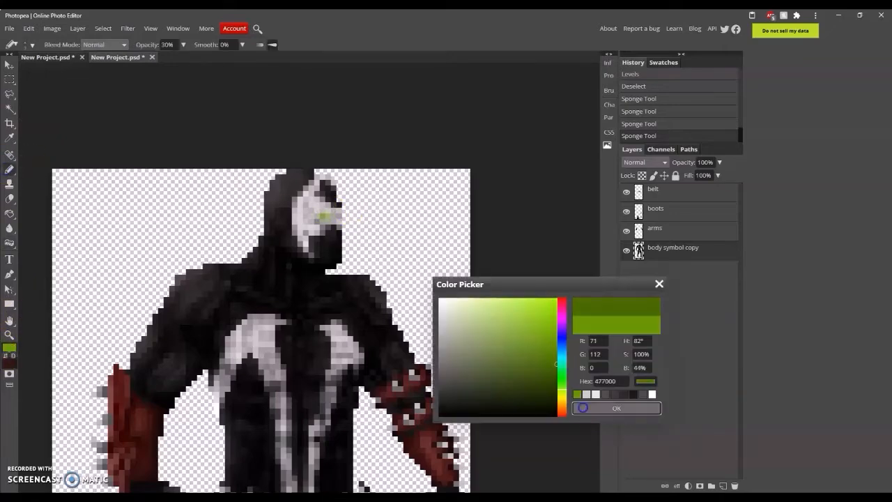
pyautogui.click(324, 217)
# Step: Add a brighter green highlight to the eye with the Pencil tool at 30% opacity
pyautogui.click(9, 348)
pyautogui.click(487, 324)
pyautogui.click(616, 407)
pyautogui.click(326, 216)
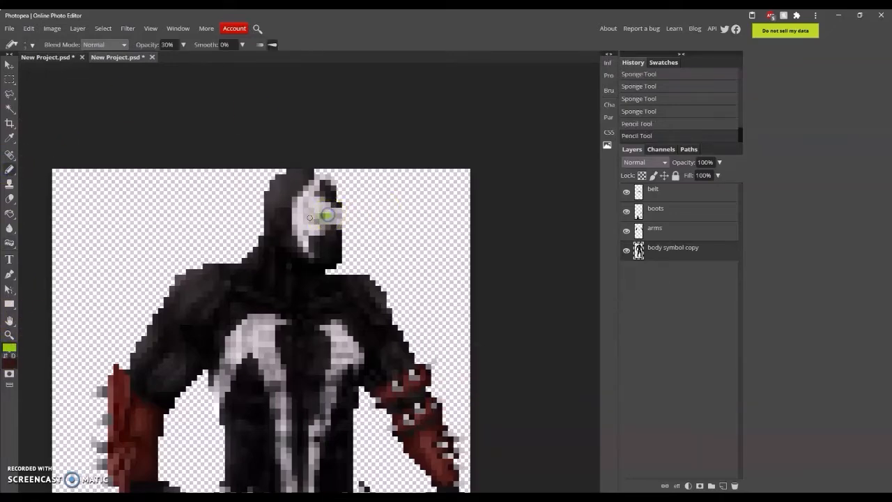
# Step: Burn the highlights of the white chest symbol and mask at 30% exposure with a small brush to add shading
pyautogui.click(10, 335)
pyautogui.click(85, 43)
pyautogui.scroll(5, 312, 259)
pyautogui.rightClick(9, 242)
pyautogui.click(42, 254)
pyautogui.click(77, 46)
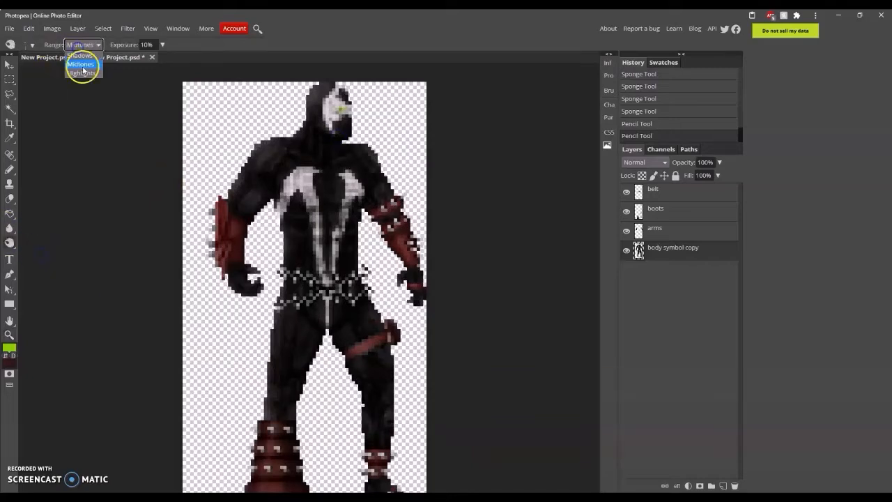
pyautogui.click(83, 73)
pyautogui.click(32, 46)
pyautogui.moveTo(29, 91); pyautogui.dragTo(130, 92)
pyautogui.click(107, 220)
pyautogui.moveTo(153, 45); pyautogui.dragTo(137, 45)
pyautogui.write('30')
pyautogui.click(126, 168)
pyautogui.moveTo(312, 207); pyautogui.dragTo(301, 202)
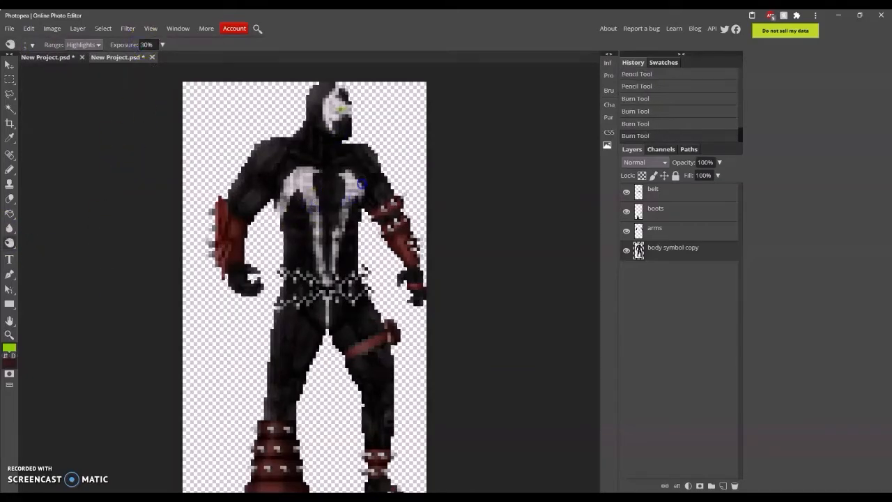
pyautogui.moveTo(361, 184); pyautogui.dragTo(351, 191)
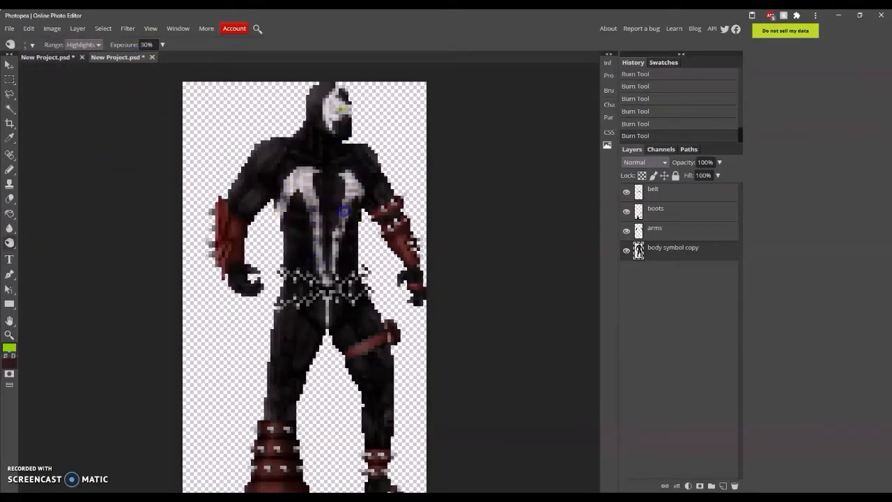
pyautogui.scroll(2, 276, 276)
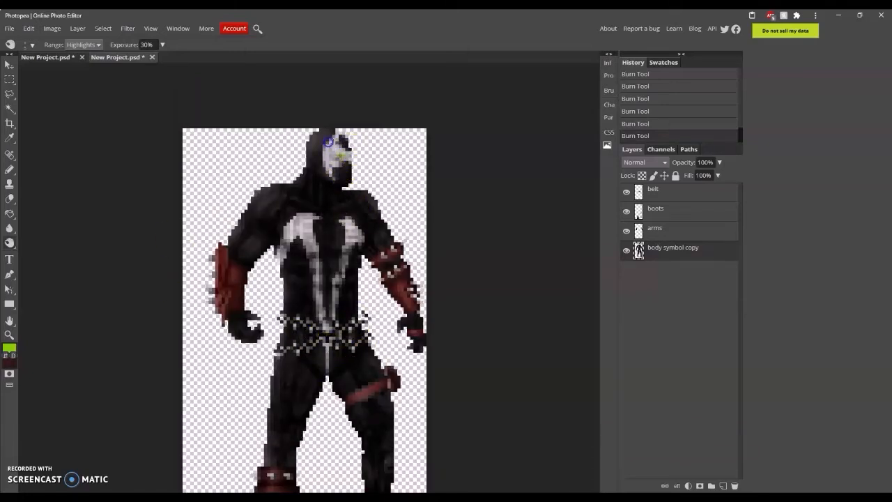
# Step: Lighten the shadows of the black hood and lower mask using the Dodge tool at 30% exposure with a small brush
pyautogui.rightClick(9, 244)
pyautogui.click(40, 243)
pyautogui.click(74, 46)
pyautogui.click(78, 56)
pyautogui.click(32, 45)
pyautogui.moveTo(120, 62); pyautogui.dragTo(105, 61)
pyautogui.write('1')
pyautogui.moveTo(311, 146); pyautogui.dragTo(325, 133)
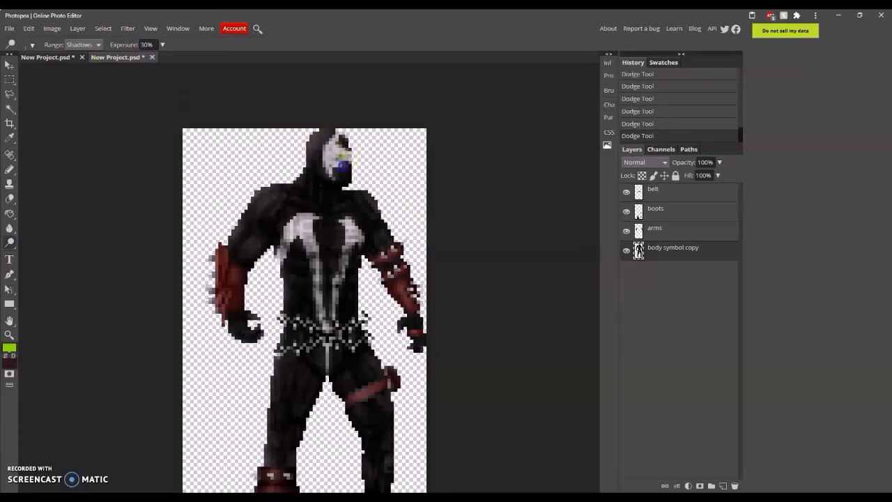
# Step: Pencil dark grey 40383c at 30% opacity over the black parts of the mask
pyautogui.click(9, 335)
pyautogui.click(76, 46)
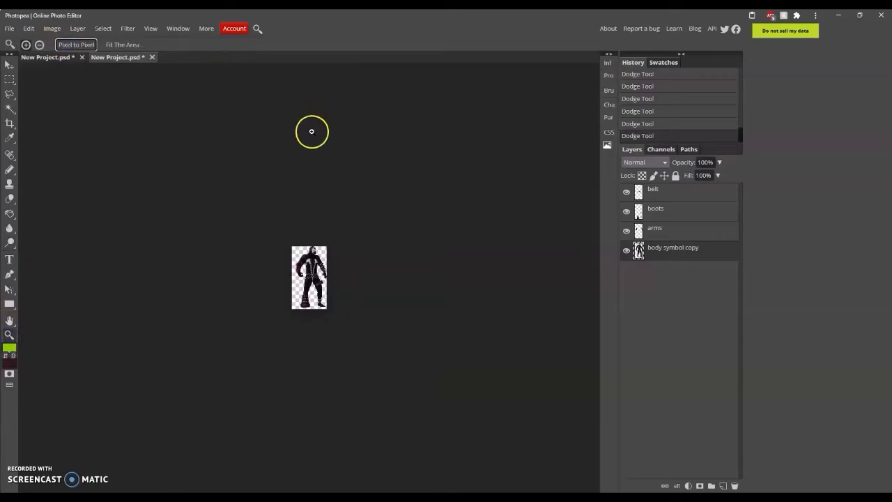
pyautogui.click(334, 134)
pyautogui.click(336, 132)
pyautogui.click(11, 346)
pyautogui.click(453, 379)
pyautogui.click(599, 406)
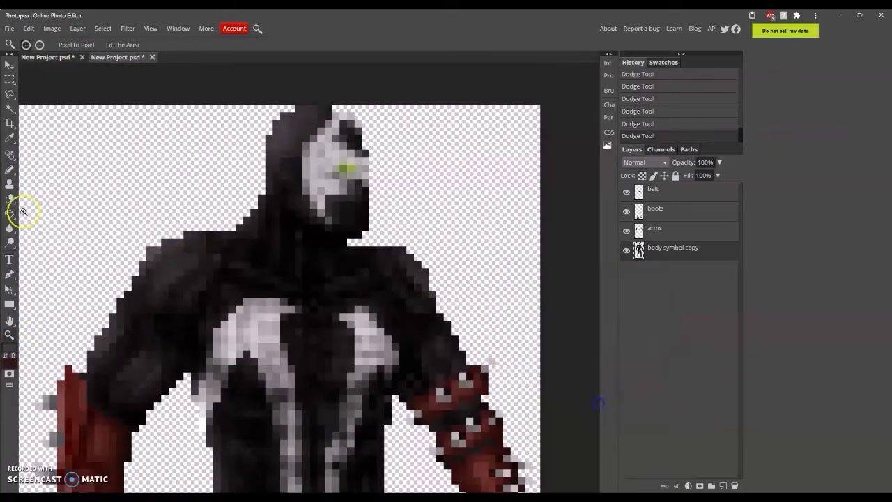
pyautogui.click(9, 169)
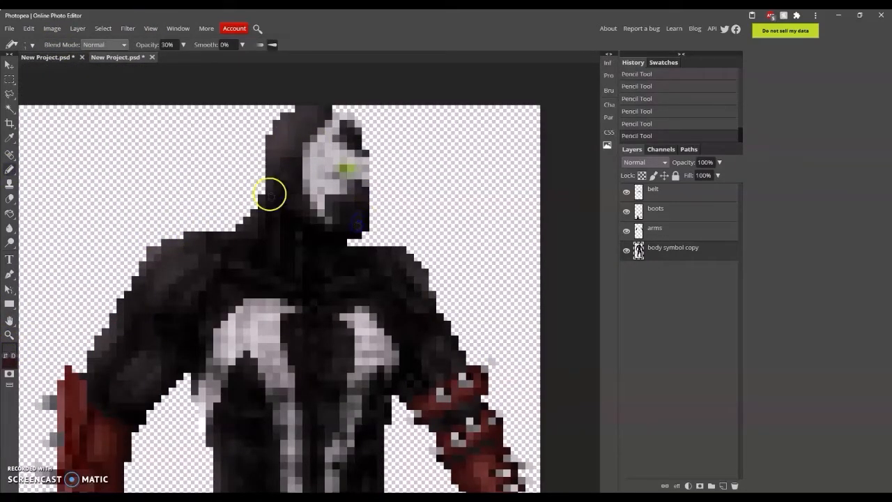
# Step: Sample the near-black of the chest and deepen the mask's dark areas with the Pencil tool
pyautogui.click(10, 347)
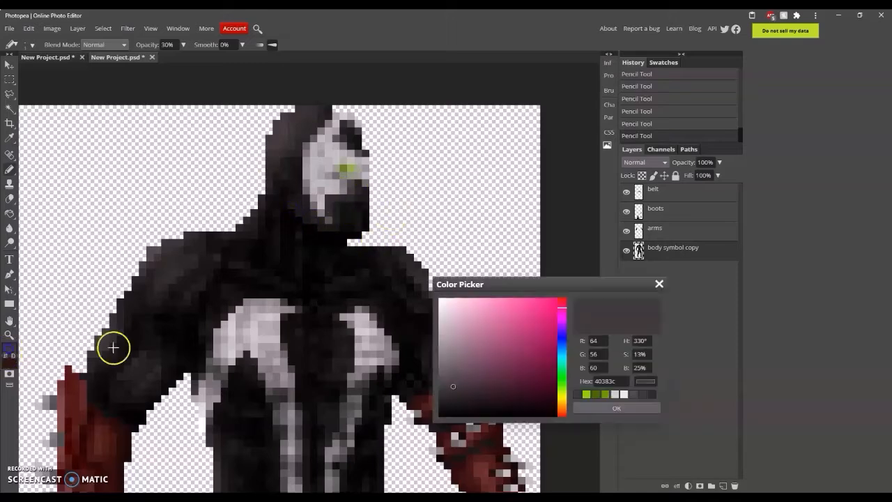
pyautogui.click(312, 309)
pyautogui.click(609, 407)
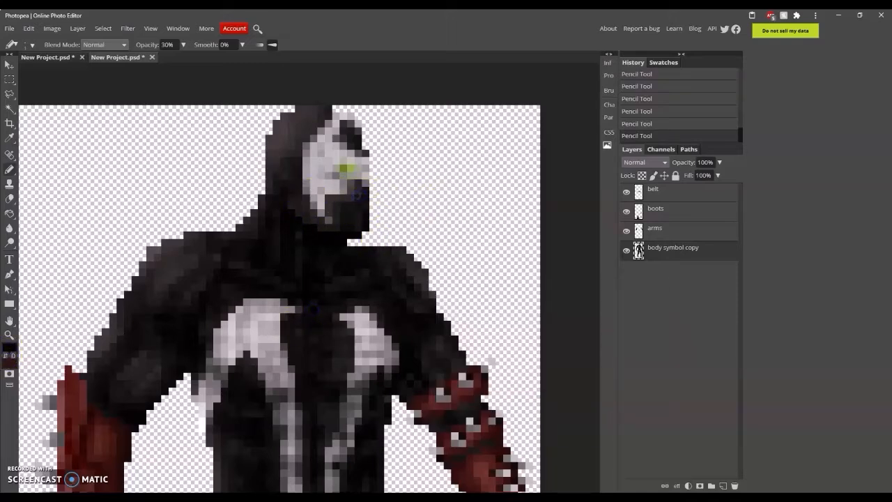
# Step: Check the sprite at actual size and rename the body symbol copy layer to "body"
pyautogui.click(9, 335)
pyautogui.click(76, 45)
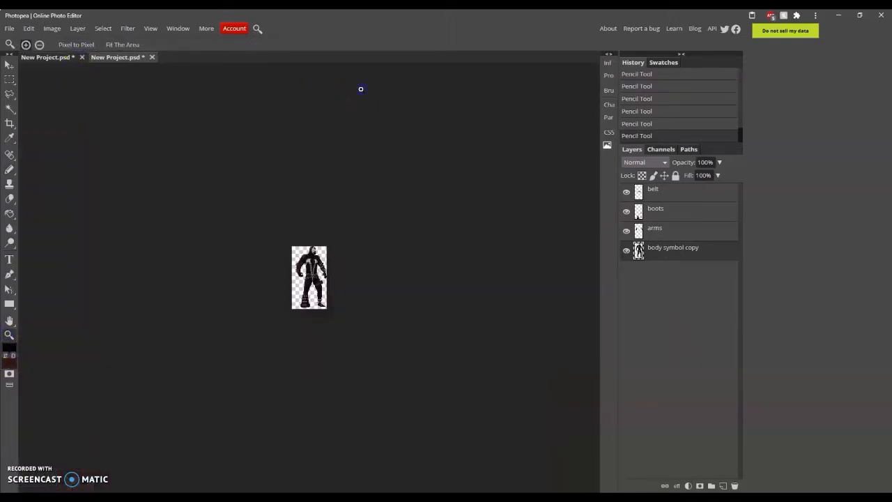
pyautogui.click(123, 45)
pyautogui.write('body')
pyautogui.press('Return')
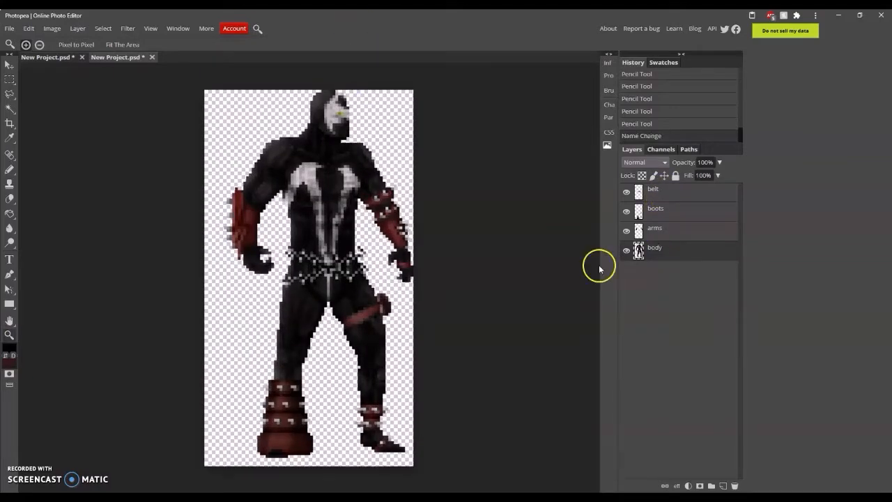
# Step: Select all layers from belt to body and move the character slightly down and to the left
pyautogui.keyDown('shift'); pyautogui.click(663, 195); pyautogui.keyUp('shift')
pyautogui.click(9, 65)
pyautogui.moveTo(126, 106); pyautogui.dragTo(118, 115)
# Step: Resize the canvas to 80 × 140 px and move the character slightly down within it
pyautogui.click(52, 28)
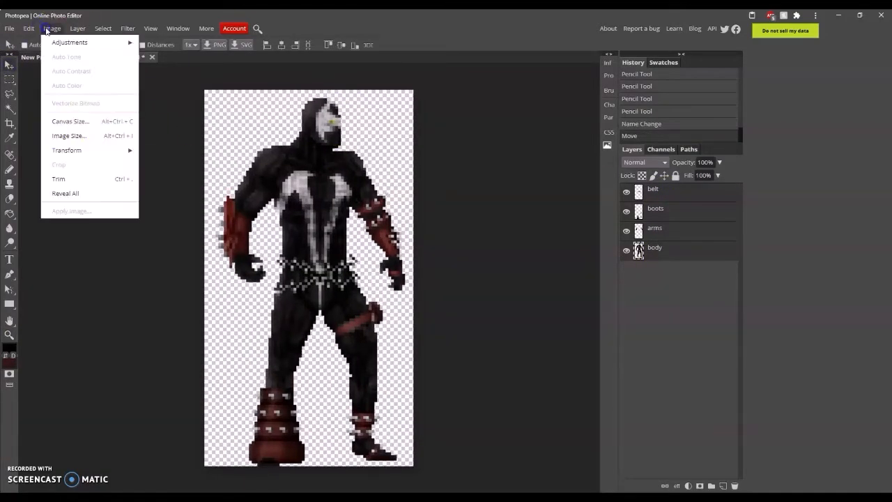
pyautogui.click(113, 130)
pyautogui.write('80')
pyautogui.click(107, 135)
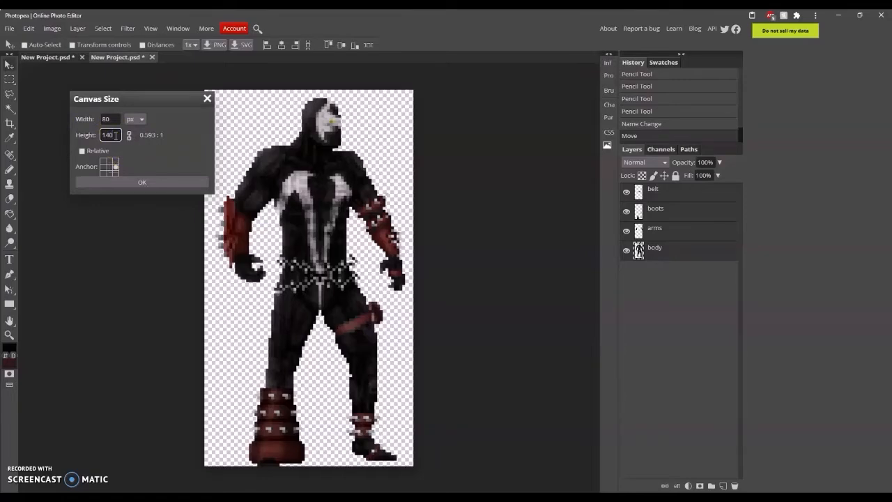
pyautogui.click(142, 181)
pyautogui.moveTo(298, 194); pyautogui.dragTo(298, 199)
pyautogui.click(9, 79)
pyautogui.click(184, 458)
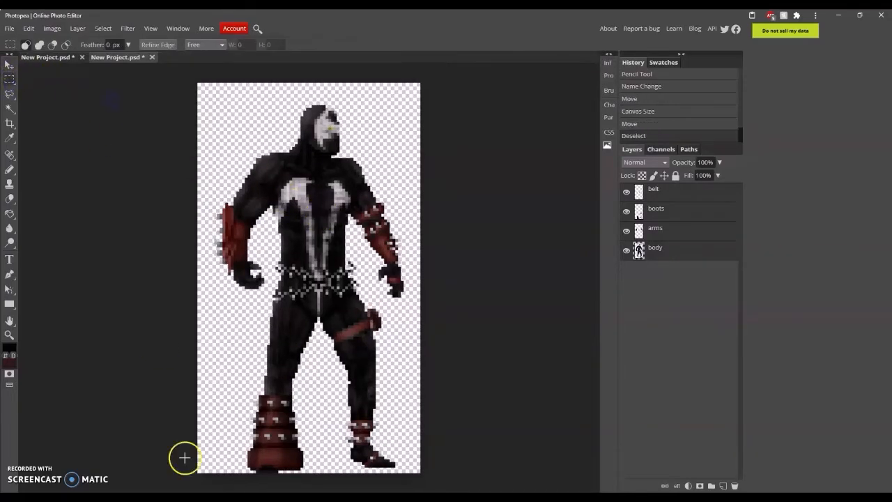
# Step: Switch to the project with the Spawn reference picture and fit the whole picture in view
pyautogui.click(46, 57)
pyautogui.click(9, 334)
pyautogui.click(123, 44)
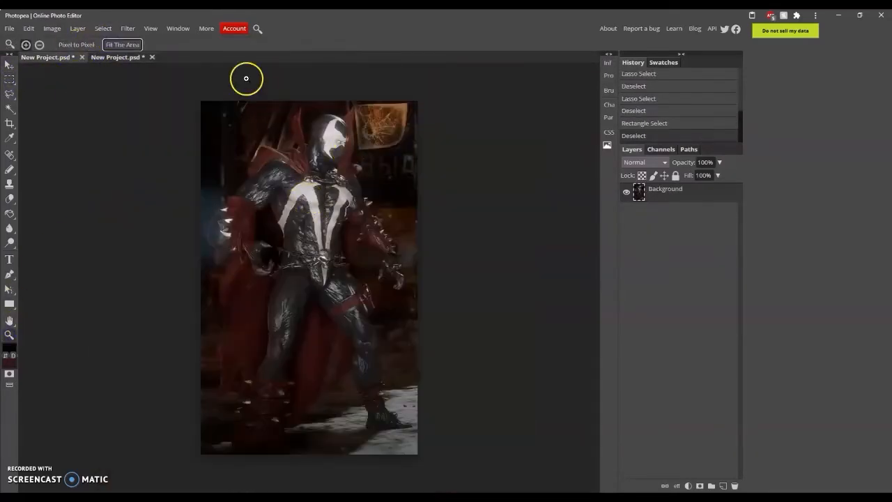
# Step: Sample a dark red from the cape in the reference picture as the foreground colour and add a new layer to the sprite project
pyautogui.click(9, 362)
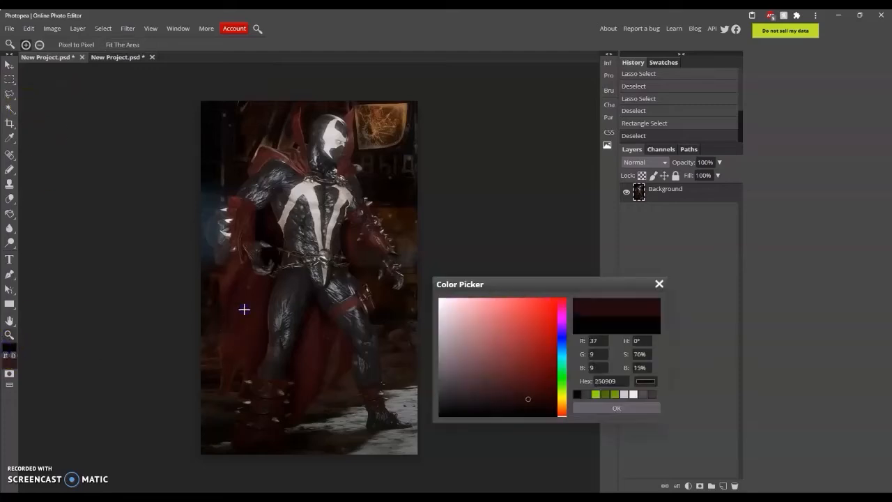
pyautogui.click(617, 408)
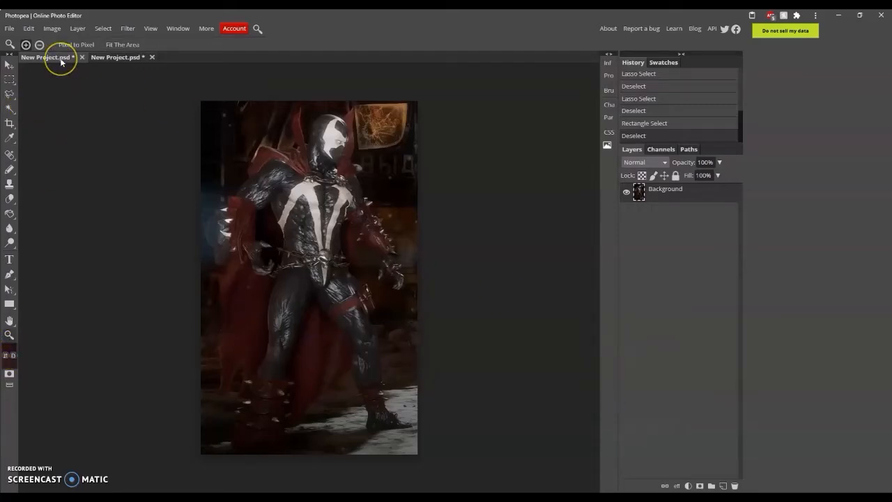
pyautogui.click(110, 58)
pyautogui.click(722, 486)
# Step: Draw the tall dark red collar point behind the head with the Pencil at 100% opacity, following the reference
pyautogui.click(9, 170)
pyautogui.click(168, 45)
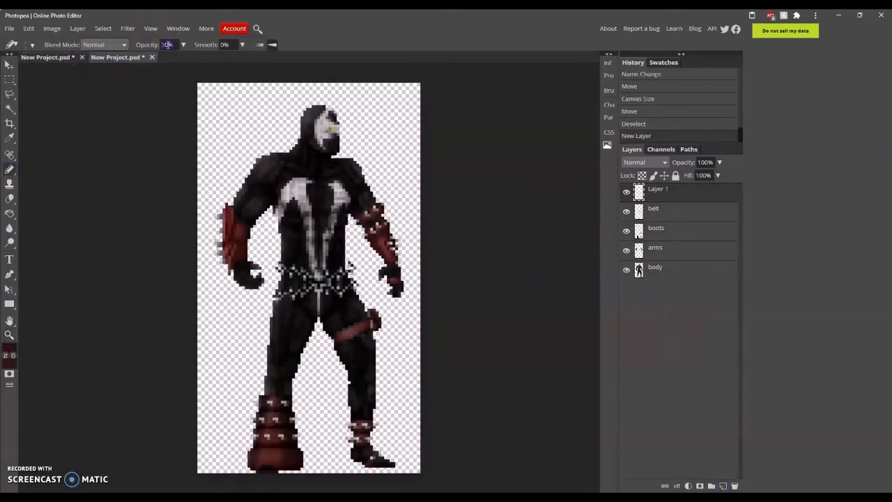
pyautogui.write('100')
pyautogui.click(102, 161)
pyautogui.click(58, 58)
pyautogui.click(113, 57)
pyautogui.moveTo(294, 151)
pyautogui.mouseDown()
pyautogui.moveTo(285, 111)
pyautogui.moveTo(274, 115)
pyautogui.moveTo(282, 114)
pyautogui.mouseUp()
# Step: Draw the collar band around the neck and the collar point in front of the face, comparing with the reference picture
pyautogui.click(57, 58)
pyautogui.click(113, 57)
pyautogui.click(58, 57)
pyautogui.click(114, 57)
pyautogui.click(33, 58)
pyautogui.click(117, 58)
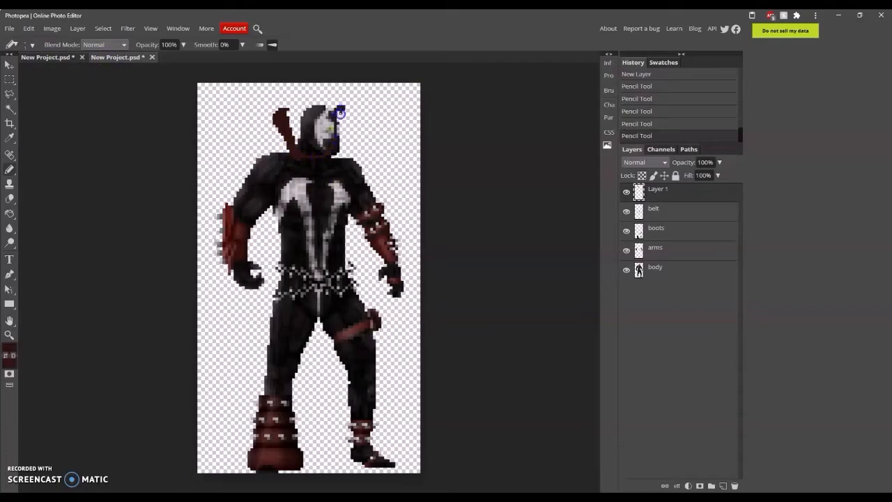
# Step: Block in the torso and thighs with dark red using a larger Pencil tip
pyautogui.click(28, 44)
pyautogui.click(73, 104)
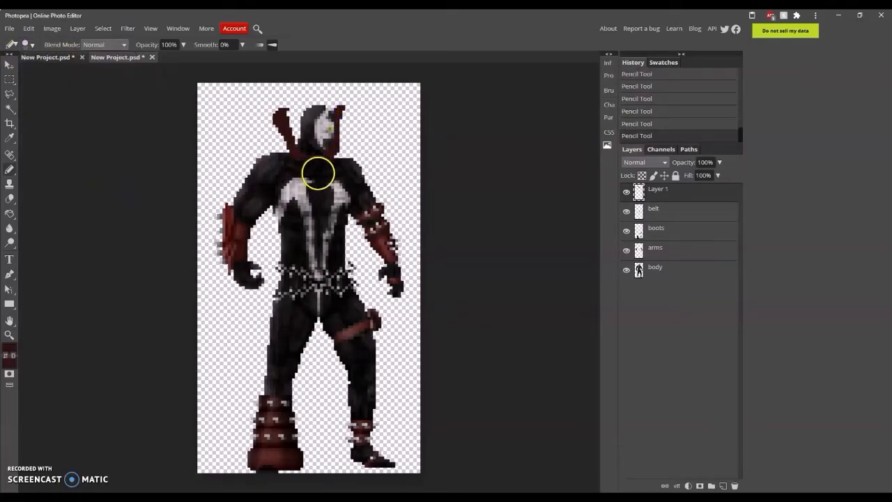
pyautogui.moveTo(315, 173)
pyautogui.mouseDown()
pyautogui.moveTo(318, 193)
pyautogui.moveTo(275, 244)
pyautogui.moveTo(314, 303)
pyautogui.moveTo(272, 360)
pyautogui.moveTo(334, 376)
pyautogui.mouseUp()
pyautogui.click(57, 58)
pyautogui.click(114, 57)
# Step: Reduce the Pencil size and extend the dark red cape over both shoulders, comparing with the reference picture
pyautogui.click(27, 45)
pyautogui.click(100, 61)
pyautogui.write('12')
pyautogui.click(79, 168)
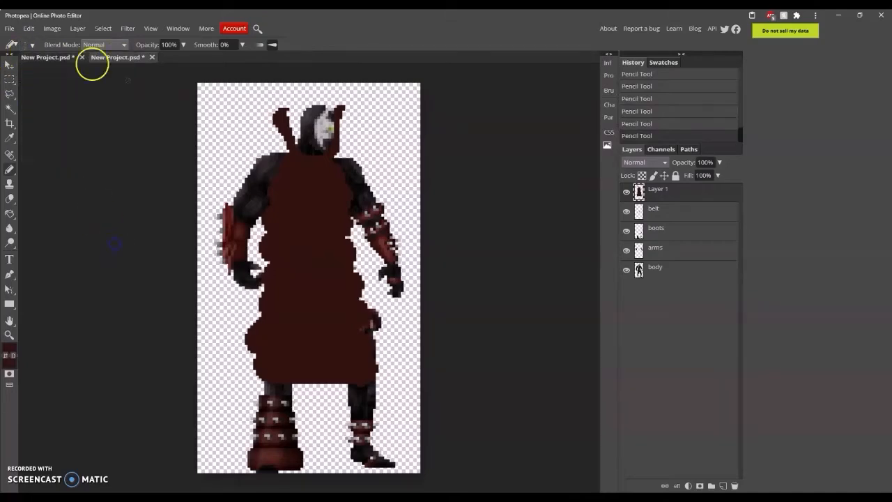
pyautogui.click(64, 58)
pyautogui.click(115, 58)
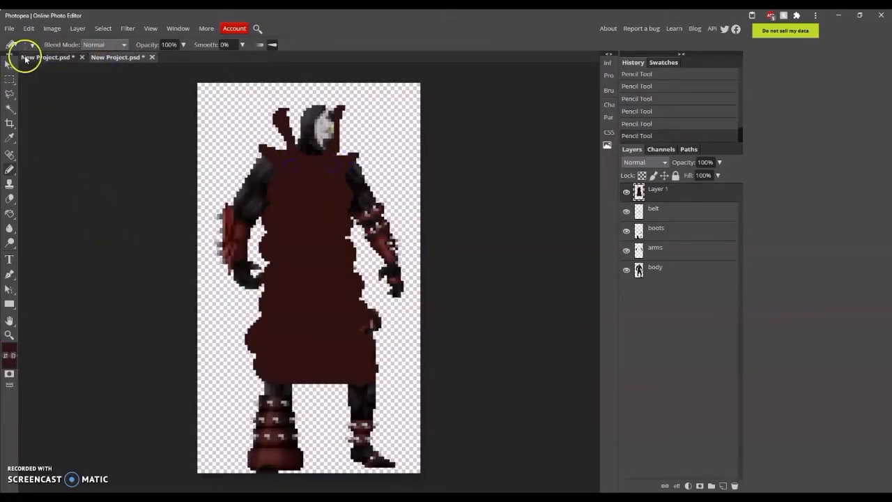
pyautogui.click(31, 59)
pyautogui.click(113, 57)
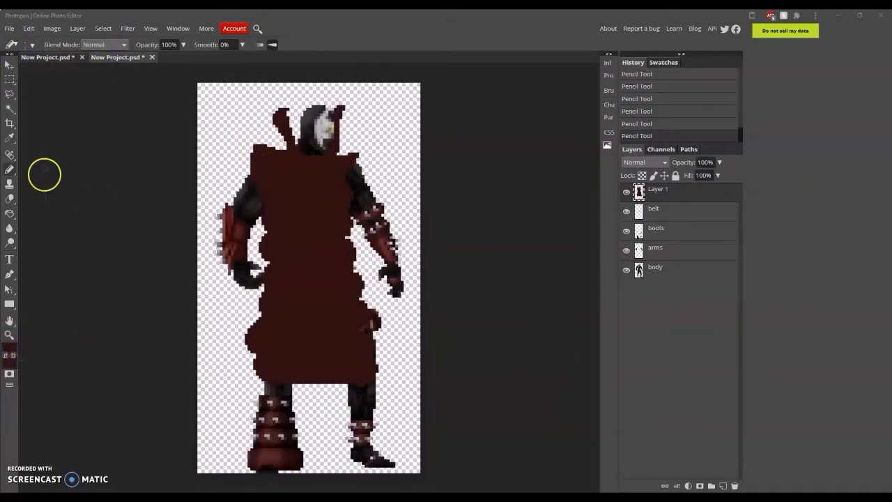
pyautogui.click(49, 57)
pyautogui.click(131, 56)
# Step: Rename the new cape layer to "cape front"
pyautogui.doubleClick(658, 189)
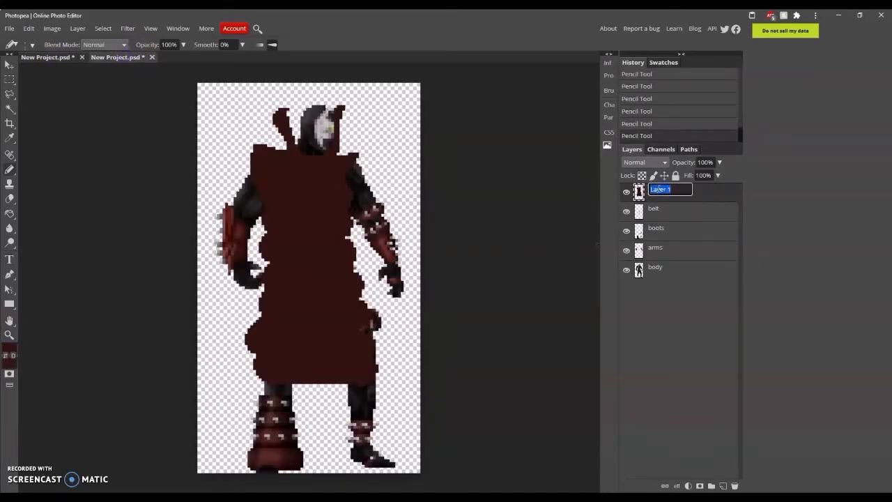
pyautogui.write('cape front')
pyautogui.press('Return')
# Step: Erase the dark red from the torso, shoulders and legs with a 24 px hard eraser, leaving the collar around the neck
pyautogui.click(9, 199)
pyautogui.click(26, 46)
pyautogui.click(64, 107)
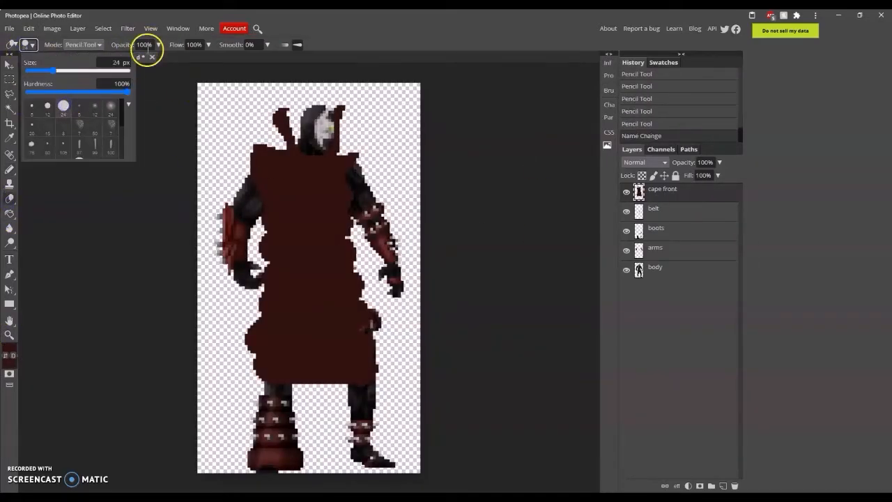
pyautogui.moveTo(276, 386)
pyautogui.mouseDown()
pyautogui.moveTo(339, 336)
pyautogui.moveTo(271, 207)
pyautogui.moveTo(365, 177)
pyautogui.mouseUp()
pyautogui.click(365, 177)
pyautogui.click(363, 179)
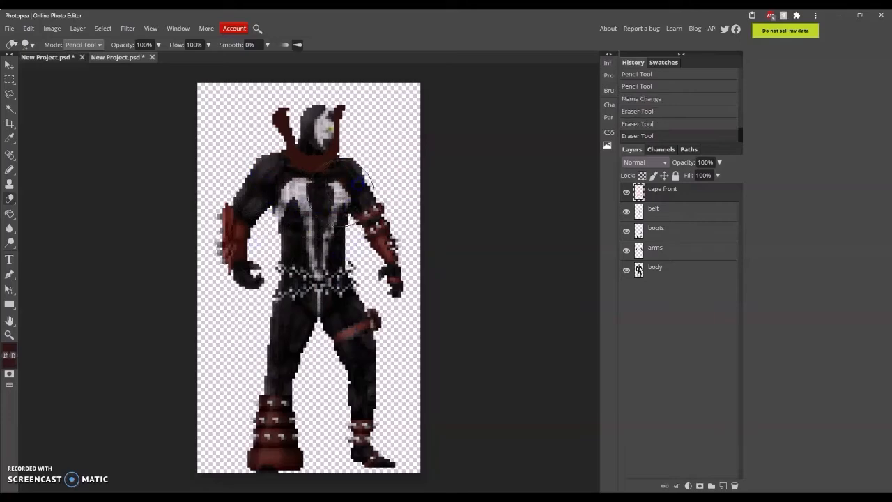
pyautogui.click(312, 192)
pyautogui.click(317, 191)
pyautogui.click(316, 190)
# Step: Trim the collar near the face with a smaller eraser and move the cape front layer slightly
pyautogui.click(27, 45)
pyautogui.click(107, 112)
pyautogui.click(335, 134)
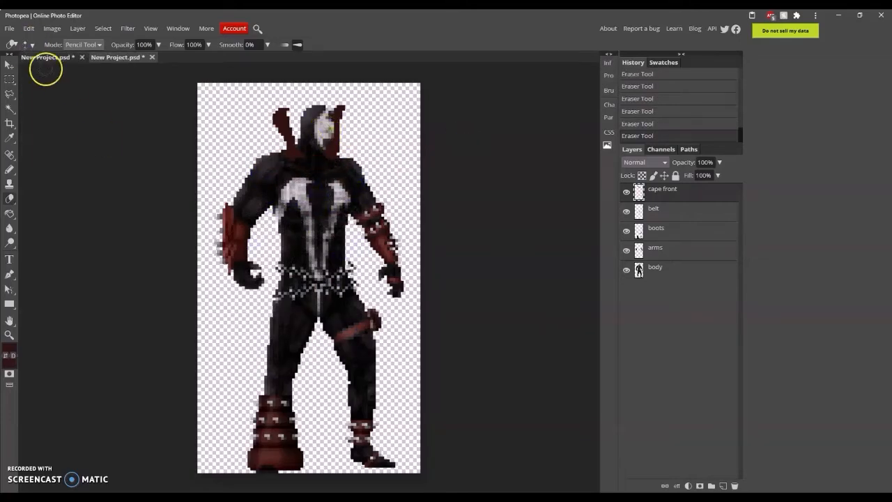
pyautogui.click(9, 65)
pyautogui.moveTo(297, 186); pyautogui.dragTo(299, 186)
# Step: Set the cape front layer's opacity to 60% and erase the dark red that overlaps the face and chin
pyautogui.click(9, 335)
pyautogui.click(343, 118)
pyautogui.click(706, 161)
pyautogui.write('60')
pyautogui.click(9, 64)
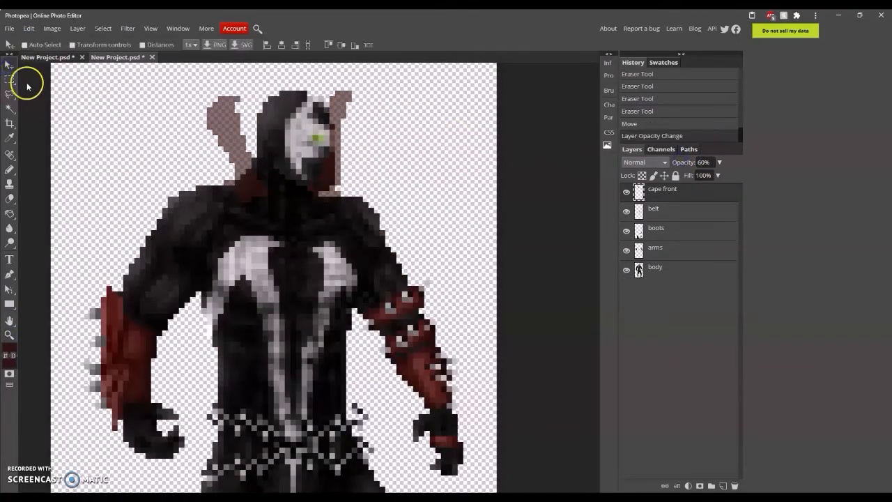
pyautogui.click(9, 199)
pyautogui.click(311, 155)
pyautogui.click(320, 149)
pyautogui.click(318, 135)
pyautogui.click(318, 138)
pyautogui.click(320, 175)
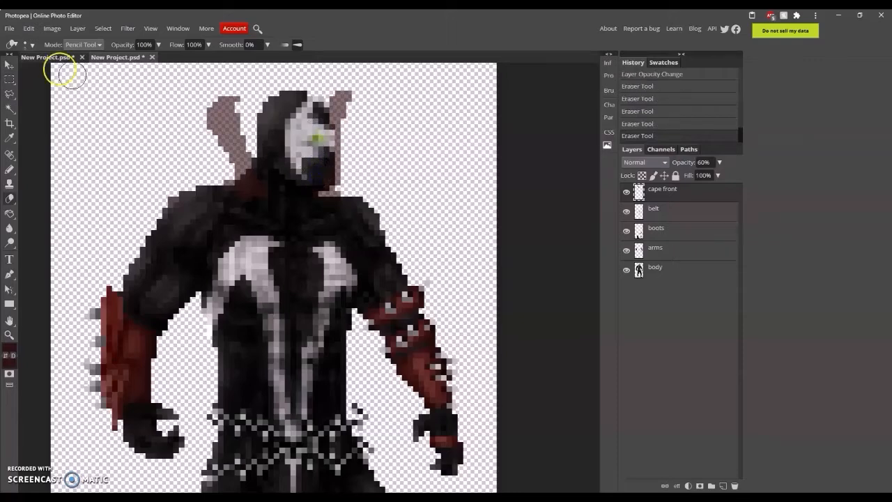
# Step: Set the eraser size to 2 px and clean the remaining dark red from the chin and neck, comparing with the reference
pyautogui.click(26, 45)
pyautogui.click(110, 63)
pyautogui.write('2')
pyautogui.click(326, 178)
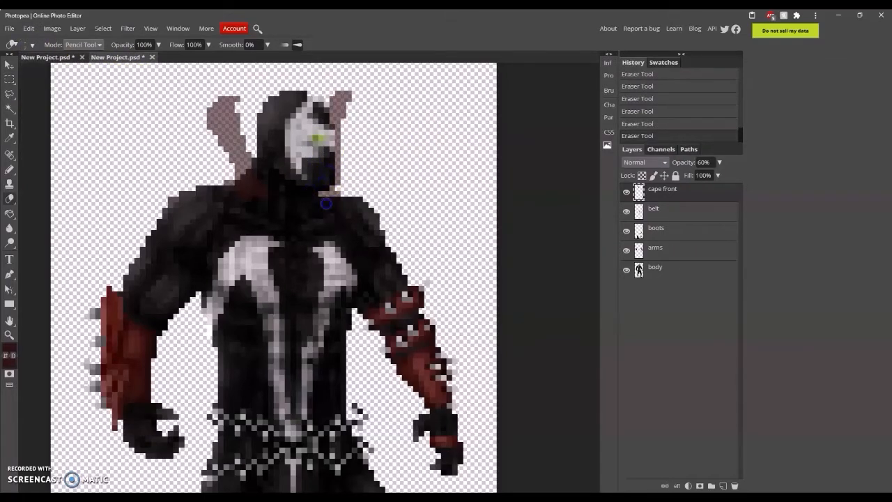
pyautogui.click(69, 56)
pyautogui.click(115, 57)
# Step: Restore the cape front layer to 100% opacity and lengthen the collar point in front of the face with the Pencil
pyautogui.click(9, 169)
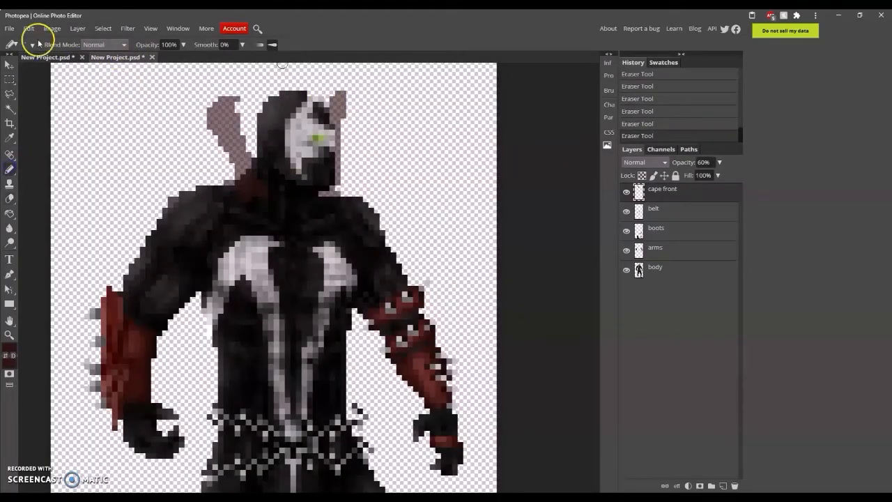
pyautogui.click(27, 46)
pyautogui.click(704, 161)
pyautogui.write('100')
pyautogui.click(546, 137)
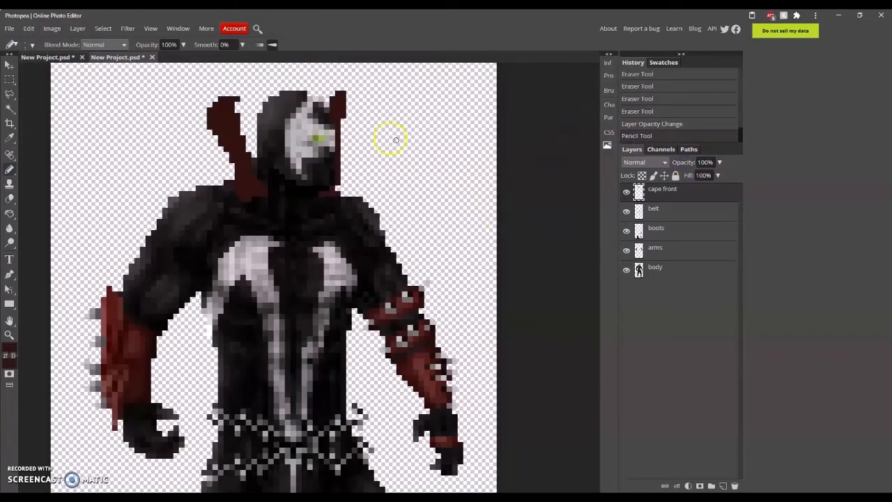
pyautogui.click(343, 89)
# Step: Extend the collar point behind the head upward into a sharper tip, following the reference picture
pyautogui.click(60, 55)
pyautogui.click(117, 57)
pyautogui.click(231, 93)
pyautogui.click(231, 89)
pyautogui.click(231, 83)
pyautogui.click(237, 93)
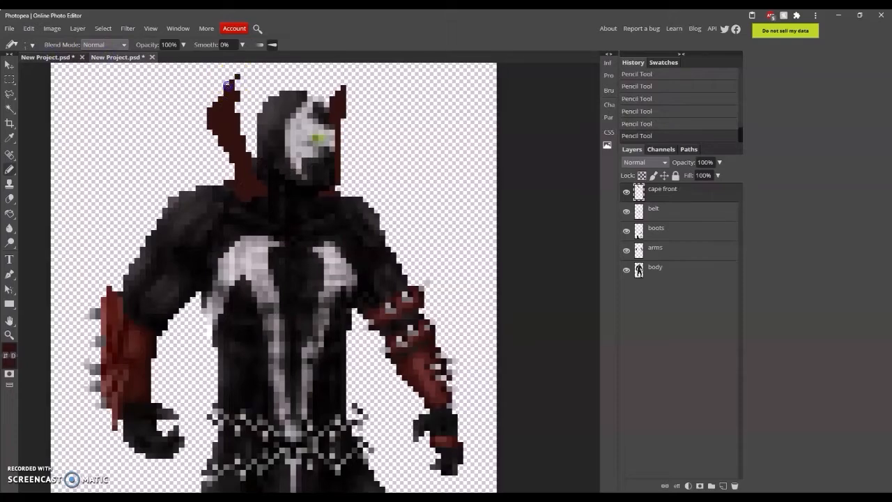
pyautogui.click(210, 94)
# Step: Erase the outer edge of the collar behind the head and fill in its tip with the Pencil
pyautogui.click(9, 200)
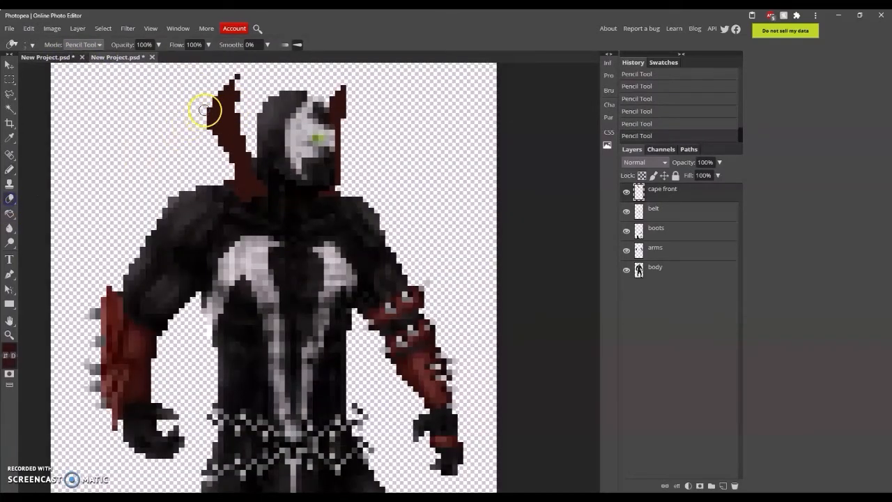
pyautogui.moveTo(209, 111); pyautogui.dragTo(209, 126)
pyautogui.click(61, 57)
pyautogui.click(117, 57)
pyautogui.click(10, 167)
pyautogui.click(237, 82)
pyautogui.click(237, 82)
# Step: Draw the dark red cape from the base of the rear collar down to the upper chest, comparing with the reference
pyautogui.click(60, 58)
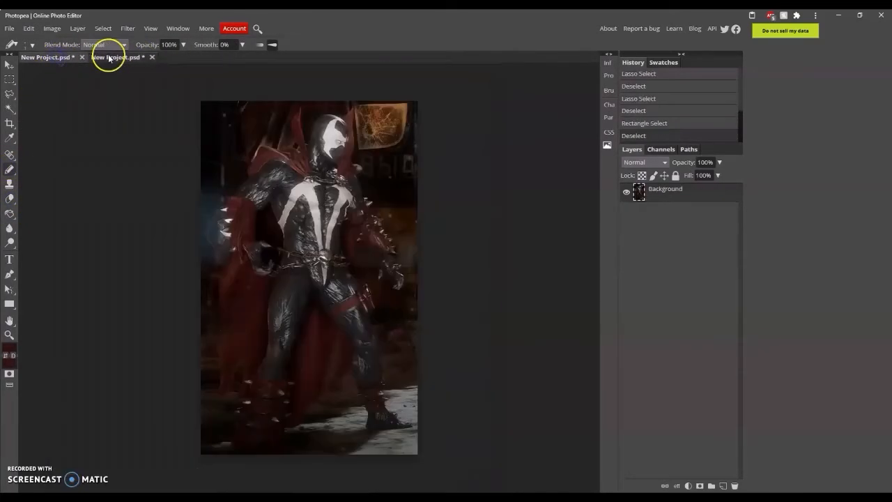
pyautogui.click(117, 58)
pyautogui.click(60, 57)
pyautogui.click(117, 57)
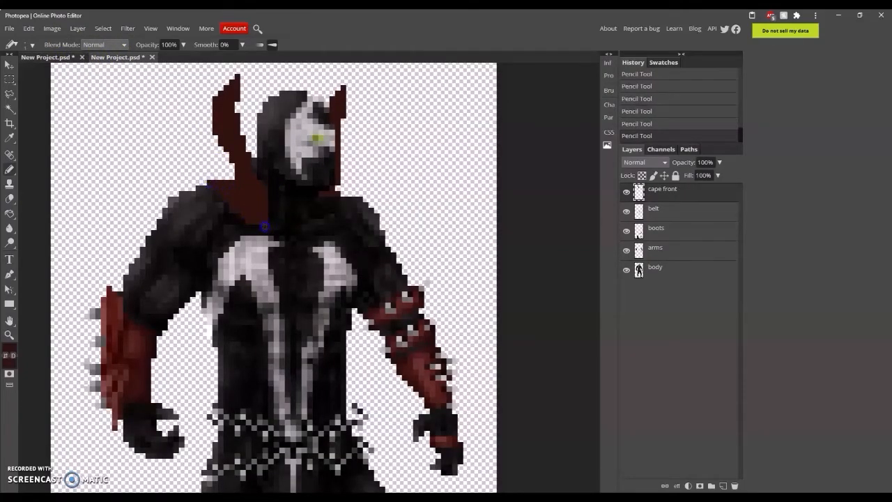
pyautogui.click(60, 57)
pyautogui.click(117, 57)
pyautogui.click(60, 57)
pyautogui.click(117, 57)
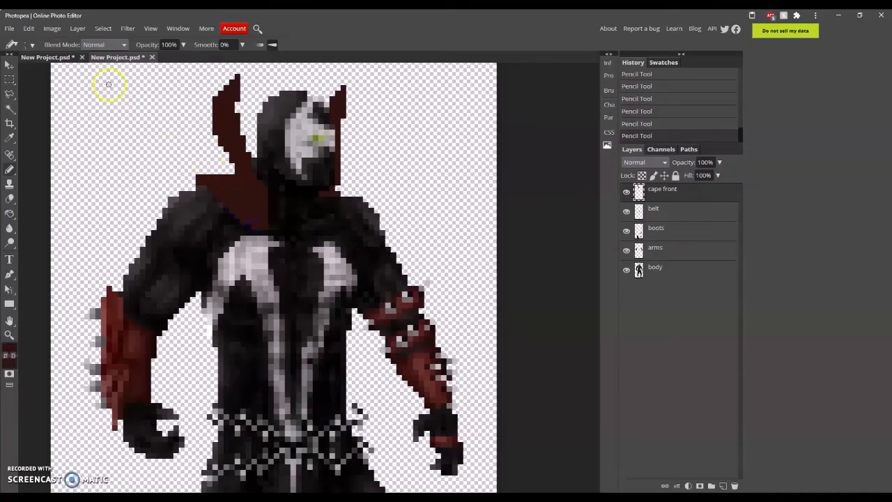
# Step: Extend the cape outward over the top of the shoulder behind the head, matching the reference picture
pyautogui.click(53, 57)
pyautogui.click(113, 58)
pyautogui.click(48, 57)
pyautogui.click(110, 58)
pyautogui.moveTo(216, 171); pyautogui.dragTo(191, 171)
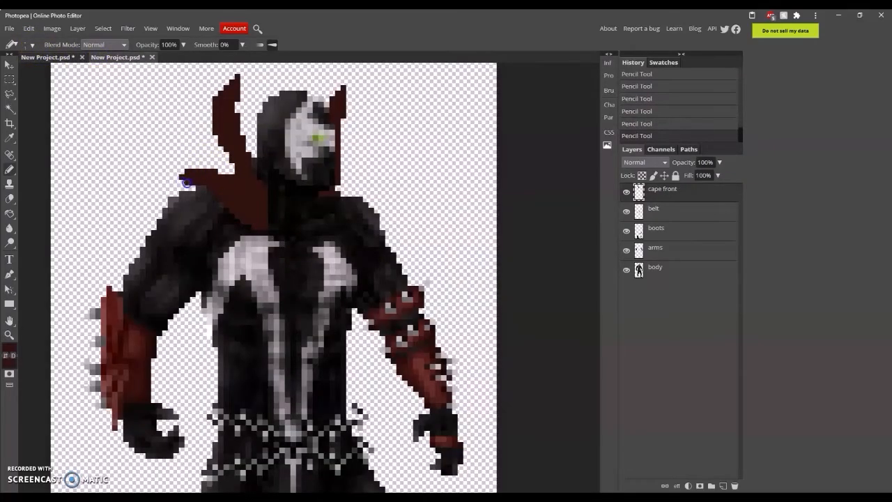
pyautogui.click(54, 57)
pyautogui.click(120, 56)
# Step: Set the eraser size to 1 px and trim the cape's inner edge along the neck
pyautogui.click(11, 200)
pyautogui.click(32, 45)
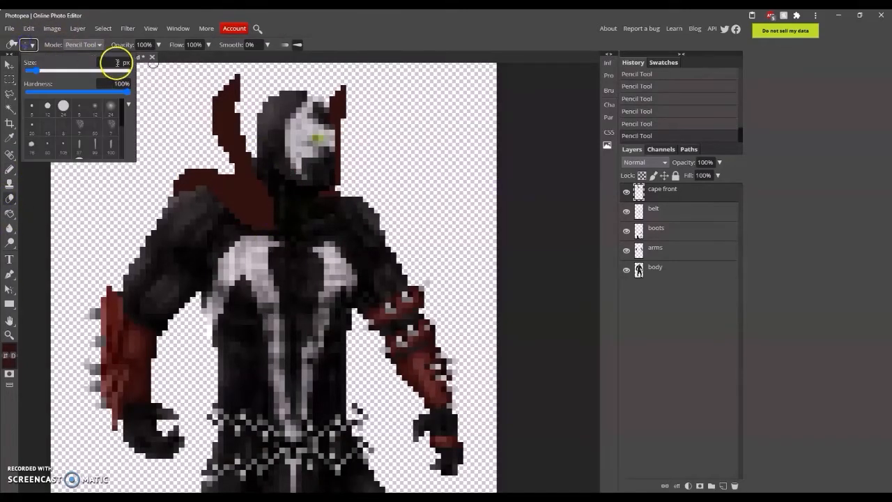
pyautogui.click(119, 62)
pyautogui.write('1')
pyautogui.moveTo(253, 156); pyautogui.dragTo(252, 170)
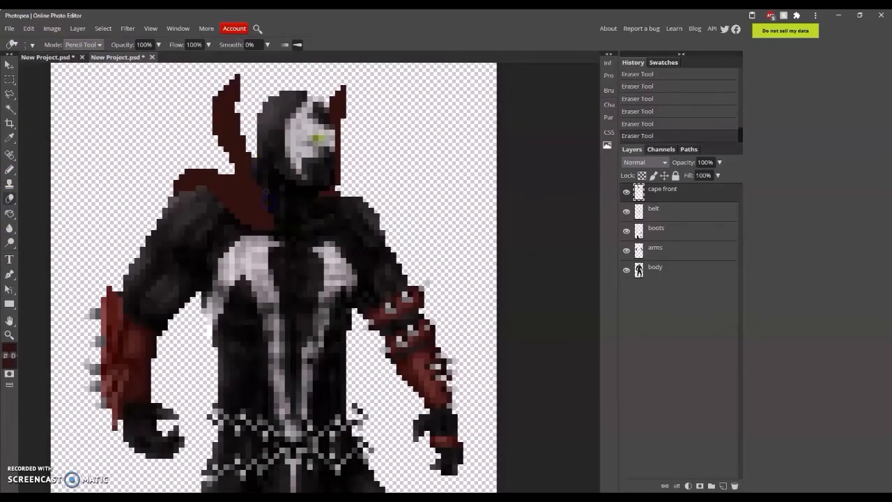
pyautogui.click(48, 58)
pyautogui.click(123, 56)
# Step: Draw the dark red cape section on the other side of the neck down to the chest emblem, checking the reference
pyautogui.click(10, 169)
pyautogui.click(319, 196)
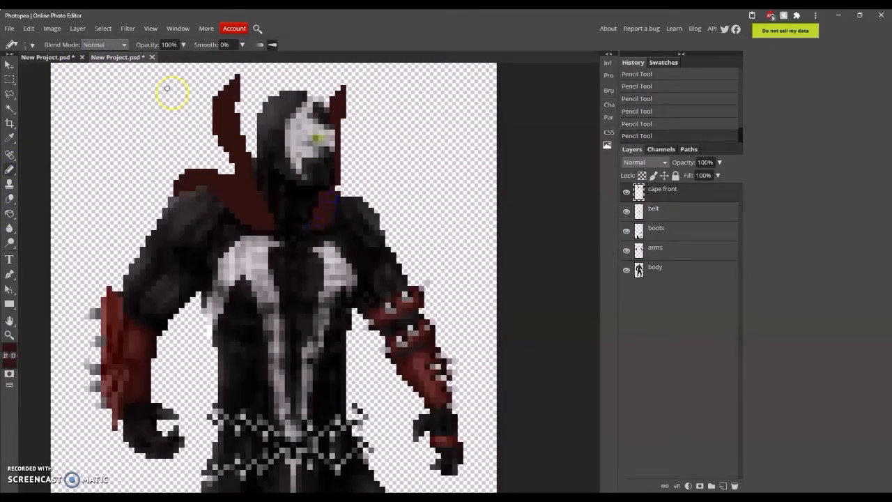
pyautogui.click(49, 58)
pyautogui.click(115, 57)
pyautogui.click(55, 57)
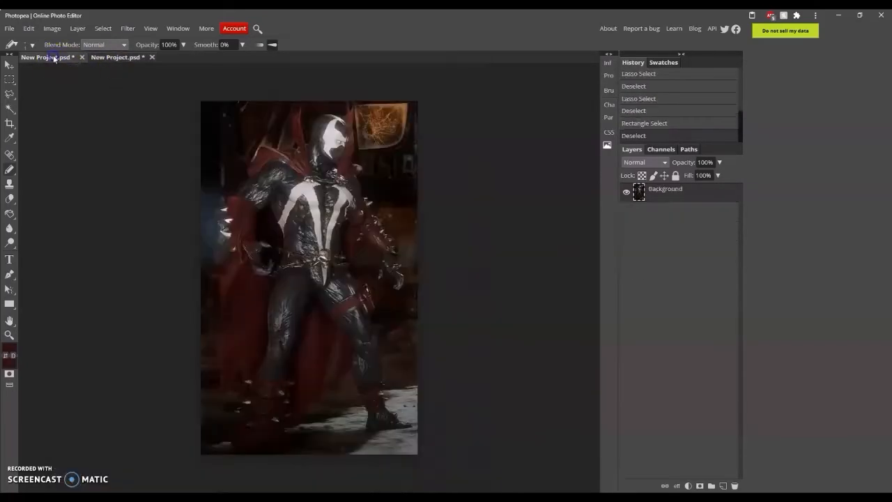
pyautogui.click(115, 57)
# Step: Extend the far cape section upward and outward over the shoulder beneath the face, comparing repeatedly with the reference
pyautogui.click(345, 193)
pyautogui.click(53, 58)
pyautogui.click(114, 56)
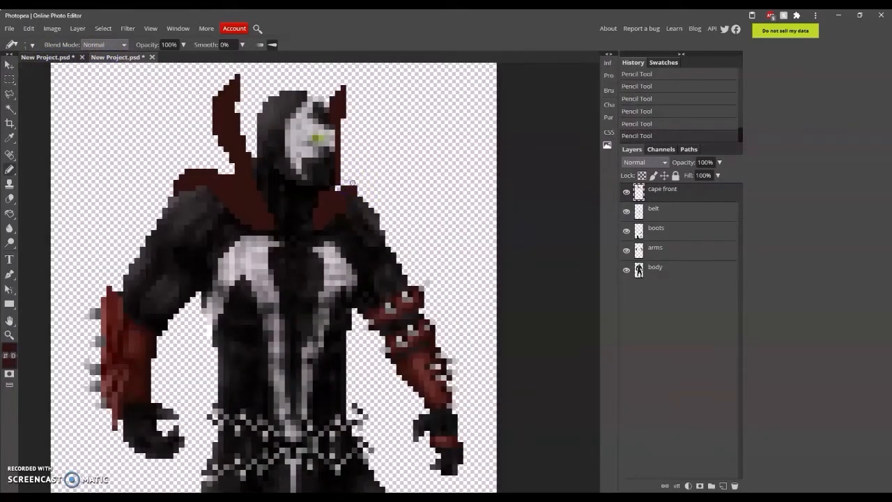
pyautogui.click(50, 57)
pyautogui.click(115, 57)
pyautogui.click(353, 189)
pyautogui.click(50, 58)
pyautogui.click(117, 57)
pyautogui.click(345, 198)
# Step: Erase pixels along the inner edge of the collar behind the head and add a dark red pixel at its base
pyautogui.click(11, 198)
pyautogui.click(50, 57)
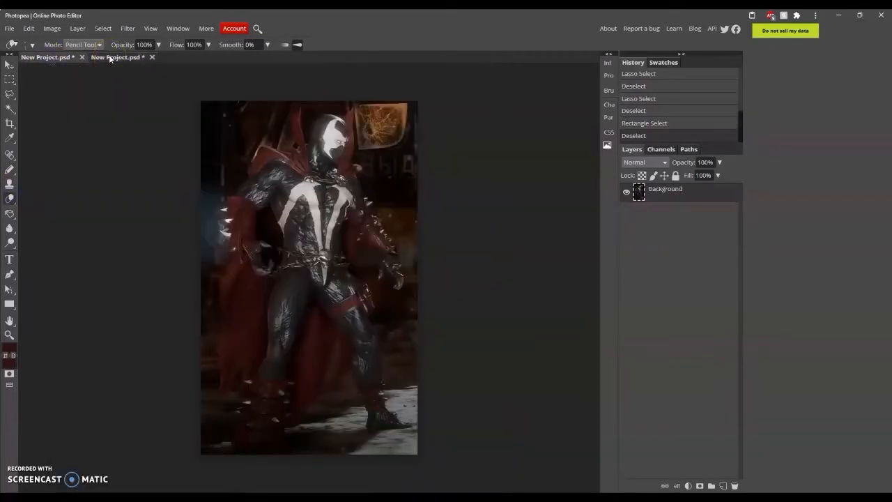
pyautogui.click(109, 57)
pyautogui.click(240, 126)
pyautogui.click(10, 170)
pyautogui.click(226, 170)
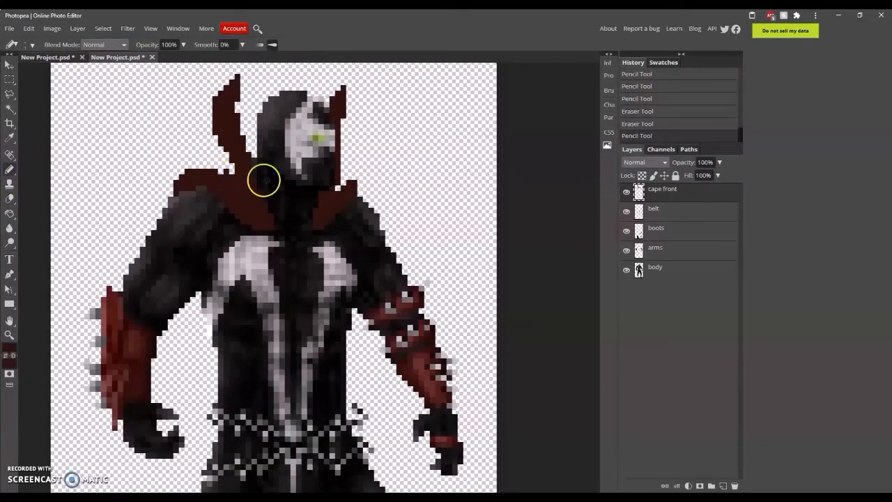
# Step: Lengthen the pointed tip of the cape on the far shoulder and compare it with the reference picture
pyautogui.click(50, 57)
pyautogui.click(109, 57)
pyautogui.click(357, 176)
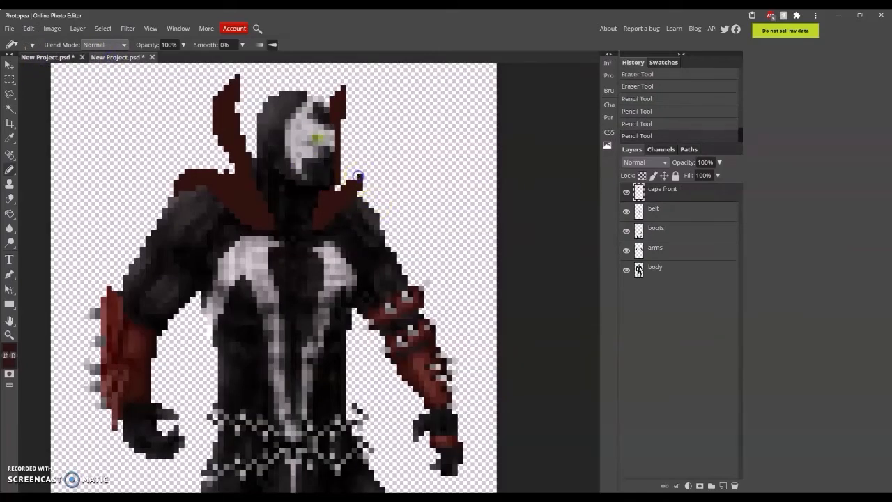
pyautogui.click(50, 57)
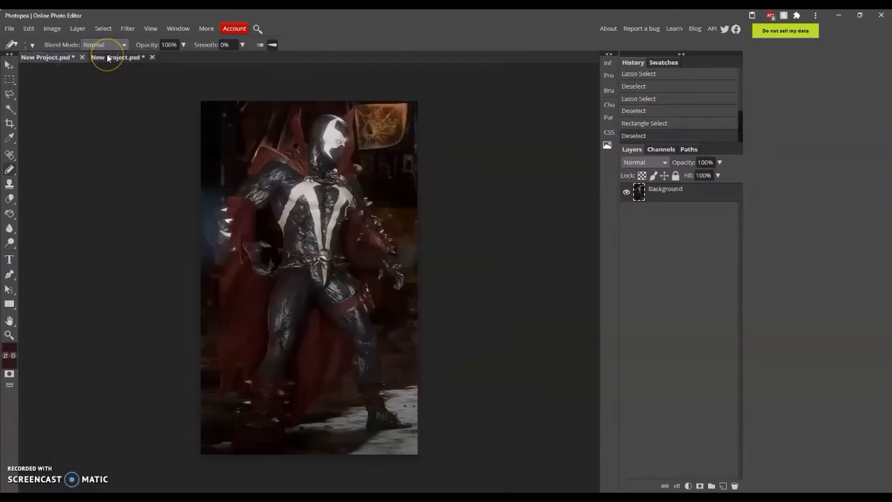
pyautogui.click(109, 57)
# Step: Erase pixels from the upper edge of the cape on the shoulder behind the head
pyautogui.scroll(1, 209, 167)
pyautogui.click(10, 198)
pyautogui.click(216, 212)
pyautogui.click(210, 212)
# Step: Add dark red pencil pixels at the base of the collar behind the head and compare with the reference picture
pyautogui.click(9, 169)
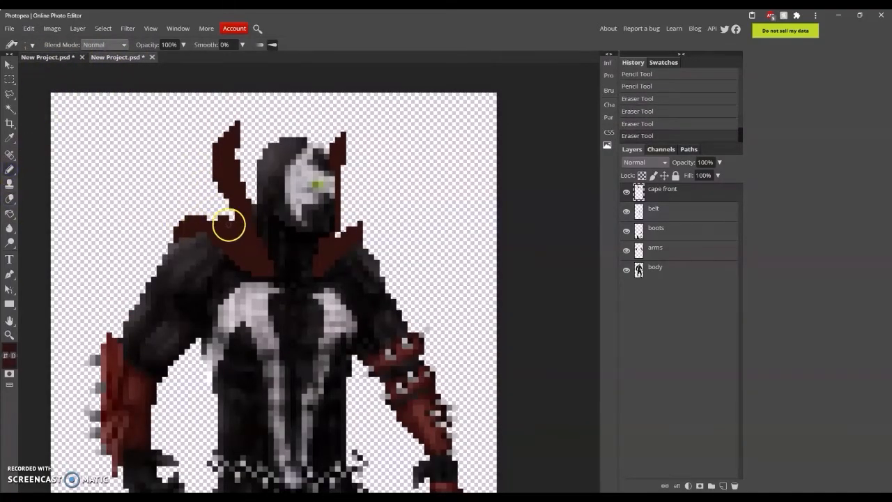
pyautogui.click(64, 57)
pyautogui.click(130, 58)
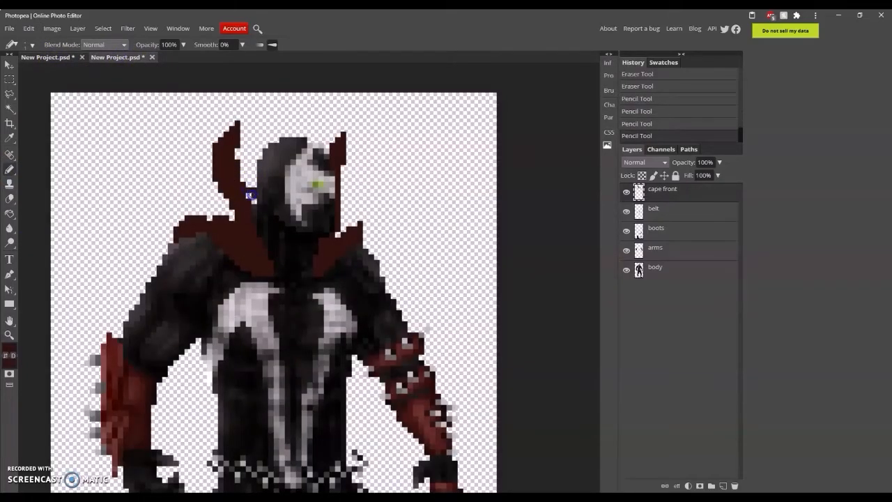
pyautogui.click(52, 57)
pyautogui.click(114, 58)
# Step: Erase pixels along the outer edge of the tall collar behind the head, comparing with the reference picture
pyautogui.click(9, 199)
pyautogui.click(61, 59)
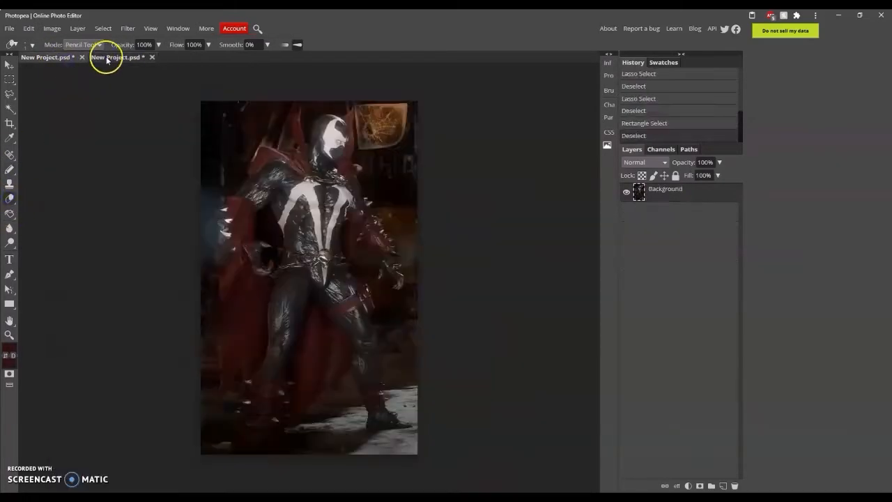
pyautogui.click(106, 58)
pyautogui.click(214, 180)
pyautogui.click(61, 58)
pyautogui.click(112, 58)
# Step: Reshape the tall collar's tip behind the head by erasing outer pixels and adding dark red ones at its point
pyautogui.click(10, 169)
pyautogui.click(10, 199)
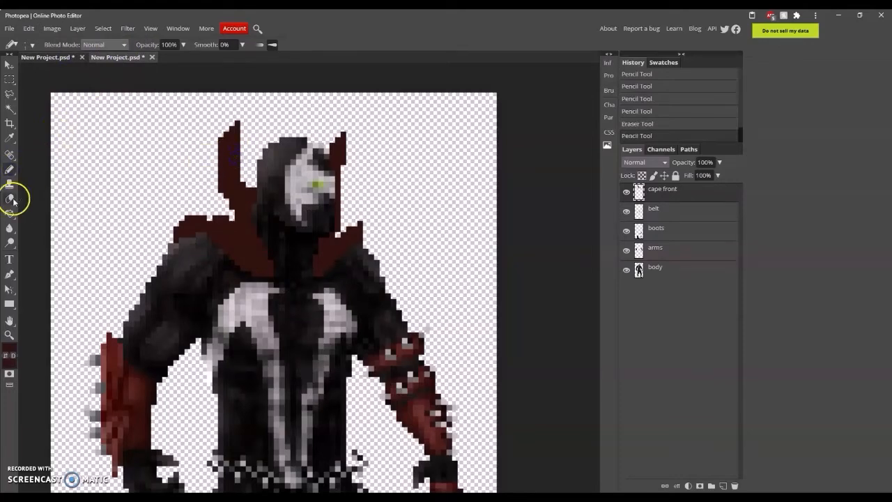
pyautogui.click(220, 138)
pyautogui.click(220, 138)
pyautogui.click(10, 170)
pyautogui.click(239, 123)
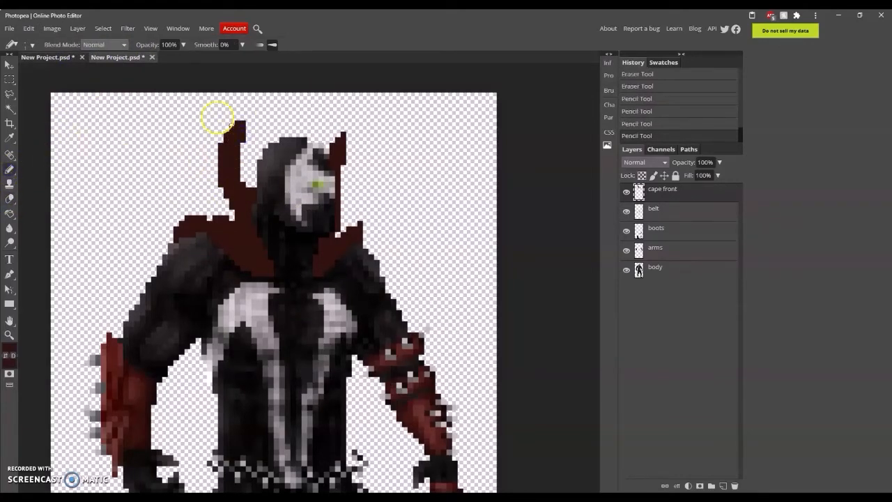
# Step: Refine the collar strip in front of the face by erasing inner-edge pixels and adding dark red ones lower down
pyautogui.click(60, 58)
pyautogui.click(142, 57)
pyautogui.click(15, 202)
pyautogui.click(329, 142)
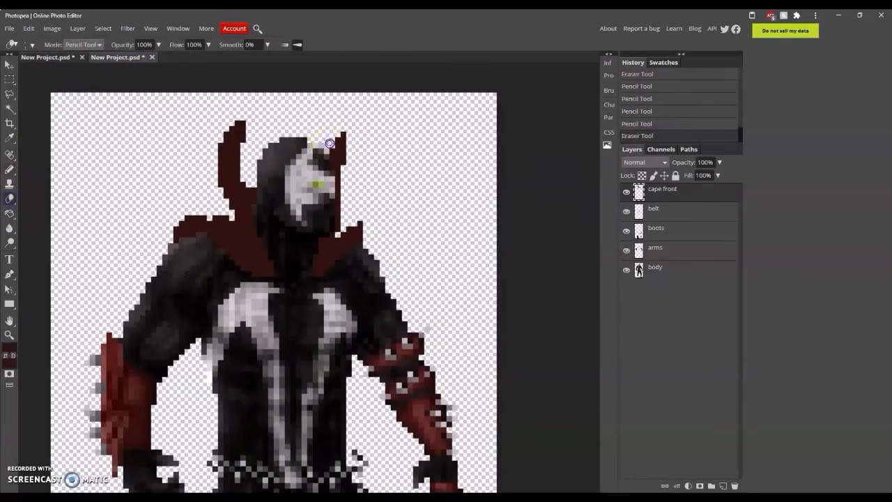
pyautogui.click(14, 175)
# Step: Clean up the notch between the front collar strip and the far shoulder's cape by erasing and redrawing pixels
pyautogui.click(10, 199)
pyautogui.click(339, 225)
pyautogui.click(340, 231)
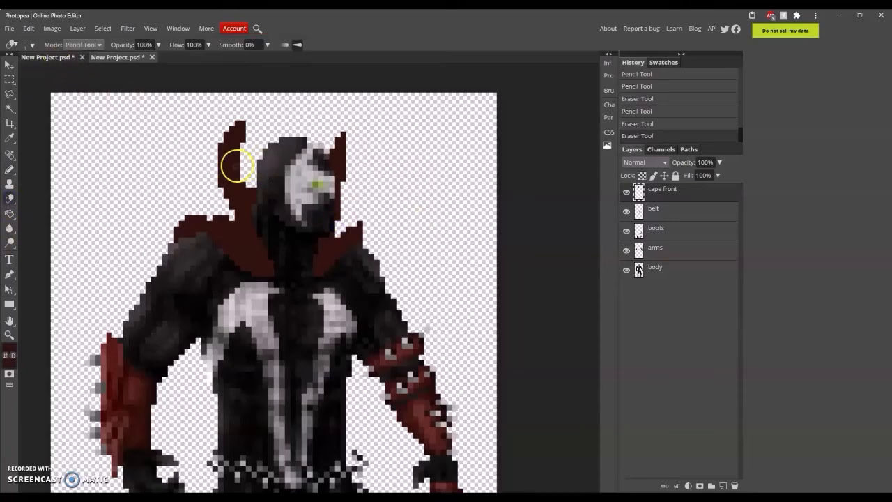
pyautogui.click(346, 226)
pyautogui.click(332, 238)
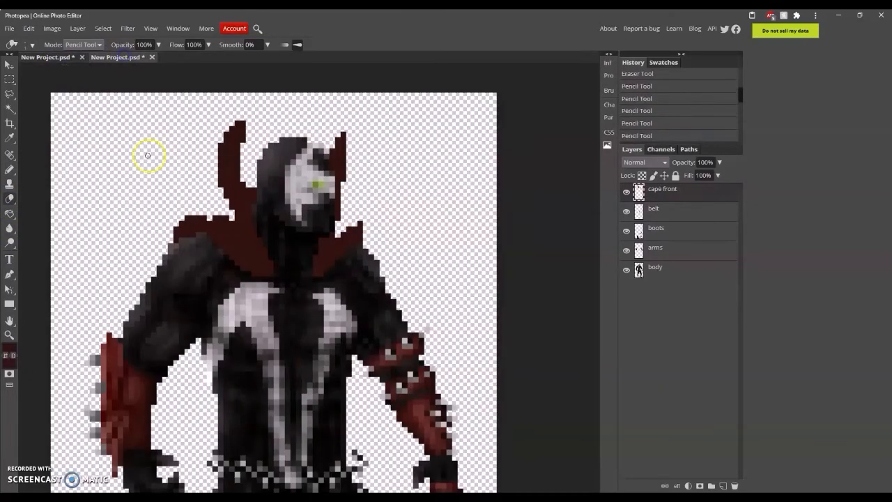
pyautogui.press('b')
pyautogui.click(341, 236)
pyautogui.click(59, 61)
pyautogui.click(117, 58)
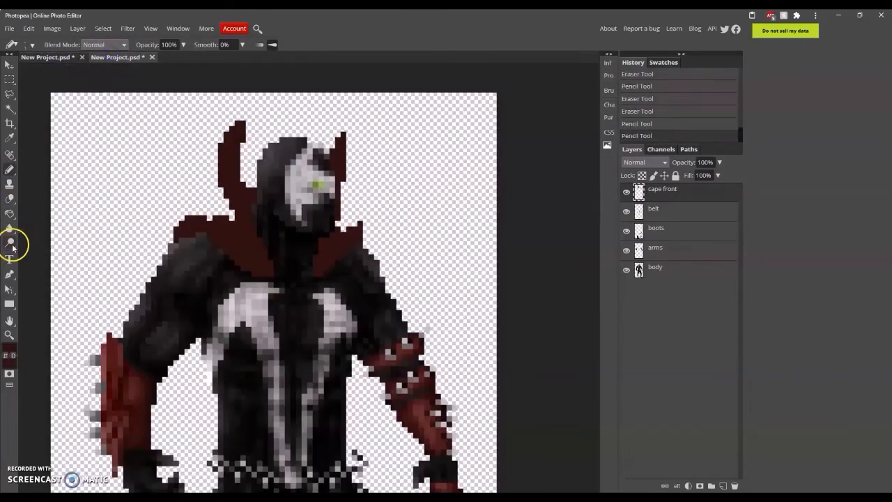
# Step: Darken the cape's fold above the shoulder behind the head using the Burn tool with a small brush and Midtones range
pyautogui.click(11, 245)
pyautogui.click(52, 256)
pyautogui.click(31, 46)
pyautogui.moveTo(74, 70); pyautogui.dragTo(53, 70)
pyautogui.click(87, 46)
pyautogui.click(89, 64)
pyautogui.click(43, 57)
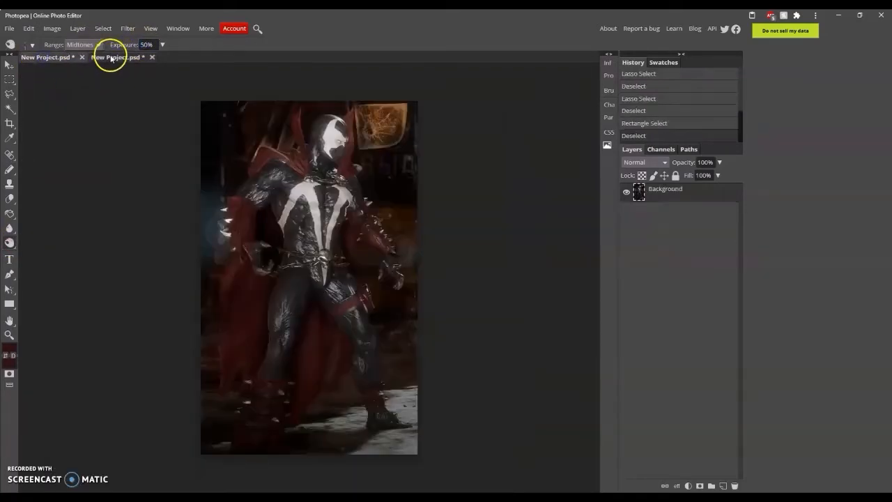
pyautogui.click(111, 57)
pyautogui.click(235, 225)
pyautogui.click(230, 254)
# Step: Burn shading into the collar base and the cape edges on both sides of the neck, checking the reference
pyautogui.click(52, 58)
pyautogui.click(109, 57)
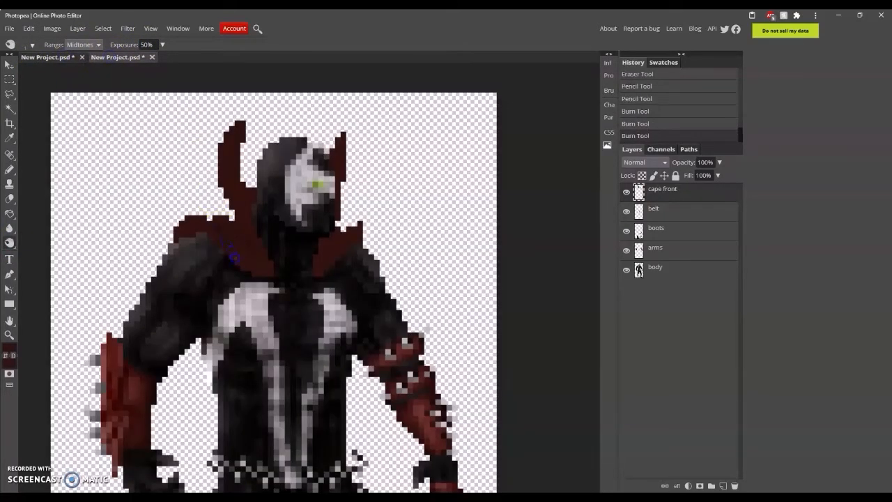
pyautogui.click(53, 57)
pyautogui.click(120, 58)
pyautogui.click(53, 57)
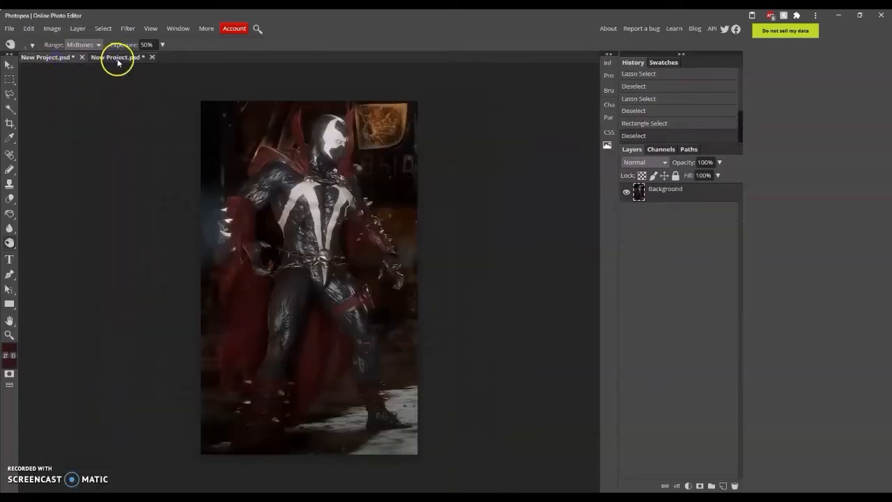
pyautogui.click(117, 59)
pyautogui.click(332, 263)
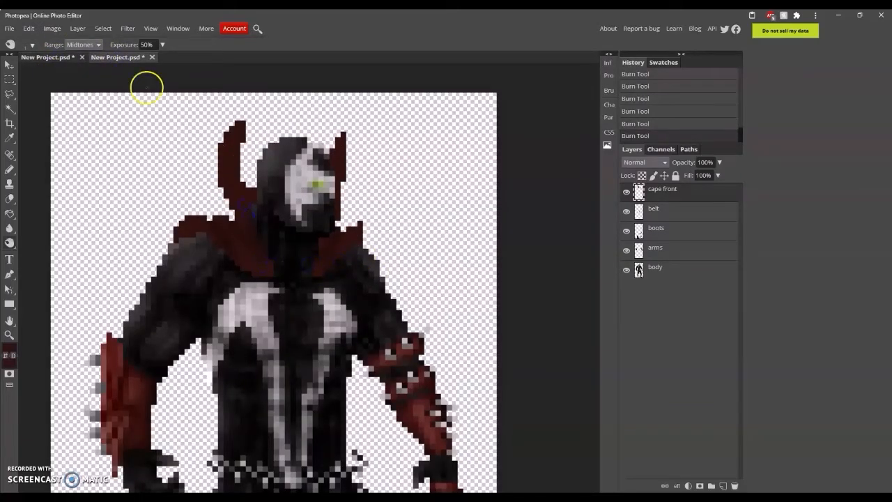
# Step: Add dark red pencil pixels along the upper edge of the cape on the shoulder behind the head, following the reference
pyautogui.click(53, 58)
pyautogui.click(117, 58)
pyautogui.click(48, 58)
pyautogui.click(120, 59)
pyautogui.click(10, 169)
pyautogui.click(198, 211)
pyautogui.click(193, 212)
pyautogui.click(187, 211)
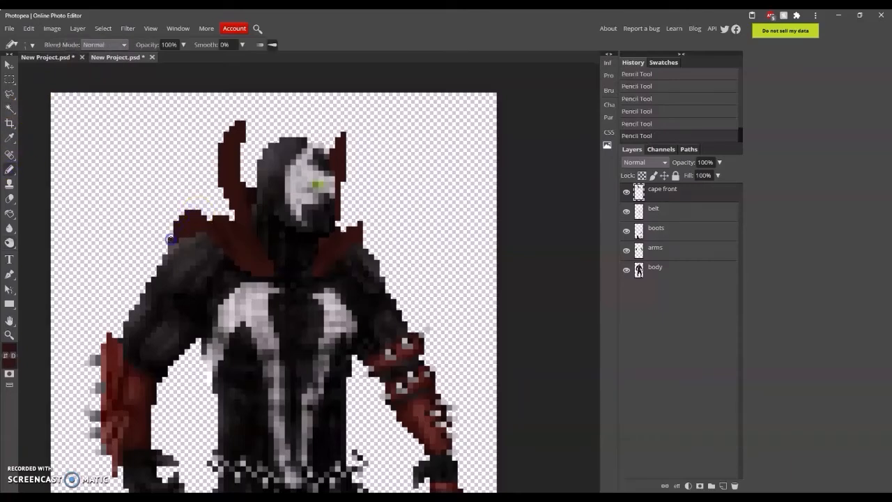
# Step: Burn the cape pixels over the shoulder behind the head and compare the shading with the reference
pyautogui.press('o')
pyautogui.click(198, 234)
pyautogui.click(50, 58)
pyautogui.click(117, 58)
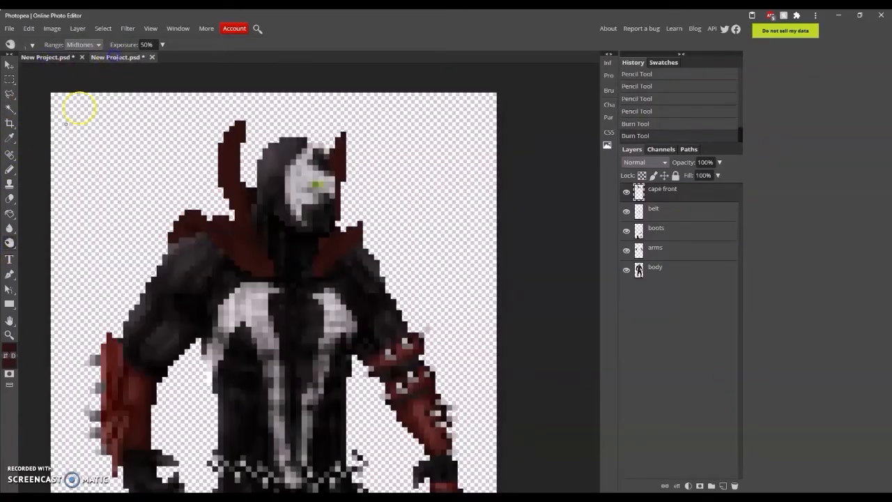
# Step: Lighten the tall collar behind the head with the Dodge tool at 30% exposure on Midtones, comparing with the reference
pyautogui.rightClick(10, 243)
pyautogui.click(43, 243)
pyautogui.click(53, 58)
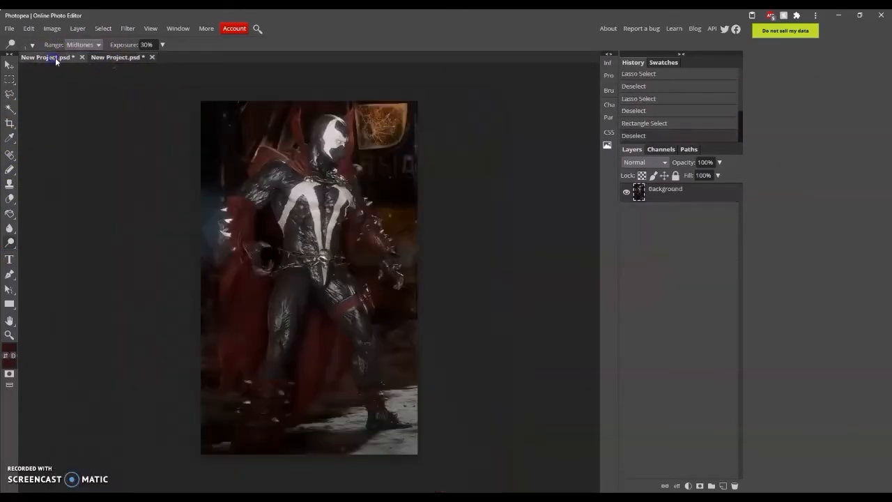
pyautogui.click(118, 60)
pyautogui.moveTo(242, 129); pyautogui.dragTo(243, 125)
pyautogui.click(52, 58)
pyautogui.click(120, 57)
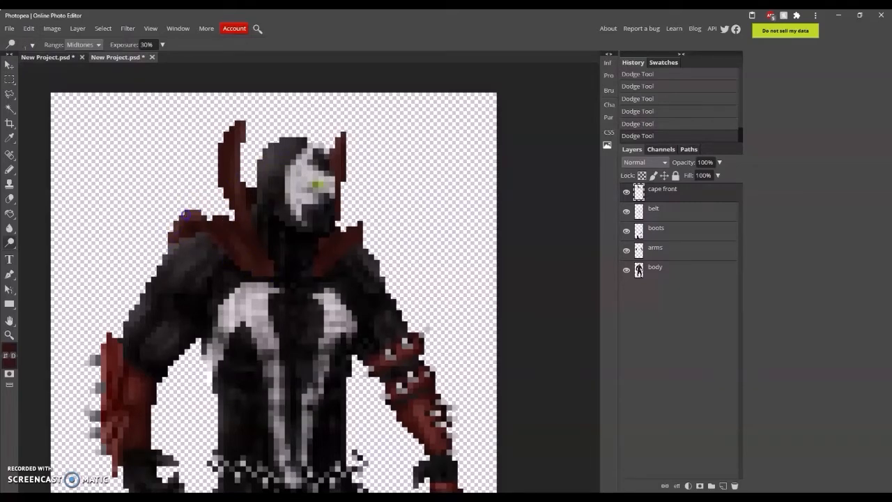
# Step: Dodge highlights onto the pointed cape section on the far shoulder, comparing with the reference picture
pyautogui.click(51, 58)
pyautogui.click(125, 58)
pyautogui.click(52, 58)
pyautogui.click(116, 57)
pyautogui.moveTo(346, 240); pyautogui.dragTo(357, 234)
pyautogui.click(52, 58)
pyautogui.click(112, 55)
# Step: Deepen the folds of the collar and both cape fronts using the Burn tool with the Shadows range
pyautogui.click(11, 243)
pyautogui.click(43, 257)
pyautogui.click(84, 44)
pyautogui.click(85, 58)
pyautogui.moveTo(221, 223)
pyautogui.mouseDown()
pyautogui.moveTo(258, 262)
pyautogui.moveTo(221, 236)
pyautogui.moveTo(268, 222)
pyautogui.moveTo(231, 171)
pyautogui.mouseUp()
pyautogui.moveTo(321, 244); pyautogui.dragTo(336, 234)
# Step: Lower the Burn exposure to 10% and softly darken the cape folds, checking the reference picture
pyautogui.moveTo(156, 47); pyautogui.dragTo(142, 46)
pyautogui.write('10')
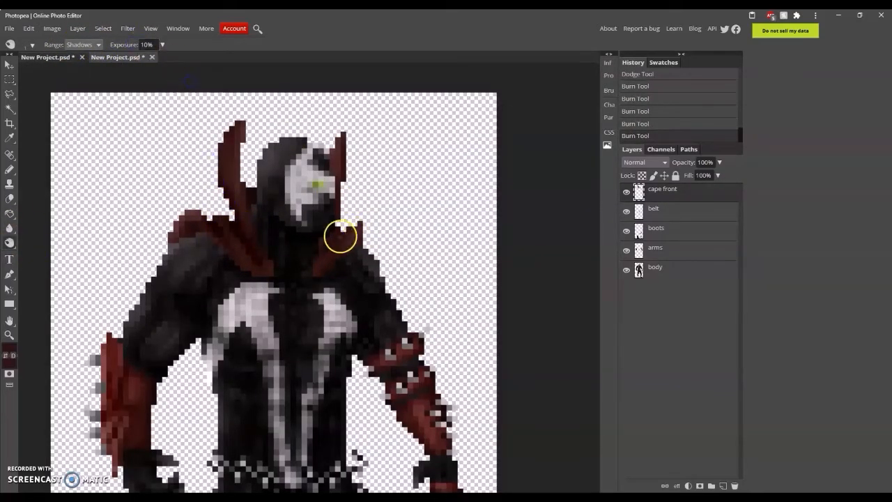
pyautogui.click(60, 58)
pyautogui.click(110, 58)
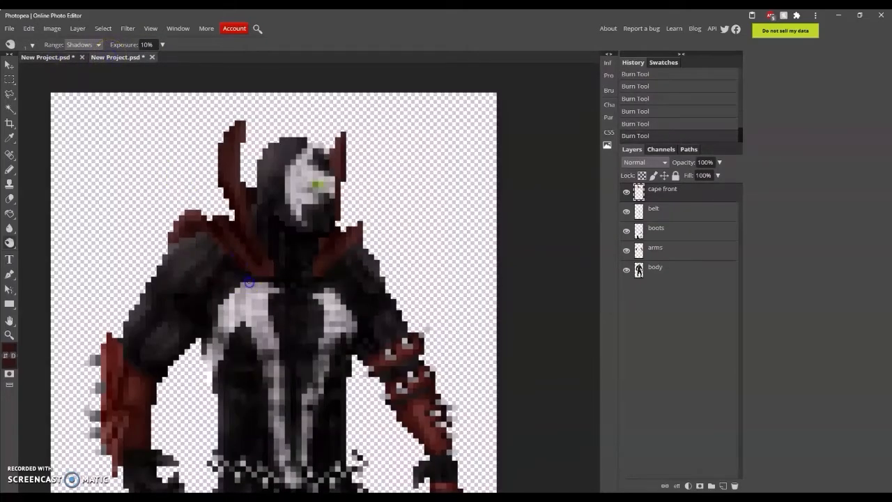
# Step: Sample a grey from the belt and pencil the first clasp pixels at the cape's lower end behind the head
pyautogui.click(11, 349)
pyautogui.scroll(-2, 348, 365)
pyautogui.click(591, 407)
pyautogui.click(9, 348)
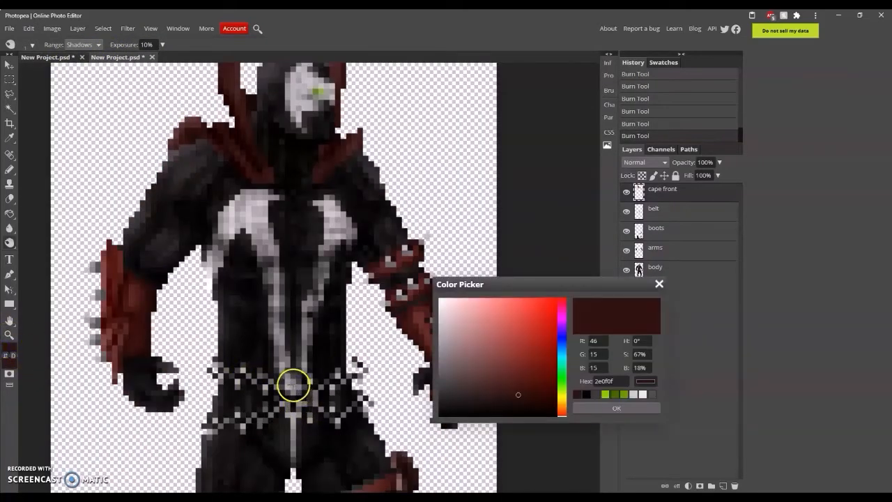
pyautogui.click(294, 387)
pyautogui.click(638, 408)
pyautogui.click(47, 57)
pyautogui.click(104, 58)
pyautogui.press('b')
pyautogui.click(270, 278)
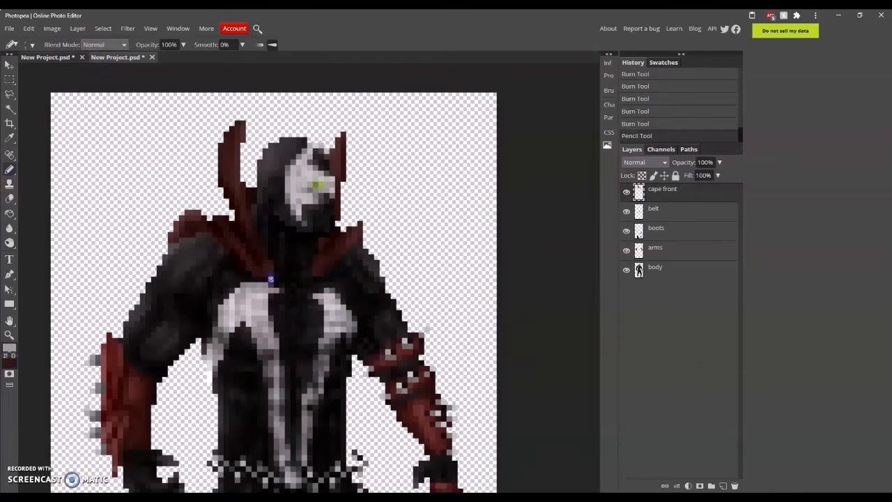
# Step: Build up solid grey clasps at the lower ends of both cape fronts, following the reference
pyautogui.click(48, 57)
pyautogui.click(112, 57)
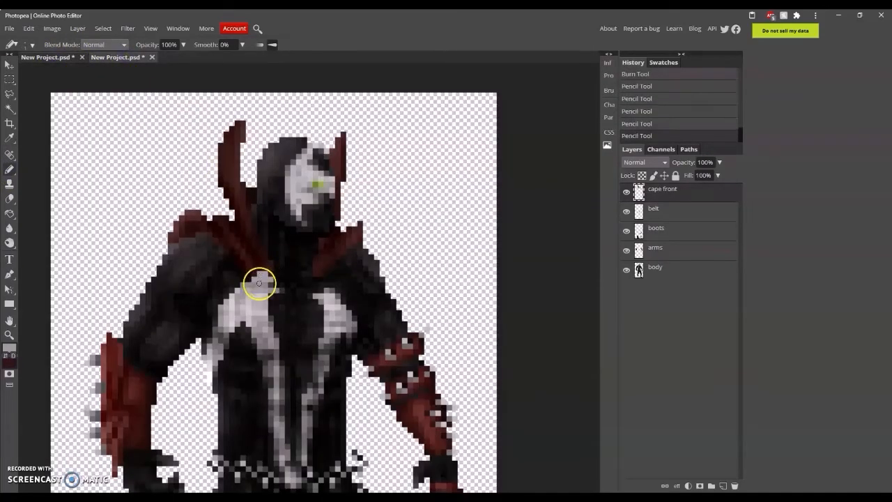
pyautogui.click(47, 57)
pyautogui.click(112, 57)
pyautogui.click(272, 274)
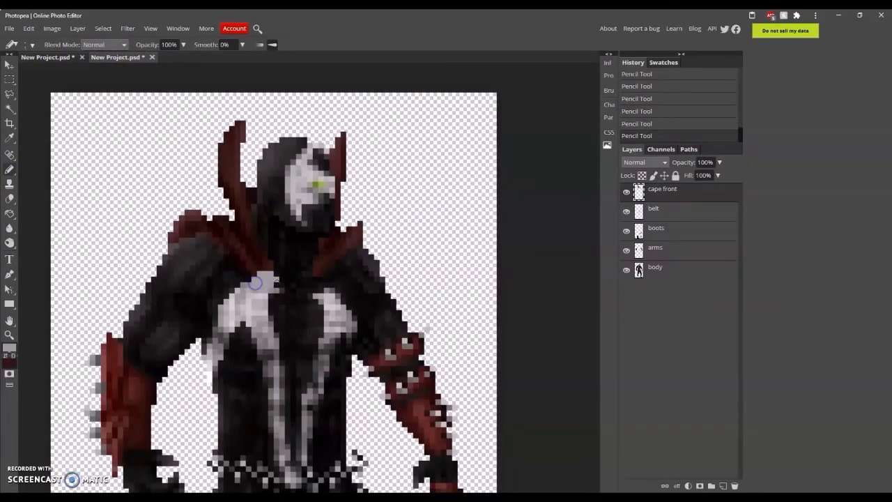
pyautogui.click(274, 266)
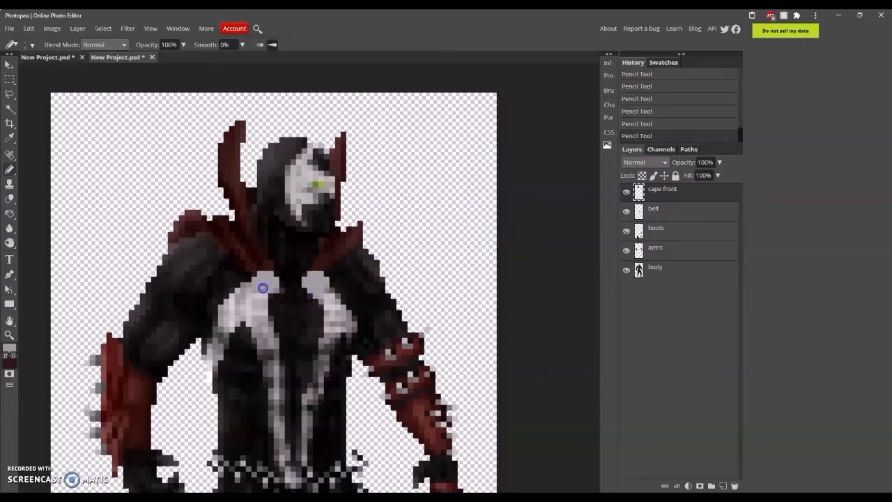
# Step: Draw dark details on both clasps with the Pencil at 50% opacity in dark grey 222222, comparing with the reference
pyautogui.click(9, 243)
pyautogui.click(9, 347)
pyautogui.click(438, 403)
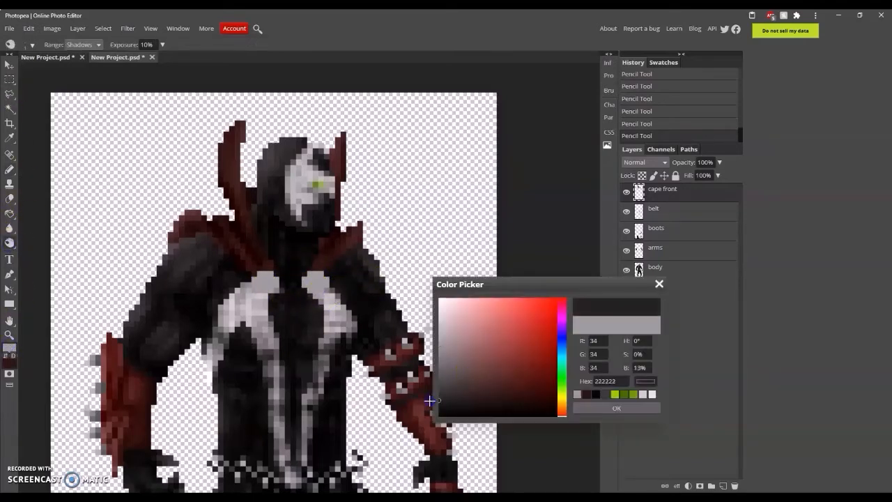
pyautogui.click(617, 409)
pyautogui.click(48, 57)
pyautogui.click(147, 60)
pyautogui.press('b')
pyautogui.click(233, 255)
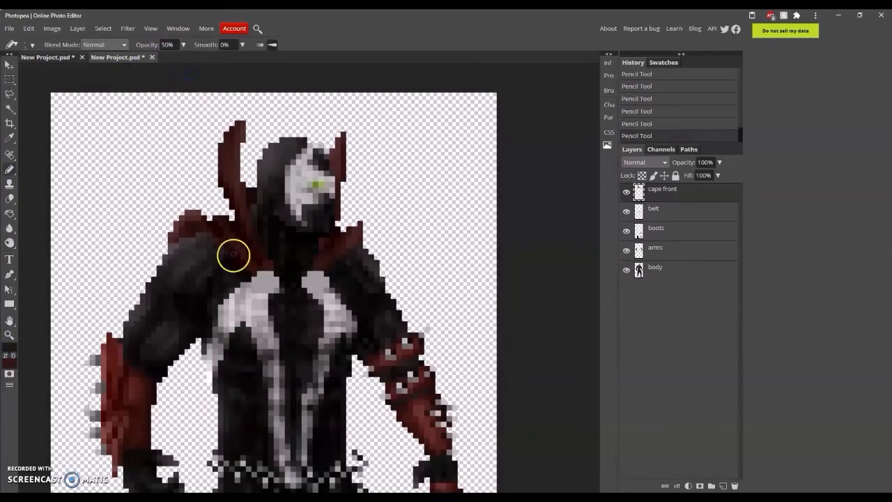
pyautogui.click(50, 60)
pyautogui.click(119, 56)
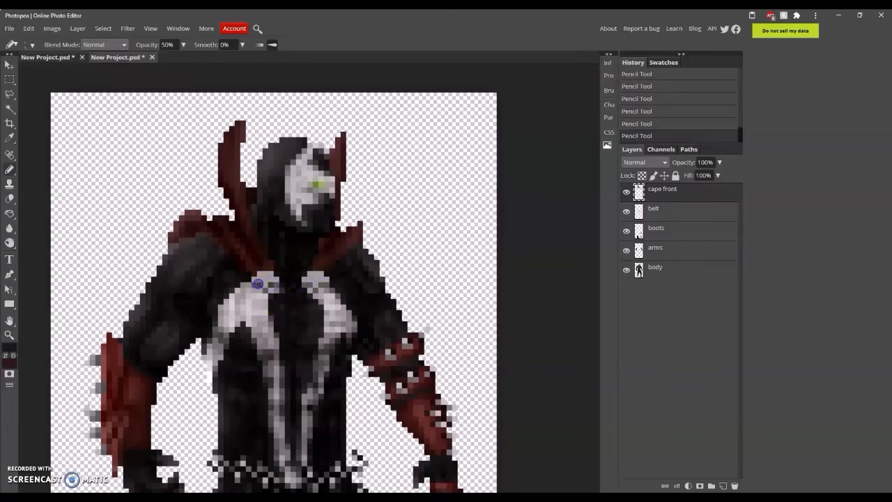
# Step: Set the foreground colour to light grey e0e0e0 and pencil highlights onto both clasps
pyautogui.click(9, 348)
pyautogui.click(432, 311)
pyautogui.click(608, 403)
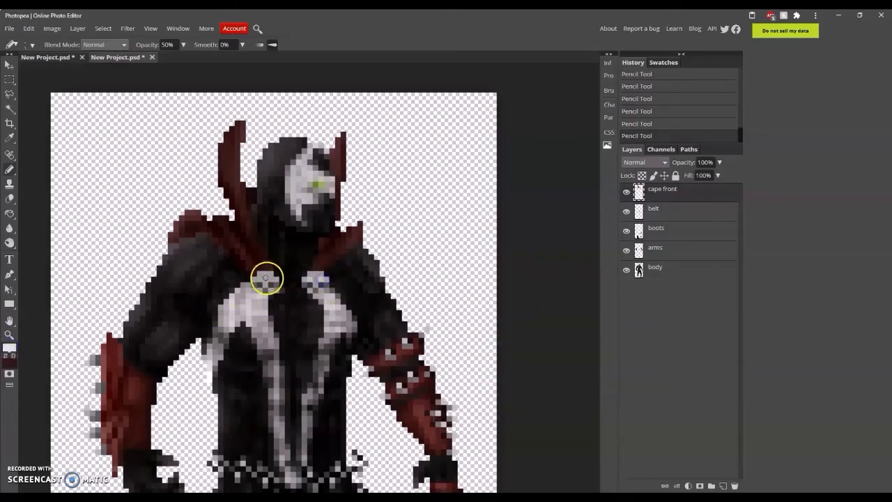
# Step: Darken the lower parts of both clasps using the Burn tool with the Highlights range
pyautogui.click(9, 242)
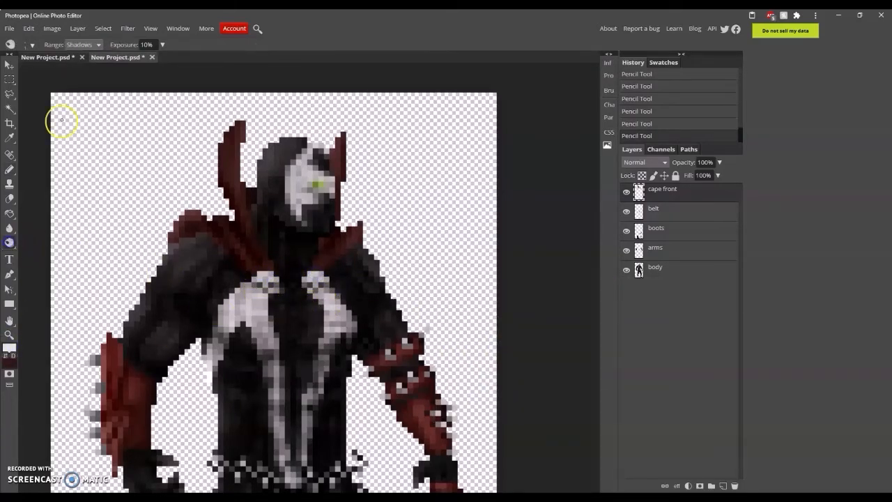
pyautogui.click(83, 44)
pyautogui.click(79, 78)
pyautogui.moveTo(275, 279); pyautogui.dragTo(265, 291)
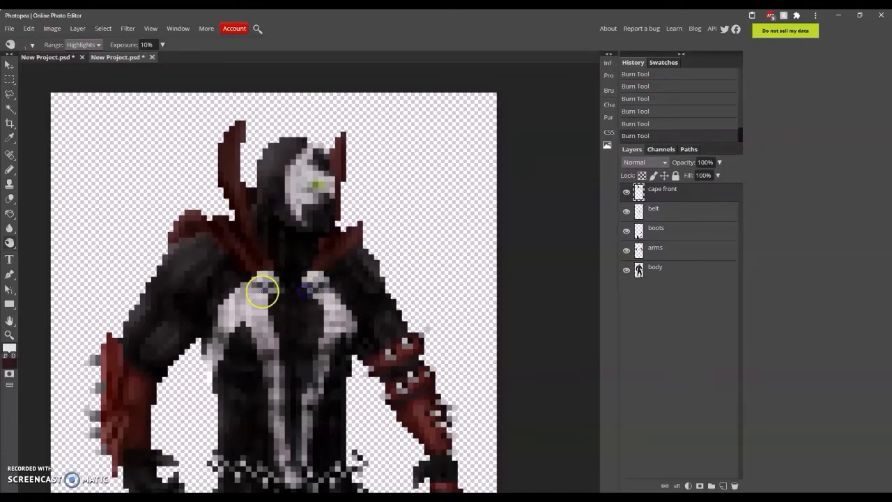
# Step: Set the Pencil opacity to 10% and lightly brighten the lower pixels of both clasps
pyautogui.click(11, 171)
pyautogui.click(164, 44)
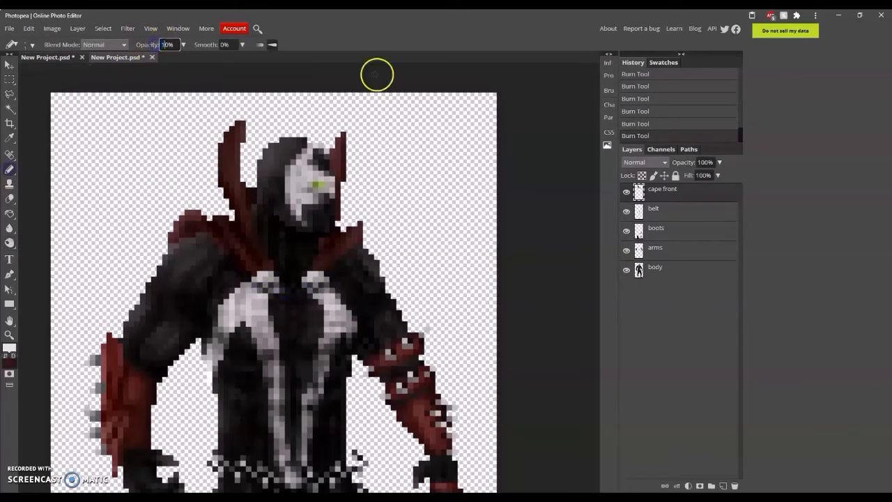
pyautogui.write('10')
pyautogui.click(274, 292)
pyautogui.click(262, 288)
pyautogui.click(313, 290)
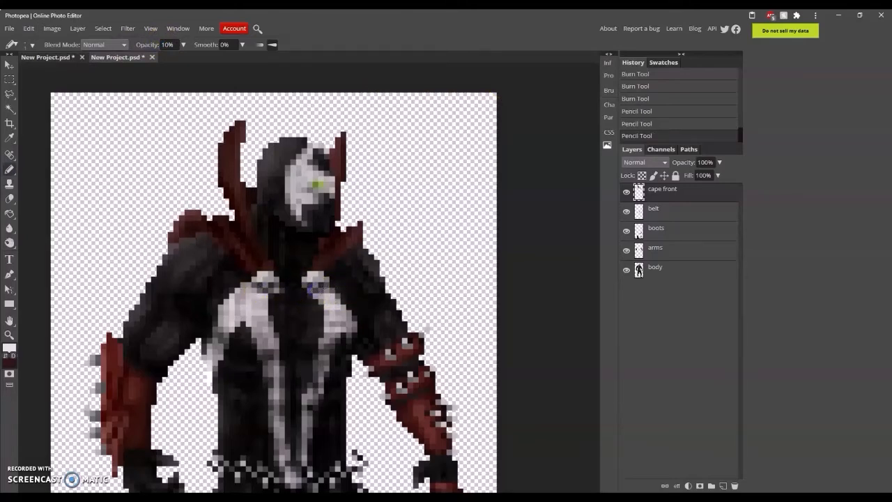
# Step: Select the clasp on the far side of the chest, nudge it one step outward, and deselect it
pyautogui.click(9, 334)
pyautogui.click(76, 45)
pyautogui.tripleClick(353, 170)
pyautogui.click(353, 171)
pyautogui.click(9, 79)
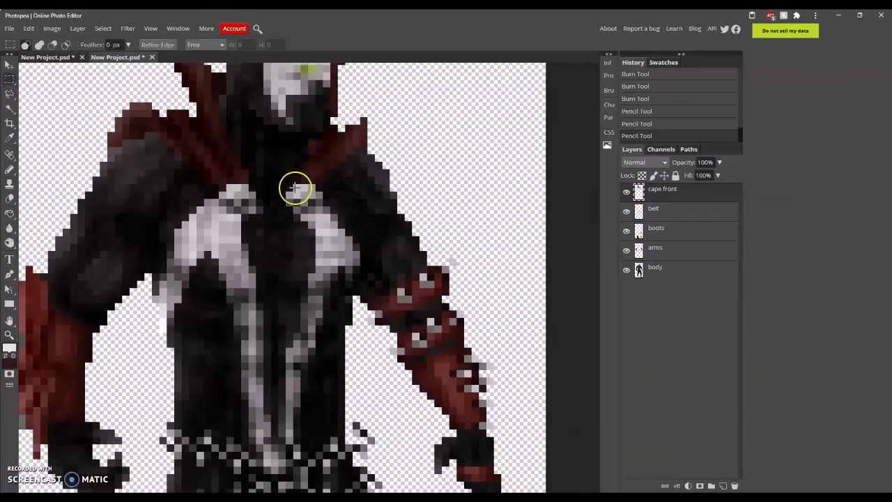
pyautogui.moveTo(295, 188); pyautogui.dragTo(319, 209)
pyautogui.click(9, 65)
pyautogui.press('Right')
pyautogui.click(9, 80)
pyautogui.click(309, 196)
# Step: Select the clasp on the near side of the chest, nudge it one step outward, and deselect it
pyautogui.moveTo(223, 188); pyautogui.dragTo(249, 208)
pyautogui.click(9, 66)
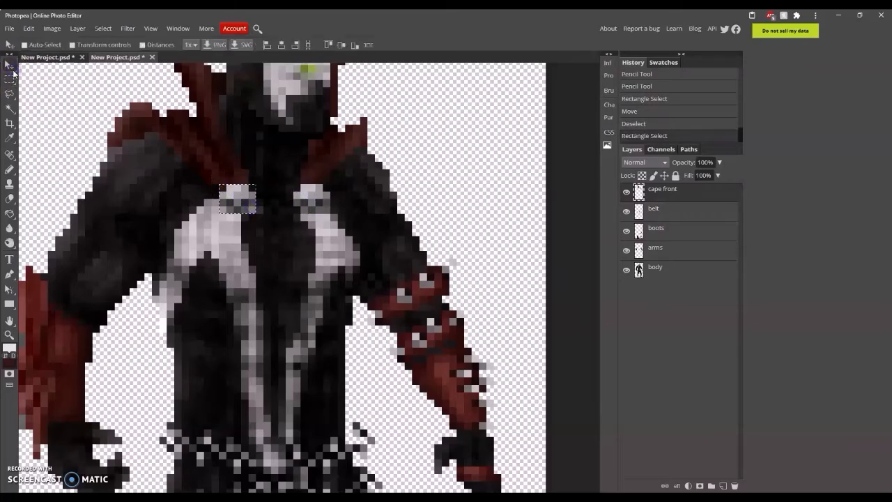
pyautogui.press('Left')
pyautogui.click(9, 80)
pyautogui.click(233, 202)
# Step: Compare the sprite with the reference picture and sample the clasp's mid-grey as the foreground color
pyautogui.click(66, 57)
pyautogui.click(118, 57)
pyautogui.click(9, 346)
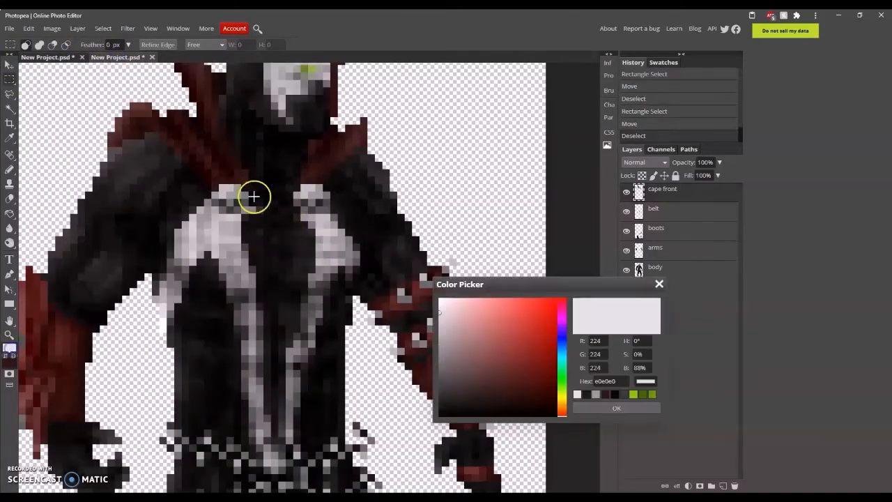
pyautogui.click(249, 197)
pyautogui.click(617, 408)
pyautogui.click(70, 56)
pyautogui.click(126, 57)
# Step: Set the Pencil opacity to 100% and add grey pixels along the lower edges of both clasps
pyautogui.click(9, 169)
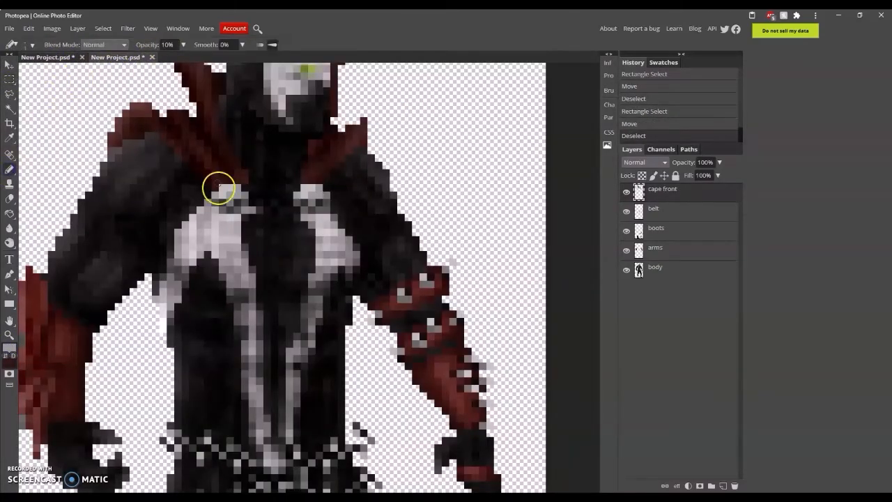
pyautogui.click(223, 210)
pyautogui.click(228, 209)
pyautogui.click(302, 209)
pyautogui.click(305, 209)
pyautogui.click(316, 208)
# Step: Check the reference picture and try to draw a straight checkered grey chain between the two clasps
pyautogui.click(49, 57)
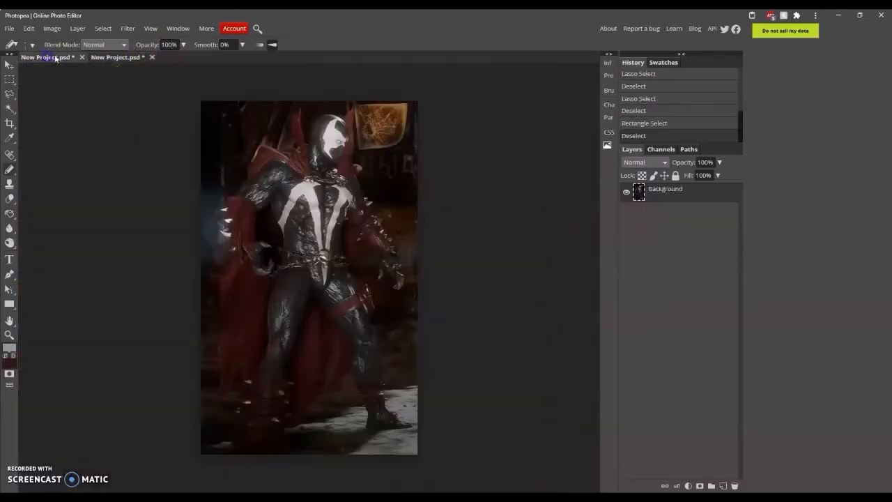
pyautogui.click(119, 57)
pyautogui.click(60, 57)
pyautogui.click(107, 56)
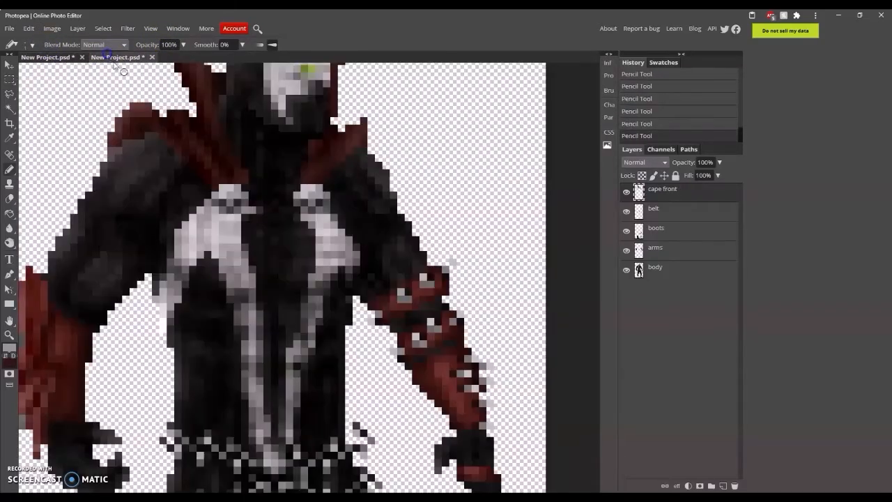
pyautogui.click(276, 203)
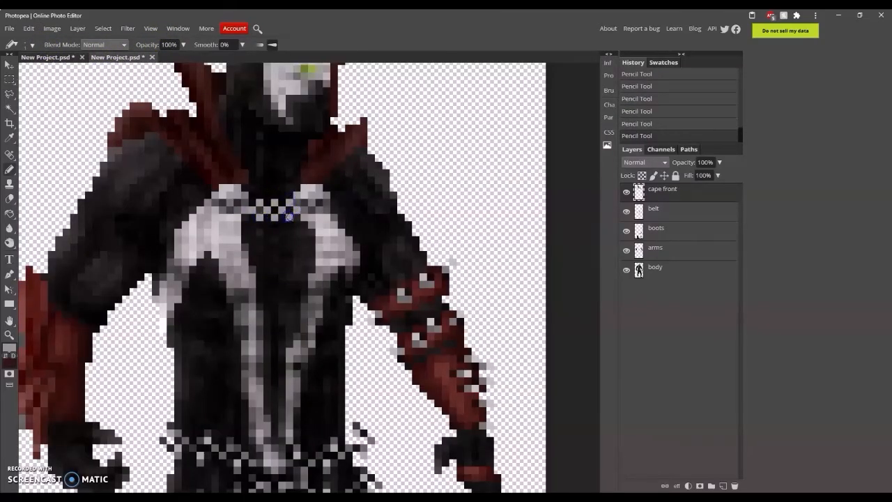
pyautogui.click(10, 335)
pyautogui.click(76, 44)
pyautogui.click(327, 144)
pyautogui.click(313, 170)
pyautogui.click(286, 202)
# Step: Undo the pencil strokes of the straight chain between the clasps
pyautogui.hotkey('ctrl', 'z')
pyautogui.hotkey('ctrl', 'z')
pyautogui.hotkey('ctrl', 'z')
pyautogui.hotkey('ctrl', 'z')
pyautogui.hotkey('ctrl', 'z')
pyautogui.hotkey('ctrl', 'z')
pyautogui.hotkey('ctrl', 'z')
pyautogui.hotkey('ctrl', 'z')
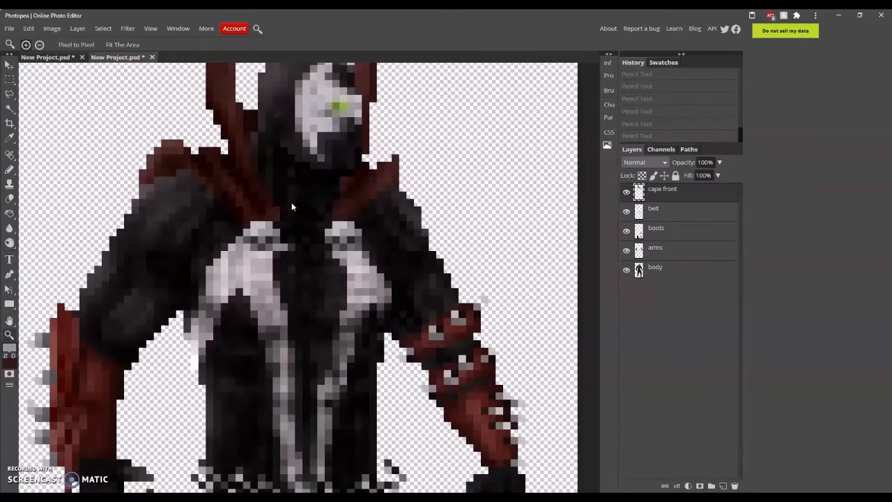
# Step: Try to draw a sagging checkered grey chain between the two clasps and check it at a smaller size
pyautogui.press('b')
pyautogui.click(275, 249)
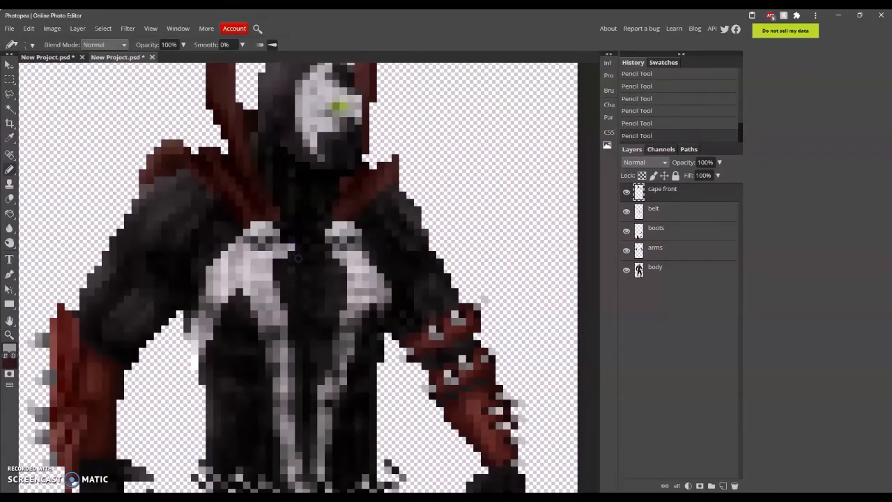
pyautogui.click(281, 249)
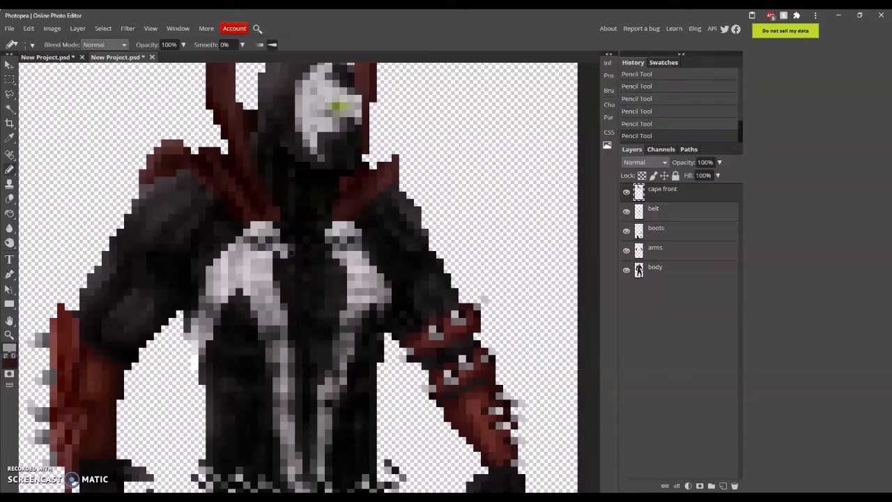
pyautogui.click(299, 252)
pyautogui.click(314, 251)
pyautogui.click(301, 242)
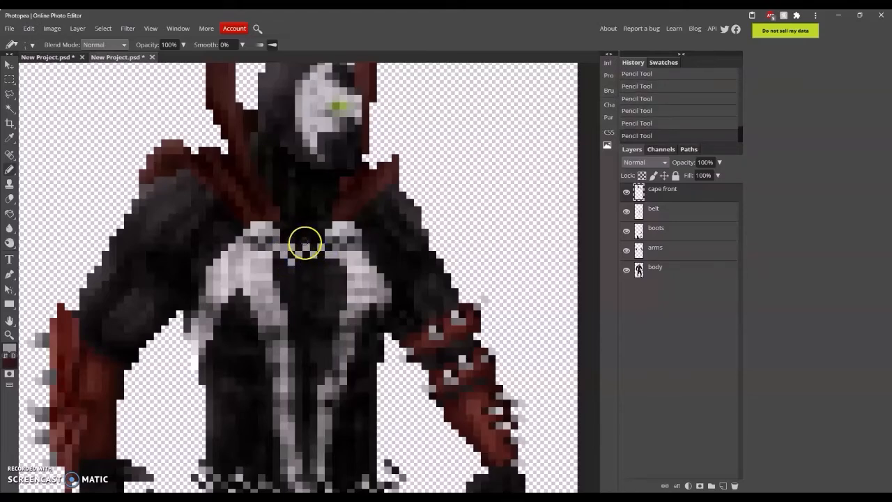
pyautogui.click(316, 251)
pyautogui.press('z')
pyautogui.click(78, 44)
pyautogui.scroll(8, 323, 172)
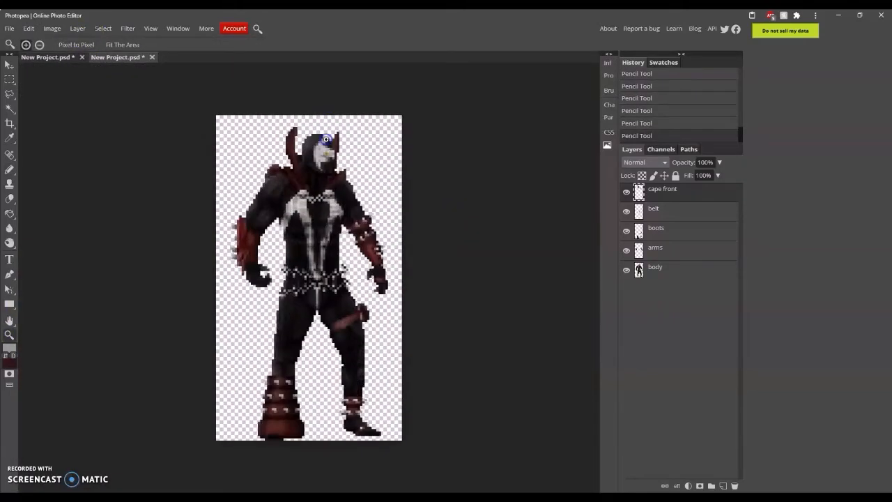
# Step: Undo the pencil strokes of the sagging chain
pyautogui.hotkey('ctrl', 'z')
pyautogui.hotkey('ctrl', 'z')
pyautogui.hotkey('ctrl', 'z')
pyautogui.hotkey('ctrl', 'z')
pyautogui.hotkey('ctrl', 'z')
pyautogui.hotkey('ctrl', 'z')
pyautogui.hotkey('ctrl', 'z')
# Step: Pencil a grey checkered chain that dips between the two chest clasps, and check the whole figure
pyautogui.click(10, 168)
pyautogui.click(278, 231)
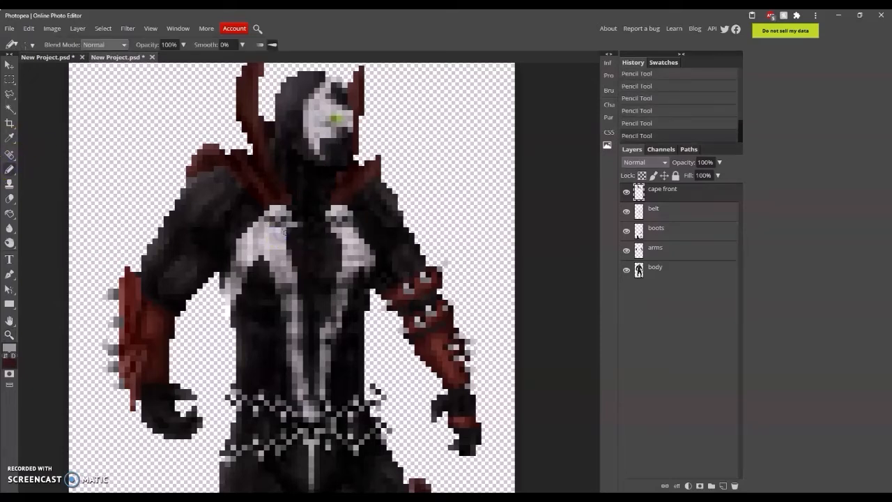
pyautogui.click(307, 234)
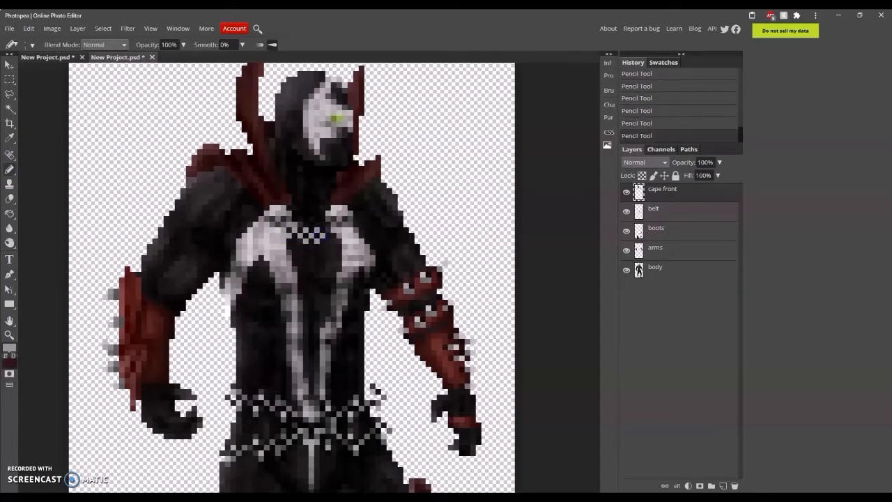
pyautogui.press('z')
pyautogui.click(76, 44)
pyautogui.scroll(10, 308, 278)
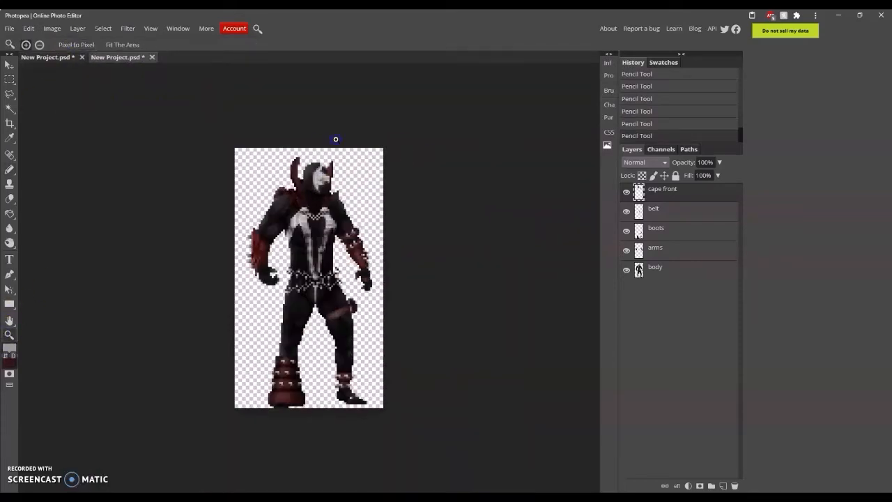
# Step: Darken pixels of the chest chain using the Burn tool with the Highlights range at 30% exposure
pyautogui.press('o')
pyautogui.press('3')
pyautogui.click(289, 268)
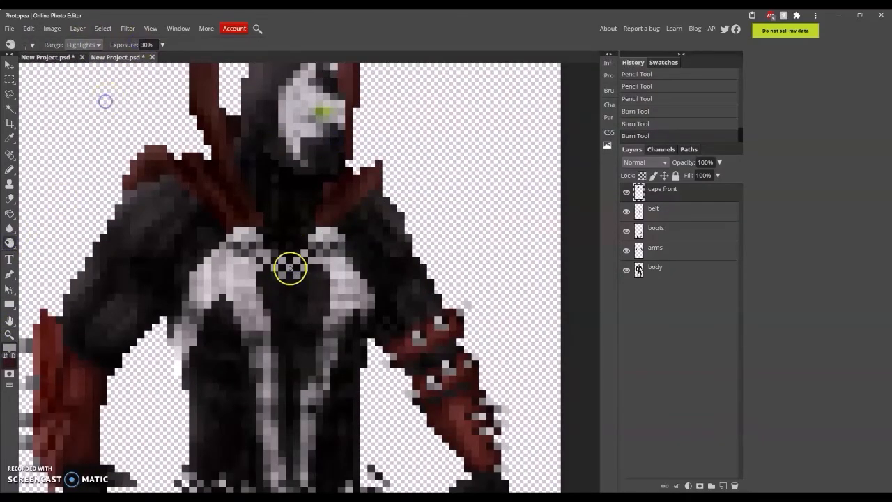
pyautogui.click(308, 265)
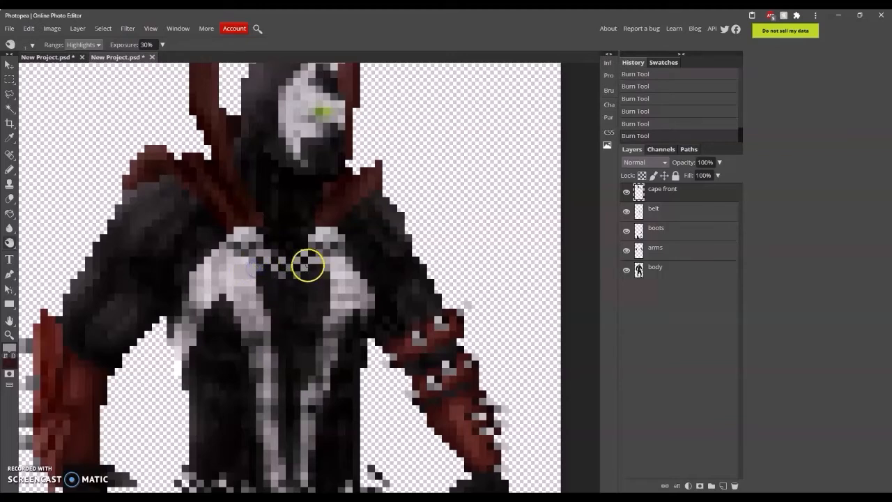
# Step: Brighten the upper chain pixels using the Dodge tool with the Highlights range, adding a grey pencil pixel at one end
pyautogui.click(9, 243)
pyautogui.click(60, 241)
pyautogui.click(77, 48)
pyautogui.click(80, 79)
pyautogui.click(277, 247)
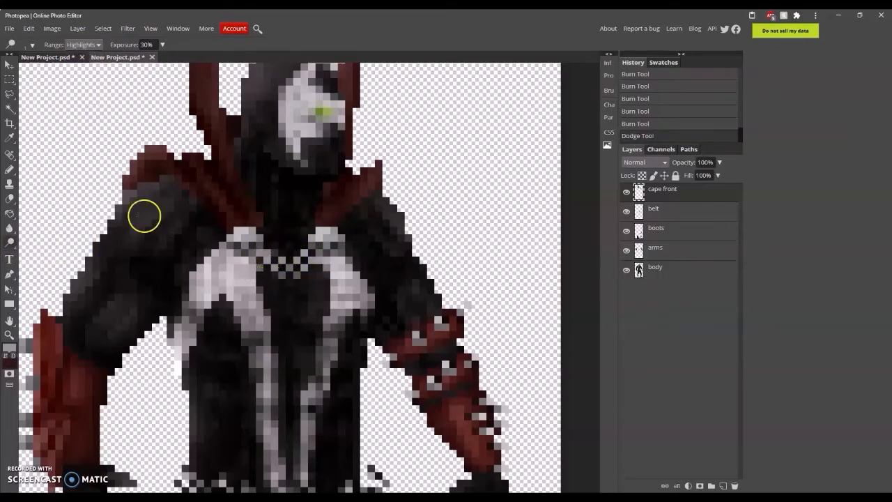
pyautogui.click(9, 170)
pyautogui.click(258, 252)
pyautogui.click(10, 242)
pyautogui.click(269, 255)
pyautogui.click(284, 258)
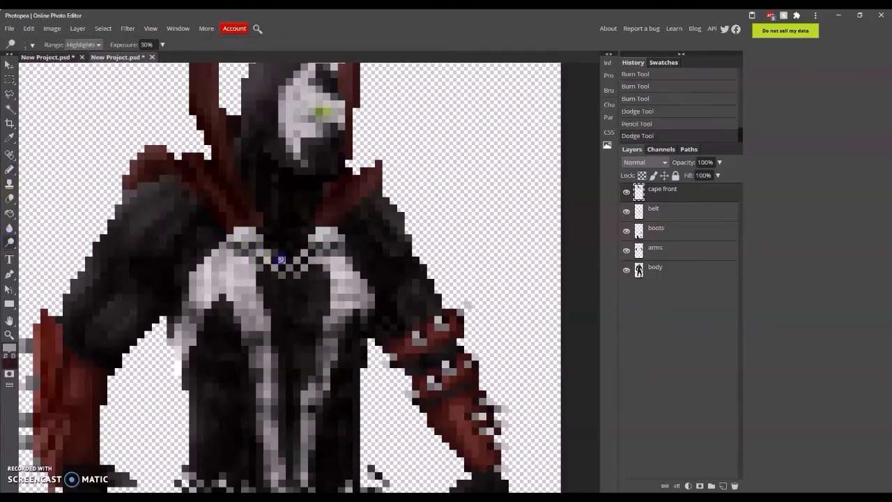
pyautogui.click(301, 253)
# Step: Darken the lower chain pixels with the Burn tool and check the sprite at actual size
pyautogui.rightClick(9, 242)
pyautogui.click(49, 258)
pyautogui.click(304, 266)
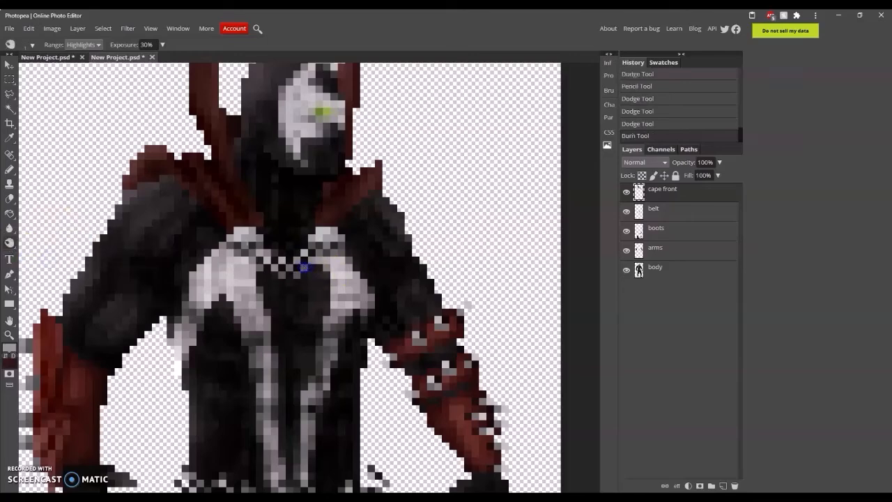
pyautogui.click(9, 334)
pyautogui.click(76, 45)
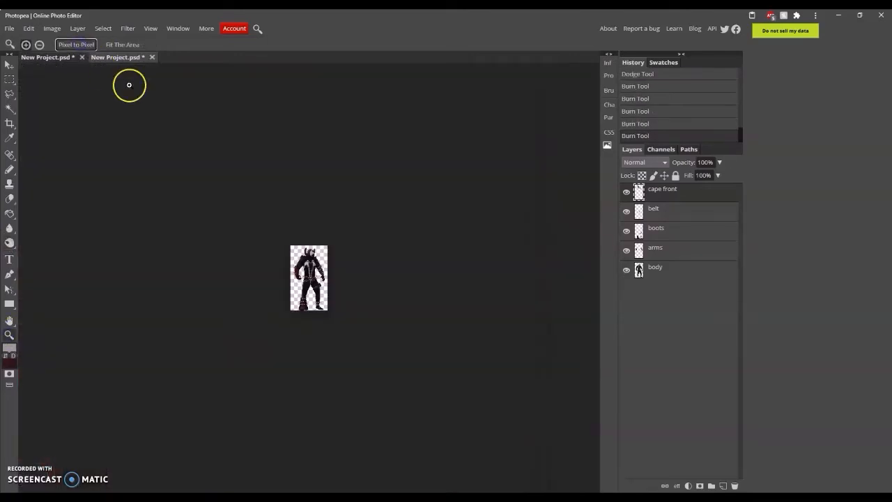
# Step: Lighten the red folds of the collar and front cape using the Dodge tool with the Shadows range at 30% exposure
pyautogui.click(321, 100)
pyautogui.click(321, 100)
pyautogui.click(321, 100)
pyautogui.click(321, 100)
pyautogui.click(321, 100)
pyautogui.click(320, 100)
pyautogui.rightClick(9, 243)
pyautogui.click(49, 242)
pyautogui.click(91, 45)
pyautogui.click(91, 54)
pyautogui.click(353, 227)
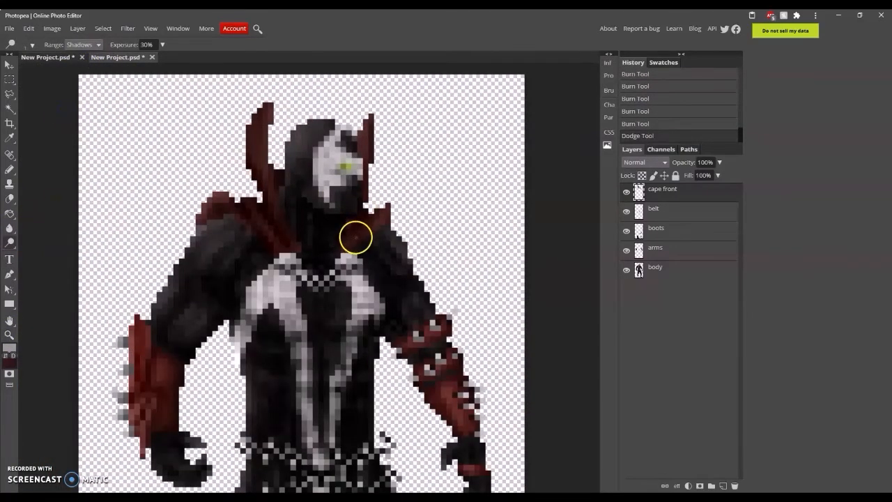
pyautogui.moveTo(353, 237); pyautogui.dragTo(340, 255)
pyautogui.click(355, 158)
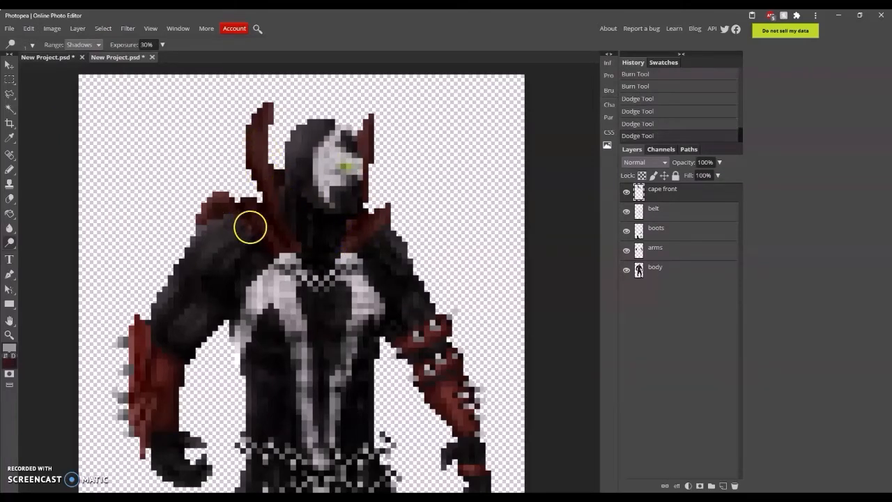
pyautogui.click(279, 243)
pyautogui.click(303, 251)
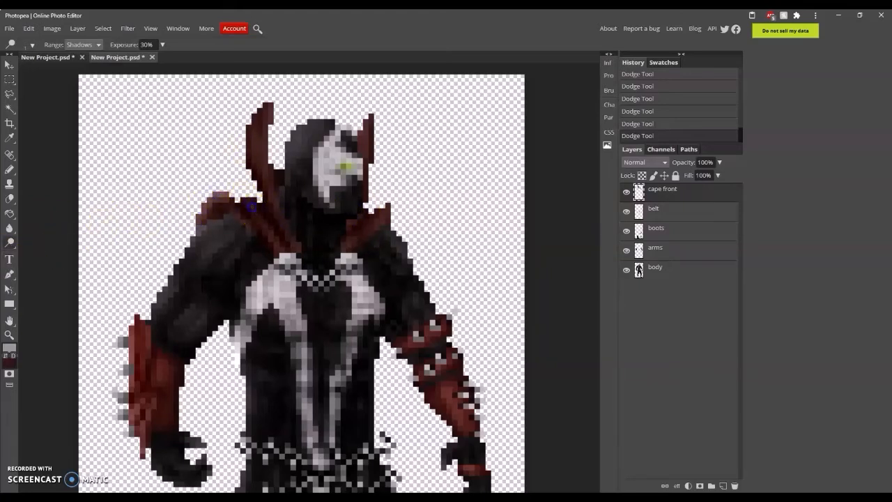
# Step: Darken the edges of the tall collar points using a 3 px Burn tool with the Shadows range at 10% exposure
pyautogui.rightClick(11, 244)
pyautogui.click(46, 258)
pyautogui.click(82, 45)
pyautogui.click(81, 55)
pyautogui.click(32, 45)
pyautogui.click(147, 46)
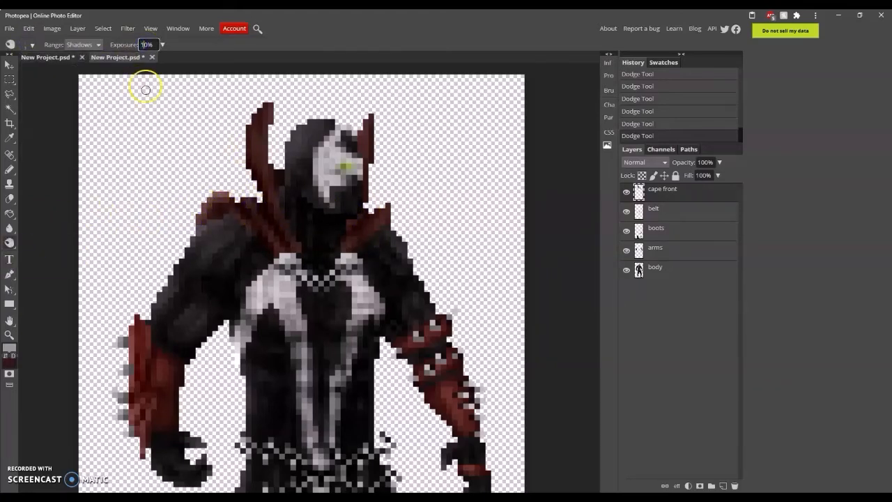
pyautogui.write('10')
pyautogui.click(249, 164)
pyautogui.moveTo(250, 163); pyautogui.dragTo(250, 111)
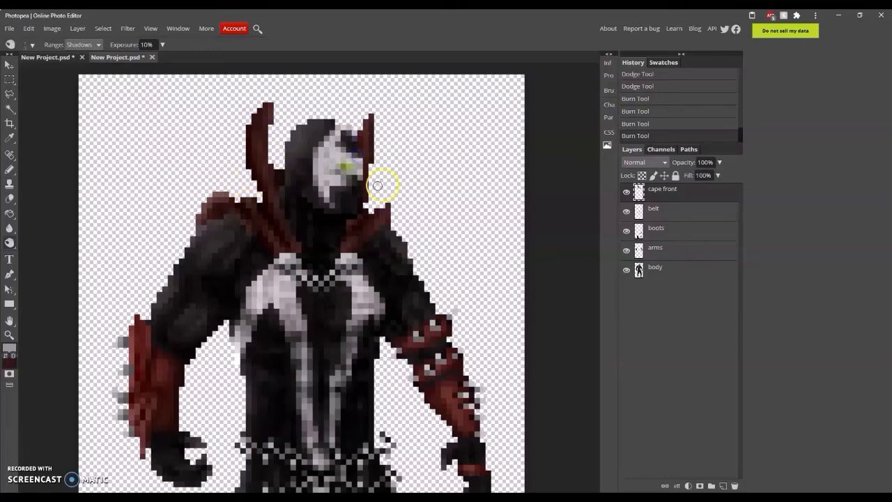
# Step: Raise the saturation of the cape front layer to 30 and check the sprite at actual size
pyautogui.hotkey('ctrl', 'u')
pyautogui.moveTo(147, 170); pyautogui.dragTo(168, 170)
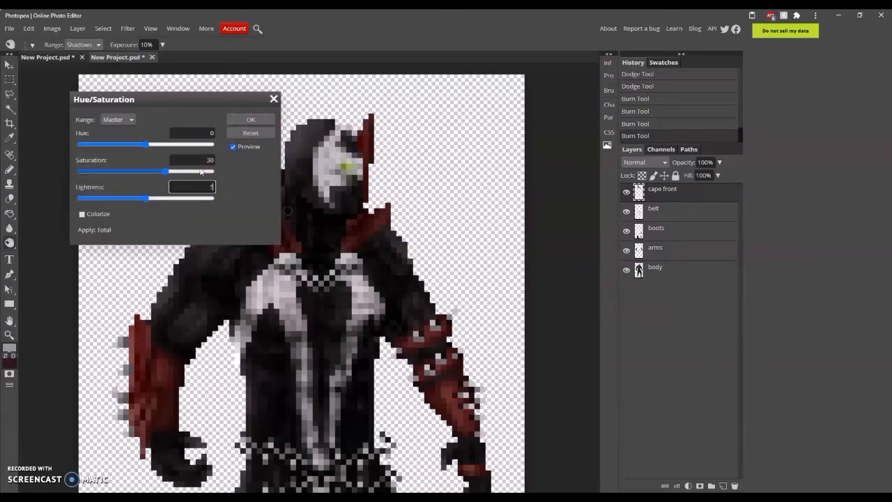
pyautogui.click(260, 121)
pyautogui.click(9, 335)
pyautogui.click(76, 44)
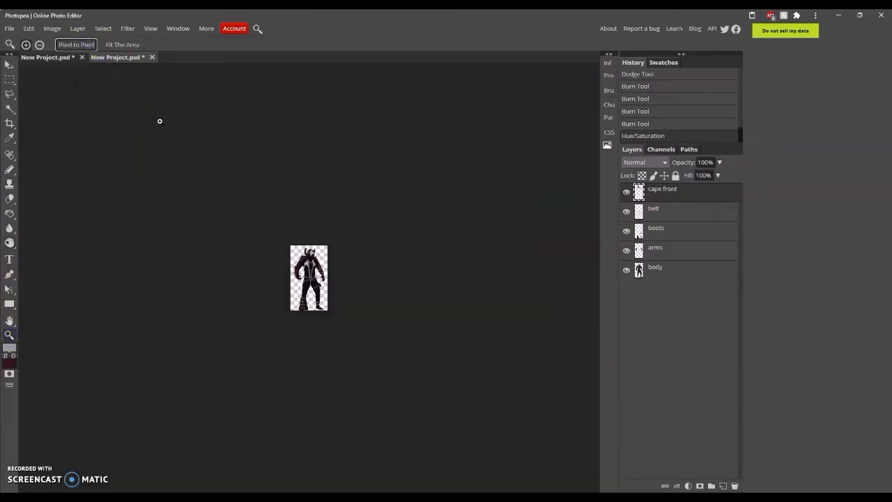
pyautogui.scroll(8, 321, 143)
# Step: Darken the cape folds beside the neck using a 1 px Burn tool with the Midtones range
pyautogui.press('o')
pyautogui.click(29, 45)
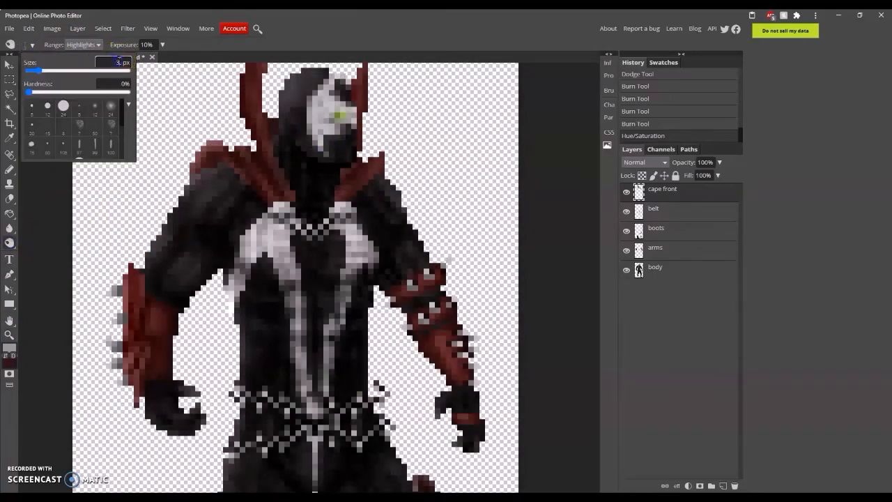
pyautogui.write('1')
pyautogui.click(83, 44)
pyautogui.click(82, 68)
pyautogui.click(326, 172)
pyautogui.click(344, 188)
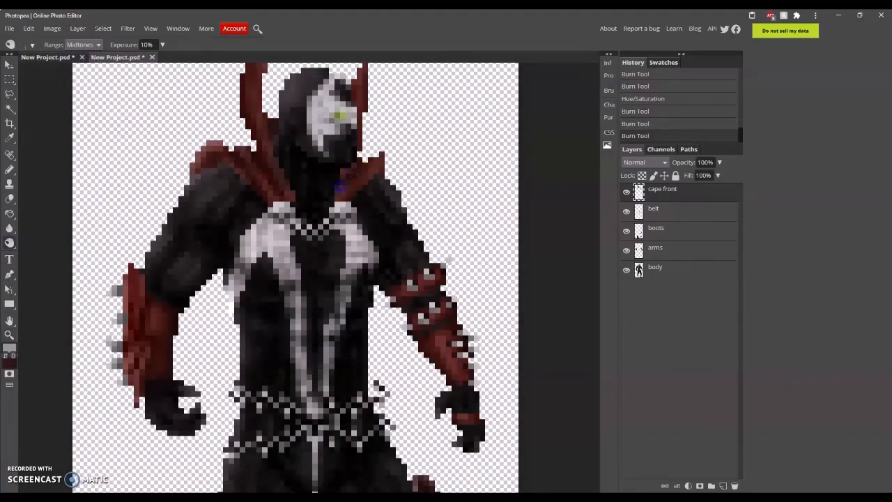
pyautogui.click(364, 186)
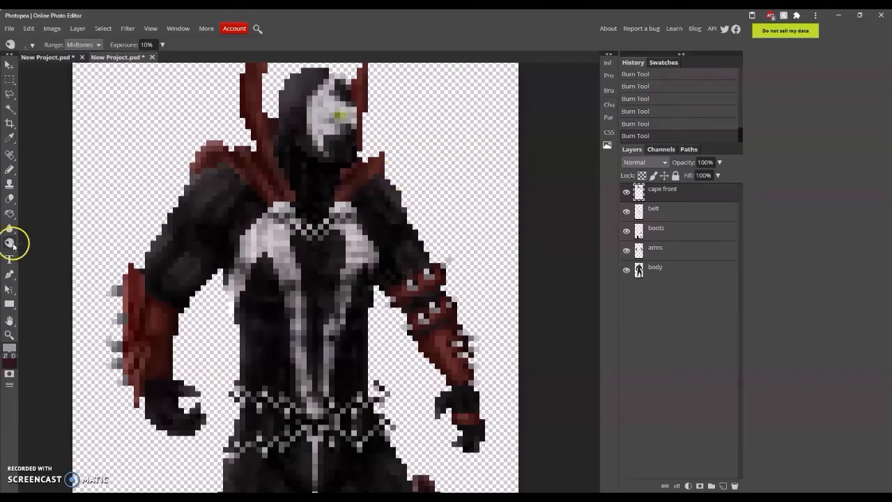
# Step: Try erasing a pixel on the cape's shoulder, undo it, and erase a stray pixel of the cape front near the neck
pyautogui.scroll(2, 265, 201)
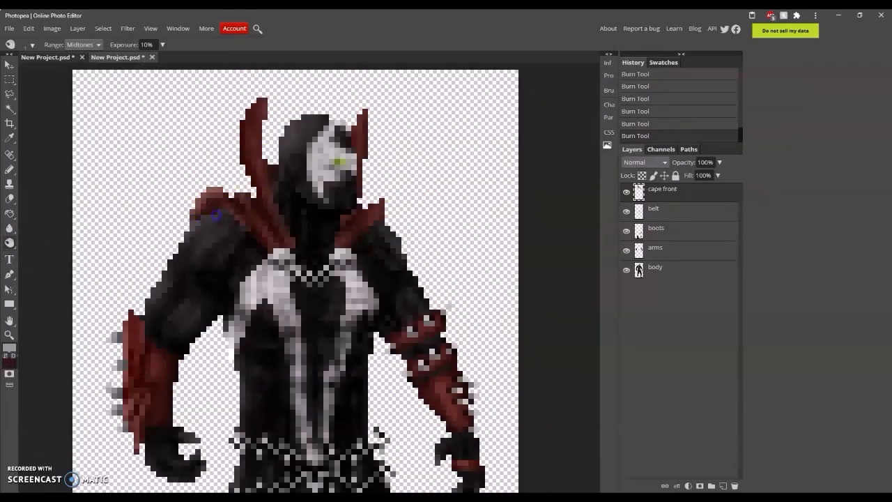
pyautogui.click(11, 200)
pyautogui.click(210, 211)
pyautogui.hotkey('ctrl', 'z')
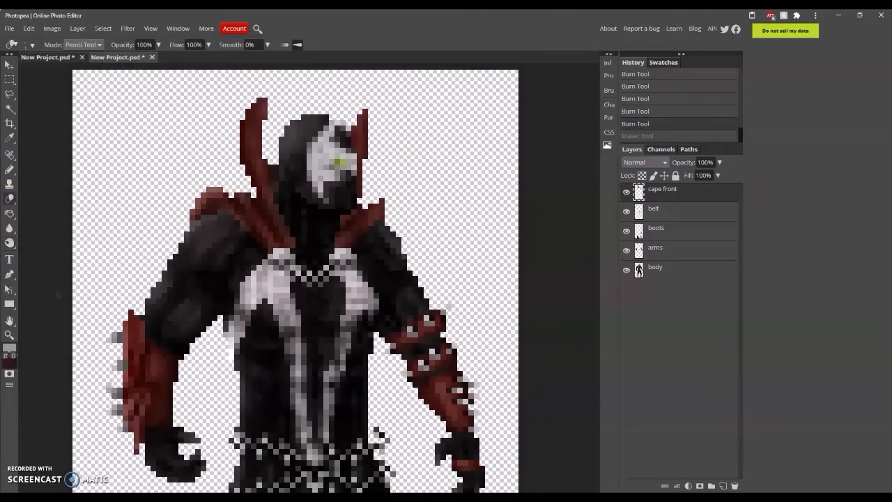
pyautogui.click(312, 234)
pyautogui.click(9, 335)
pyautogui.click(76, 45)
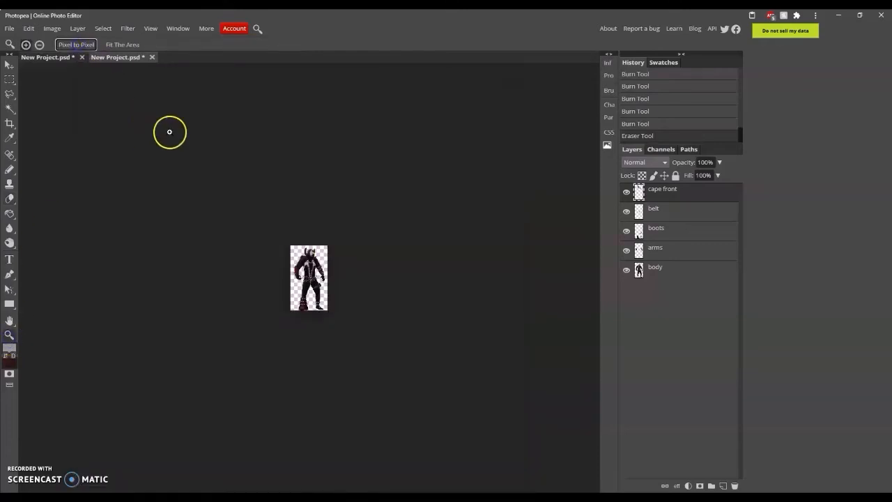
# Step: Set the foreground color to dark red 491e1e sampled from the collar and pencil over the inner edge of the tall collar point
pyautogui.click(332, 139)
pyautogui.click(305, 129)
pyautogui.click(305, 129)
pyautogui.click(305, 129)
pyautogui.click(6, 355)
pyautogui.click(9, 348)
pyautogui.click(280, 163)
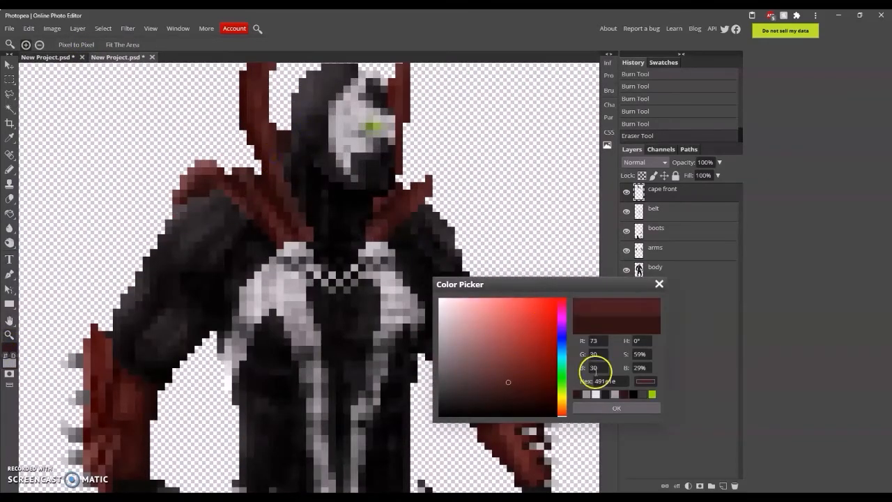
pyautogui.click(615, 408)
pyautogui.click(9, 169)
pyautogui.click(272, 129)
pyautogui.scroll(1, 276, 177)
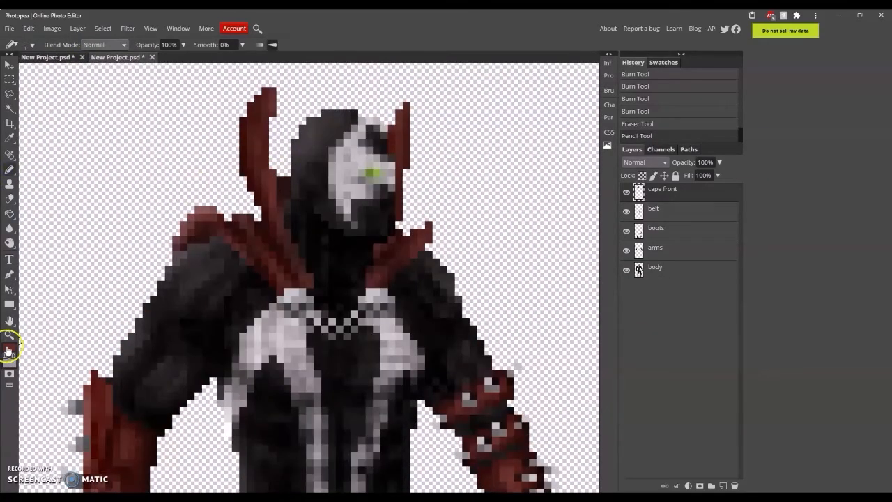
# Step: Change the foreground color to a muted red
pyautogui.click(9, 347)
pyautogui.click(507, 339)
pyautogui.click(595, 402)
# Step: Colorize the chest clasps and chain on the cape front layer with hue 40, saturation 10 and lightness -10, and remove the selection
pyautogui.press('m')
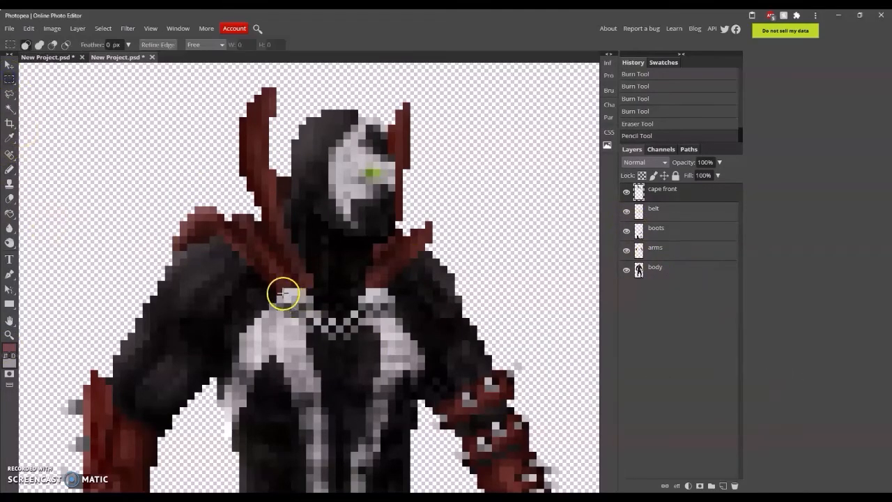
pyautogui.moveTo(278, 289); pyautogui.dragTo(395, 339)
pyautogui.hotkey('ctrl', 'u')
pyautogui.click(91, 214)
pyautogui.click(209, 133)
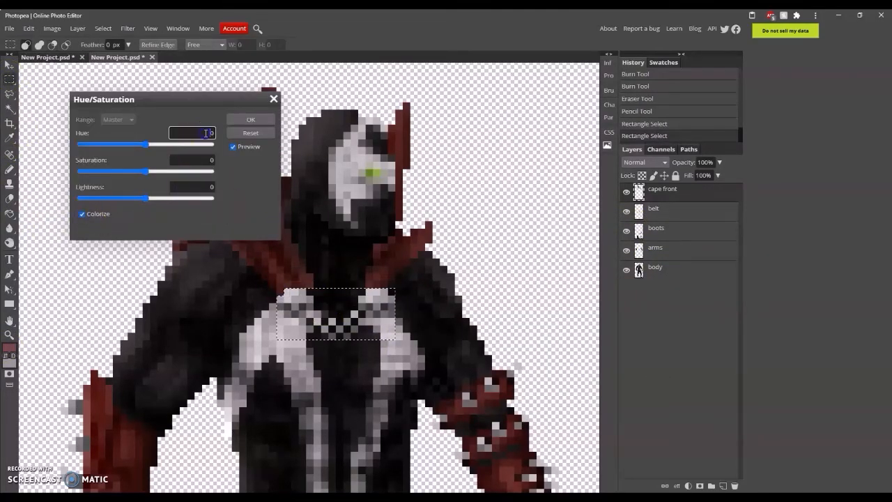
pyautogui.write('4')
pyautogui.click(209, 160)
pyautogui.write('1')
pyautogui.click(209, 187)
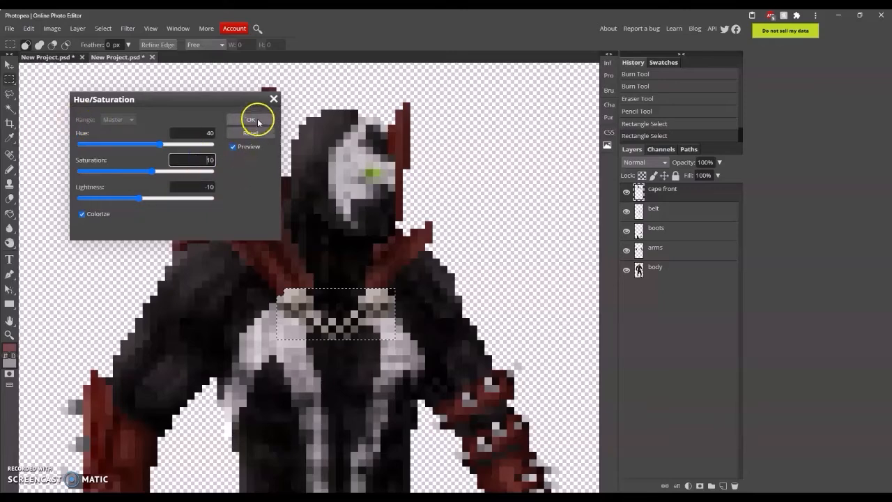
pyautogui.click(251, 119)
pyautogui.hotkey('ctrl', 'd')
# Step: Colorize the belt layer with hue 30, saturation 10 and lightness -10
pyautogui.click(652, 209)
pyautogui.scroll(-5, 442, 269)
pyautogui.hotkey('ctrl', 'u')
pyautogui.click(81, 213)
pyautogui.click(208, 133)
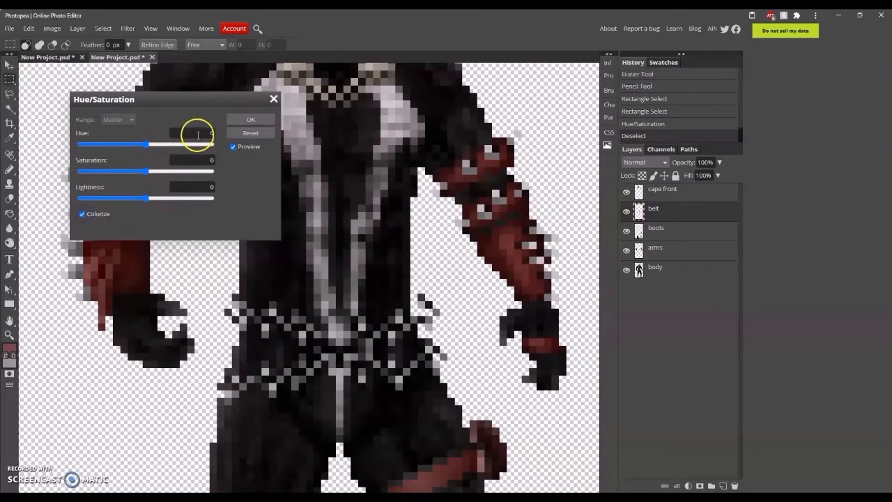
pyautogui.write('3')
pyautogui.click(209, 160)
pyautogui.write('1')
pyautogui.click(210, 186)
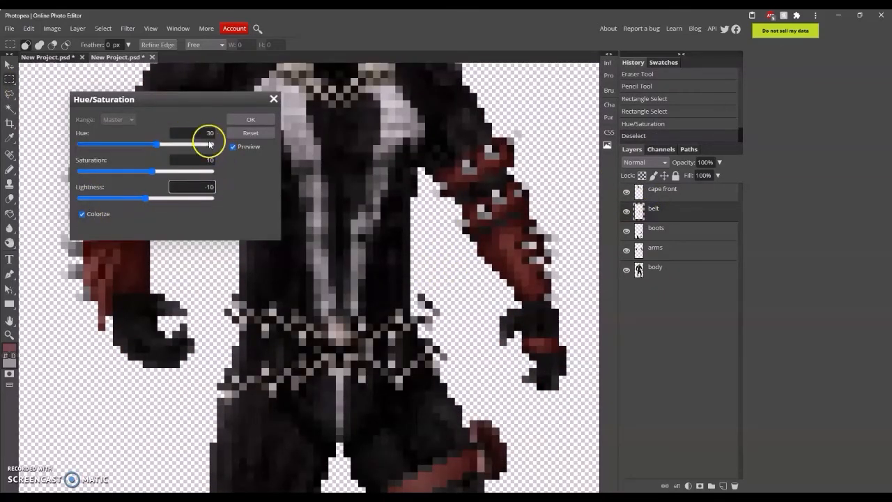
pyautogui.click(263, 123)
pyautogui.hotkey('ctrl', 'd')
# Step: Check the sprite at actual size and lighten the belt buckle using the Dodge tool with the Shadows range at 10% exposure
pyautogui.press('z')
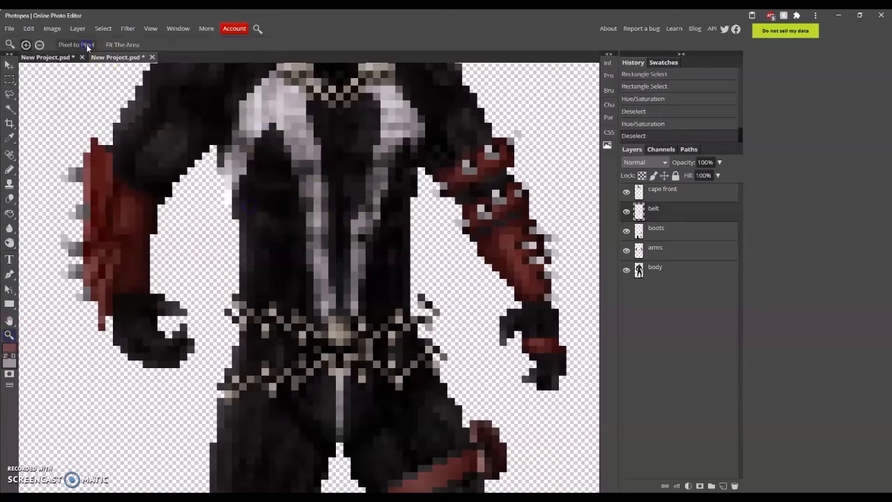
pyautogui.click(86, 46)
pyautogui.click(340, 197)
pyautogui.tripleClick(340, 197)
pyautogui.doubleClick(341, 197)
pyautogui.click(466, 247)
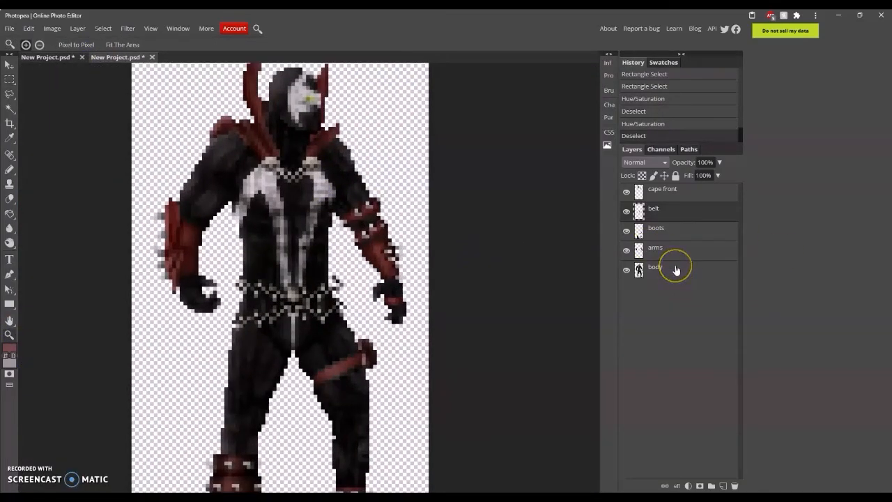
pyautogui.click(10, 242)
pyautogui.click(28, 45)
pyautogui.click(90, 186)
pyautogui.click(143, 46)
pyautogui.write('10')
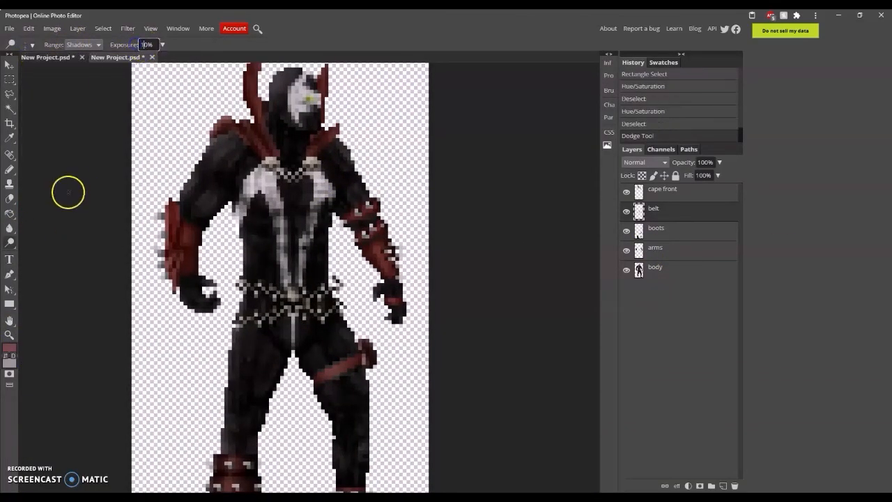
pyautogui.click(68, 193)
pyautogui.click(290, 294)
pyautogui.click(284, 296)
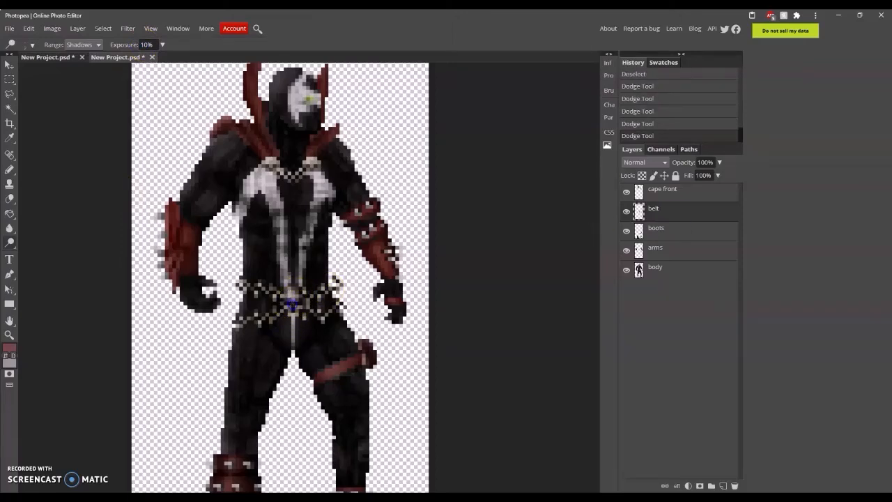
# Step: Lighten the belt chains around the buckle using the Dodge tool with the Midtones range
pyautogui.click(28, 45)
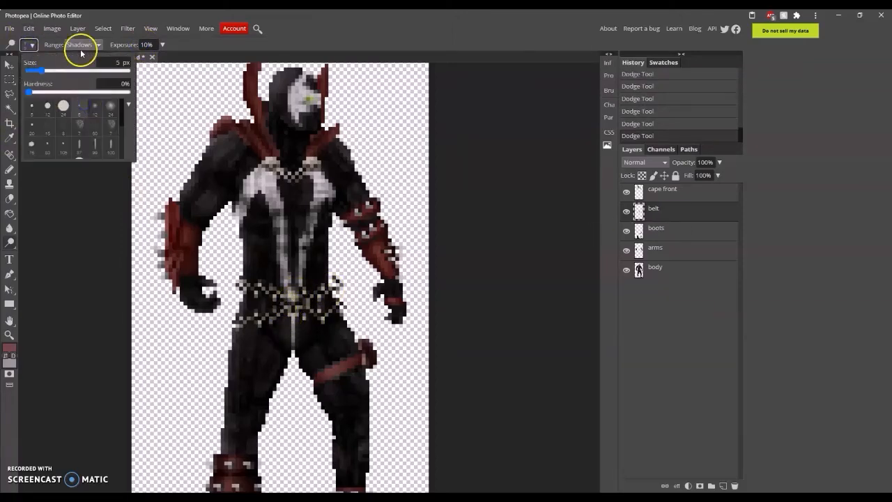
pyautogui.click(83, 46)
pyautogui.click(81, 64)
pyautogui.click(28, 45)
pyautogui.click(85, 105)
pyautogui.click(271, 293)
pyautogui.click(295, 322)
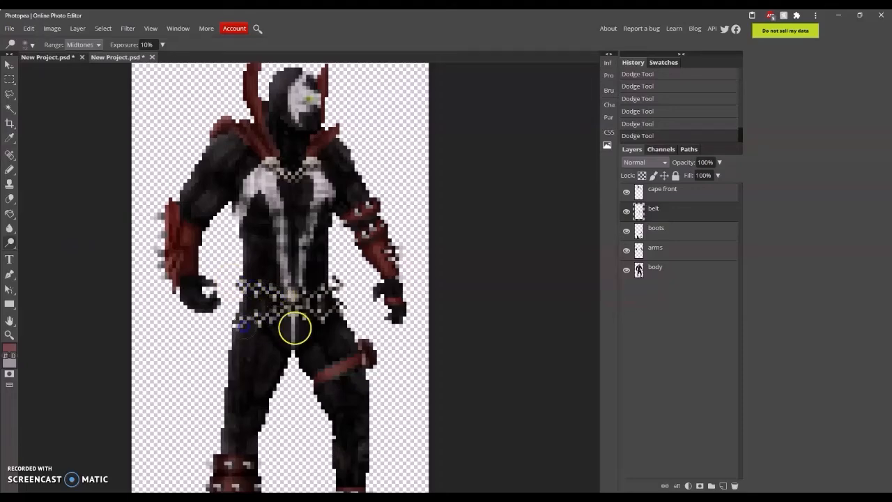
# Step: Darken the outer belt chains using the Burn tool with the Highlights range and check the sprite at actual size
pyautogui.click(28, 44)
pyautogui.click(91, 109)
pyautogui.hotkey('shift', 'o')
pyautogui.click(145, 207)
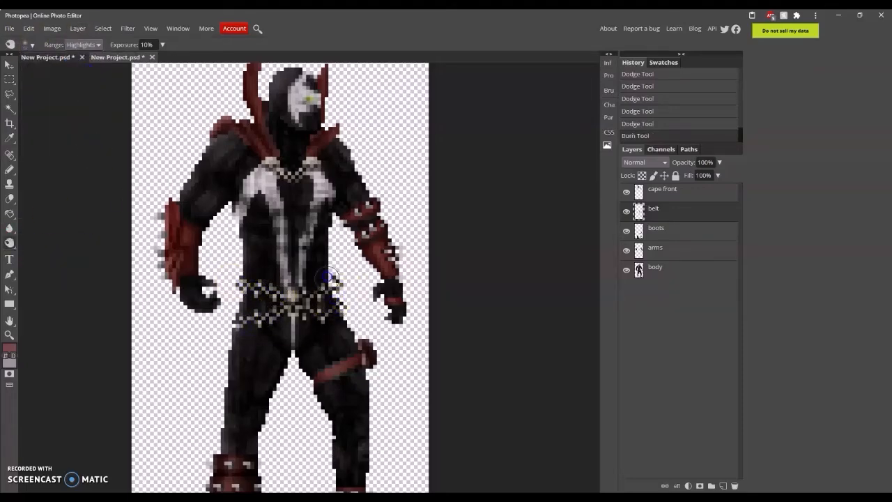
pyautogui.click(335, 289)
pyautogui.click(10, 335)
pyautogui.click(76, 45)
pyautogui.click(289, 179)
pyautogui.click(289, 179)
pyautogui.click(289, 179)
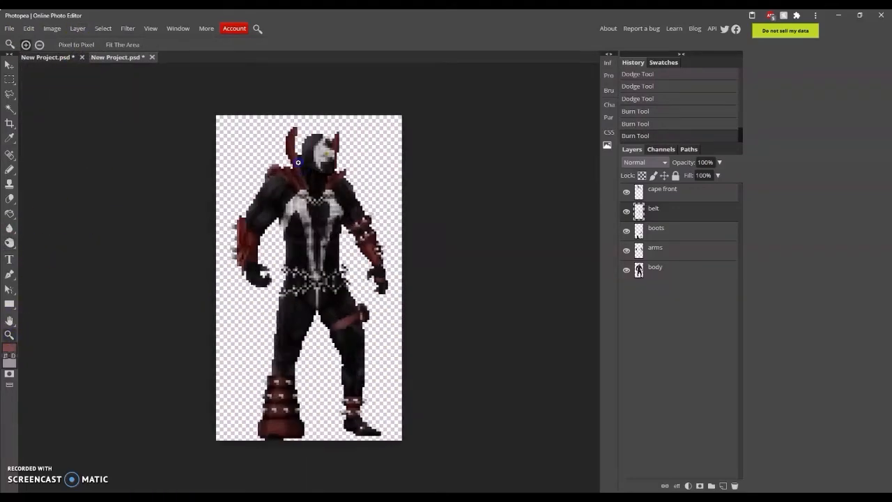
pyautogui.click(289, 179)
# Step: Brighten the white chest emblem on the body layer using the Dodge tool with the Highlights range at 50% exposure
pyautogui.click(654, 268)
pyautogui.rightClick(10, 243)
pyautogui.click(47, 244)
pyautogui.click(82, 45)
pyautogui.click(84, 73)
pyautogui.click(30, 45)
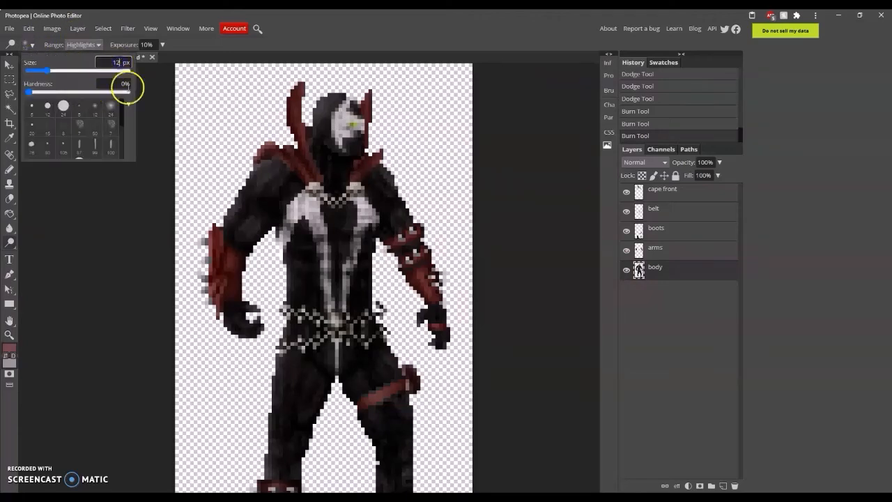
pyautogui.click(92, 108)
pyautogui.click(104, 190)
pyautogui.write('50')
pyautogui.click(116, 182)
pyautogui.click(327, 286)
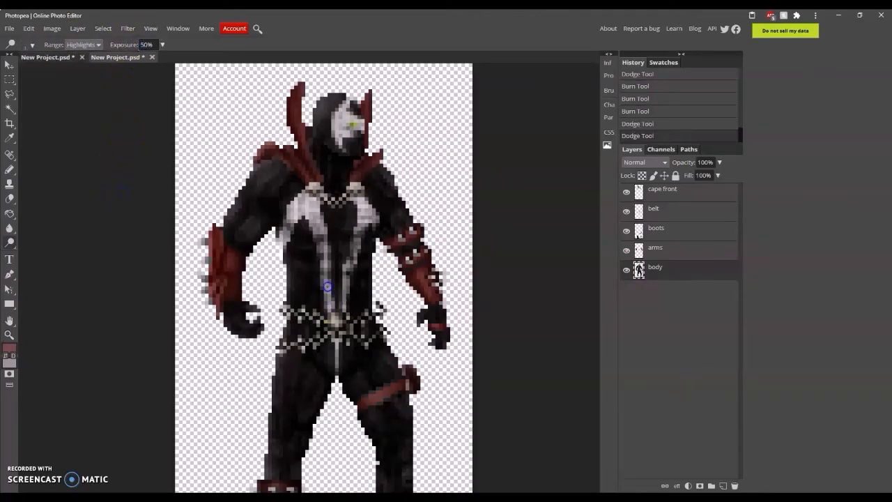
pyautogui.click(307, 202)
pyautogui.click(362, 218)
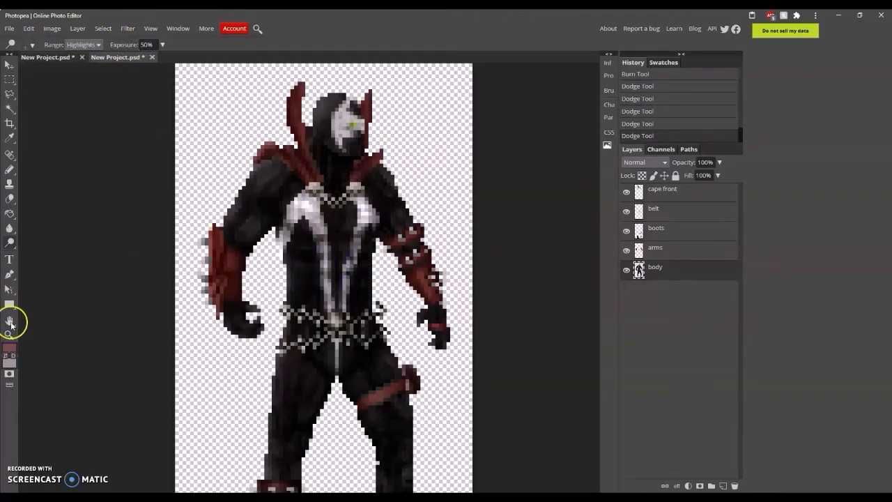
# Step: Set the foreground color to a near-white sampled from the chest emblem and pencil over the emblem's bright areas
pyautogui.click(6, 356)
pyautogui.click(12, 347)
pyautogui.click(313, 211)
pyautogui.click(617, 407)
pyautogui.press('b')
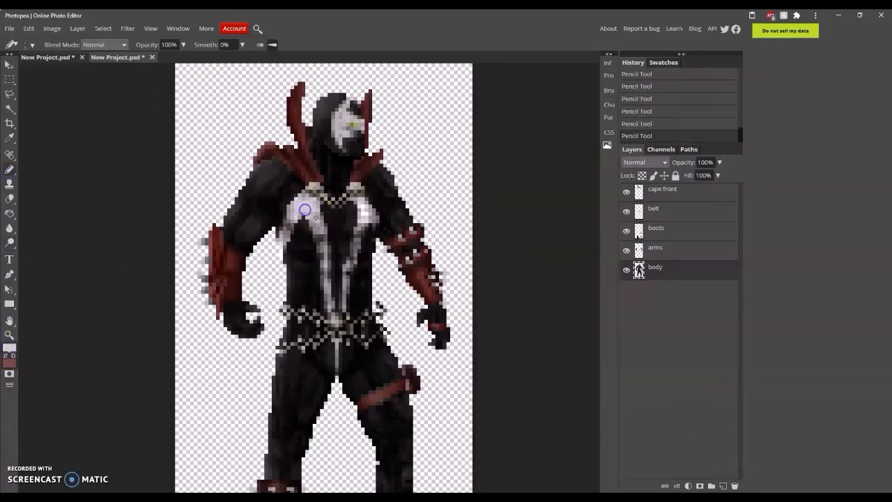
# Step: Soften the chest emblem's edges with the Pencil at 30% opacity, and reduce the opacity to 10% for the finer shading
pyautogui.press('3')
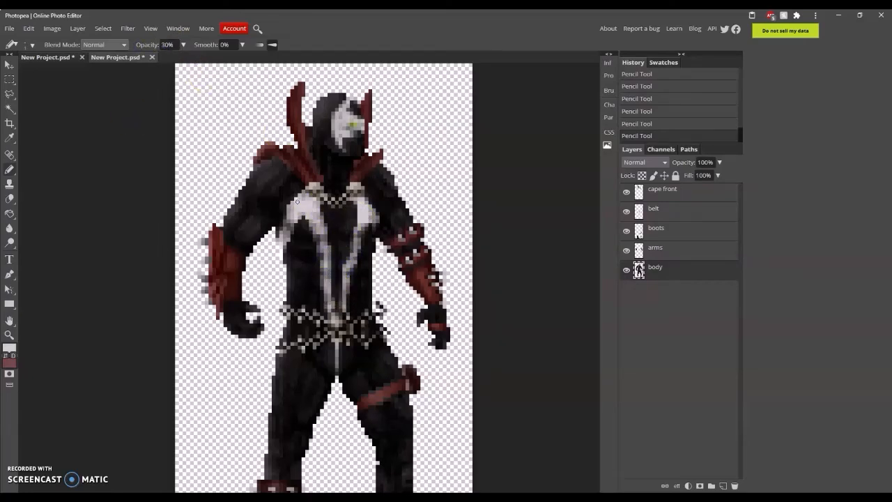
pyautogui.click(296, 200)
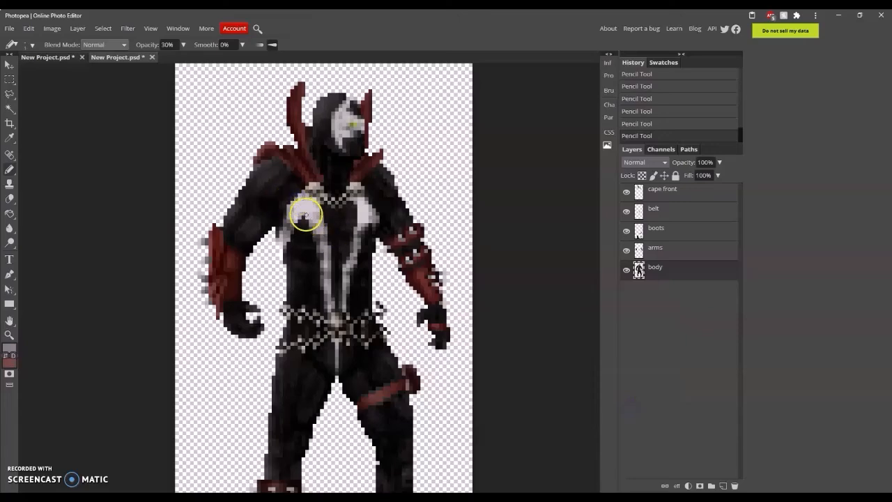
pyautogui.click(354, 215)
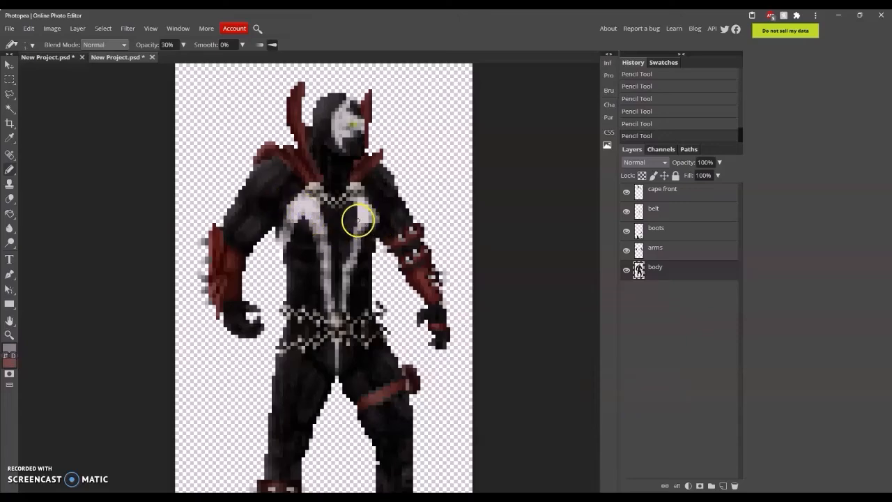
pyautogui.press('1')
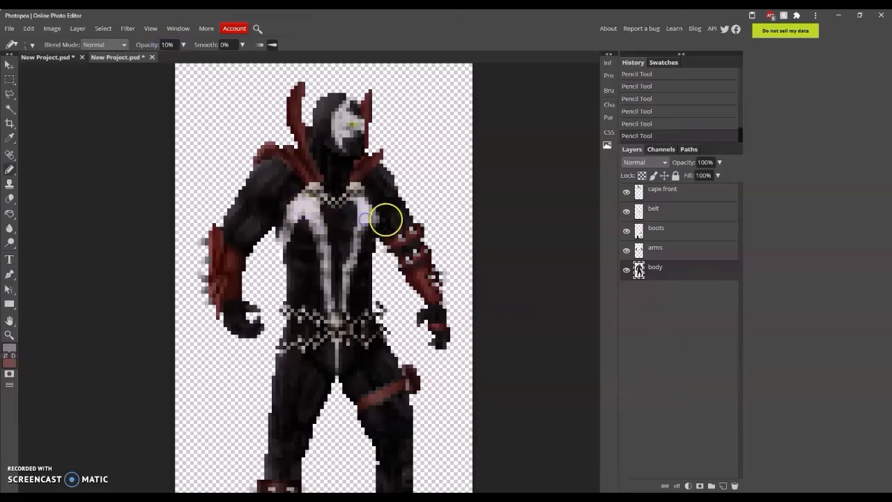
# Step: Examine the sprite at actual size and look closely at its head
pyautogui.click(10, 334)
pyautogui.click(85, 44)
pyautogui.click(352, 163)
pyautogui.click(351, 163)
pyautogui.click(351, 163)
pyautogui.click(351, 161)
pyautogui.click(345, 130)
pyautogui.click(344, 129)
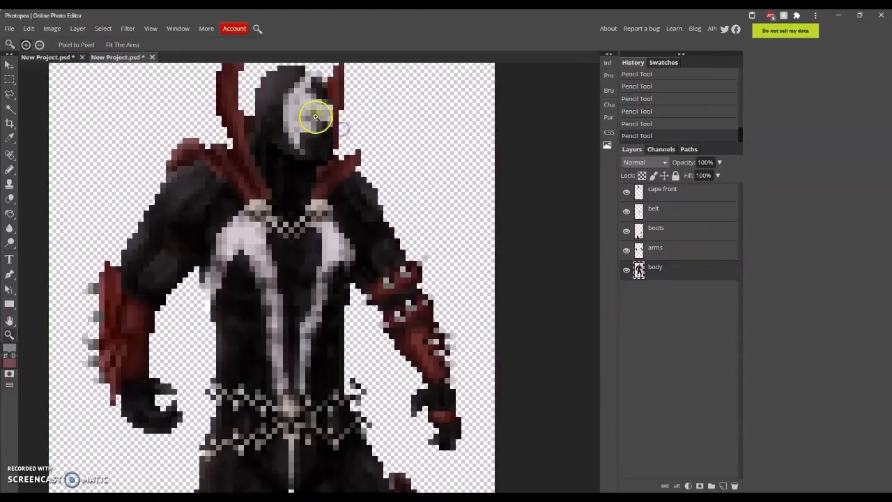
pyautogui.click(315, 116)
# Step: Select the rectangle around the green eye and pencil gray shading around it at full opacity
pyautogui.press('m')
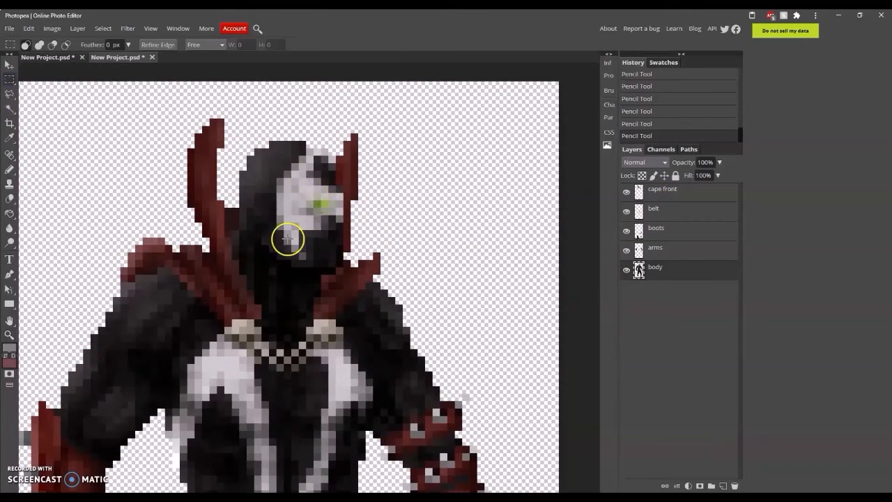
pyautogui.moveTo(298, 223); pyautogui.dragTo(336, 193)
pyautogui.rightClick(10, 242)
pyautogui.click(9, 168)
pyautogui.click(313, 206)
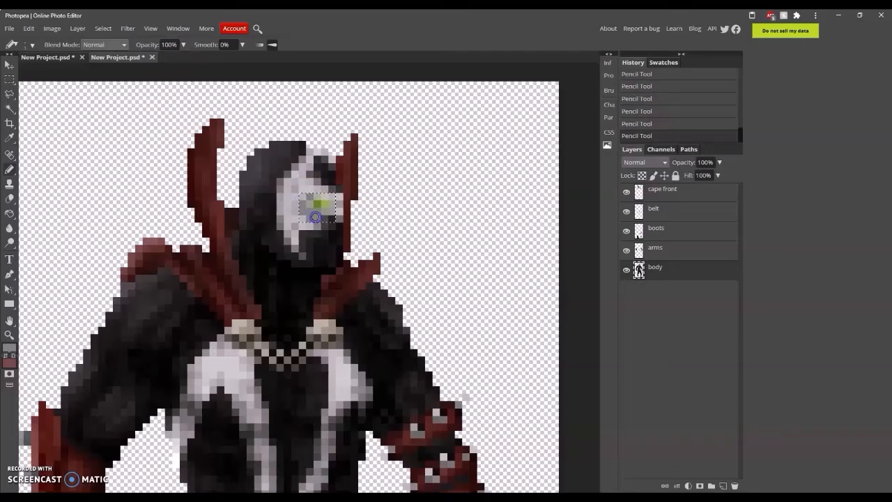
# Step: Darken the green eye using the Burn tool with the Shadows range at 10% exposure
pyautogui.rightClick(9, 242)
pyautogui.click(40, 258)
pyautogui.click(31, 44)
pyautogui.click(317, 204)
pyautogui.click(318, 204)
pyautogui.click(319, 205)
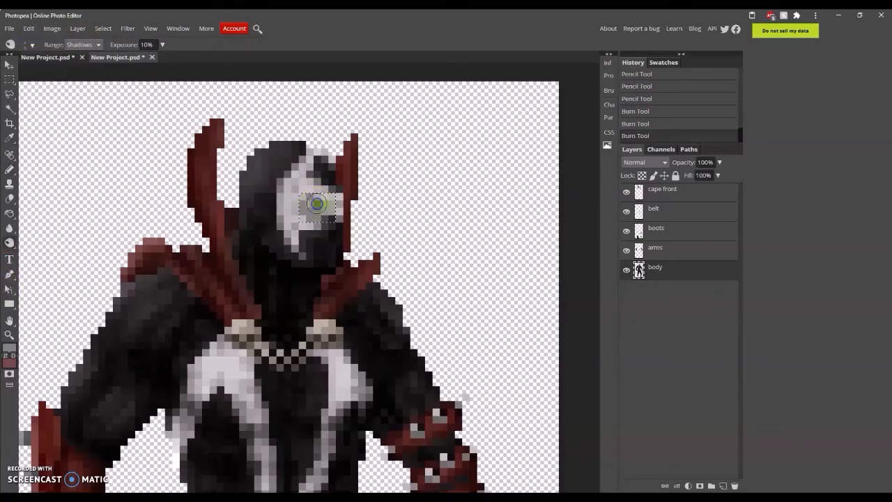
pyautogui.click(318, 204)
pyautogui.click(314, 205)
# Step: Brighten the face around the eye using the Dodge tool with the Highlights range at 50% exposure, and remove the selection
pyautogui.rightClick(9, 243)
pyautogui.click(38, 243)
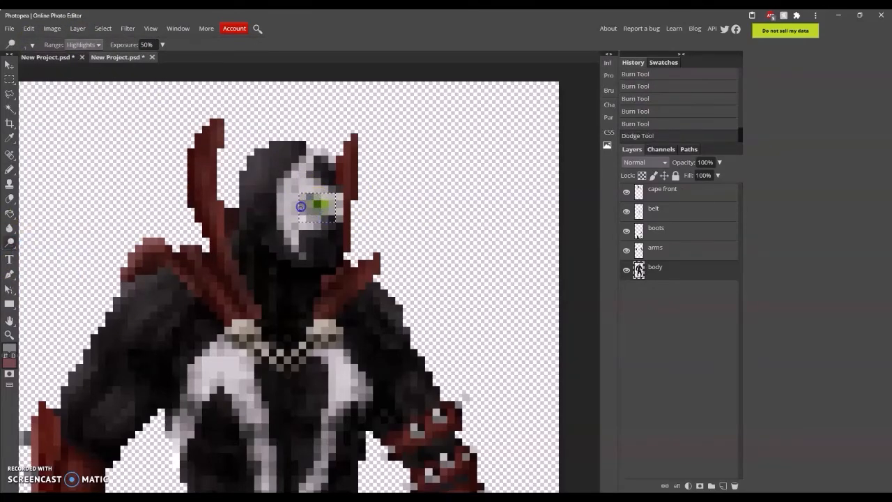
pyautogui.click(308, 195)
pyautogui.click(308, 195)
pyautogui.click(10, 94)
pyautogui.click(139, 122)
# Step: Examine the whole sprite at actual size and at moderate magnification
pyautogui.click(10, 335)
pyautogui.click(76, 45)
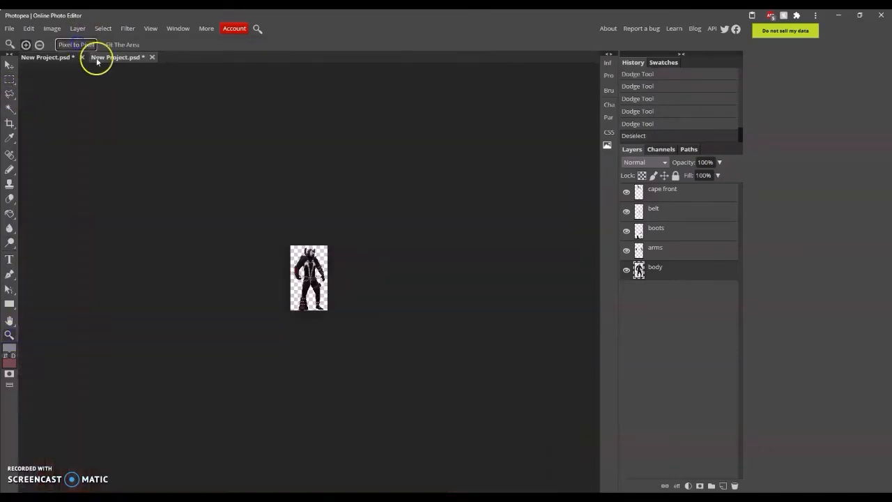
pyautogui.click(333, 161)
pyautogui.click(333, 161)
pyautogui.click(334, 163)
pyautogui.click(334, 163)
pyautogui.click(336, 164)
pyautogui.click(336, 165)
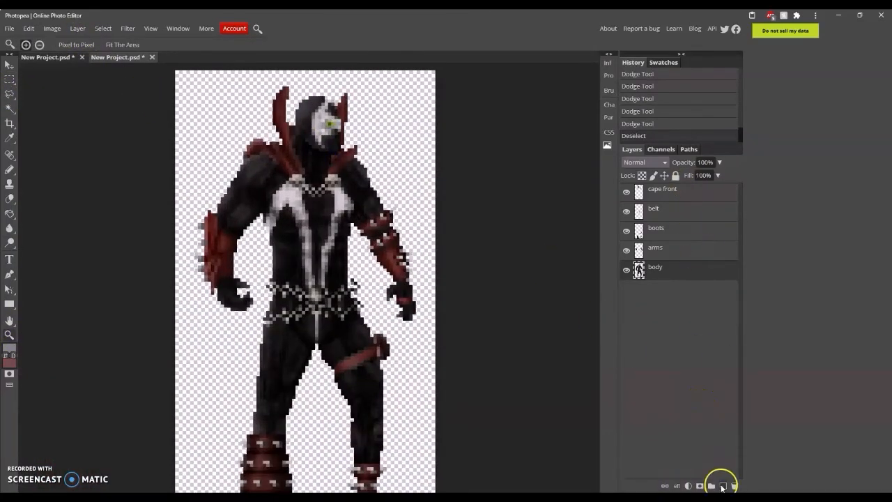
# Step: Add a new layer named cape back and move it beneath the body layer
pyautogui.click(722, 485)
pyautogui.doubleClick(657, 268)
pyautogui.write('cape back')
pyautogui.press('Return')
pyautogui.moveTo(656, 265); pyautogui.dragTo(663, 290)
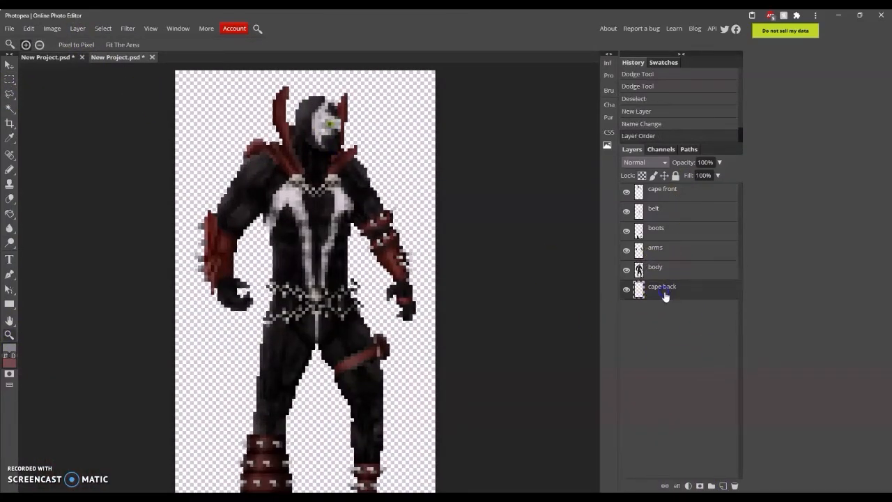
# Step: Set the background color to dark red sampled from the cape in the reference picture
pyautogui.click(69, 56)
pyautogui.click(10, 365)
pyautogui.click(249, 318)
pyautogui.click(608, 408)
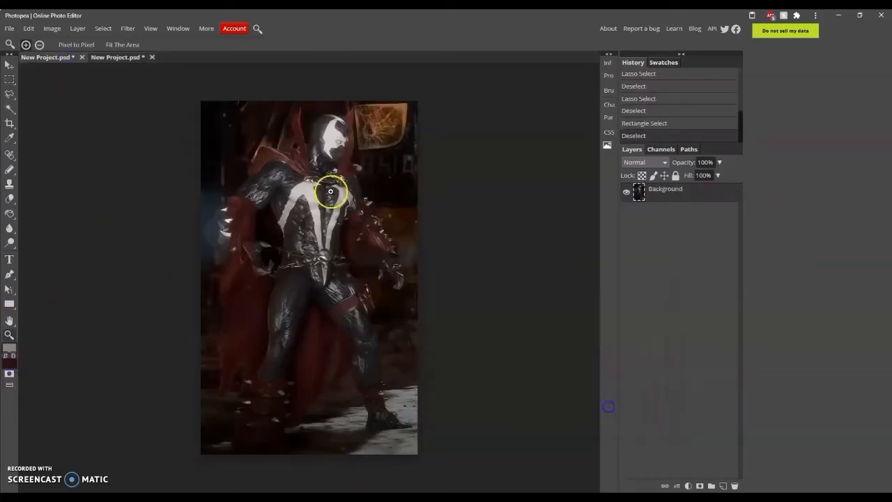
# Step: Fill a rectangle from the shoulders to the ankles with the sampled dark red on the cape back layer, and remove the selection
pyautogui.click(99, 59)
pyautogui.press('m')
pyautogui.moveTo(243, 157); pyautogui.dragTo(357, 457)
pyautogui.click(16, 237)
pyautogui.click(329, 214)
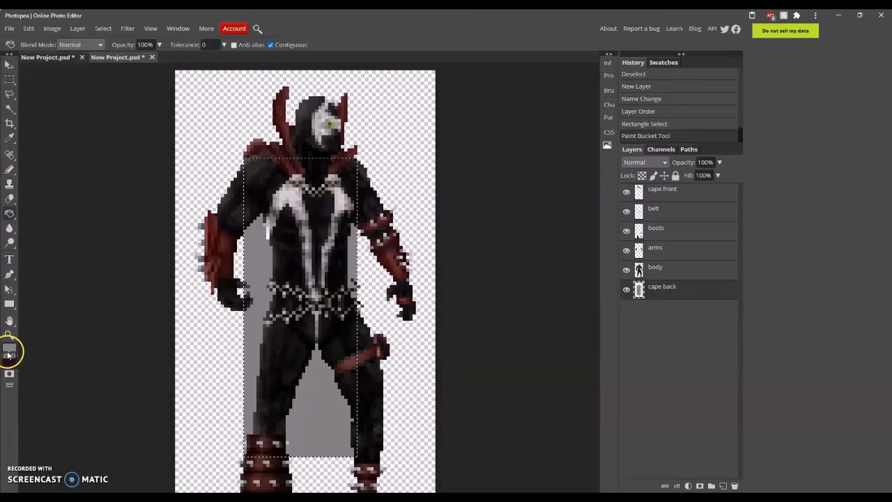
pyautogui.click(7, 355)
pyautogui.click(250, 263)
pyautogui.click(10, 80)
pyautogui.click(169, 90)
# Step: Pencil a pointed, torn tip onto the cape's lower hem between the legs, following the reference picture
pyautogui.click(10, 169)
pyautogui.click(30, 46)
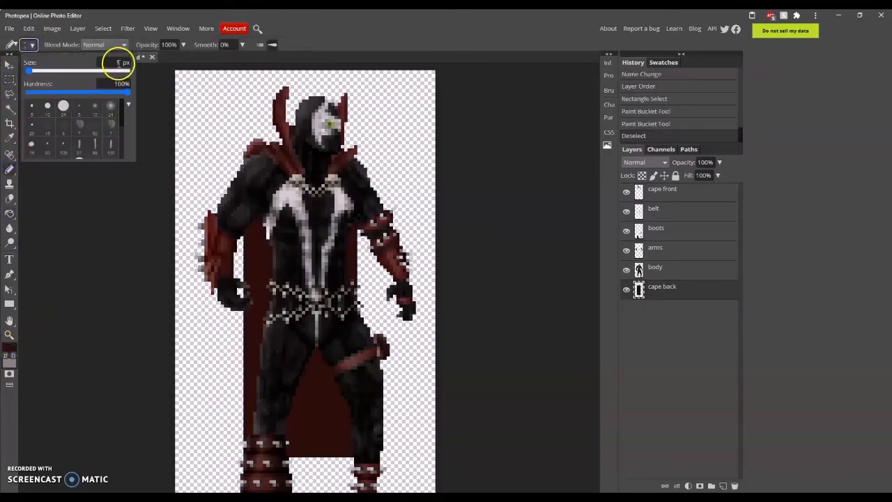
pyautogui.click(154, 83)
pyautogui.click(48, 58)
pyautogui.click(117, 57)
pyautogui.scroll(-2, 293, 369)
pyautogui.moveTo(330, 366)
pyautogui.mouseDown()
pyautogui.moveTo(309, 384)
pyautogui.moveTo(301, 365)
pyautogui.mouseUp()
pyautogui.moveTo(305, 379); pyautogui.dragTo(320, 355)
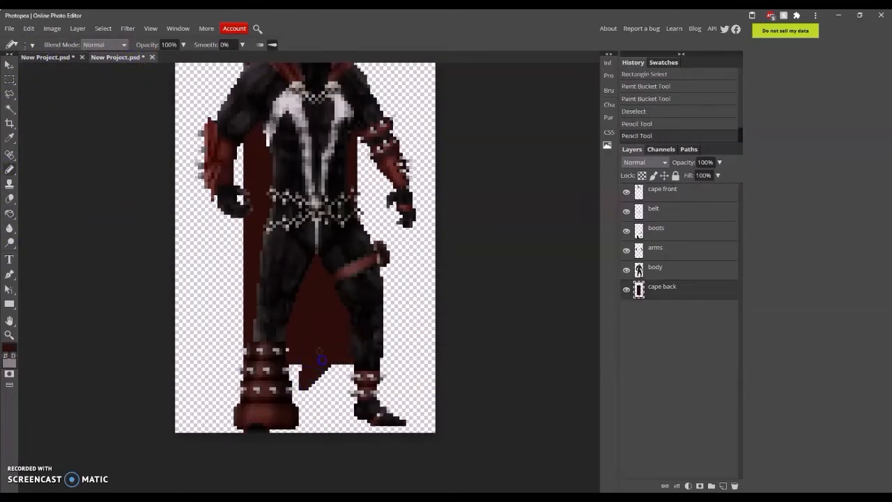
# Step: Pencil the back cape's outer edge wider beneath the spiked forearm, with a ragged tip beside the leg, following the reference picture
pyautogui.click(50, 57)
pyautogui.click(120, 57)
pyautogui.scroll(2, 193, 124)
pyautogui.click(63, 56)
pyautogui.click(109, 57)
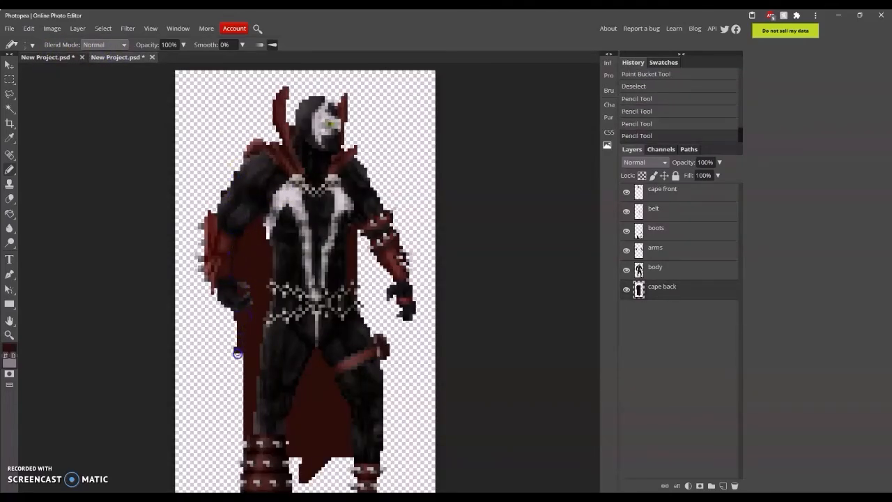
pyautogui.scroll(-2, 255, 426)
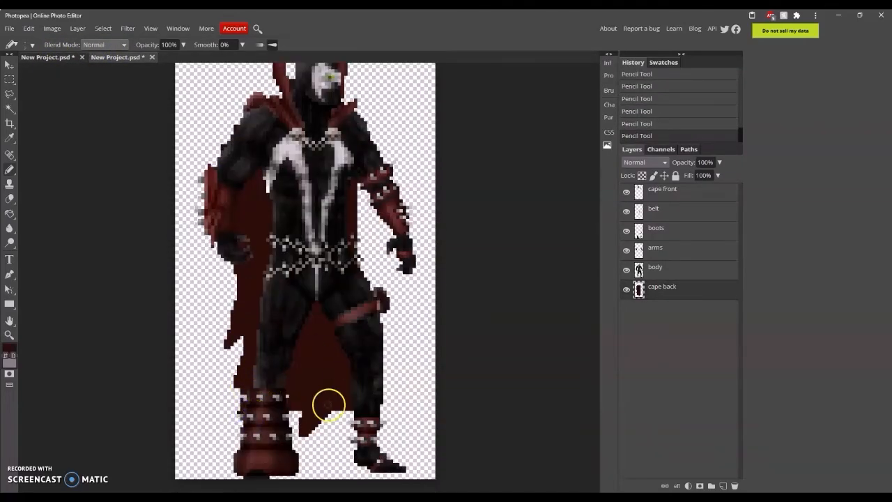
# Step: Erase notches into the back cape's hem between the legs and beside the lower leg, following the reference picture
pyautogui.click(59, 57)
pyautogui.click(125, 57)
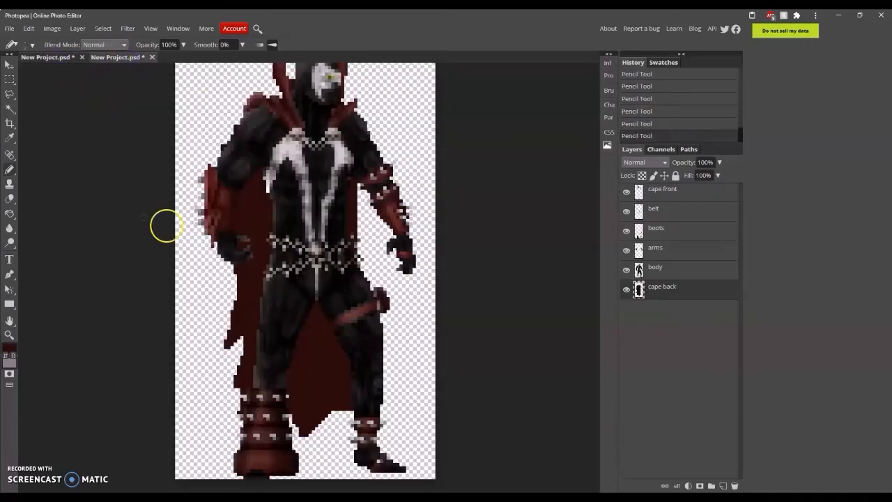
pyautogui.press('e')
pyautogui.click(28, 44)
pyautogui.click(128, 242)
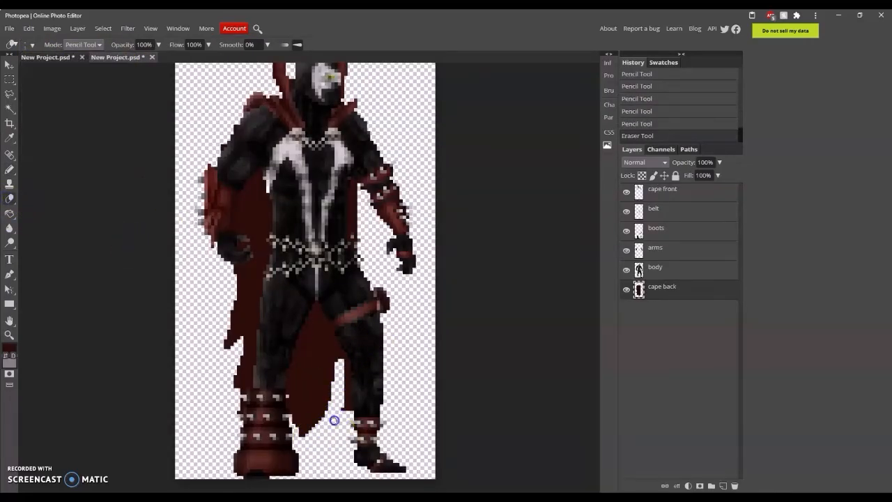
pyautogui.moveTo(334, 420); pyautogui.dragTo(345, 402)
pyautogui.click(295, 418)
pyautogui.hotkey('ctrl', 'z')
pyautogui.moveTo(286, 426)
pyautogui.mouseDown()
pyautogui.moveTo(292, 379)
pyautogui.moveTo(272, 400)
pyautogui.mouseUp()
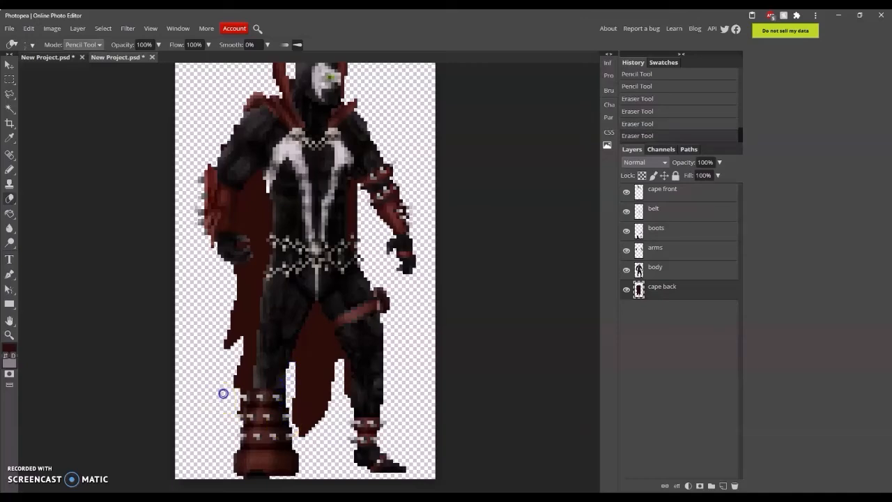
pyautogui.moveTo(309, 378); pyautogui.dragTo(287, 402)
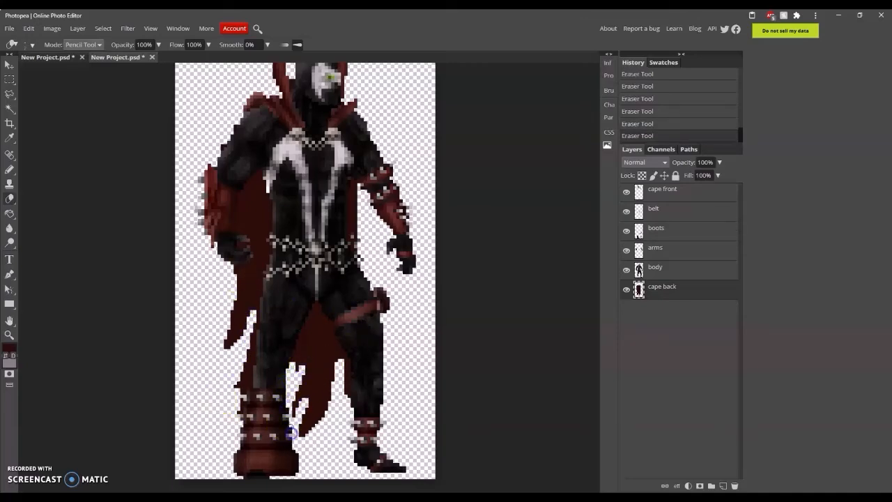
# Step: Pencil the torn tips of the back cape's hem and widen the cape beside the studded arm, following the reference picture
pyautogui.press('b')
pyautogui.click(298, 403)
pyautogui.scroll(2, 325, 244)
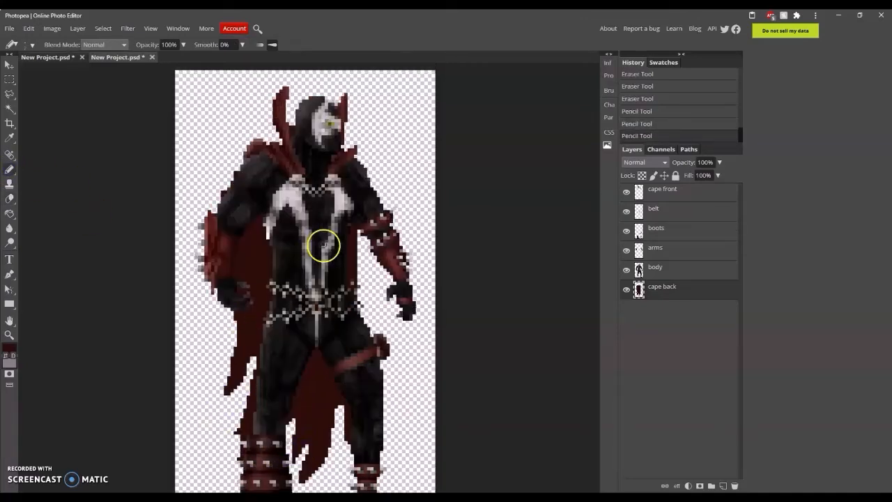
pyautogui.click(47, 57)
pyautogui.click(111, 57)
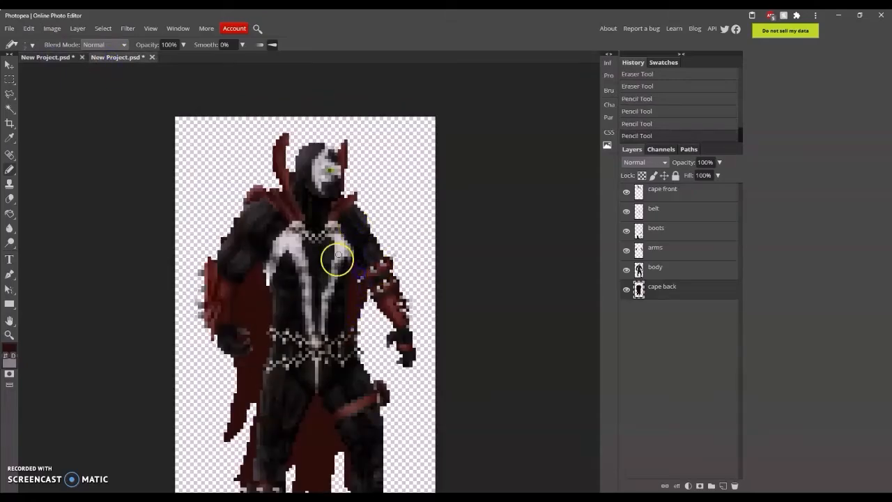
pyautogui.scroll(-2, 337, 259)
# Step: Hide the body layer, pencil over the gap at the cape's shoulder edge, and show the body again
pyautogui.click(625, 270)
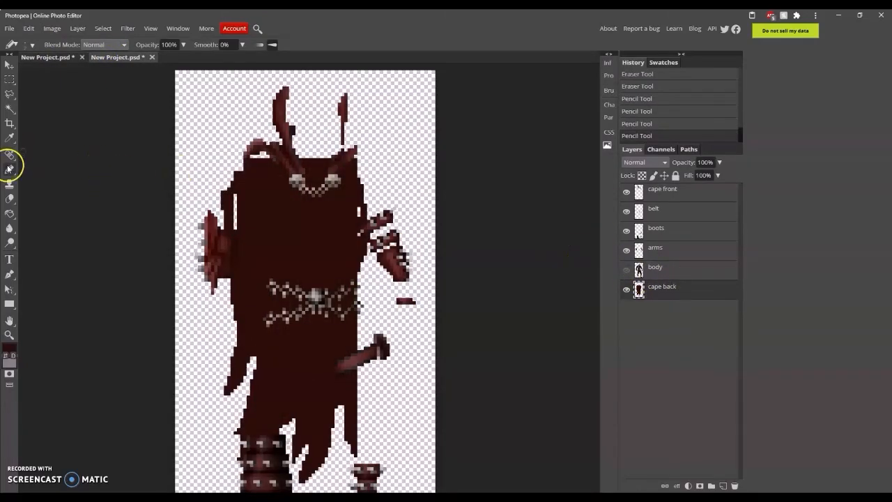
pyautogui.moveTo(235, 196); pyautogui.dragTo(235, 227)
pyautogui.click(626, 270)
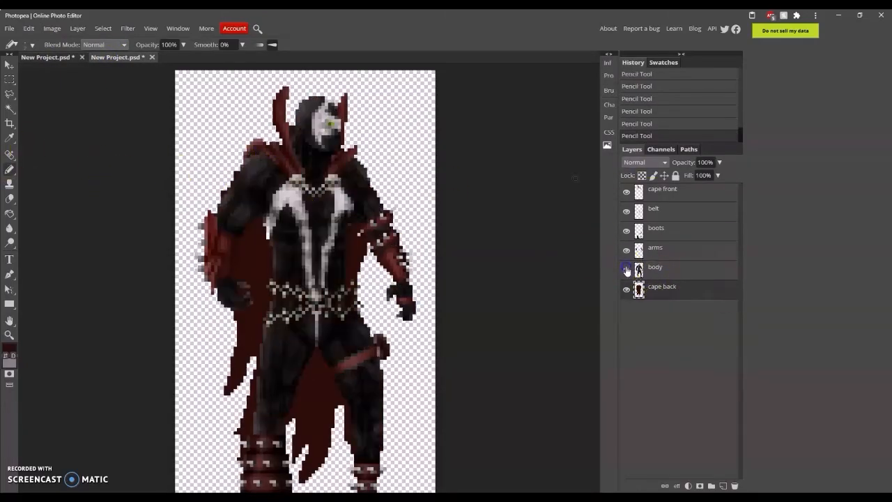
# Step: Hide the arms, boots, belt, cape front and body layers so only cape back is shown
pyautogui.click(625, 250)
pyautogui.click(625, 230)
pyautogui.click(625, 211)
pyautogui.click(626, 191)
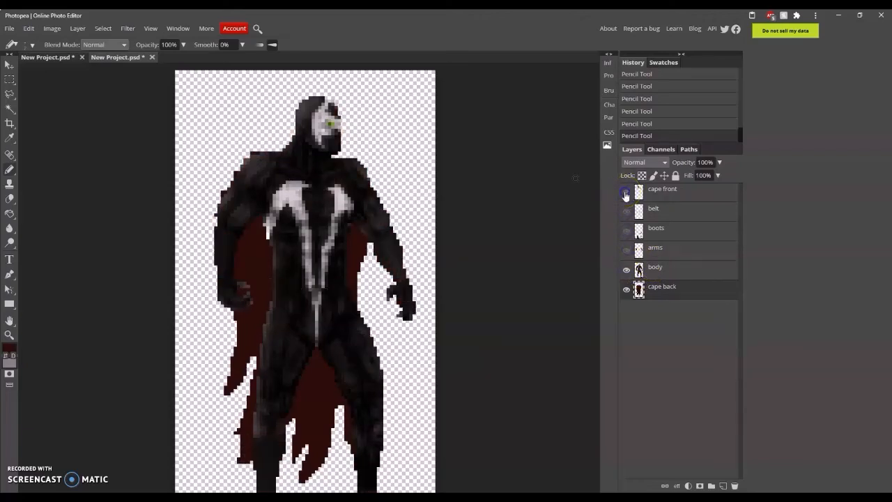
pyautogui.click(626, 270)
# Step: Erase the cape's lower hem into narrow ragged strands with a 1 px eraser and trim its straight side edge
pyautogui.scroll(-4, 348, 209)
pyautogui.click(10, 198)
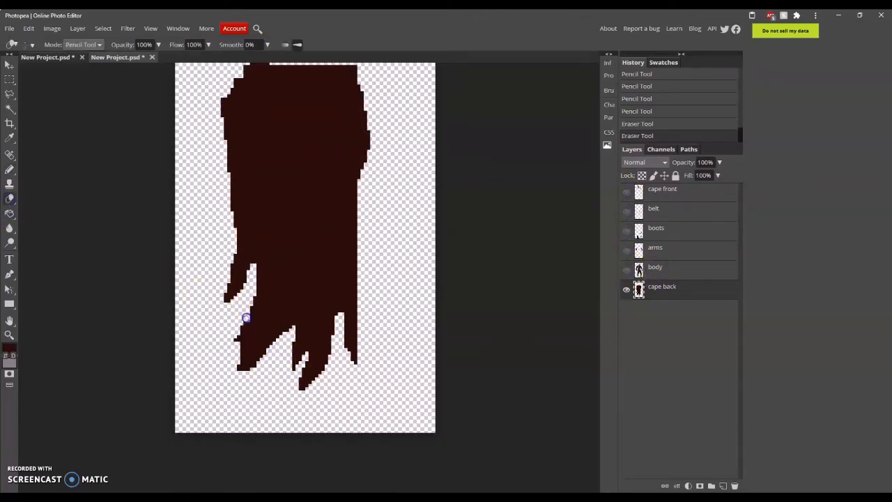
pyautogui.click(22, 45)
pyautogui.click(90, 69)
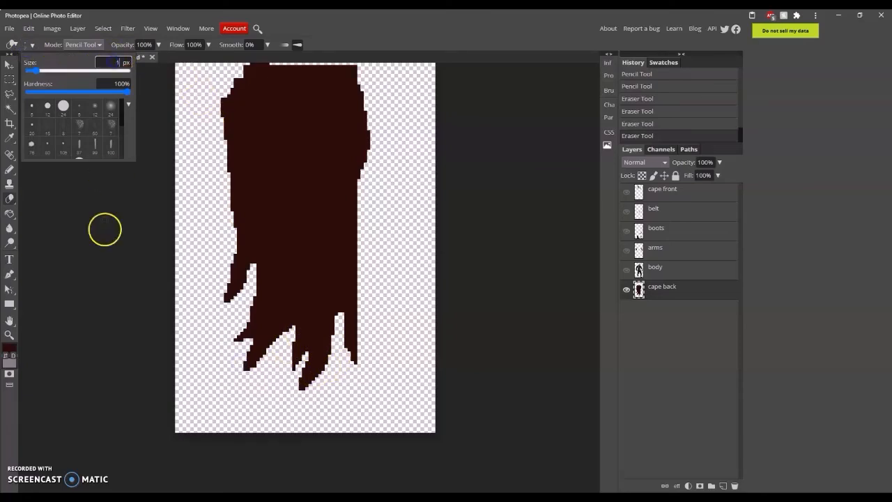
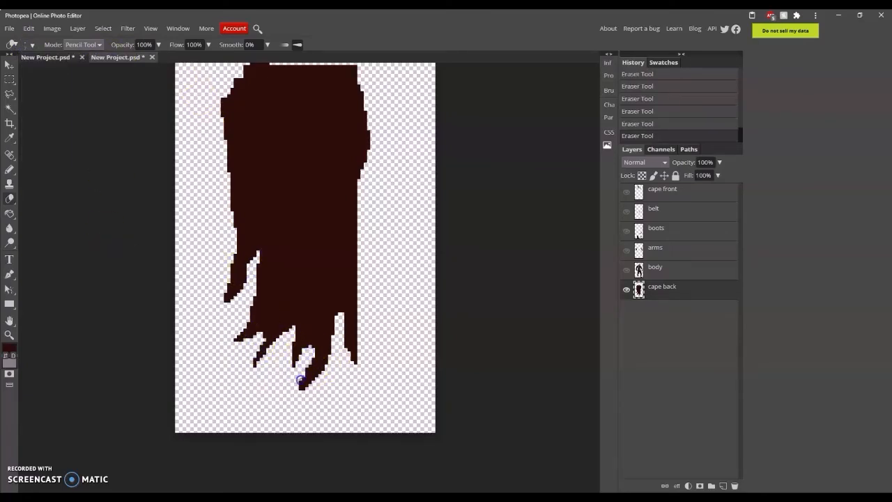
pyautogui.scroll(2, 328, 383)
pyautogui.click(356, 392)
pyautogui.moveTo(357, 306); pyautogui.dragTo(359, 349)
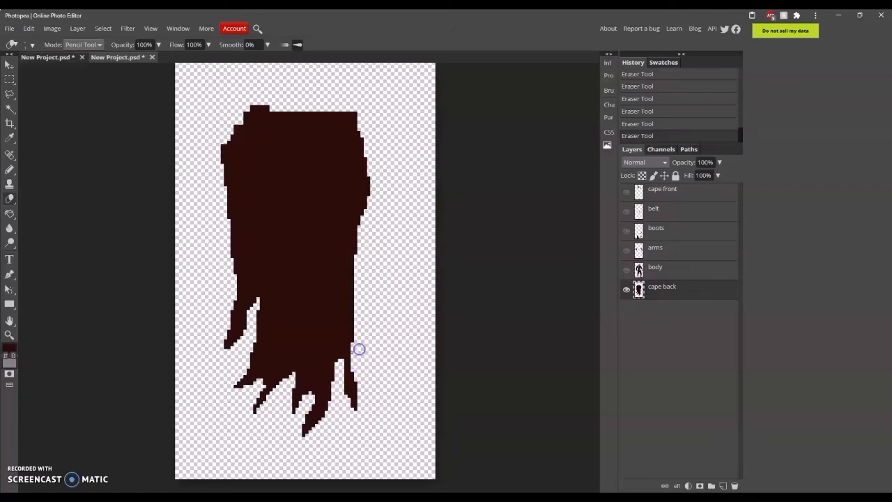
# Step: Pencil thin curled tips onto the hem strands and a torn strand sticking out from the cape's straight side edge
pyautogui.click(6, 172)
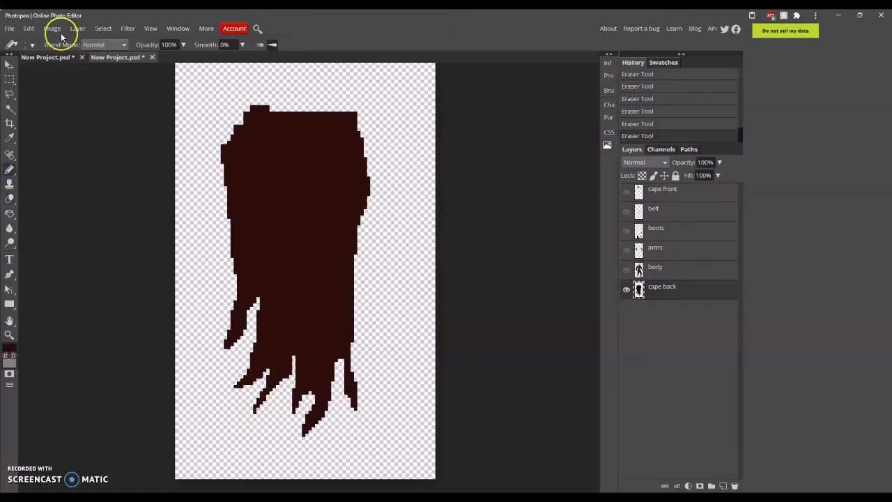
pyautogui.click(33, 44)
pyautogui.click(227, 348)
pyautogui.moveTo(225, 350); pyautogui.dragTo(225, 363)
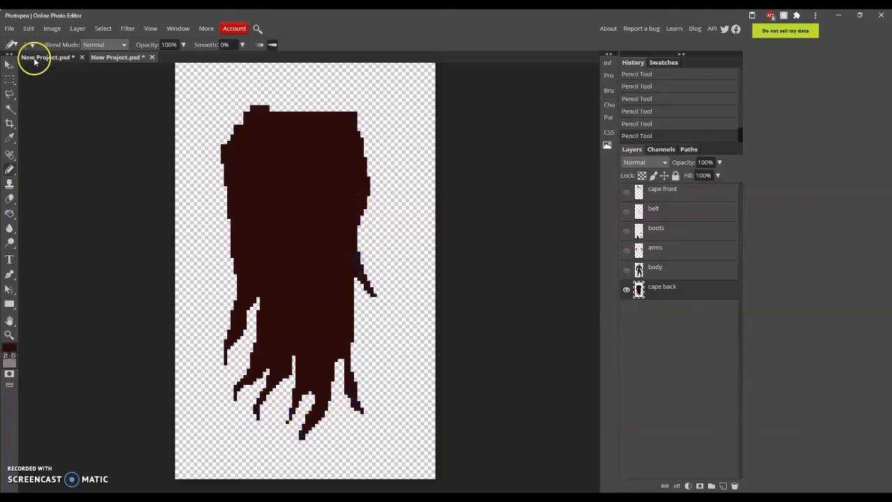
# Step: Lighten the cape's outer fold beneath the spiked forearm with the Dodge tool on Midtones at 50% exposure, following the reference picture
pyautogui.click(36, 59)
pyautogui.click(106, 59)
pyautogui.click(55, 57)
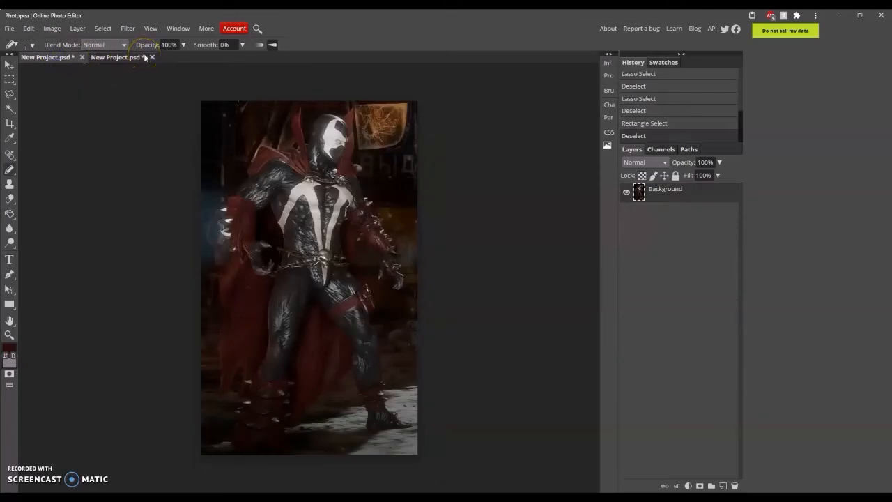
pyautogui.click(144, 57)
pyautogui.click(9, 243)
pyautogui.click(82, 45)
pyautogui.click(82, 65)
pyautogui.click(32, 45)
pyautogui.click(80, 108)
pyautogui.click(98, 158)
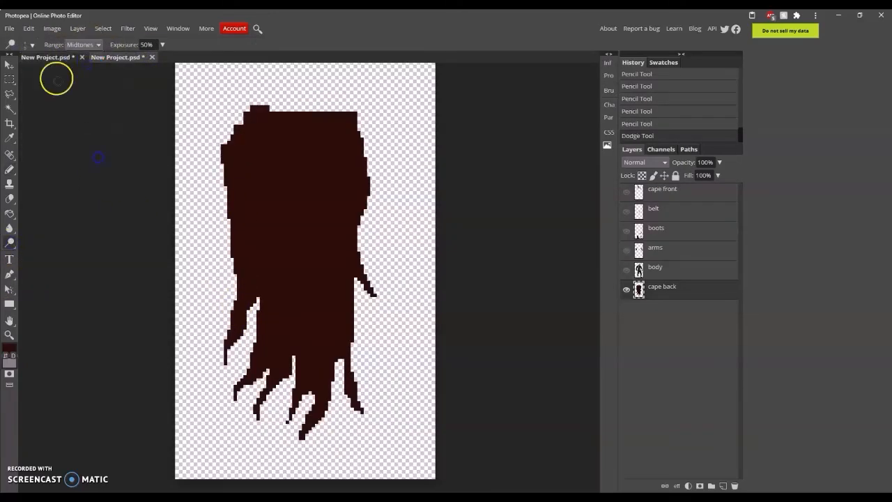
pyautogui.click(47, 57)
pyautogui.click(115, 57)
pyautogui.moveTo(227, 150); pyautogui.dragTo(238, 324)
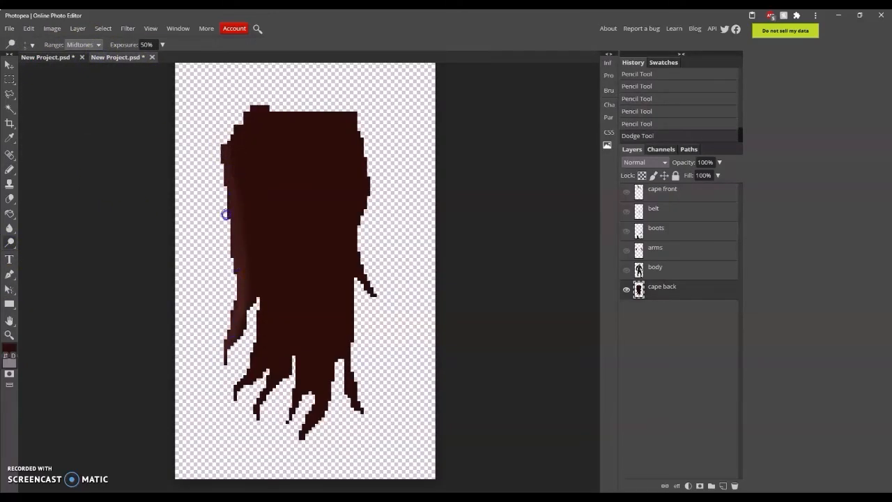
pyautogui.moveTo(237, 169)
pyautogui.mouseDown()
pyautogui.moveTo(245, 267)
pyautogui.moveTo(232, 335)
pyautogui.mouseUp()
# Step: Dodge light vertical folds through the middle of the cape and along its torn strands, following the reference picture
pyautogui.click(66, 58)
pyautogui.click(122, 58)
pyautogui.moveTo(243, 383)
pyautogui.mouseDown()
pyautogui.moveTo(260, 356)
pyautogui.moveTo(270, 240)
pyautogui.moveTo(235, 392)
pyautogui.mouseUp()
pyautogui.click(283, 248)
pyautogui.moveTo(290, 328); pyautogui.dragTo(268, 388)
pyautogui.moveTo(268, 389); pyautogui.dragTo(299, 250)
pyautogui.click(53, 58)
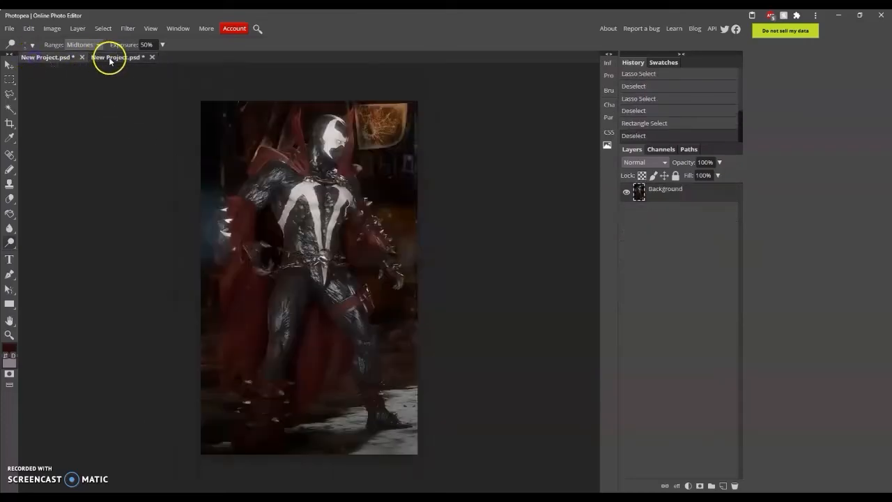
pyautogui.click(110, 58)
pyautogui.moveTo(322, 313)
pyautogui.mouseDown()
pyautogui.moveTo(305, 432)
pyautogui.moveTo(305, 372)
pyautogui.moveTo(343, 345)
pyautogui.moveTo(350, 379)
pyautogui.moveTo(336, 267)
pyautogui.moveTo(351, 258)
pyautogui.moveTo(338, 197)
pyautogui.moveTo(350, 190)
pyautogui.moveTo(338, 335)
pyautogui.mouseUp()
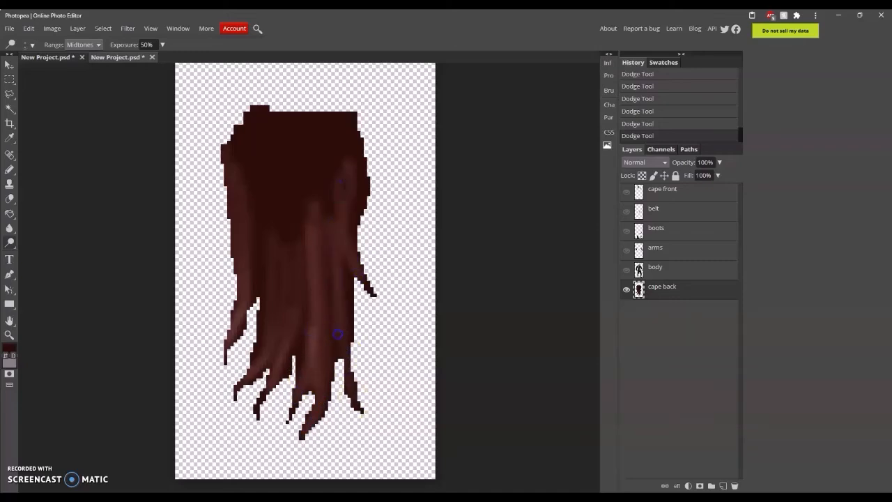
# Step: Dodge the upper part of the cape softly with a larger brush
pyautogui.click(32, 45)
pyautogui.click(98, 120)
pyautogui.moveTo(241, 212)
pyautogui.mouseDown()
pyautogui.moveTo(261, 157)
pyautogui.moveTo(292, 179)
pyautogui.moveTo(316, 160)
pyautogui.mouseUp()
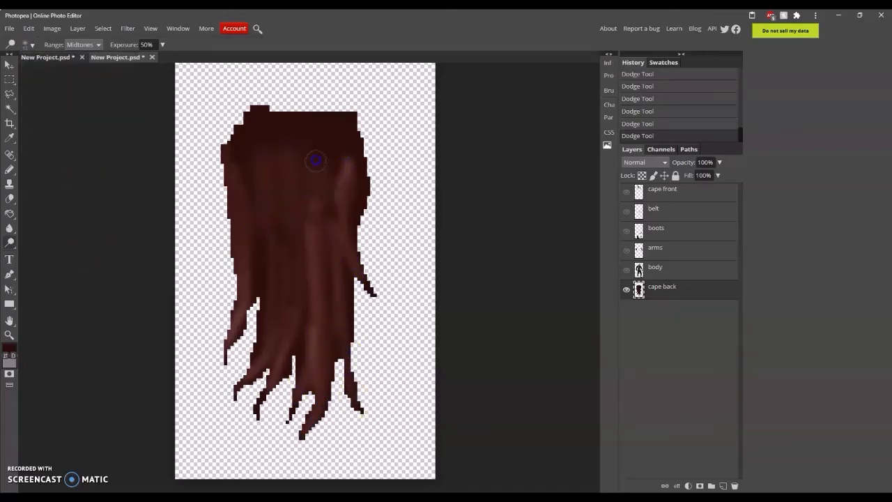
# Step: Darken the creases between the cape's folds with the Burn tool on Midtones at 10% exposure
pyautogui.rightClick(10, 242)
pyautogui.click(40, 257)
pyautogui.click(84, 45)
pyautogui.click(81, 64)
pyautogui.moveTo(233, 200); pyautogui.dragTo(252, 239)
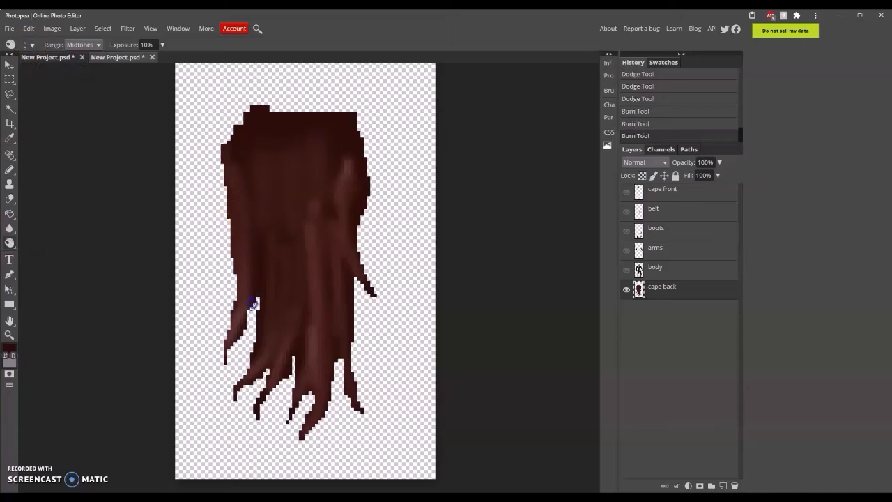
pyautogui.moveTo(273, 352); pyautogui.dragTo(277, 390)
pyautogui.moveTo(300, 390)
pyautogui.mouseDown()
pyautogui.moveTo(293, 352)
pyautogui.moveTo(308, 392)
pyautogui.moveTo(311, 368)
pyautogui.moveTo(335, 366)
pyautogui.moveTo(356, 250)
pyautogui.moveTo(301, 341)
pyautogui.moveTo(301, 253)
pyautogui.mouseUp()
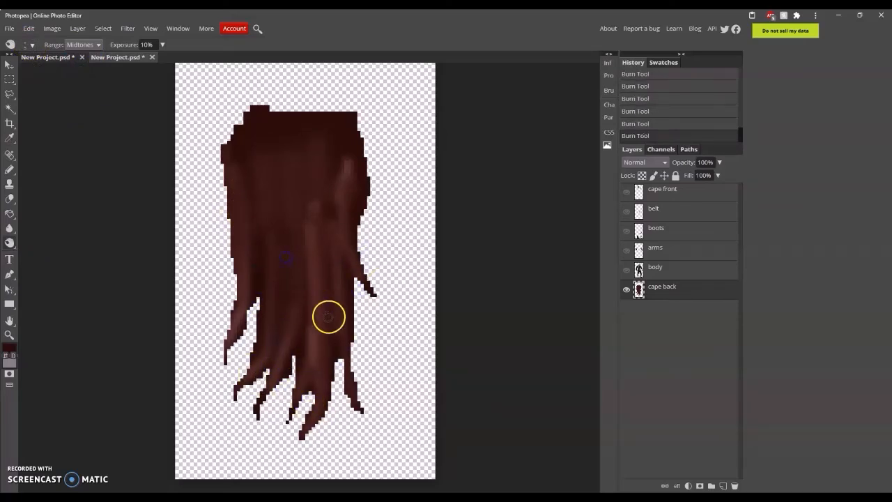
pyautogui.moveTo(284, 195); pyautogui.dragTo(316, 165)
# Step: Show the body layer and burn the cape areas beside the torso and between the legs
pyautogui.click(626, 269)
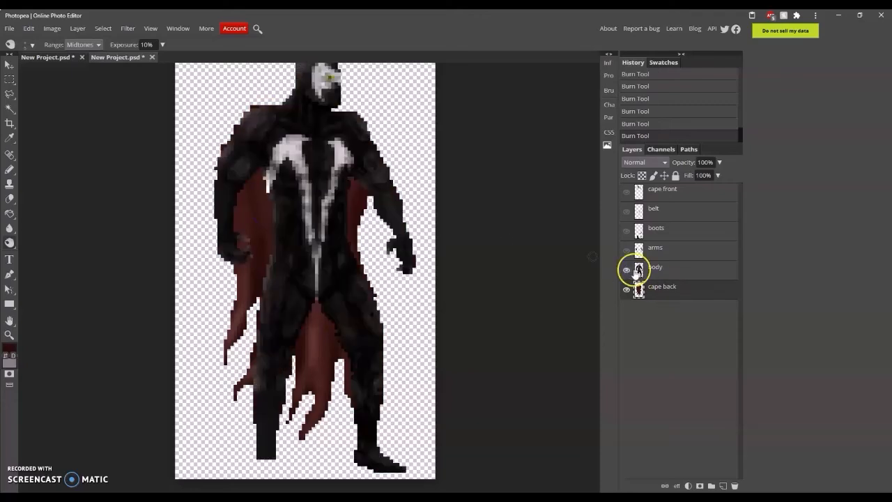
pyautogui.click(331, 339)
pyautogui.click(256, 174)
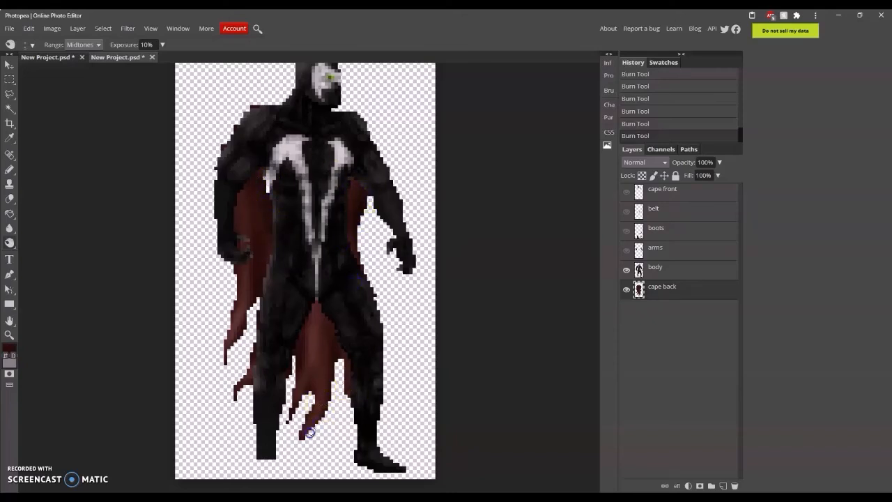
# Step: Add a Stroke effect to the cape back layer, centred on its edge and coloured dark muted red (#522a2a)
pyautogui.click(676, 485)
pyautogui.click(697, 355)
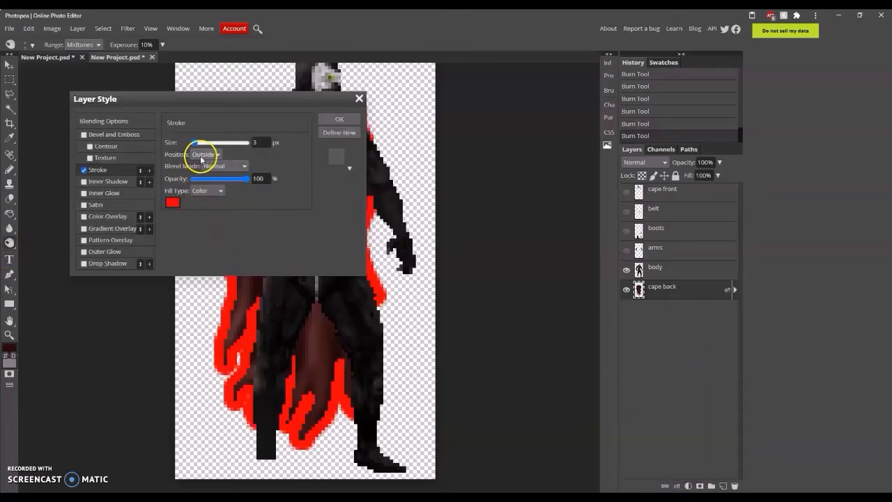
pyautogui.click(172, 202)
pyautogui.click(202, 353)
pyautogui.click(497, 379)
pyautogui.press('Return')
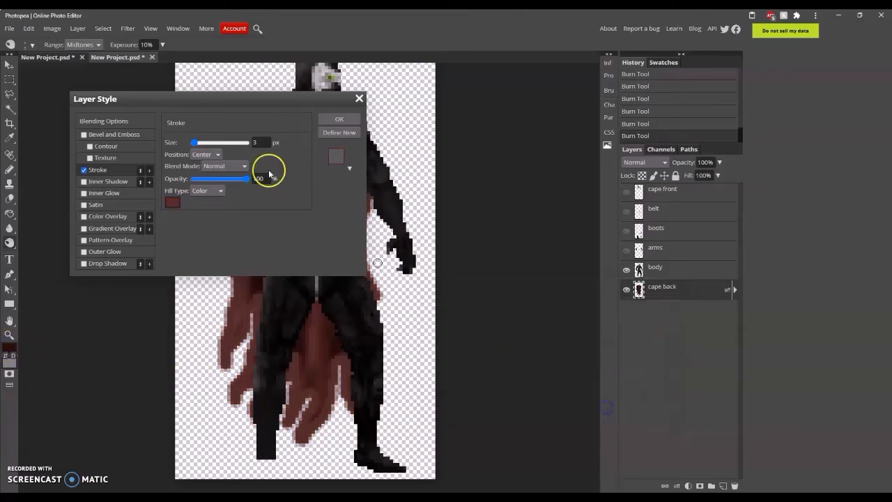
# Step: Set the cape's stroke size to 1 px and its color to a lighter muted red
pyautogui.moveTo(253, 142); pyautogui.dragTo(276, 160)
pyautogui.write('1')
pyautogui.click(172, 202)
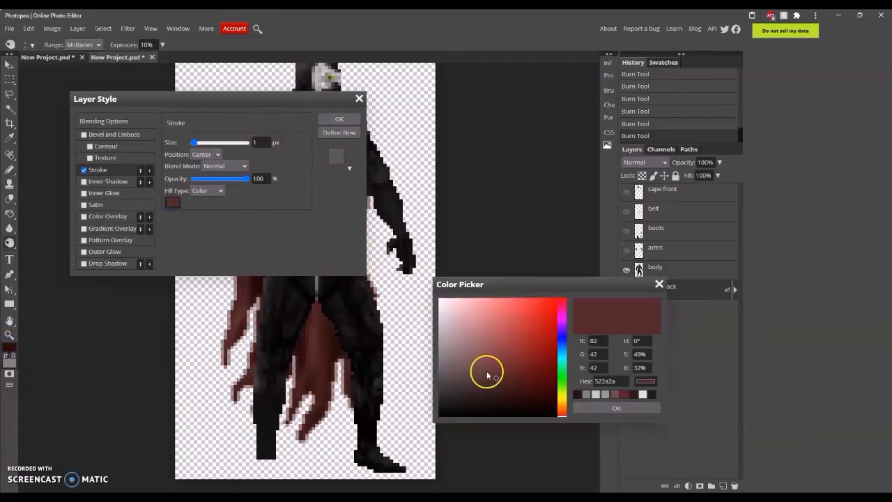
pyautogui.click(483, 370)
pyautogui.press('Return')
# Step: Try the Outside stroke position, set it back to Center, reduce the stroke's opacity, and apply the layer style
pyautogui.click(210, 157)
pyautogui.click(207, 183)
pyautogui.click(299, 185)
pyautogui.click(211, 155)
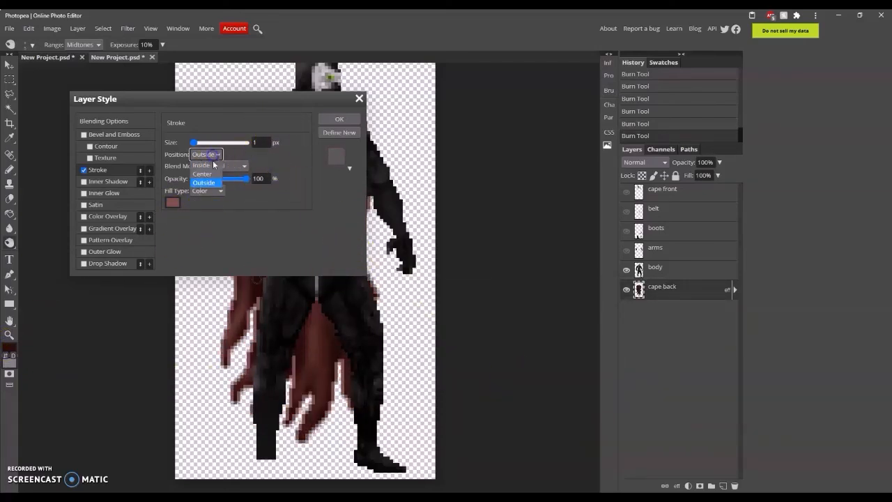
pyautogui.click(207, 172)
pyautogui.click(207, 201)
pyautogui.moveTo(264, 179); pyautogui.dragTo(227, 189)
pyautogui.press('Return')
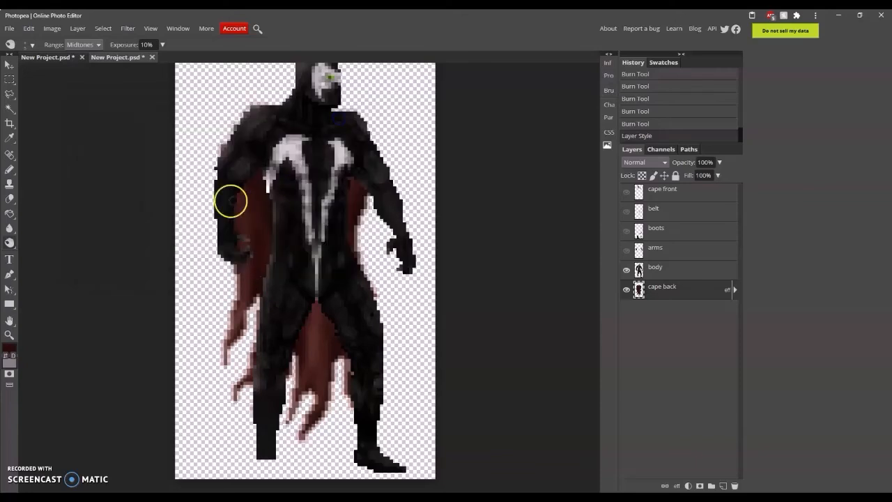
# Step: Show the cape front, belt, boots and arms layers again
pyautogui.scroll(2, 229, 199)
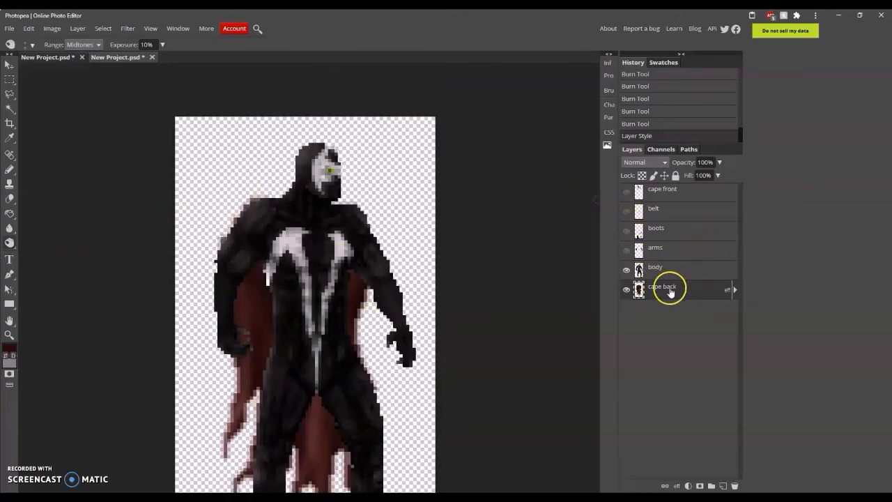
pyautogui.click(626, 192)
pyautogui.moveTo(625, 211); pyautogui.dragTo(626, 250)
# Step: Deepen the back cape's shadows with a Levels adjustment and view the whole sprite at a smaller size
pyautogui.click(9, 335)
pyautogui.click(76, 44)
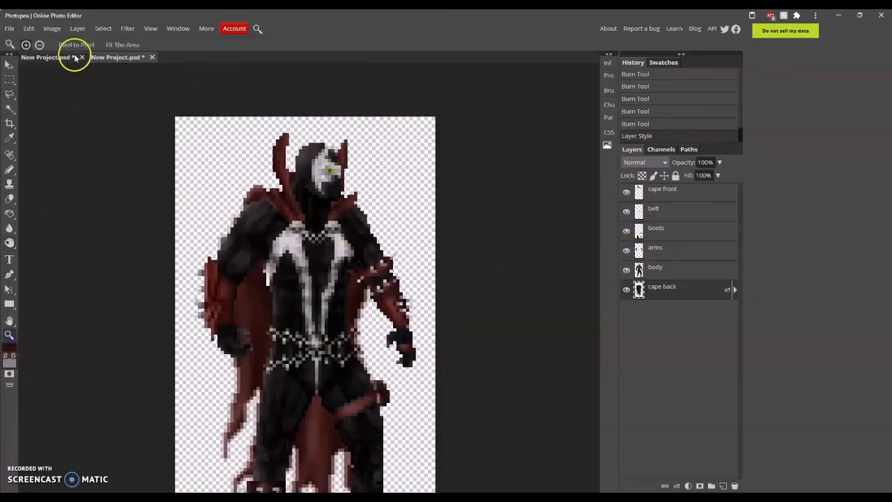
pyautogui.scroll(4, 223, 156)
pyautogui.hotkey('ctrl', 'l')
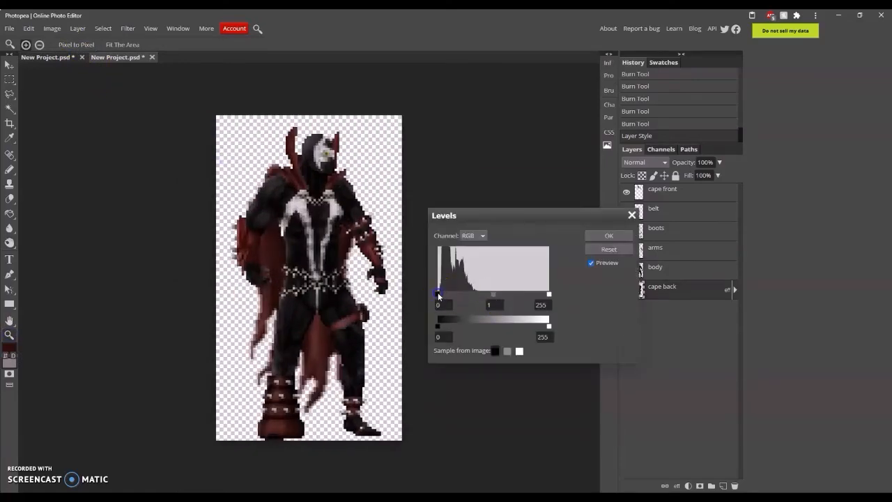
pyautogui.click(609, 236)
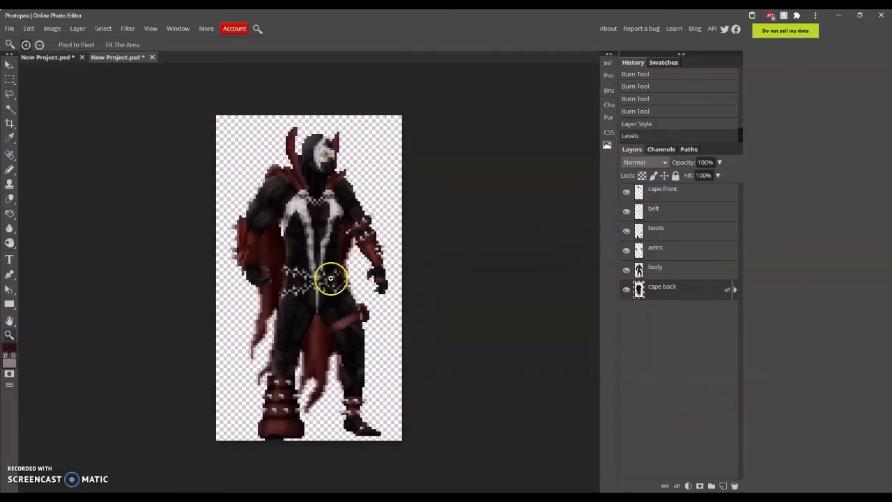
pyautogui.click(76, 43)
pyautogui.click(218, 190)
pyautogui.click(227, 198)
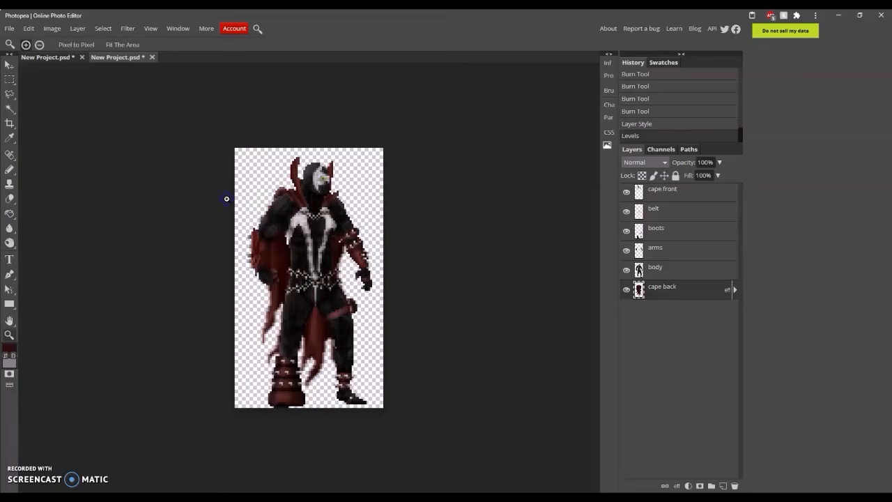
# Step: Trim the empty canvas around the sprite and rasterize the cape back layer's style
pyautogui.click(50, 31)
pyautogui.click(60, 177)
pyautogui.click(76, 44)
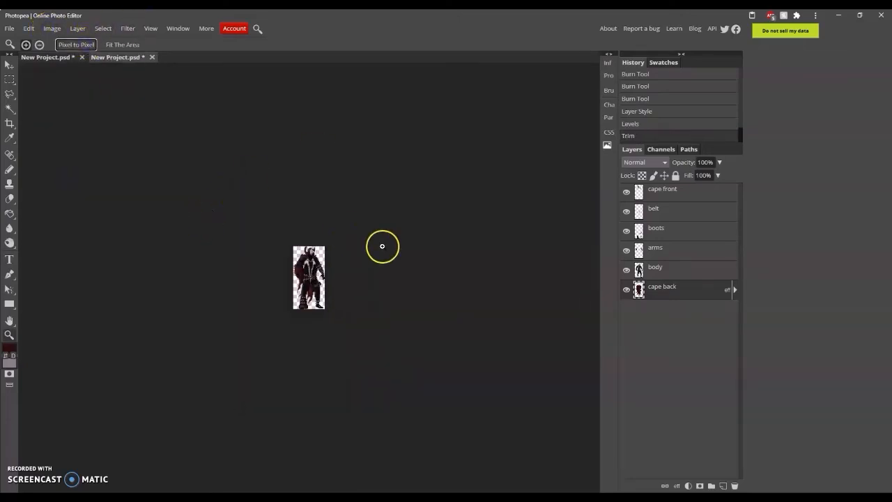
pyautogui.rightClick(658, 290)
pyautogui.click(709, 348)
pyautogui.scroll(5, 384, 305)
# Step: Add a 1 px Stroke effect to the cape back layer and set its color to black
pyautogui.click(676, 485)
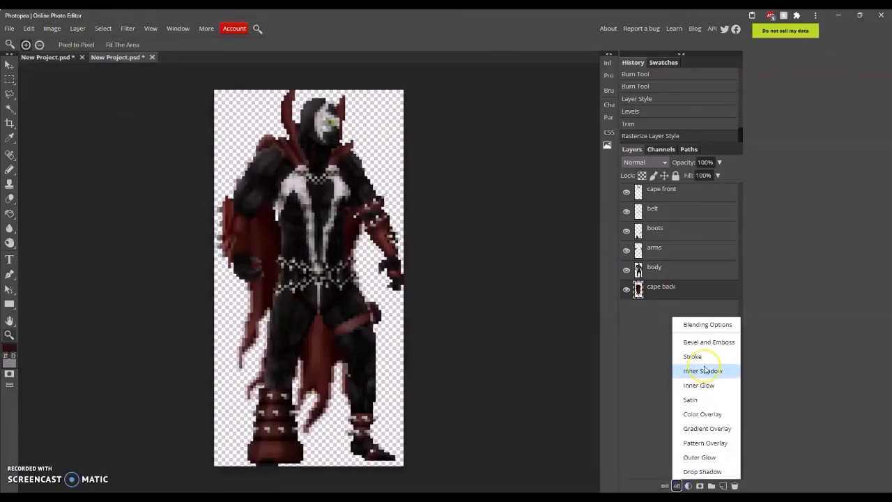
pyautogui.click(693, 357)
pyautogui.click(206, 154)
pyautogui.click(209, 185)
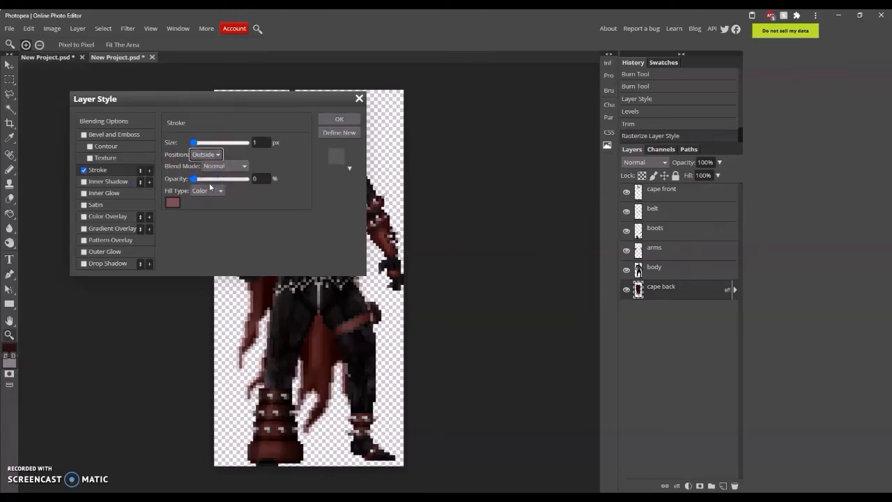
pyautogui.click(173, 202)
pyautogui.click(452, 422)
# Step: Set the cape stroke's position to Inside and apply the layer style
pyautogui.click(195, 175)
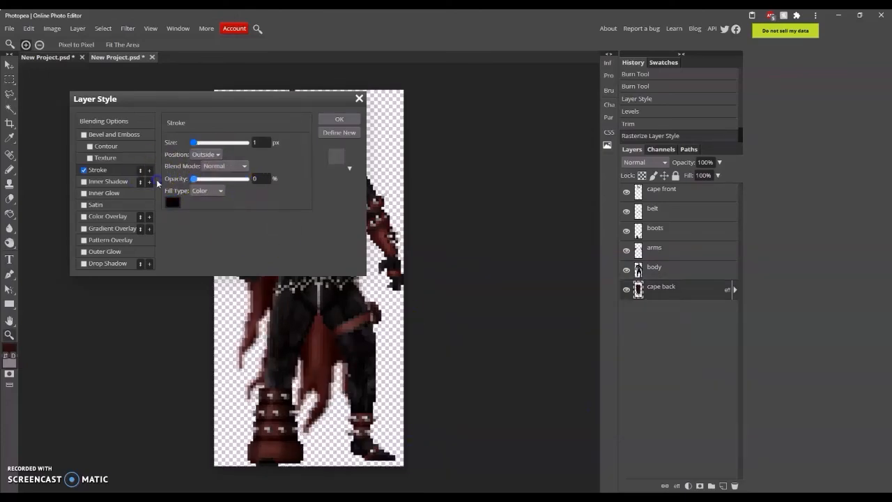
pyautogui.click(206, 154)
pyautogui.click(207, 167)
pyautogui.click(330, 124)
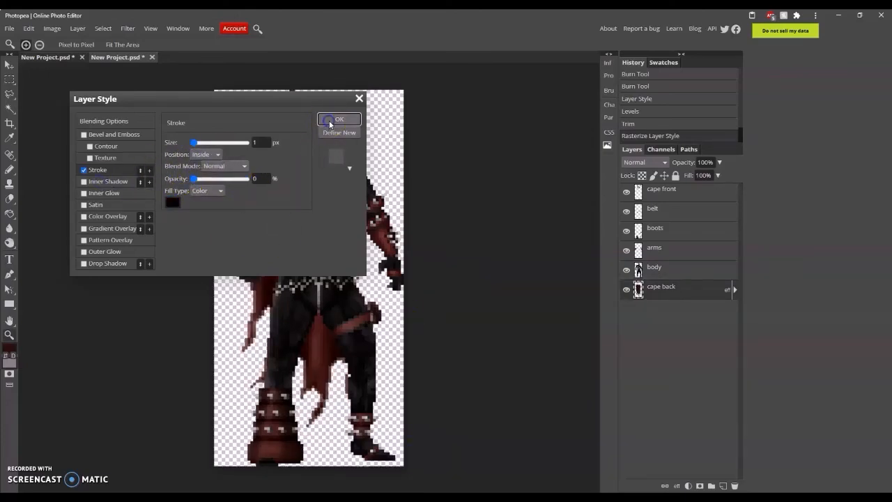
pyautogui.click(75, 45)
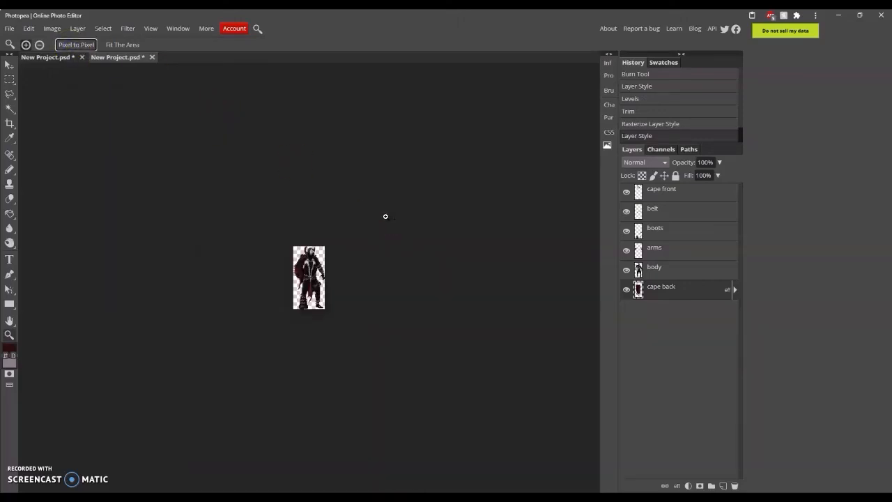
pyautogui.scroll(4, 385, 216)
# Step: Free-transform the back cape, stretching it to 112% width and shortening it to 88.57% height
pyautogui.click(65, 57)
pyautogui.click(125, 57)
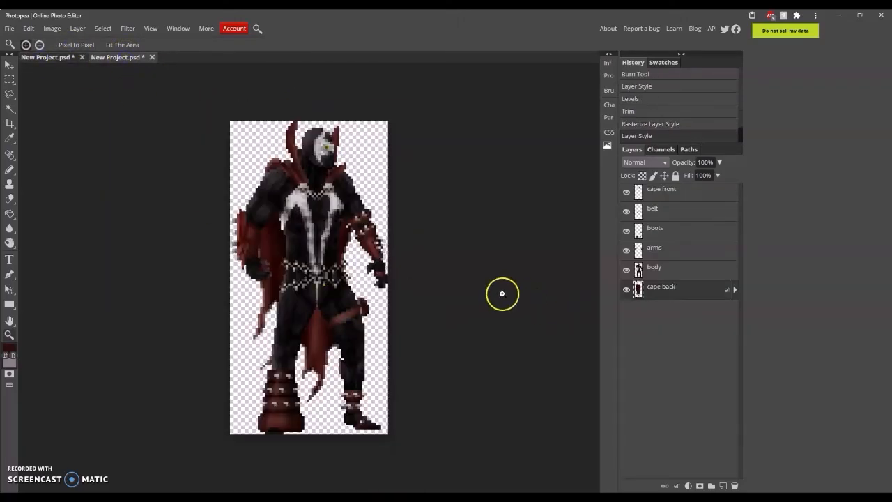
pyautogui.hotkey('ctrl', 'alt', 't')
pyautogui.moveTo(363, 286); pyautogui.dragTo(370, 286)
pyautogui.moveTo(246, 286); pyautogui.dragTo(239, 287)
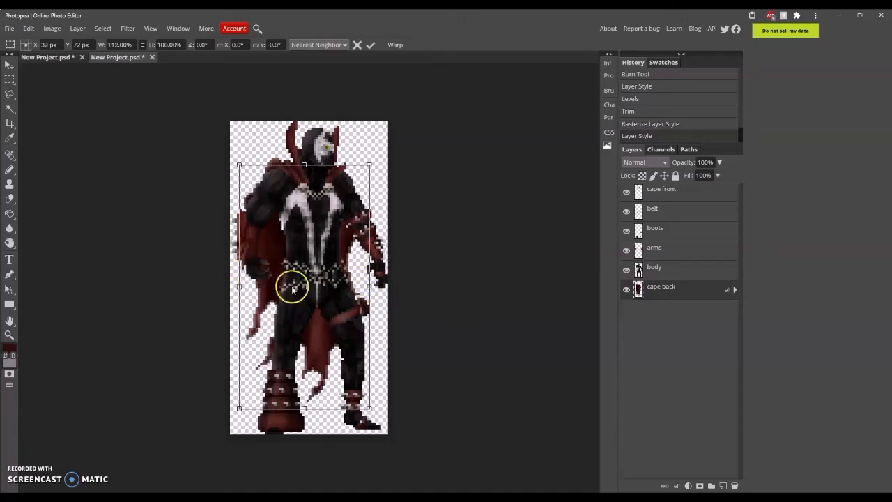
pyautogui.moveTo(303, 408); pyautogui.dragTo(304, 381)
# Step: Switch the transform's interpolation to Bilinear and rescale the back cape to about 110% width and 94% height
pyautogui.click(318, 44)
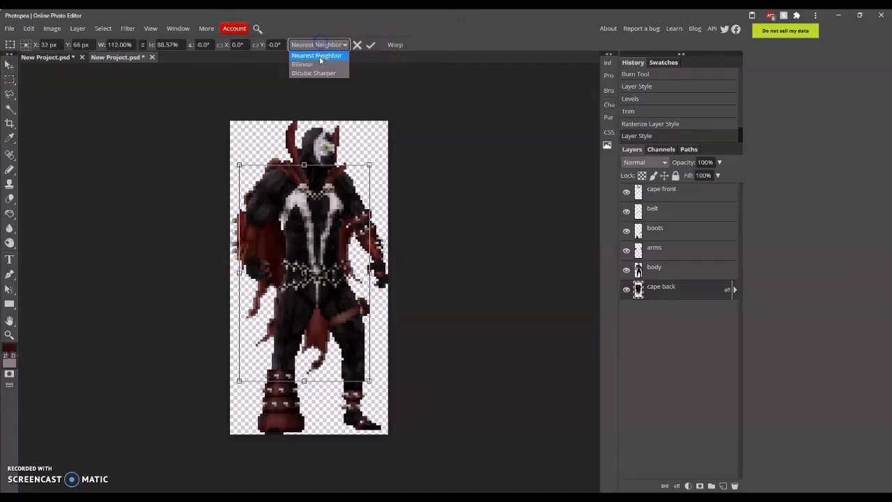
pyautogui.click(318, 45)
pyautogui.click(319, 45)
pyautogui.click(303, 65)
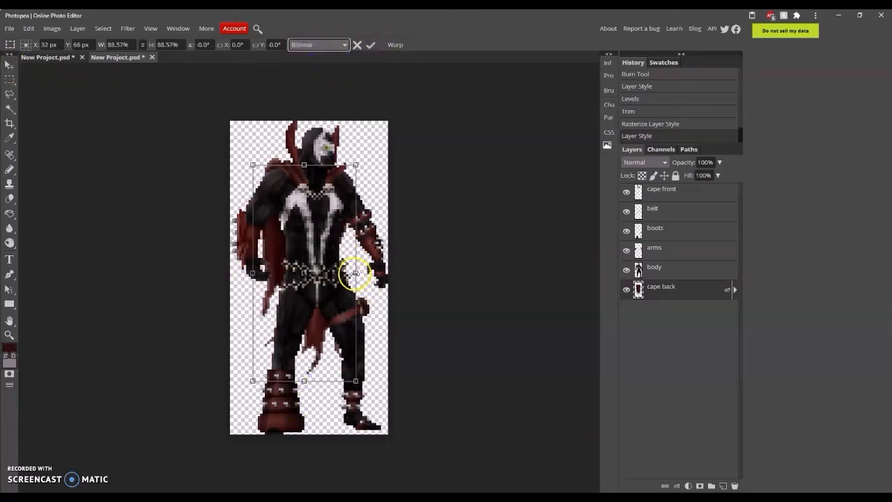
pyautogui.moveTo(356, 272); pyautogui.dragTo(374, 272)
pyautogui.moveTo(309, 380); pyautogui.dragTo(309, 394)
pyautogui.moveTo(252, 280); pyautogui.dragTo(246, 279)
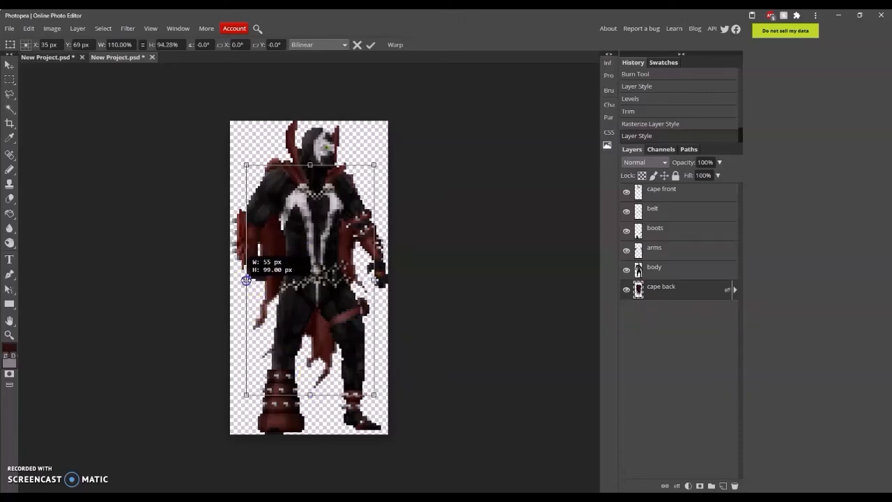
# Step: Apply the transform and nudge the back cape slightly to the left behind the body
pyautogui.click(9, 64)
pyautogui.click(412, 174)
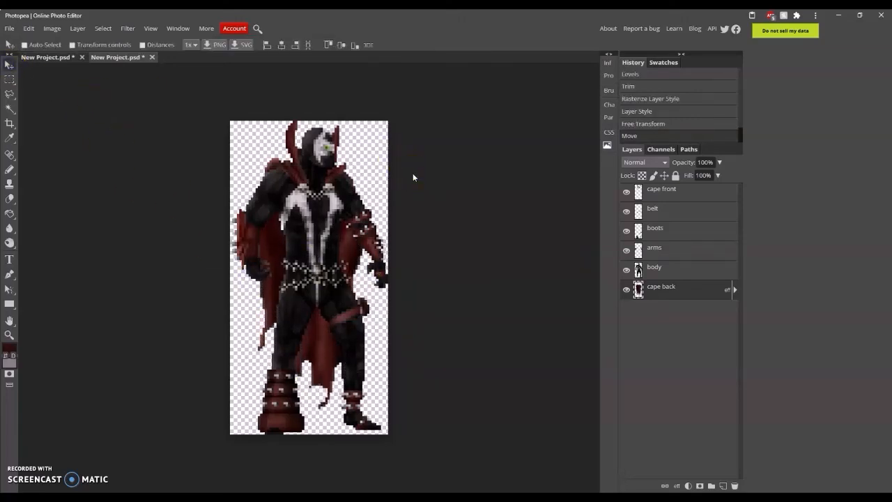
pyautogui.press('Left')
pyautogui.press('Left')
pyautogui.press('Right')
pyautogui.press('Left')
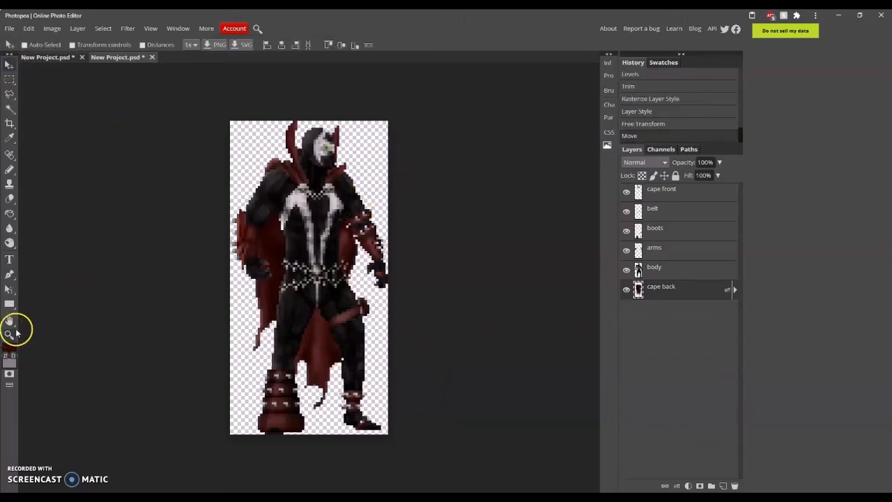
# Step: Set the Eraser to a size of 1 px for detailing the lower edge of the cape
pyautogui.click(14, 337)
pyautogui.click(80, 46)
pyautogui.click(349, 320)
pyautogui.click(347, 329)
pyautogui.click(340, 344)
pyautogui.click(334, 357)
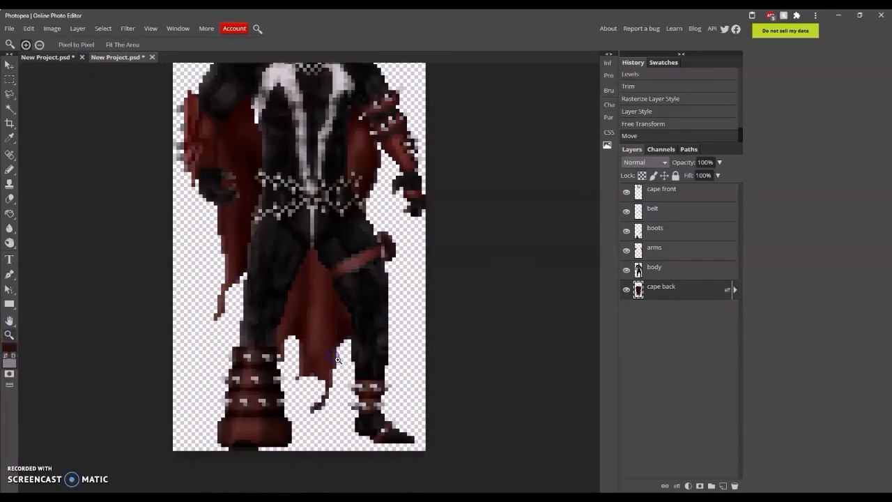
pyautogui.click(9, 200)
pyautogui.click(30, 44)
pyautogui.click(78, 107)
pyautogui.write('1')
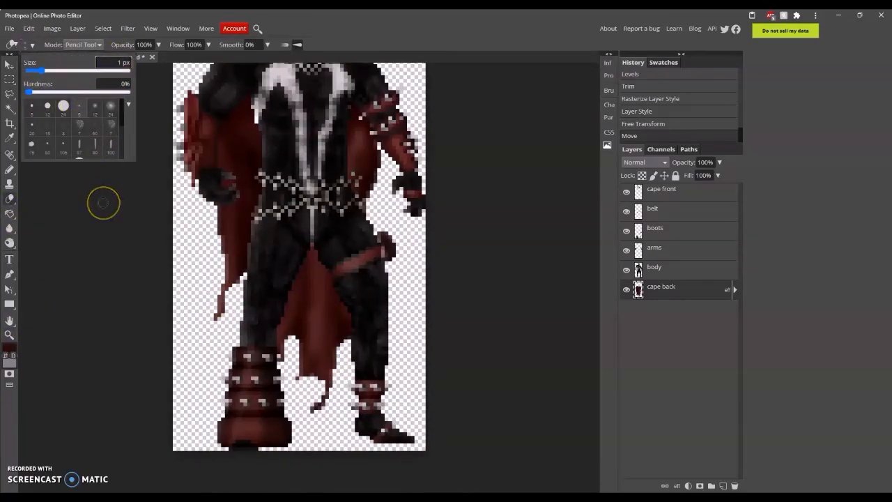
pyautogui.click(103, 203)
# Step: Erase the thin curled tip and the hem between the strips of the cape section hanging between the legs
pyautogui.click(312, 395)
pyautogui.click(325, 396)
pyautogui.click(145, 45)
pyautogui.click(314, 388)
pyautogui.click(313, 369)
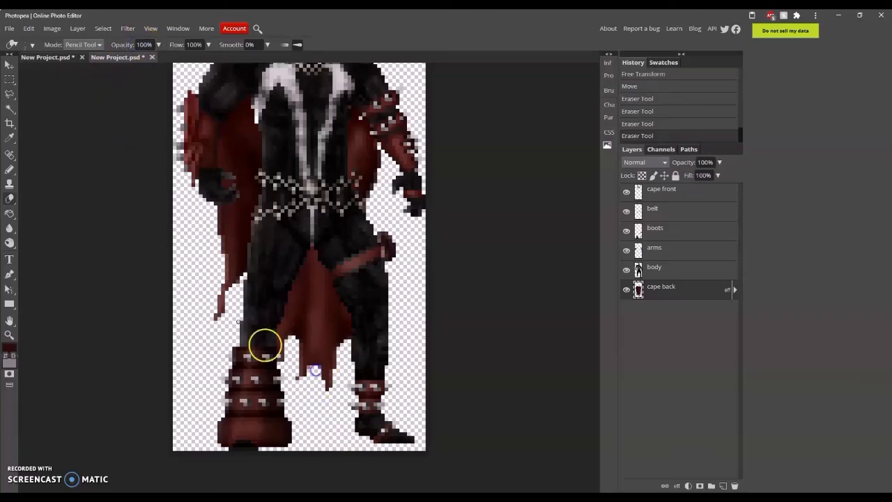
# Step: Adjust the eraser size and cut a deeper tear into the cape hem between the legs
pyautogui.click(33, 45)
pyautogui.click(112, 61)
pyautogui.click(94, 232)
pyautogui.click(316, 360)
pyautogui.click(318, 353)
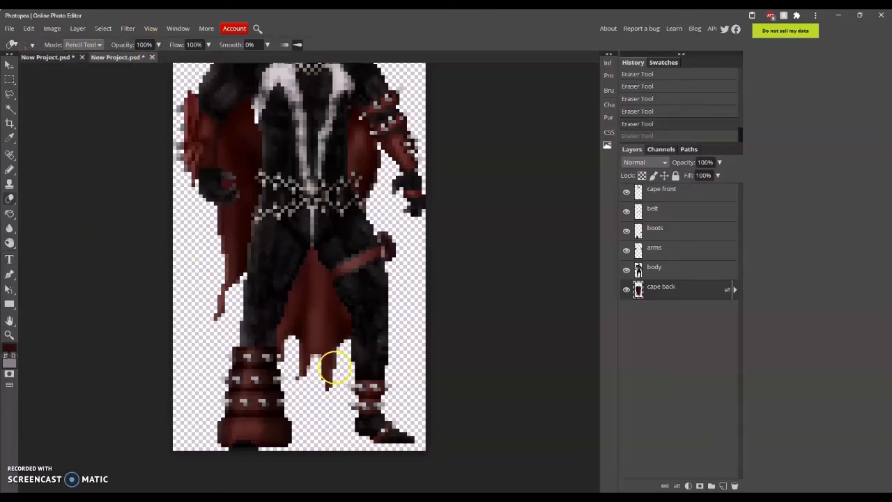
pyautogui.click(313, 353)
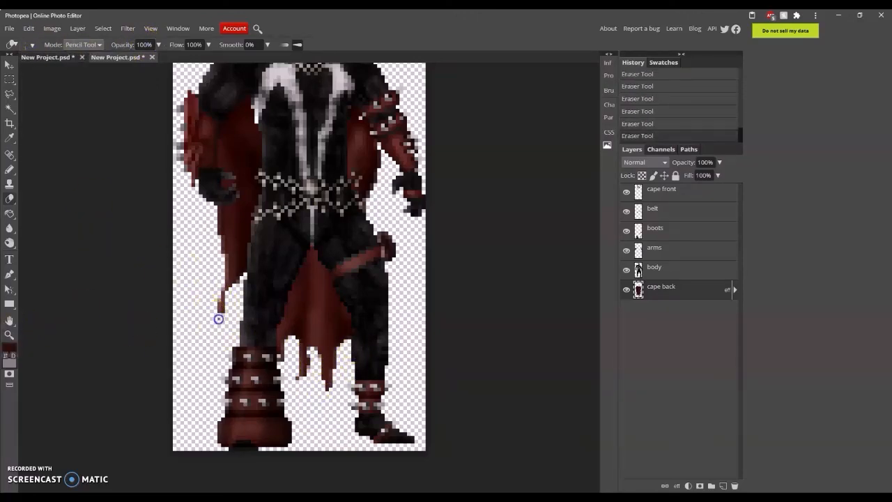
# Step: Examine the whole sprite at actual and enlarged size, toggling the body layer's visibility to check the cape behind it
pyautogui.click(9, 334)
pyautogui.click(76, 44)
pyautogui.click(311, 280)
pyautogui.click(311, 280)
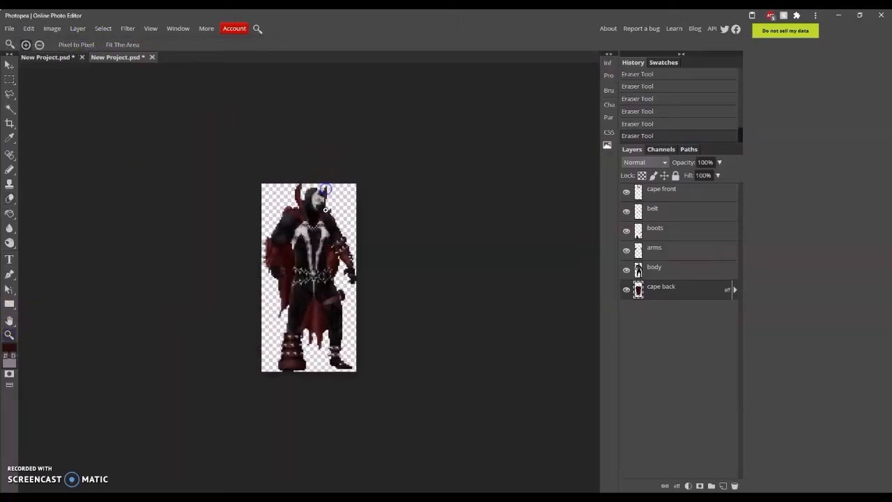
pyautogui.click(311, 281)
pyautogui.click(310, 281)
pyautogui.click(310, 282)
pyautogui.click(311, 281)
pyautogui.click(12, 201)
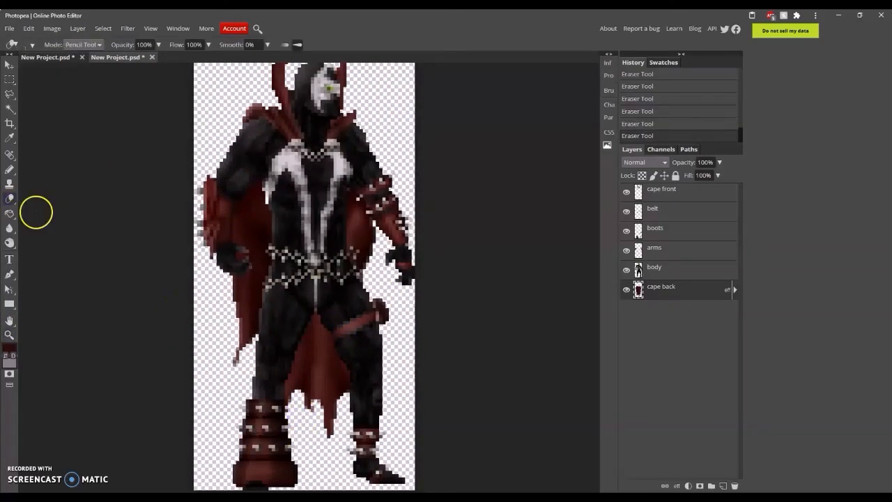
pyautogui.click(625, 270)
pyautogui.click(626, 269)
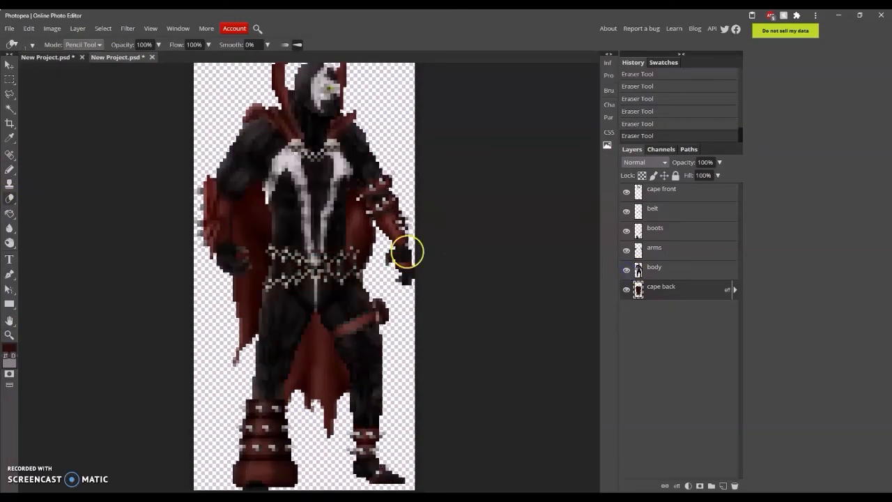
# Step: Nudge the back cape slightly left and up to align it with the body, and compare with the other open document
pyautogui.click(9, 337)
pyautogui.click(76, 45)
pyautogui.hotkey('ctrl', '+')
pyautogui.hotkey('ctrl', '+')
pyautogui.hotkey('ctrl', '+')
pyautogui.click(9, 65)
pyautogui.press('Left')
pyautogui.press('Up')
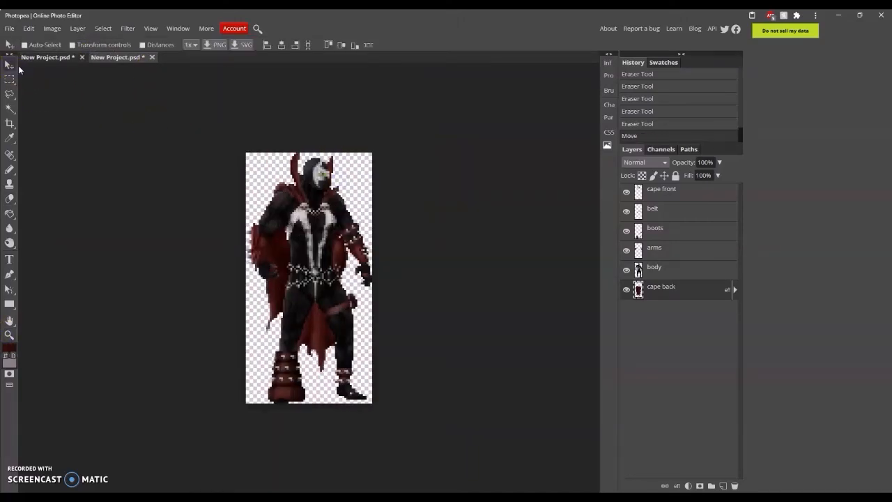
pyautogui.click(36, 56)
pyautogui.click(116, 57)
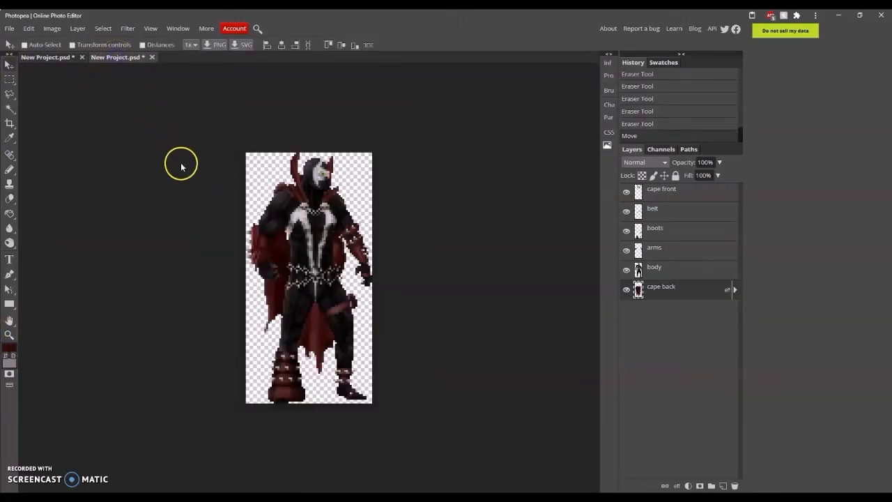
# Step: Save the project as a PSD and export the sprite as a PNG
pyautogui.press('z')
pyautogui.click(75, 44)
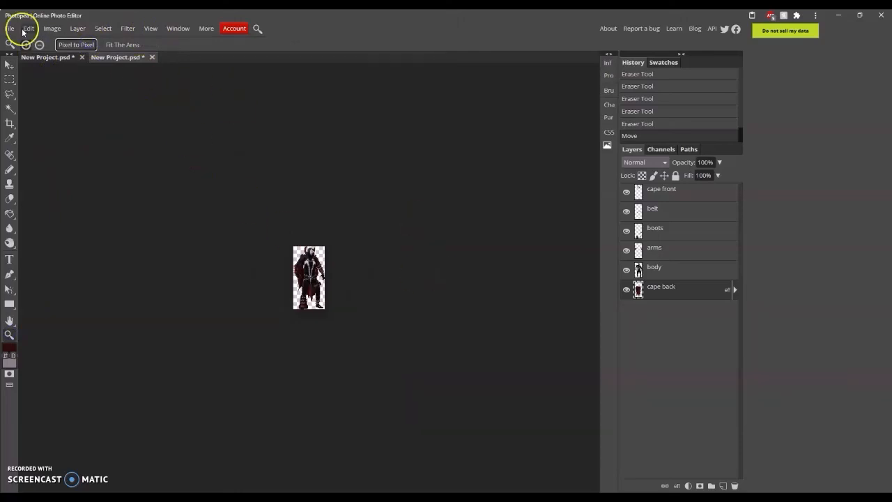
pyautogui.click(9, 28)
pyautogui.click(60, 155)
pyautogui.click(9, 28)
pyautogui.moveTo(36, 165)
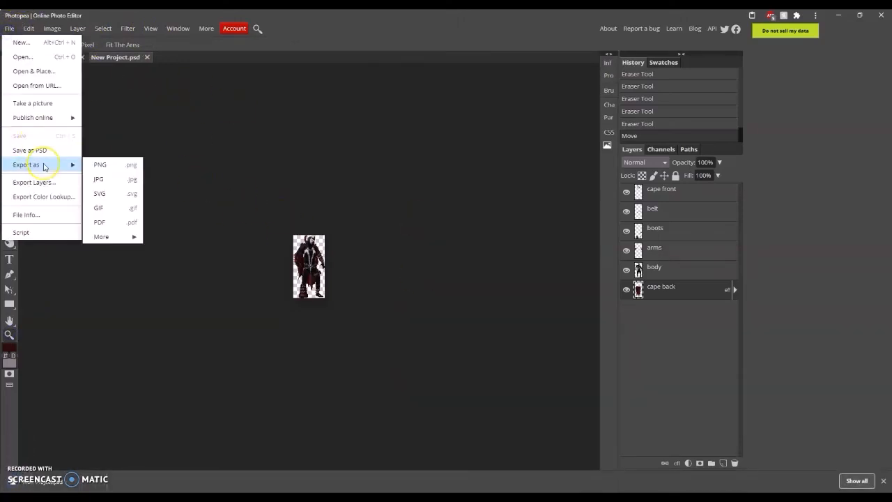
pyautogui.click(99, 165)
pyautogui.click(209, 218)
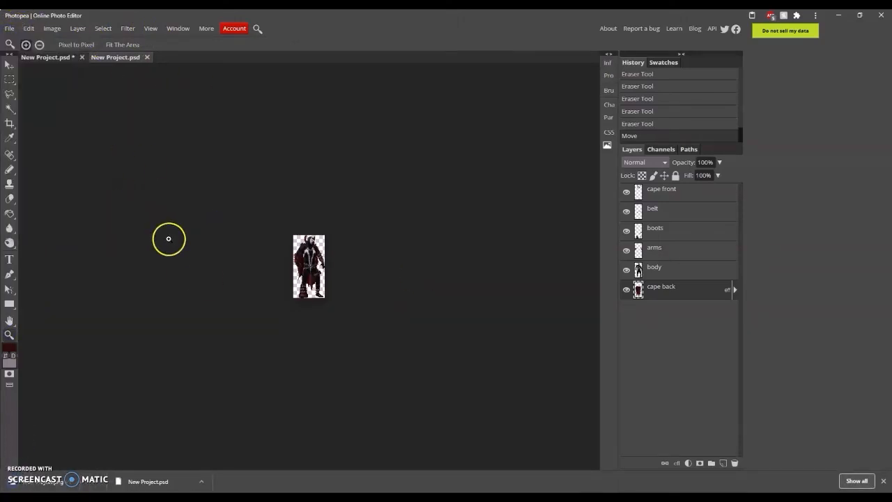
# Step: Add a new layer and move it below the cape back layer
pyautogui.click(374, 302)
pyautogui.click(374, 302)
pyautogui.click(723, 462)
pyautogui.moveTo(664, 295); pyautogui.dragTo(665, 317)
# Step: Choose a dark green foreground color and fill the new bottom layer with it
pyautogui.click(9, 347)
pyautogui.click(562, 369)
pyautogui.click(549, 369)
pyautogui.click(624, 410)
pyautogui.click(9, 214)
pyautogui.click(305, 256)
# Step: View the sprite against the green background at actual and fitted size, and delete the background layer
pyautogui.doubleClick(9, 335)
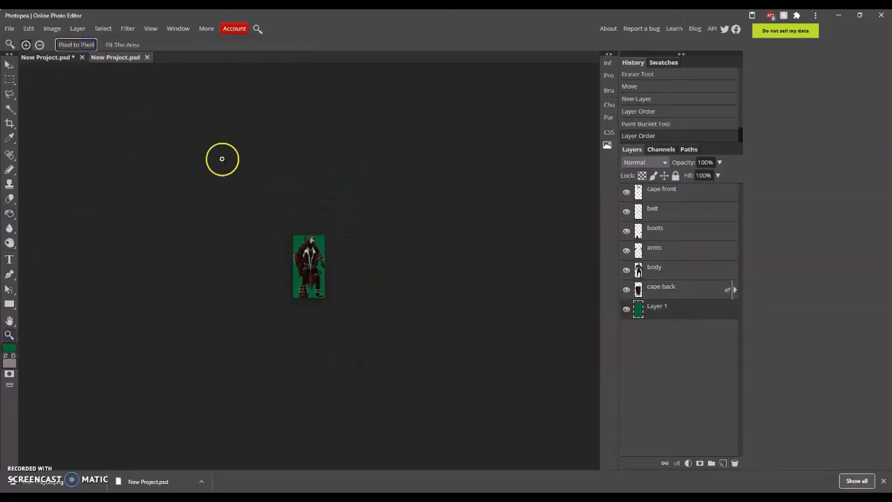
pyautogui.click(123, 45)
pyautogui.click(734, 462)
pyautogui.click(76, 44)
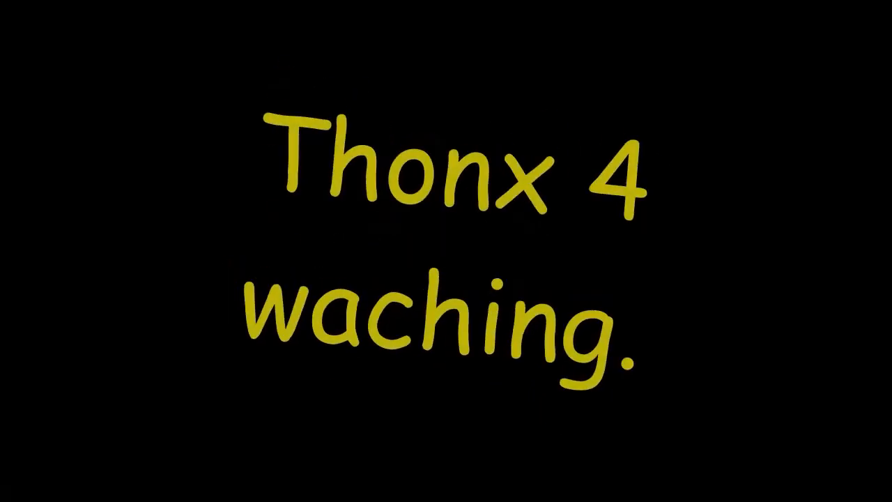